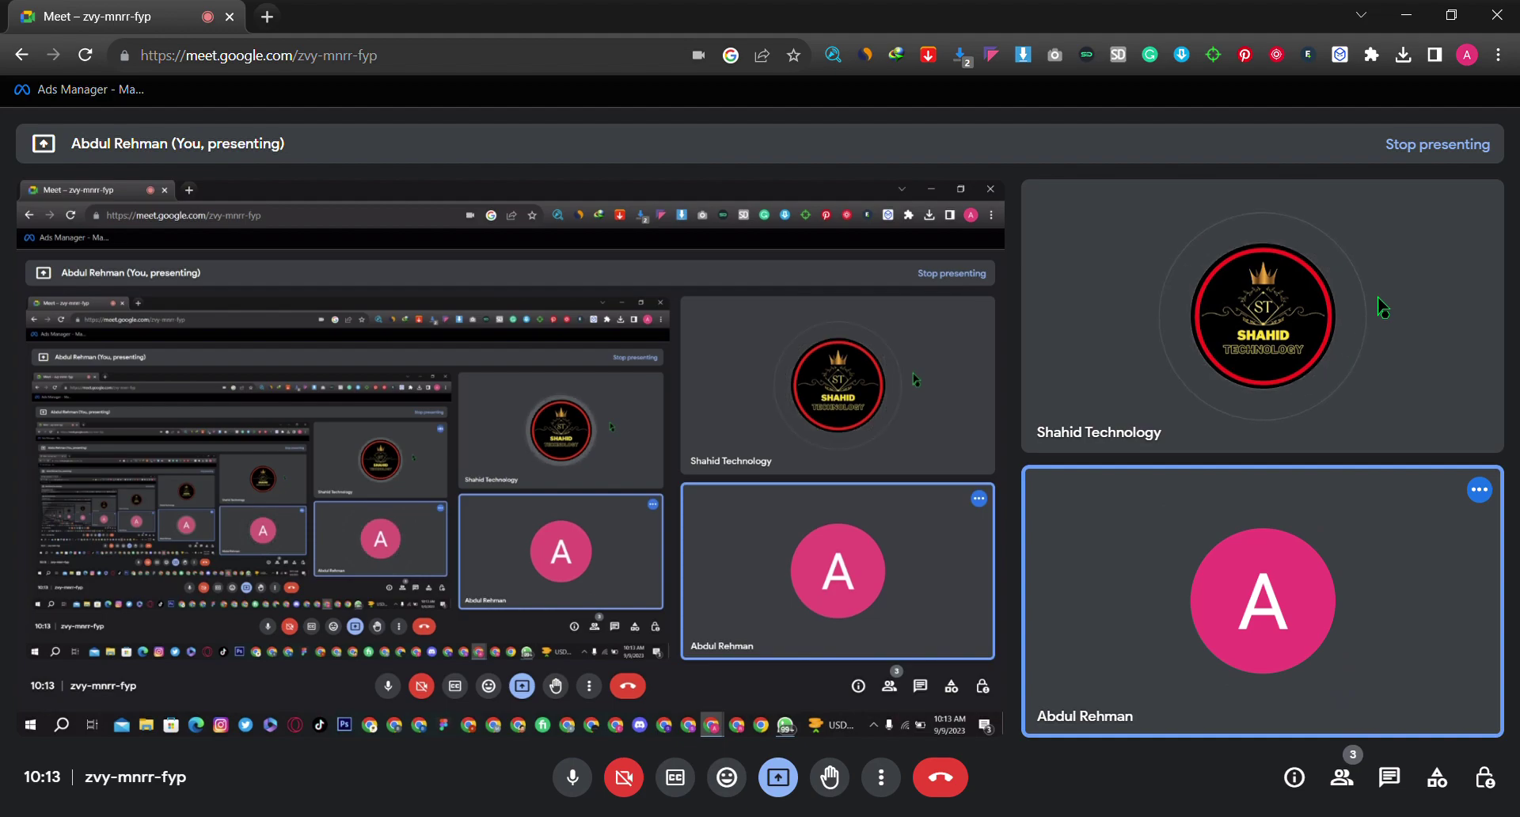
Step: Search Google in a new tab for "ali hunter extension" and open the Chrome Web Store page of Ali Hunter - AliExpress Dropship Spy Tool
left_click(1366, 57)
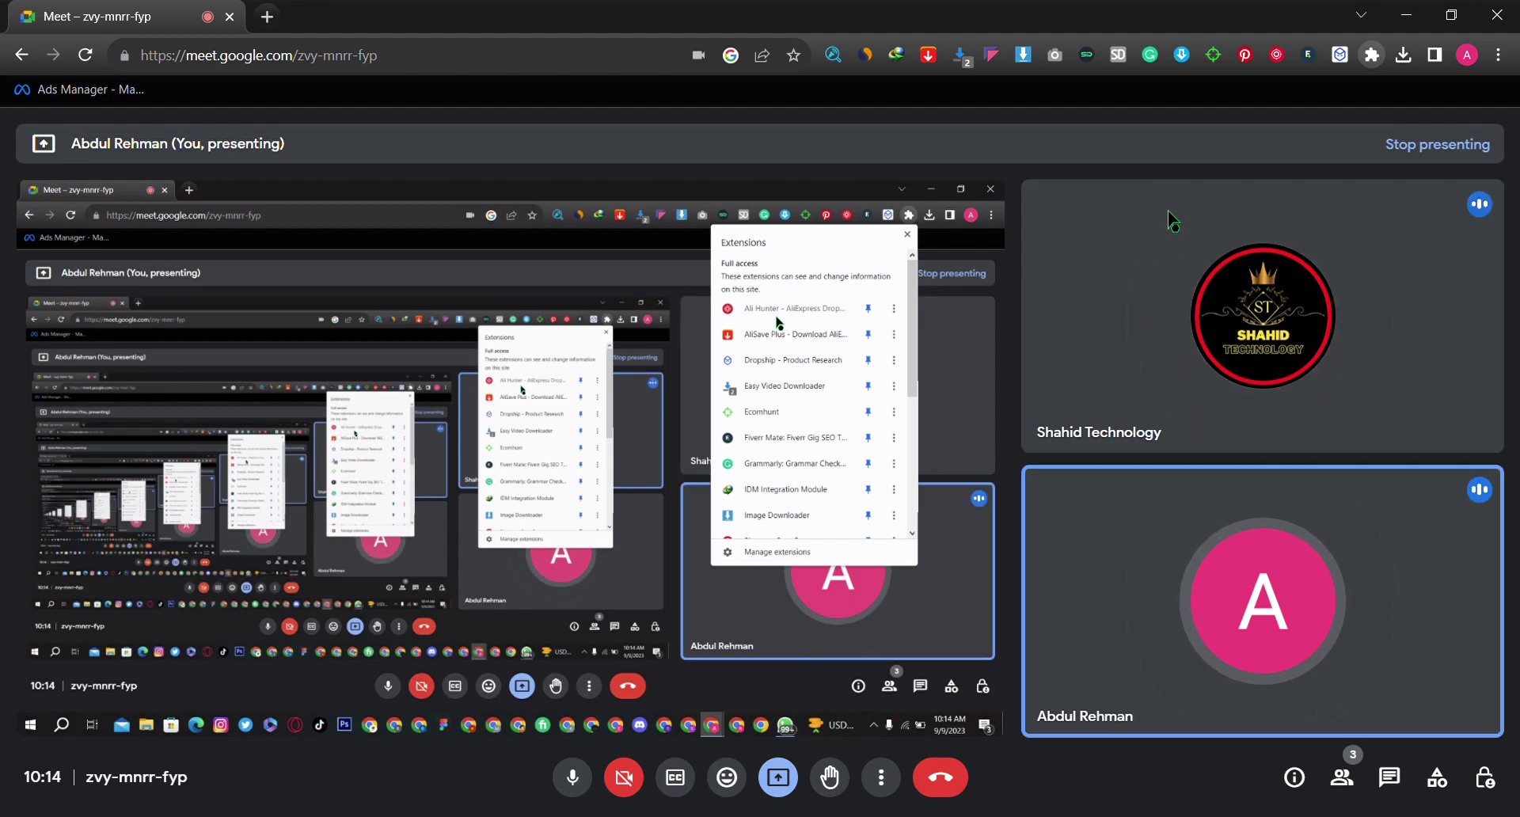
left_click(267, 16)
left_click(281, 58)
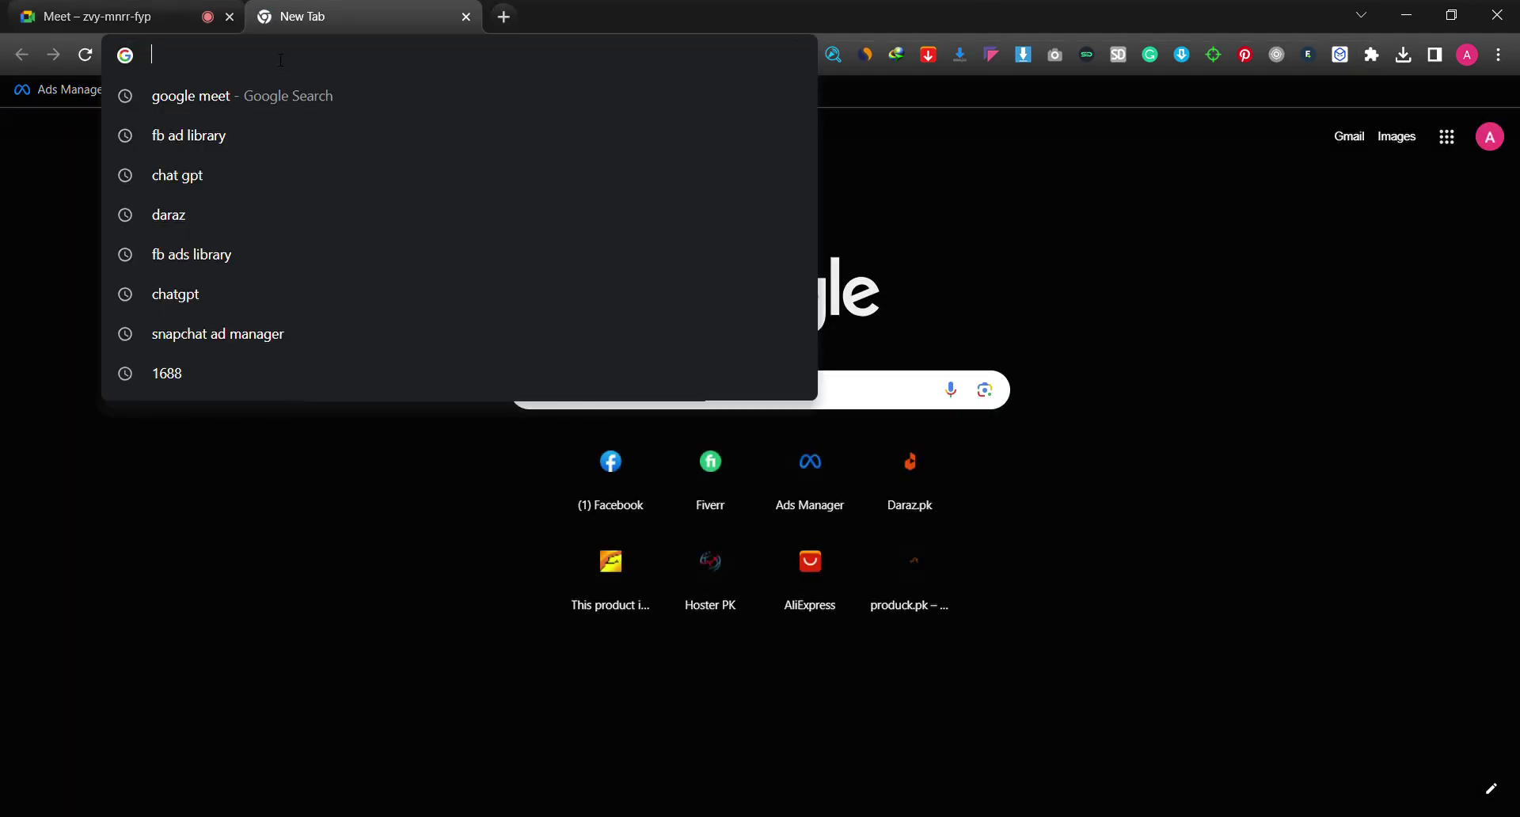
type("ali hun")
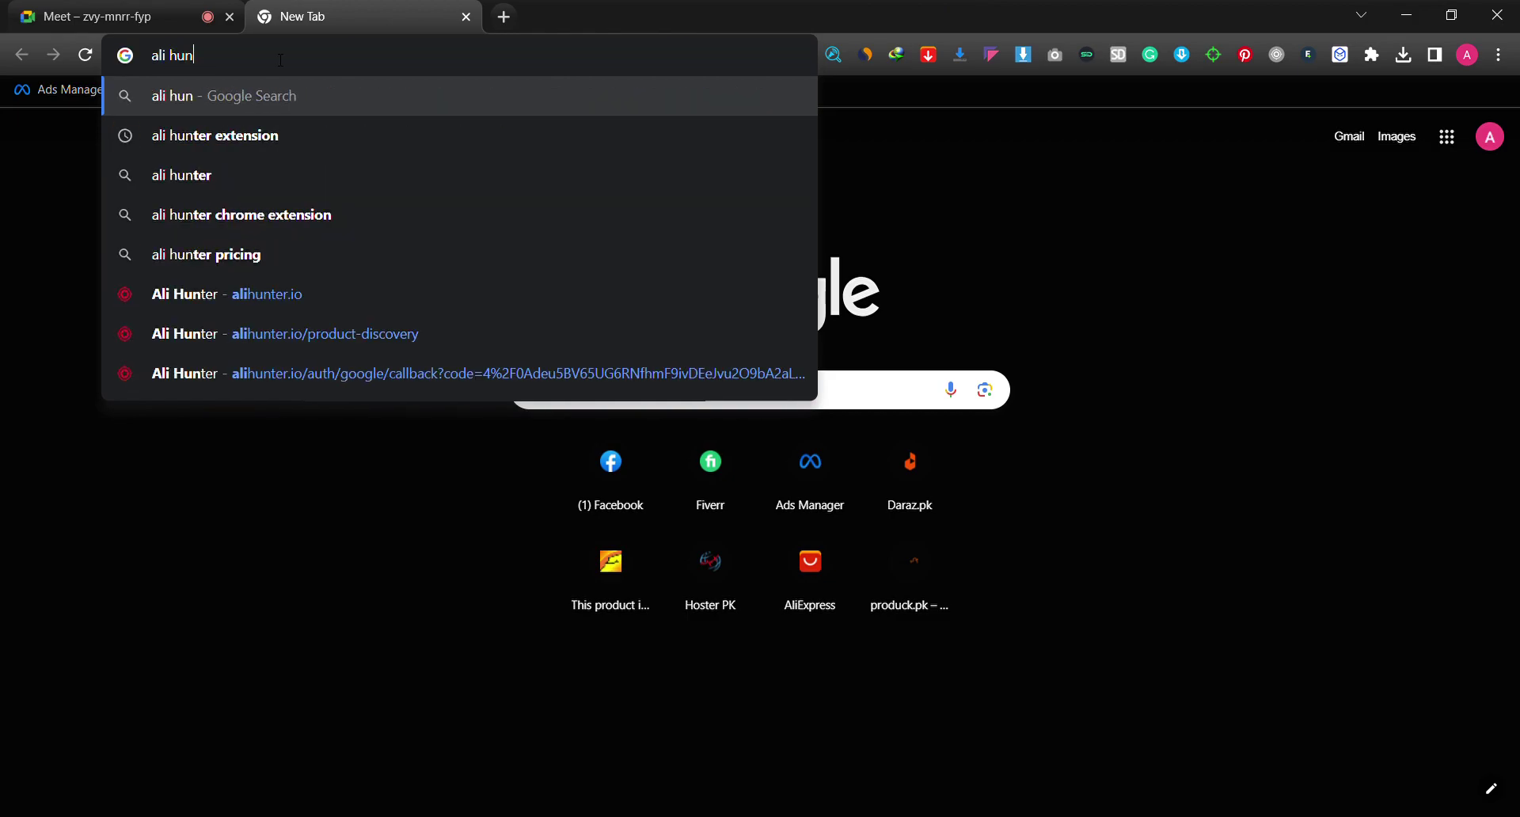
type("ter")
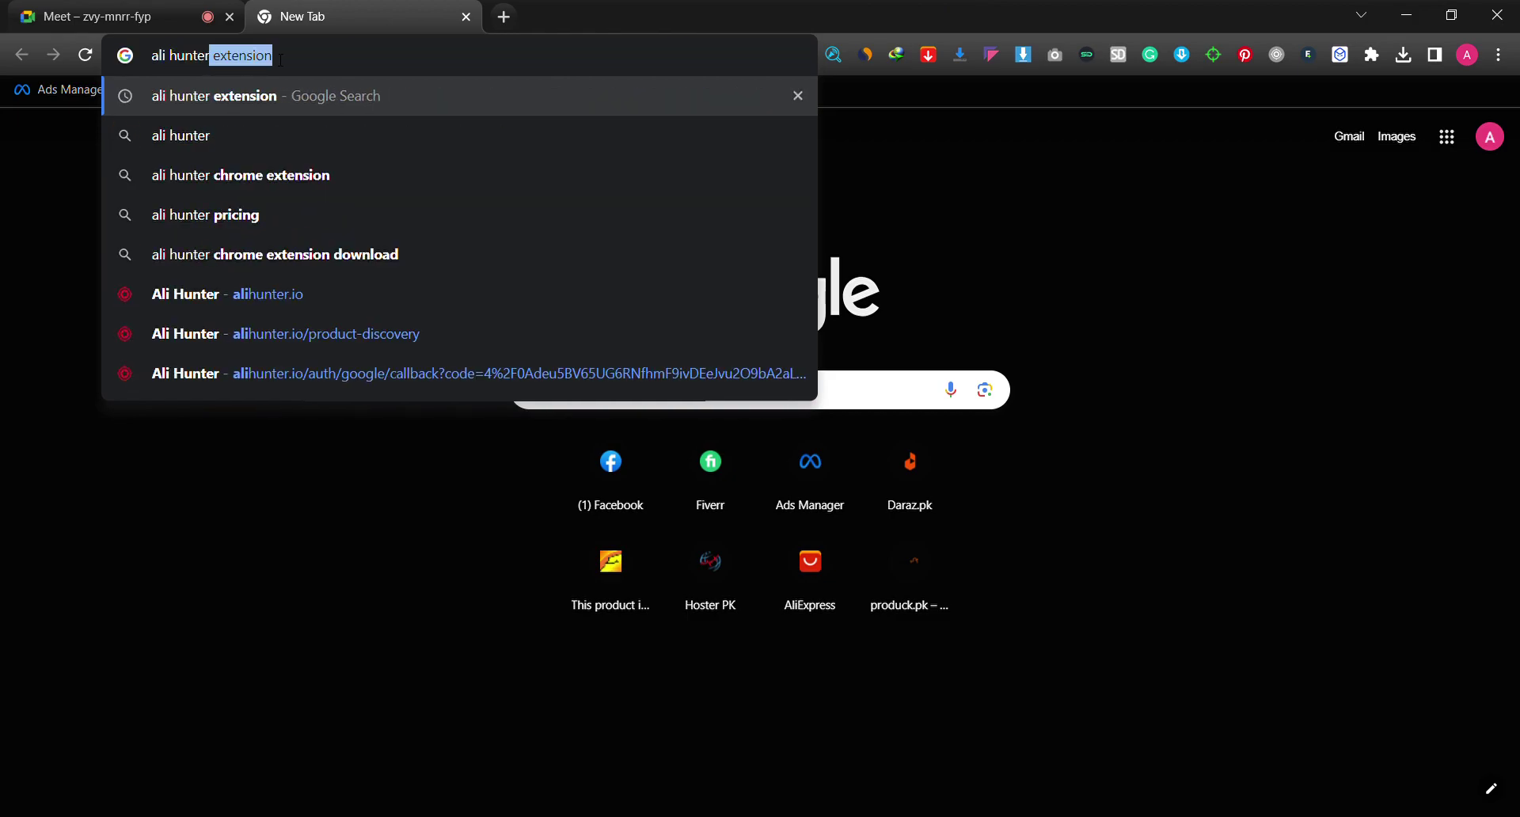
key("Return")
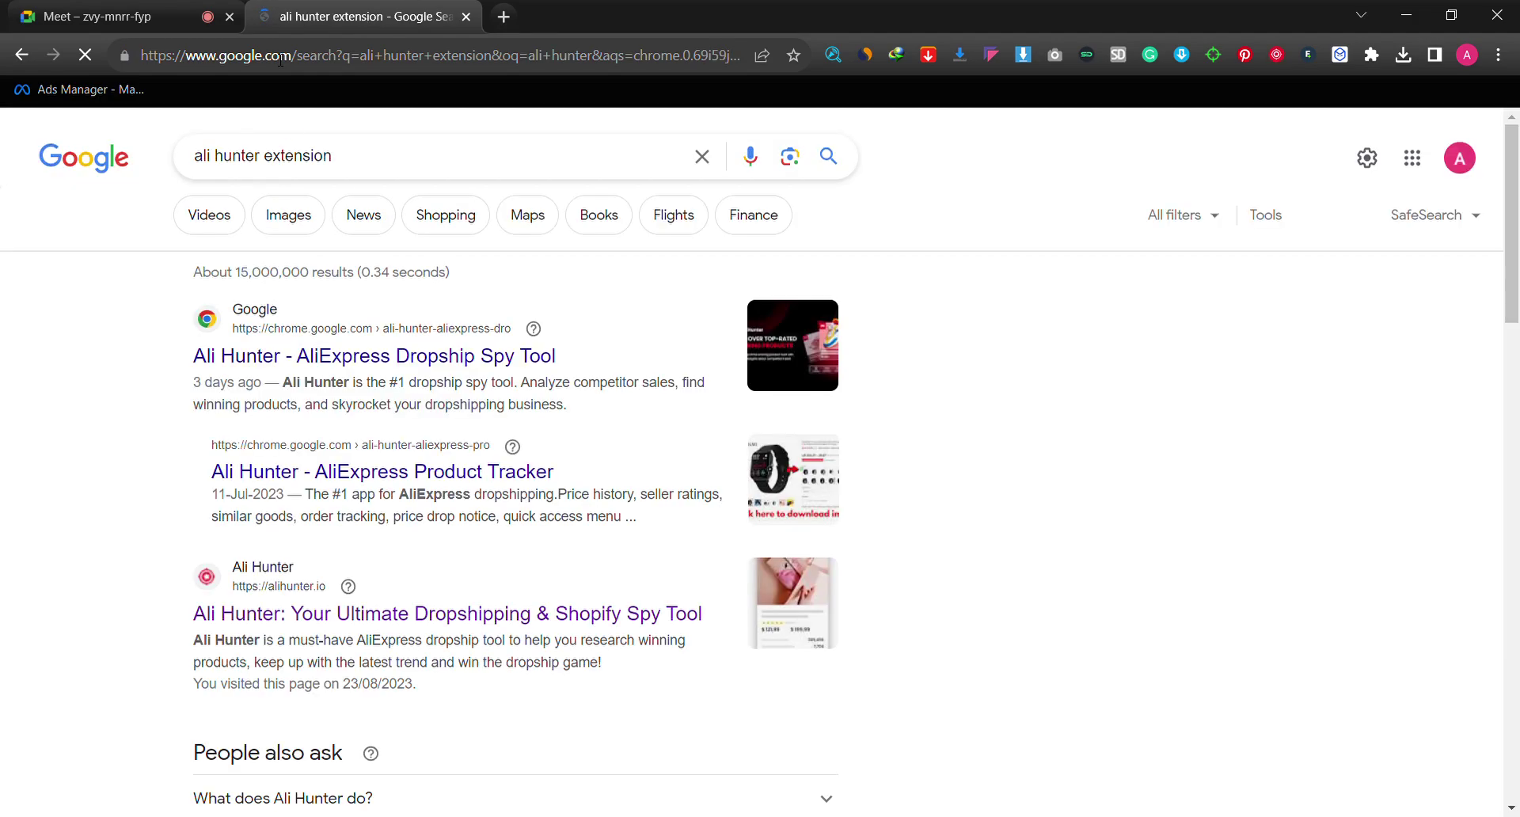
scroll(315, 434, "down", 2)
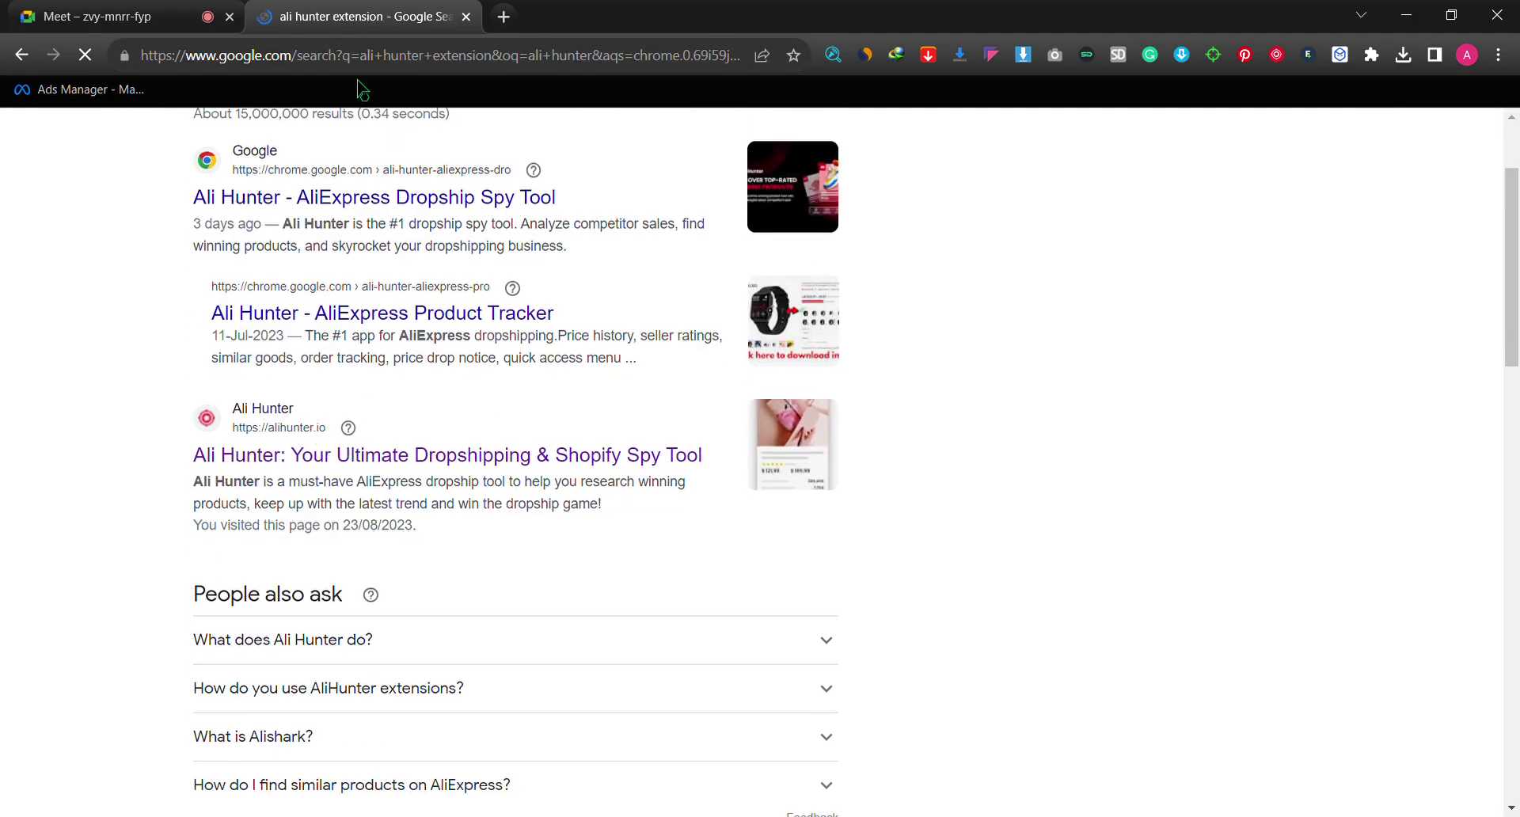
left_click(311, 201)
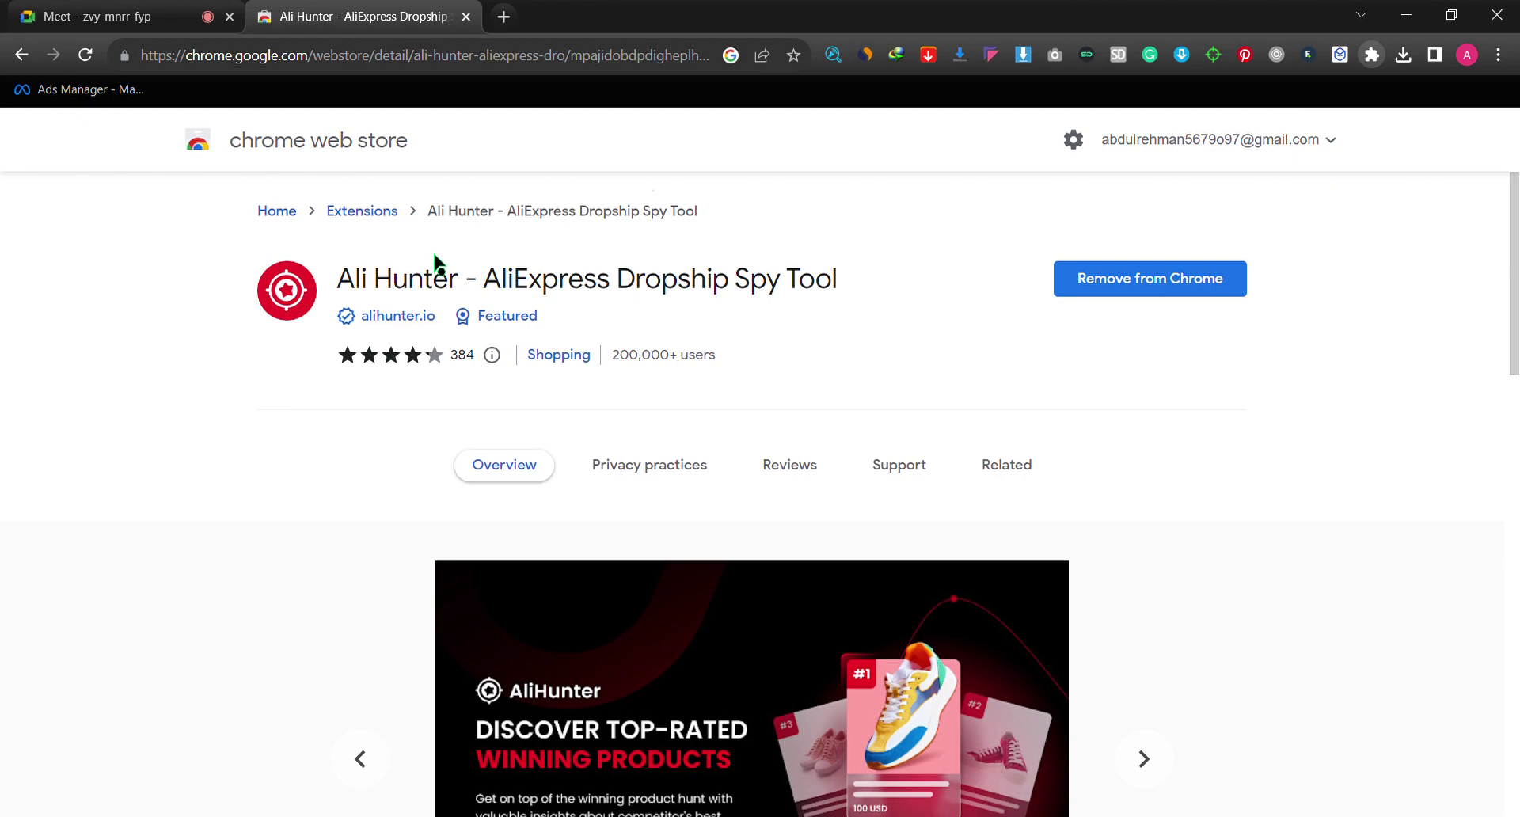
Step: Check the installed extensions list from the Meet call and search Google for "dropship .io" in a new tab
left_click(190, 11)
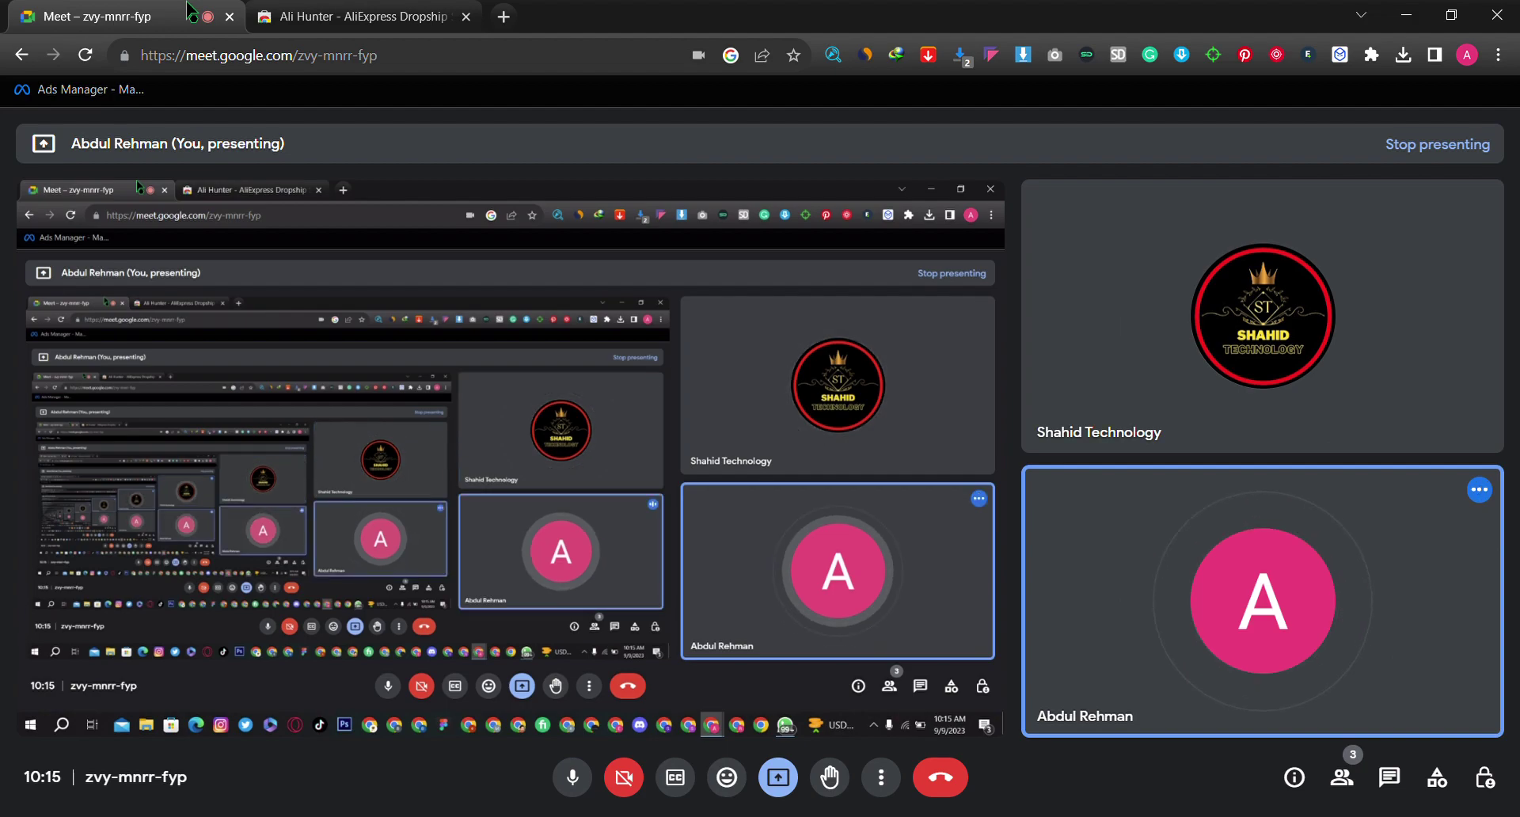
left_click(1371, 54)
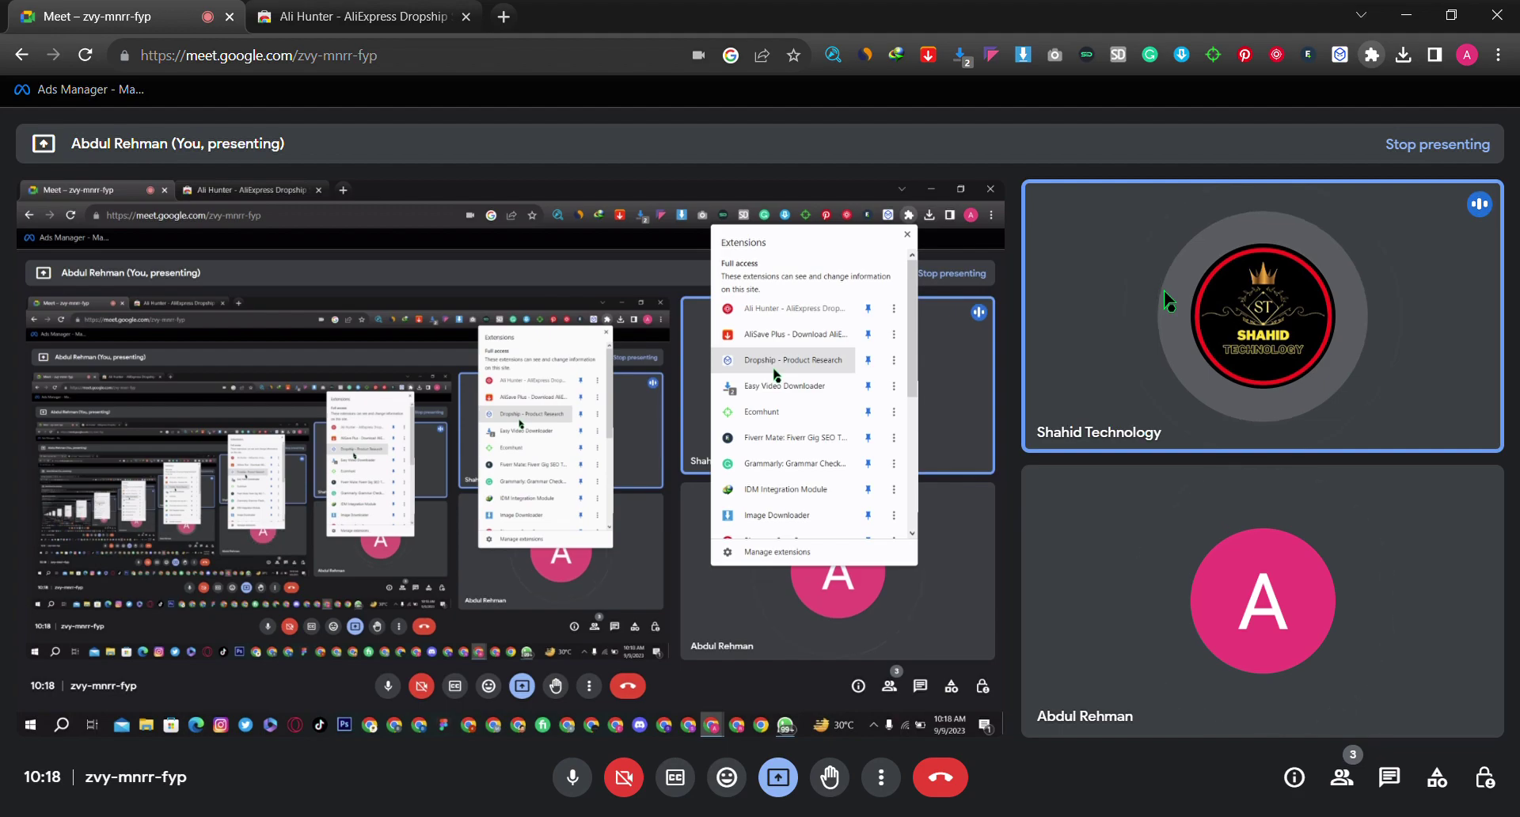
left_click(503, 16)
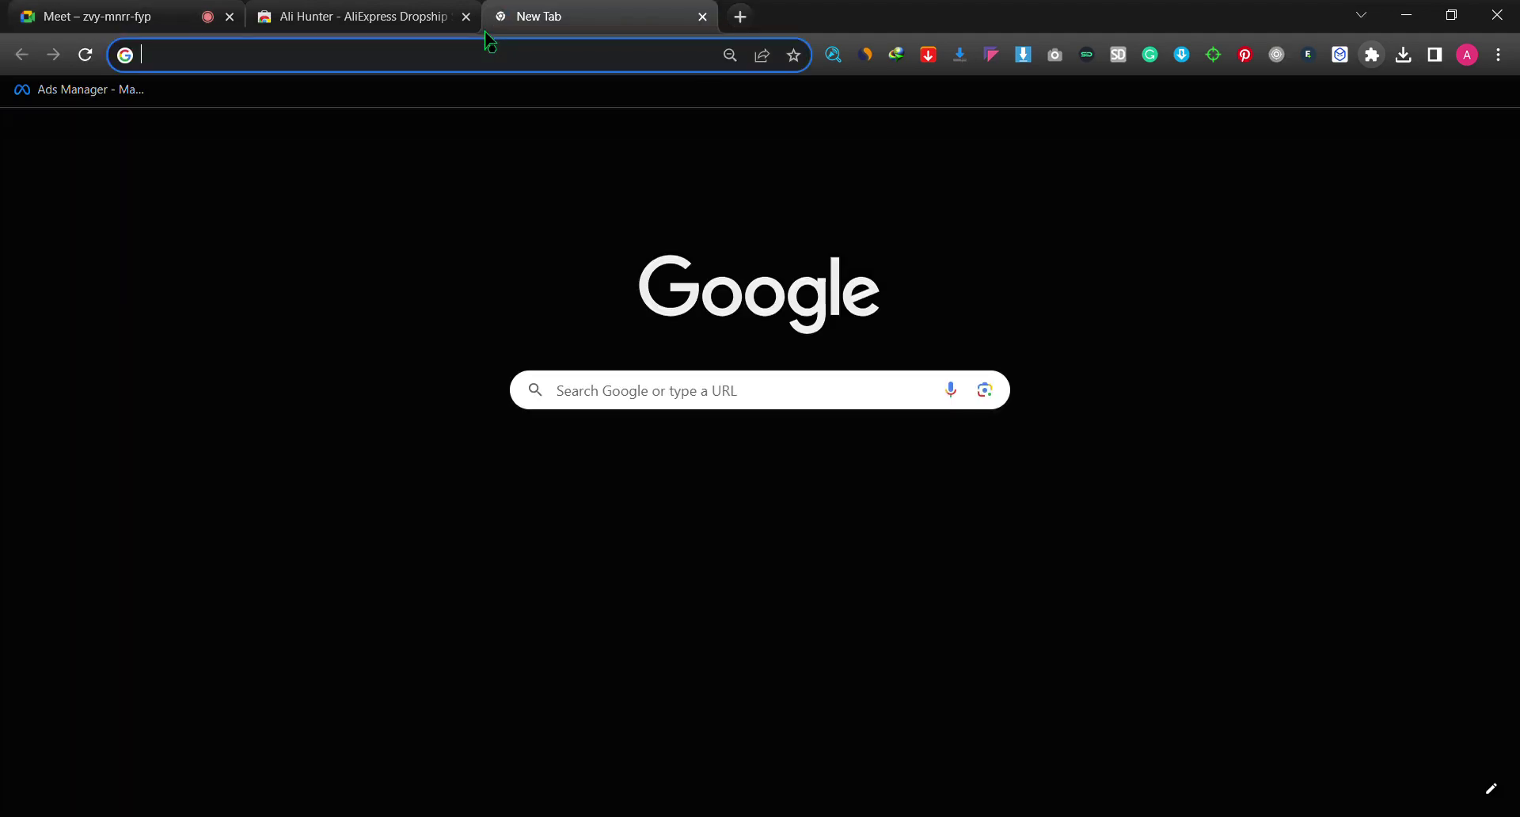
left_click(467, 57)
type("dr")
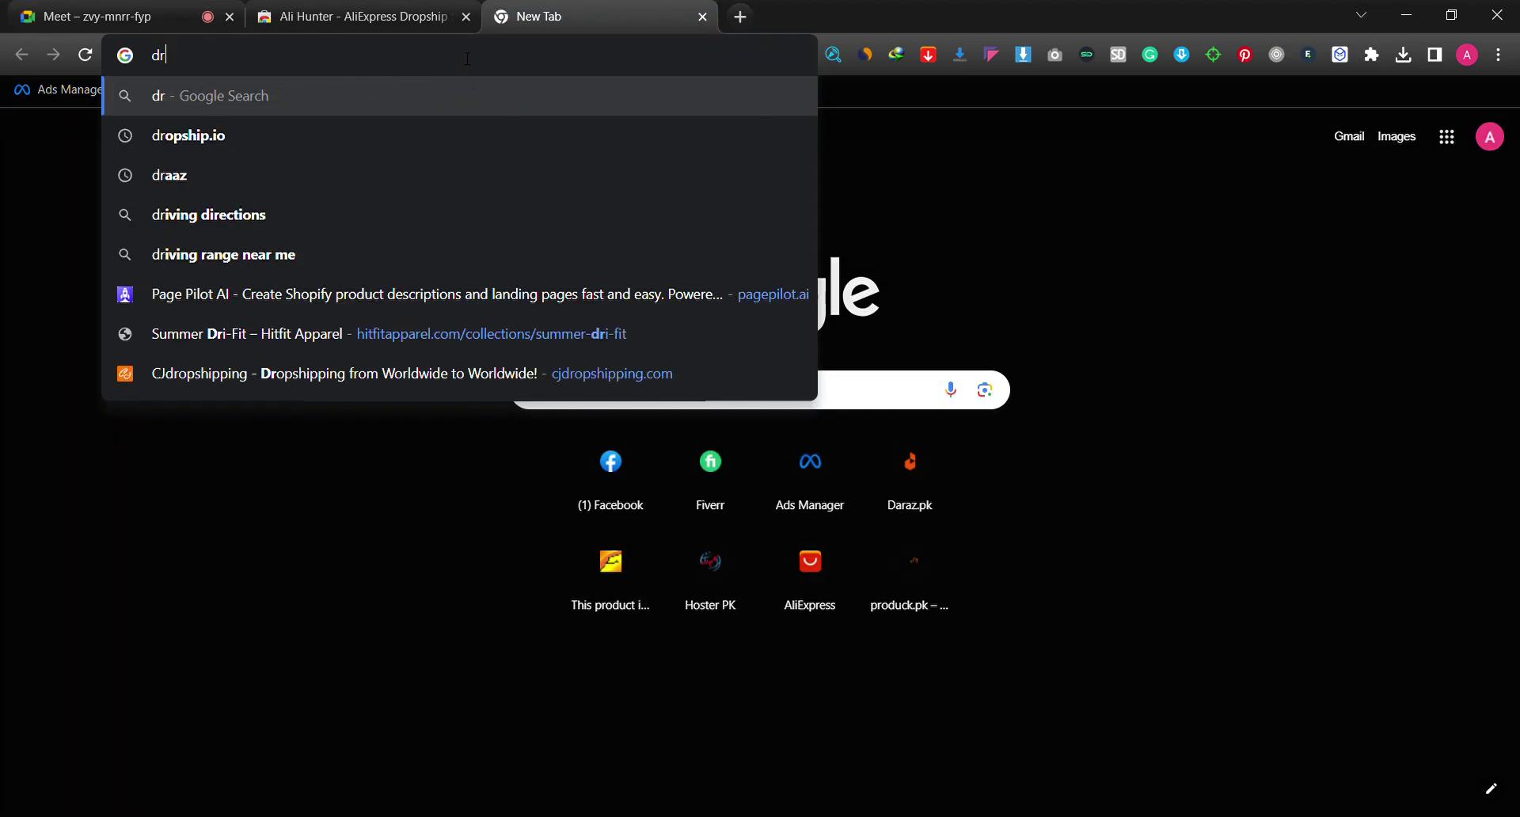
type("opsh")
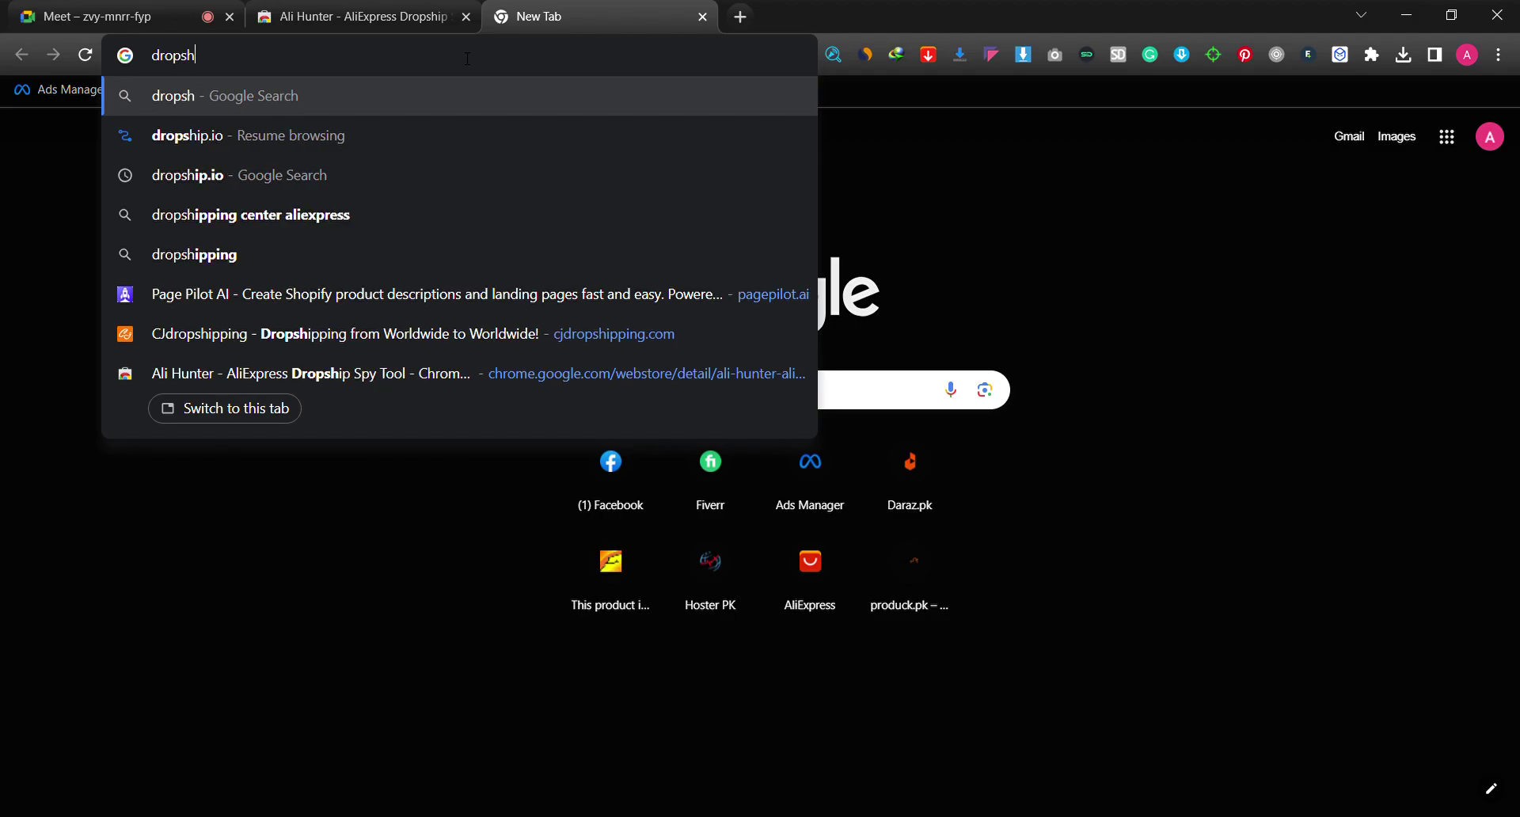
type("ip .io")
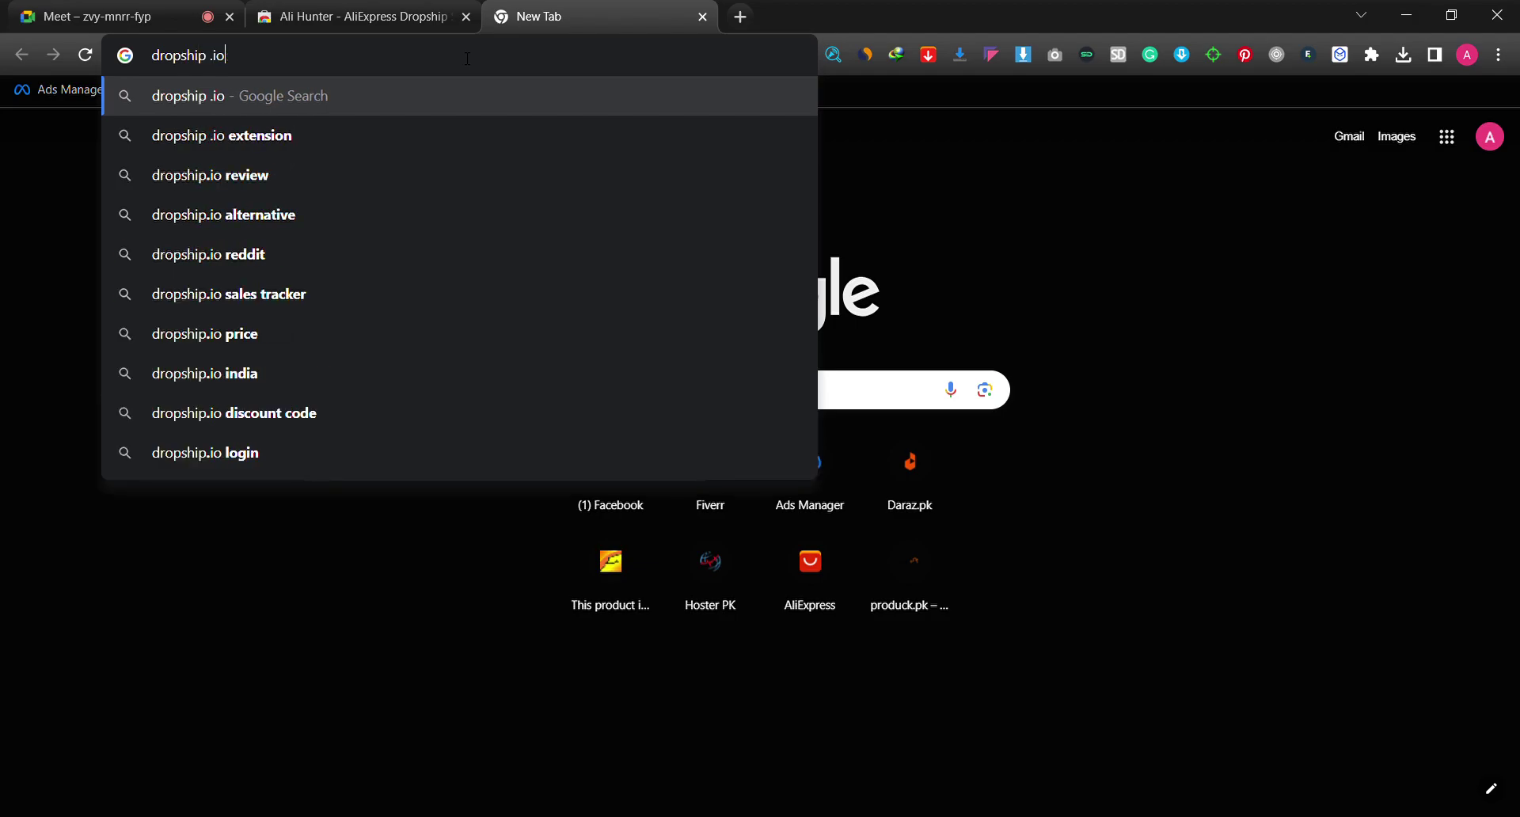
key("Return")
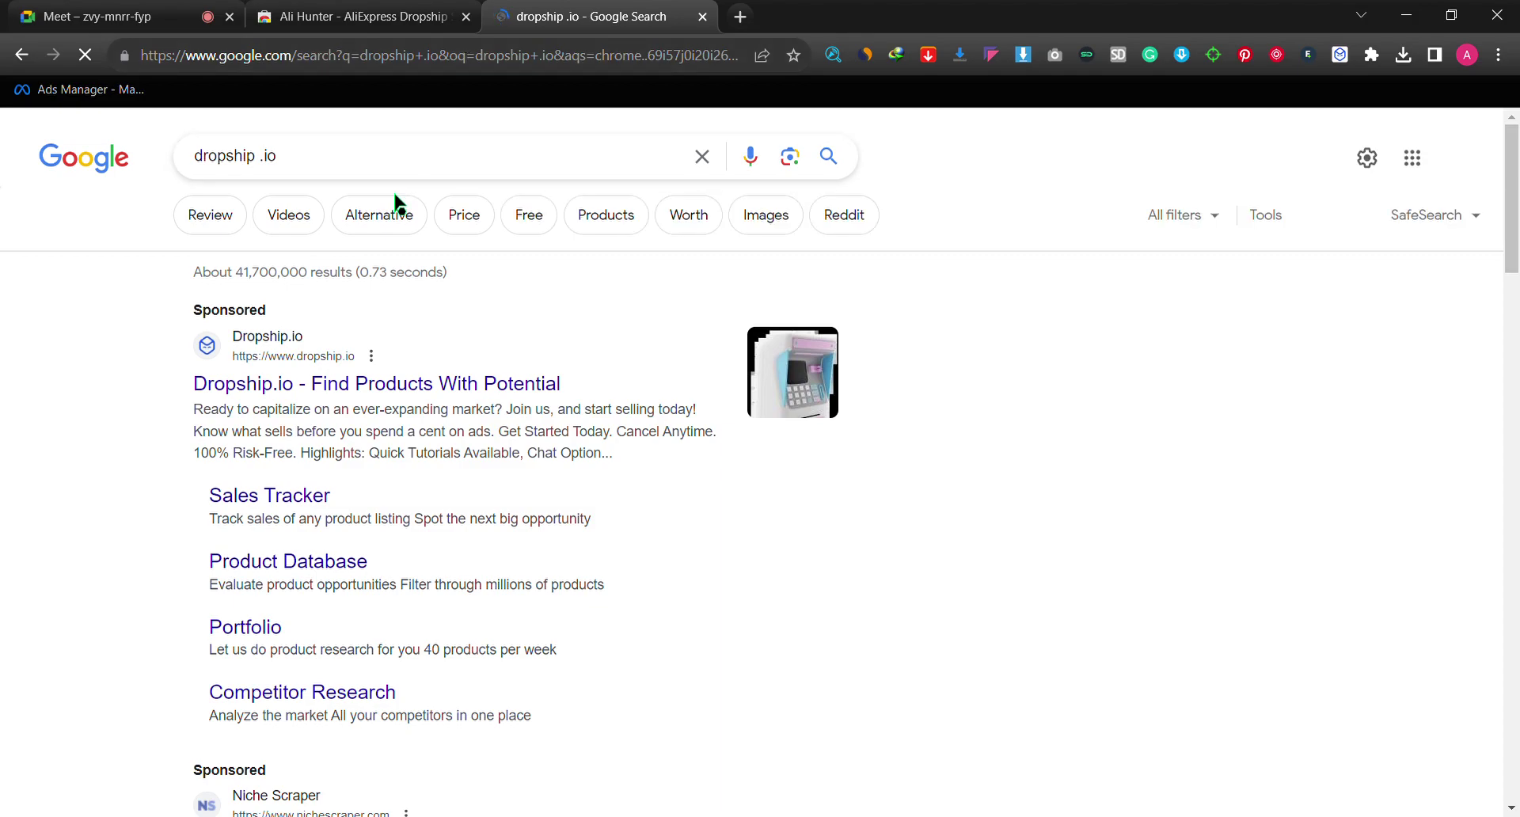
Step: Refine the Google search to "dropship .io extension"
left_click(361, 158)
type("w")
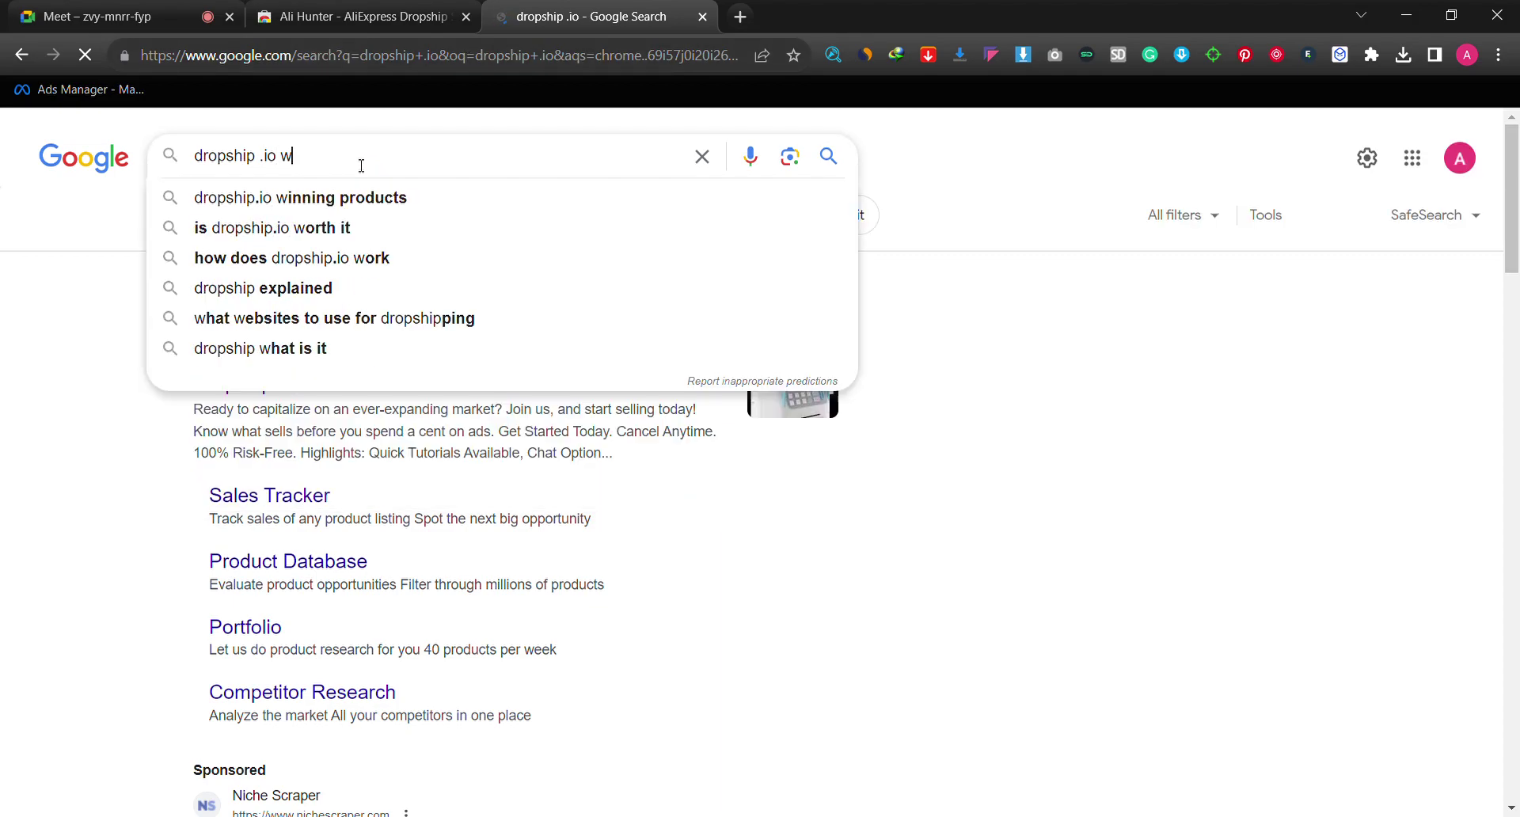
key("BackSpace")
type("exte")
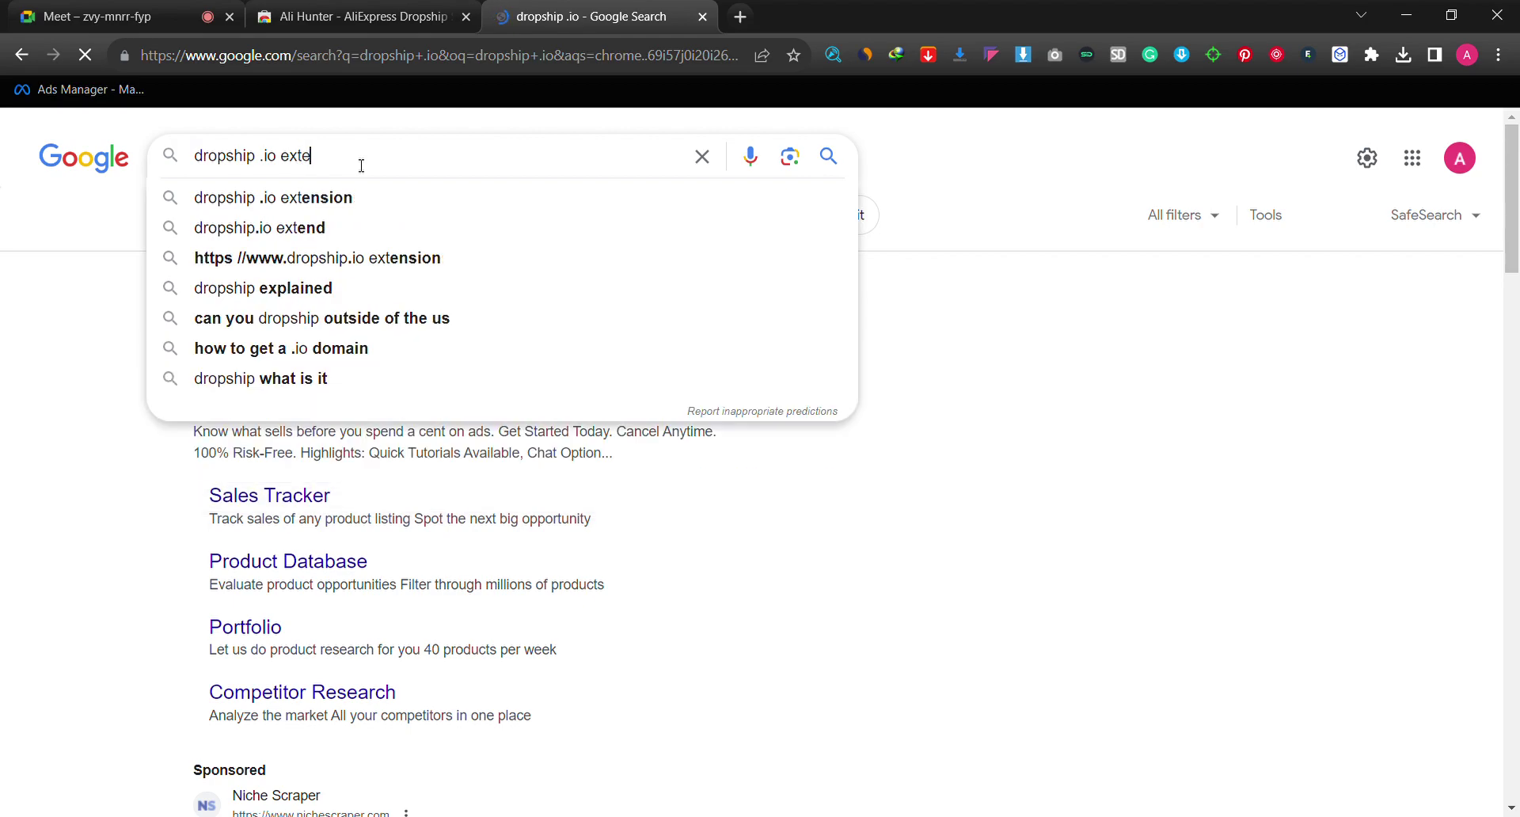
type("nsio")
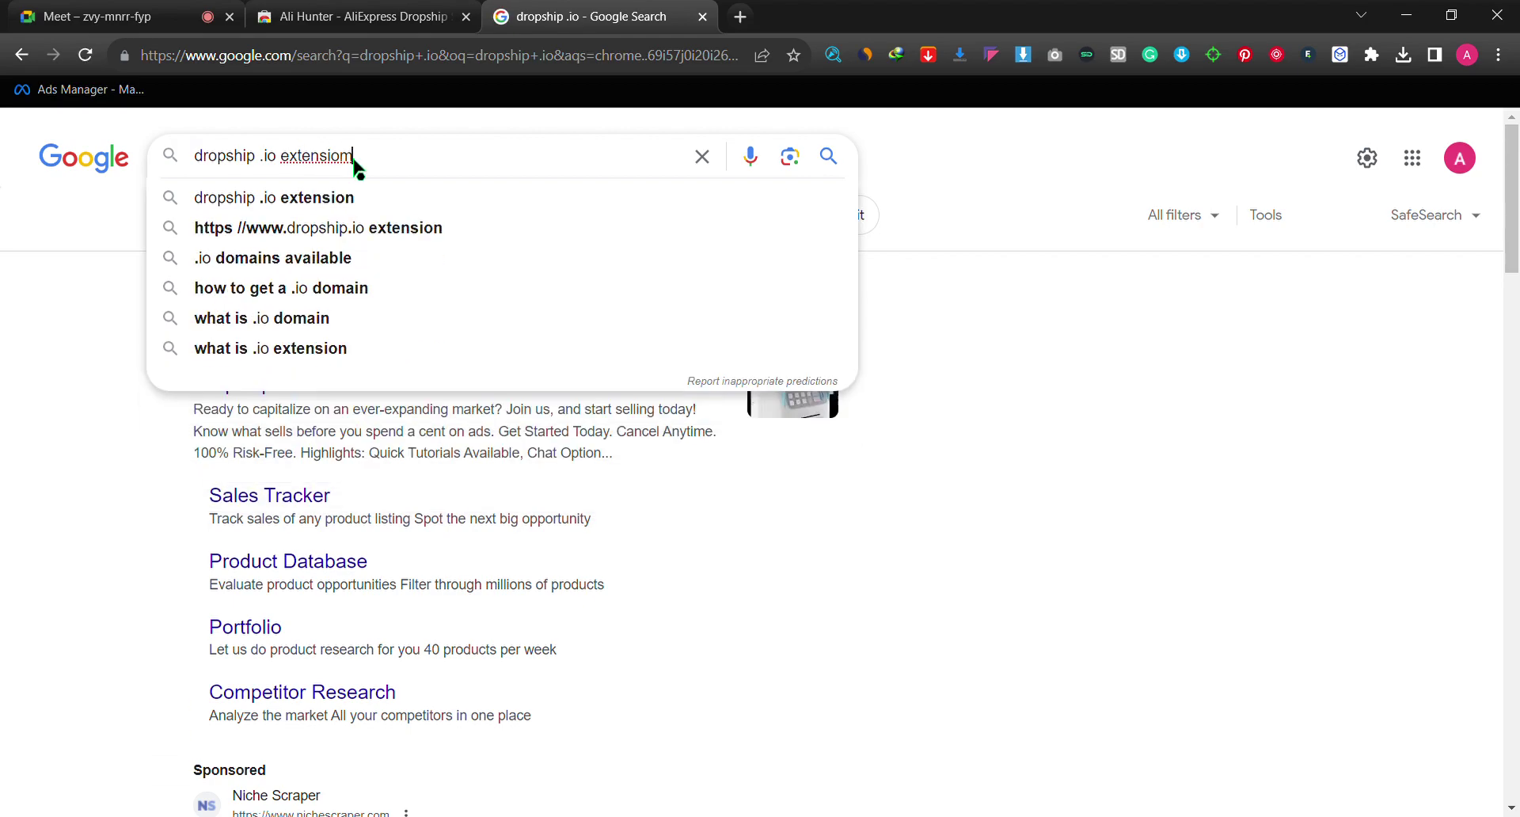
type("n")
key("Return")
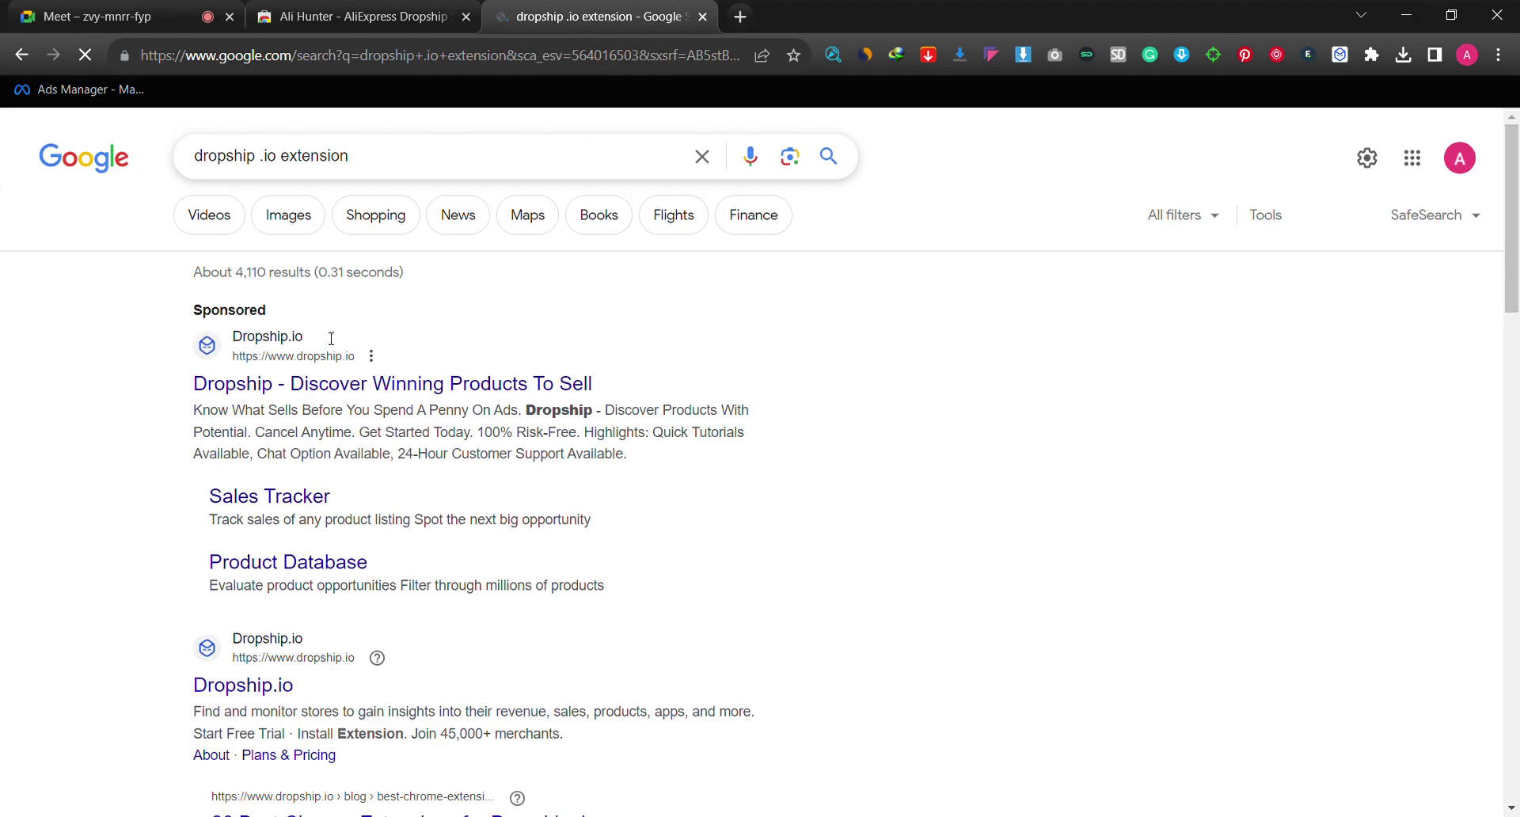
Step: Open the Chrome Web Store result for Dropship - Product Research
scroll(354, 528, "down", 2)
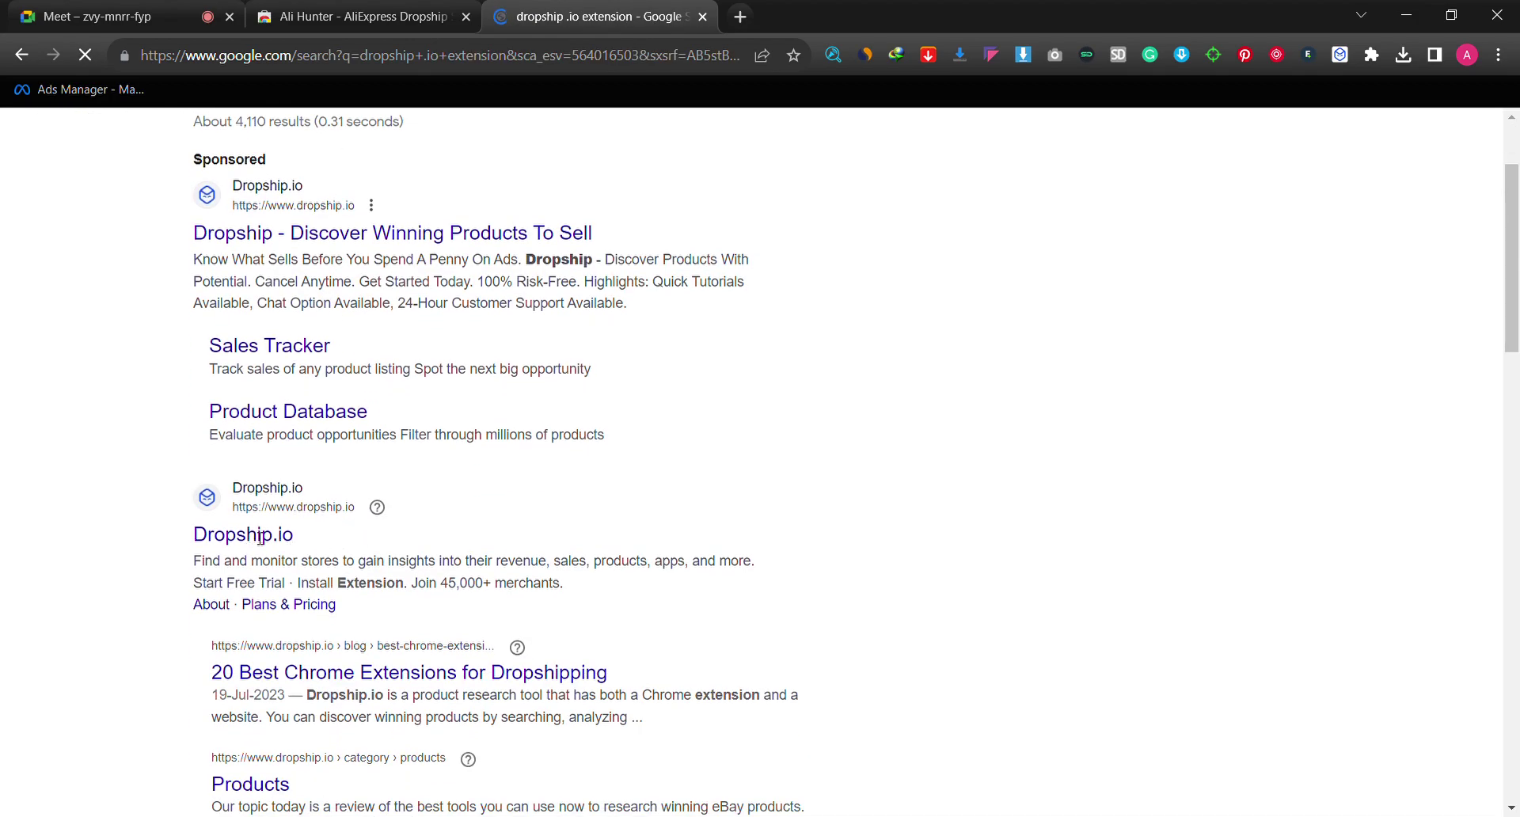
scroll(260, 539, "down", 5)
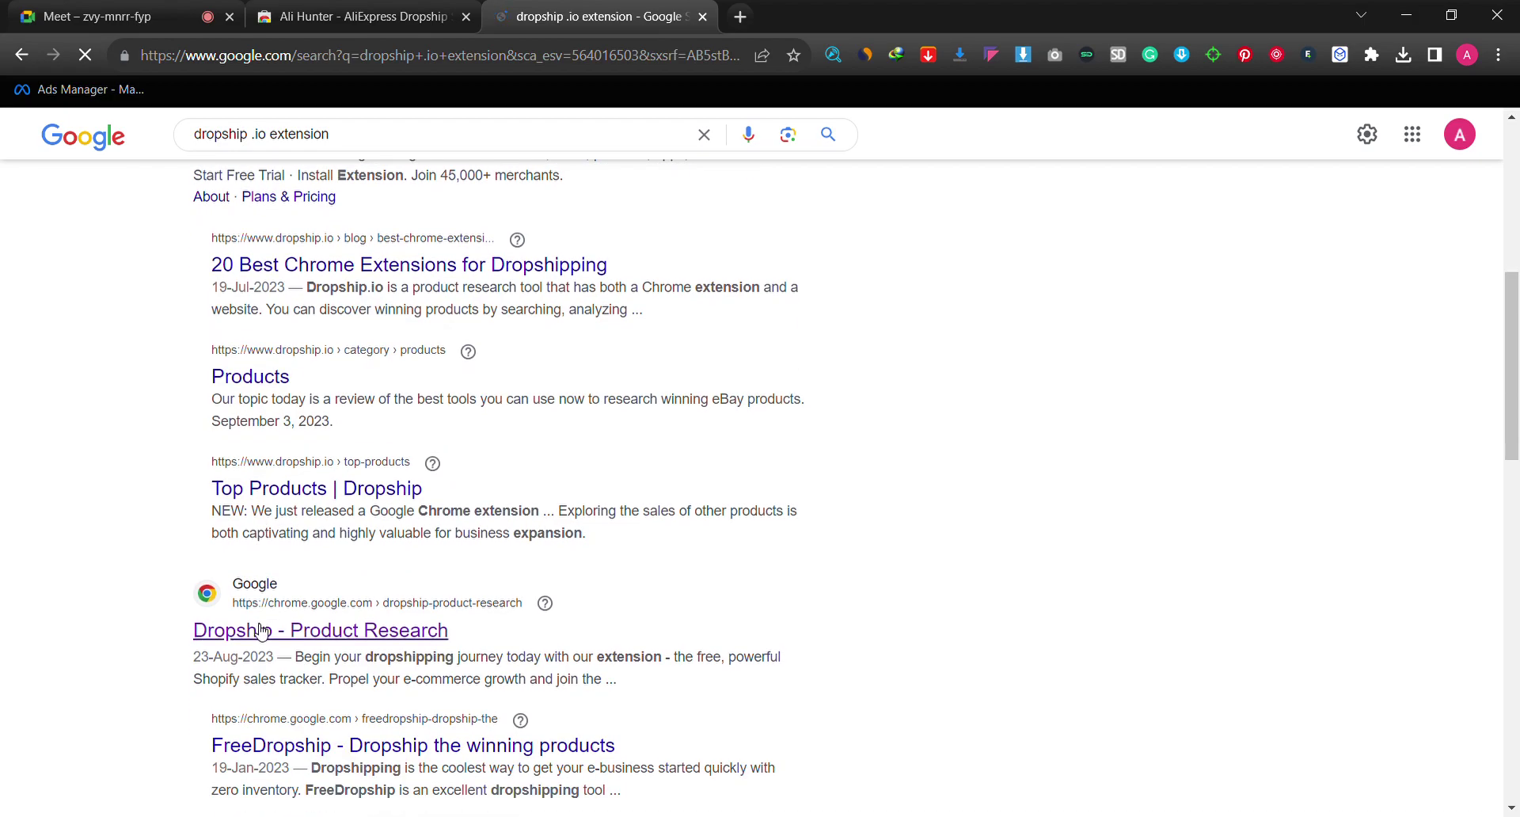
scroll(251, 617, "down", 1)
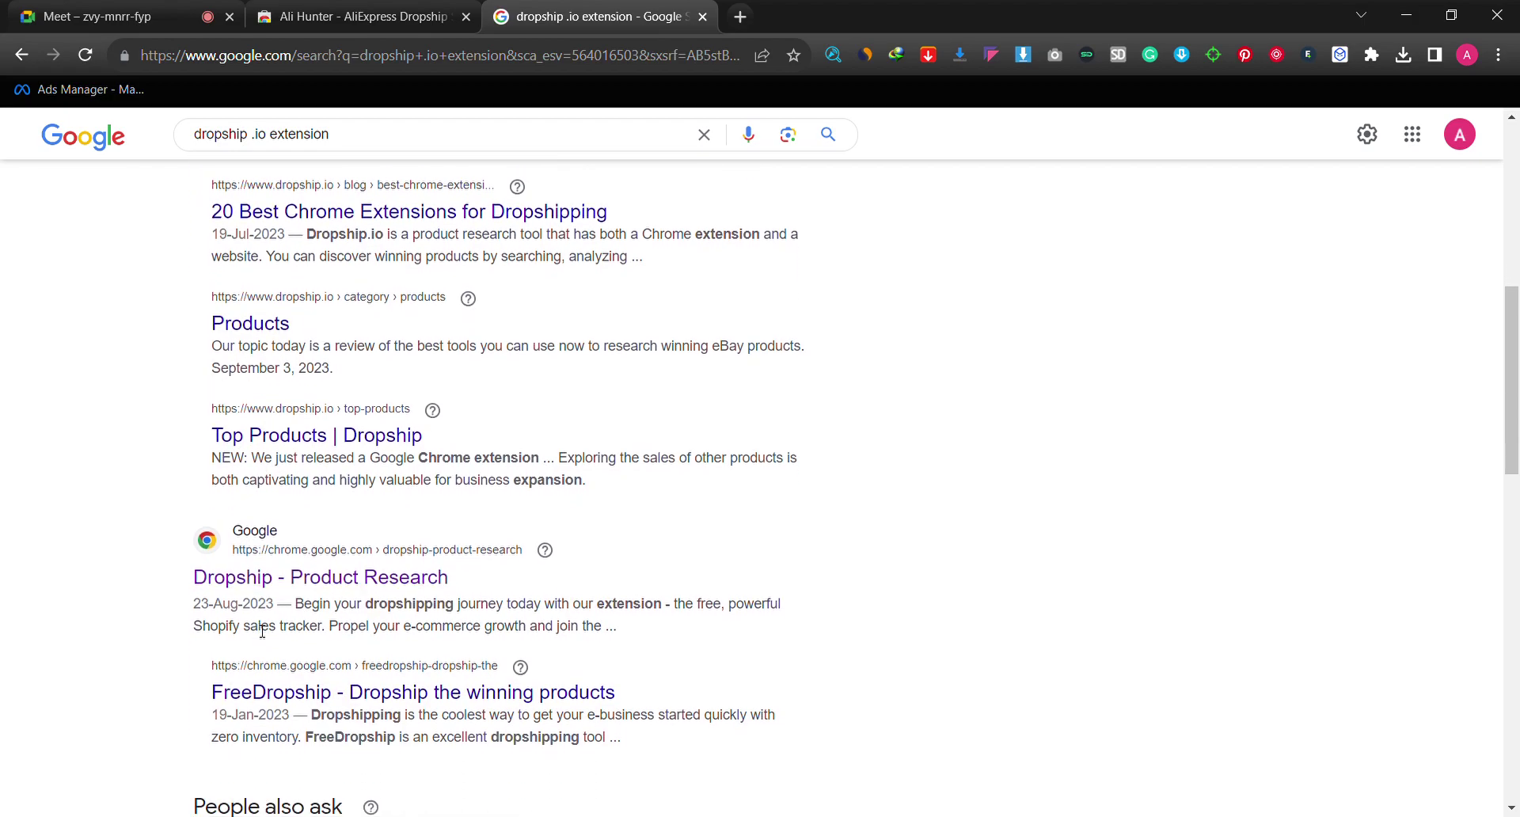
left_click(243, 586)
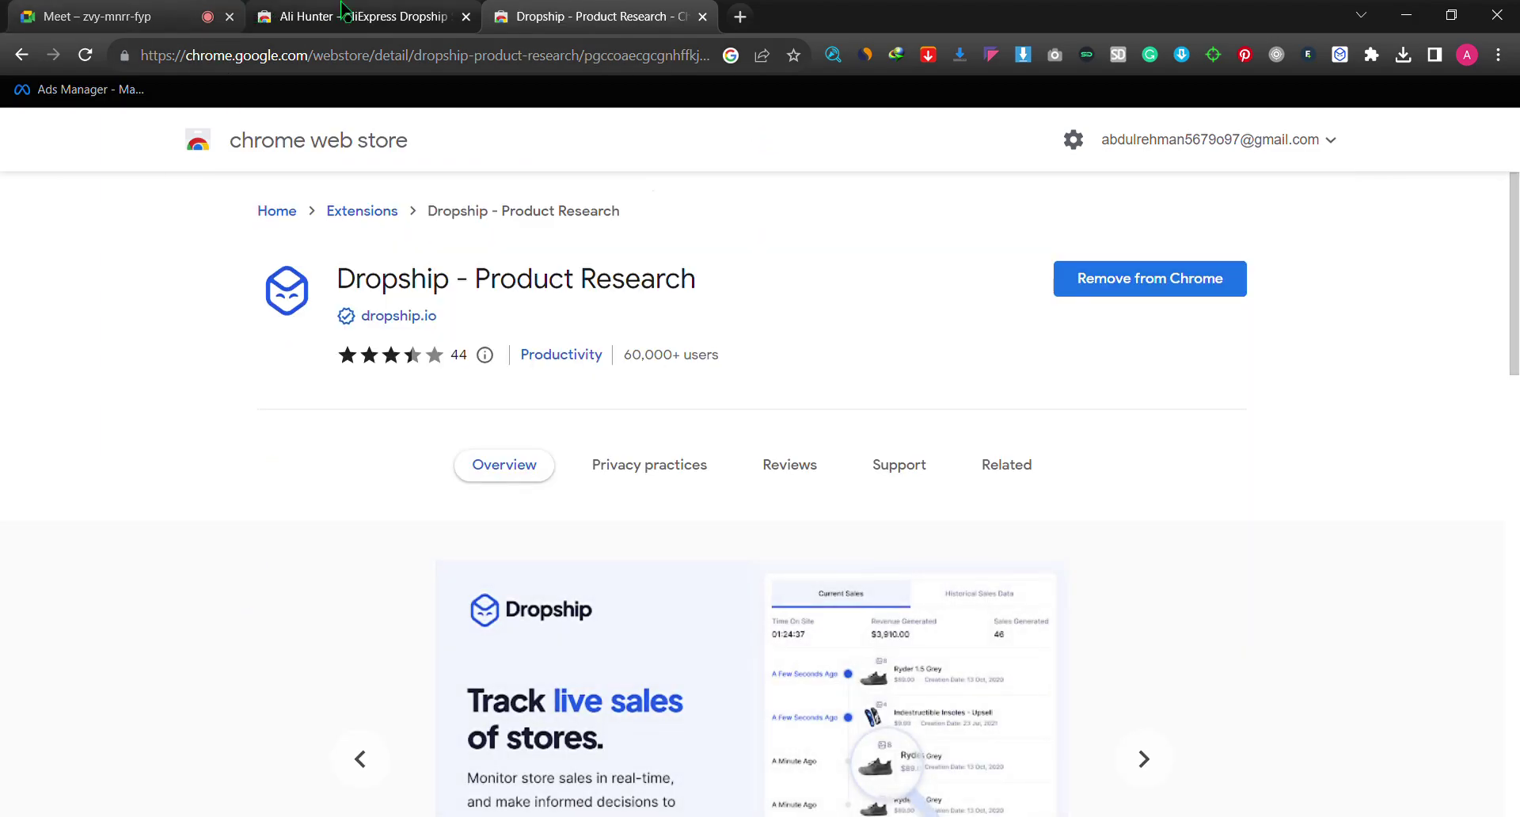
Step: Return to the "dropship .io extension" results and point out the Dropship - Product Research entry
left_click(21, 54)
scroll(459, 372, "down", 5)
scroll(459, 371, "down", 3)
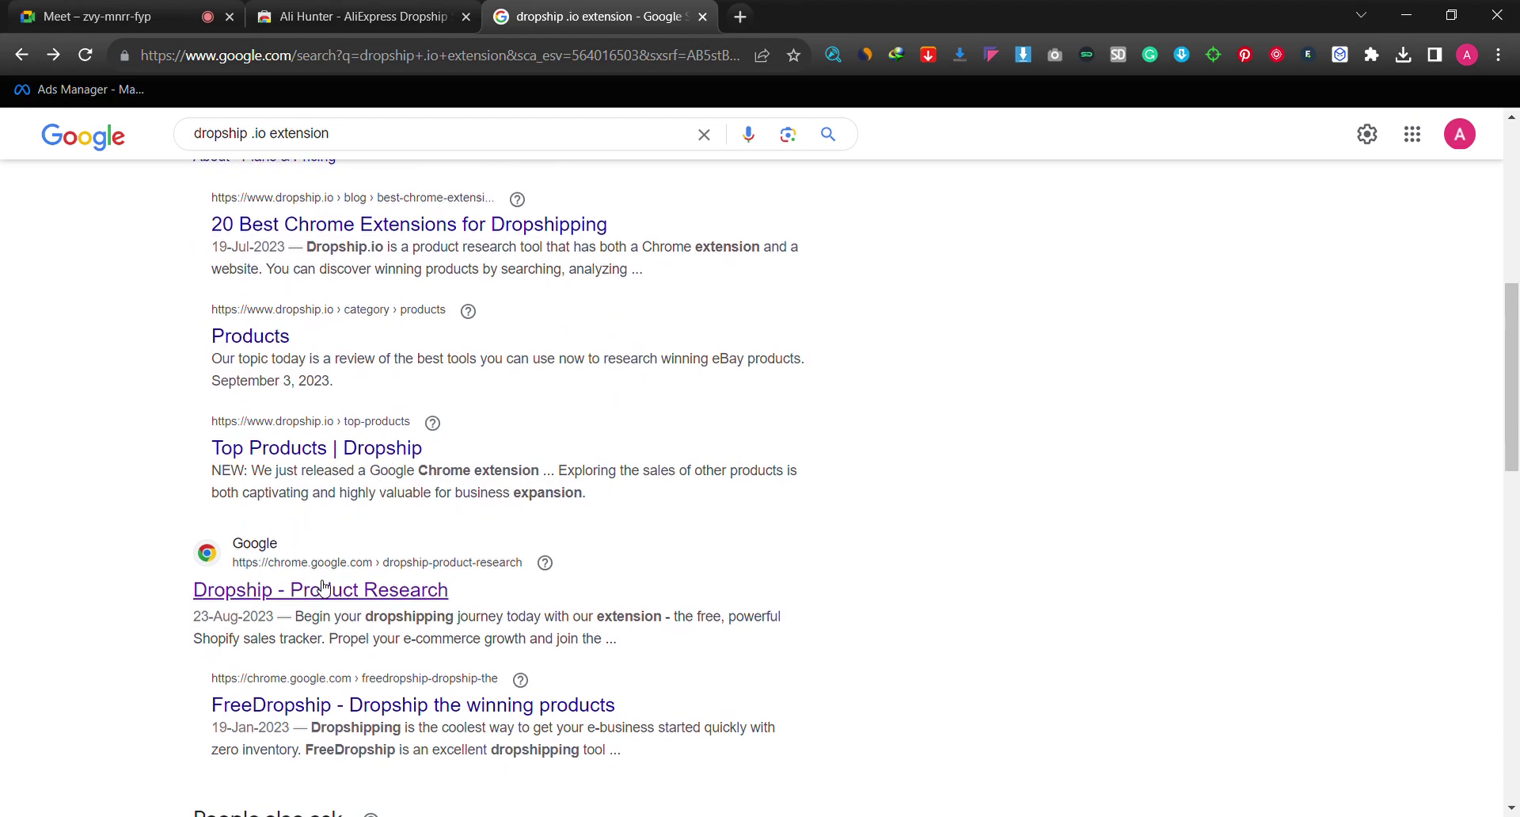
scroll(323, 586, "down", 1)
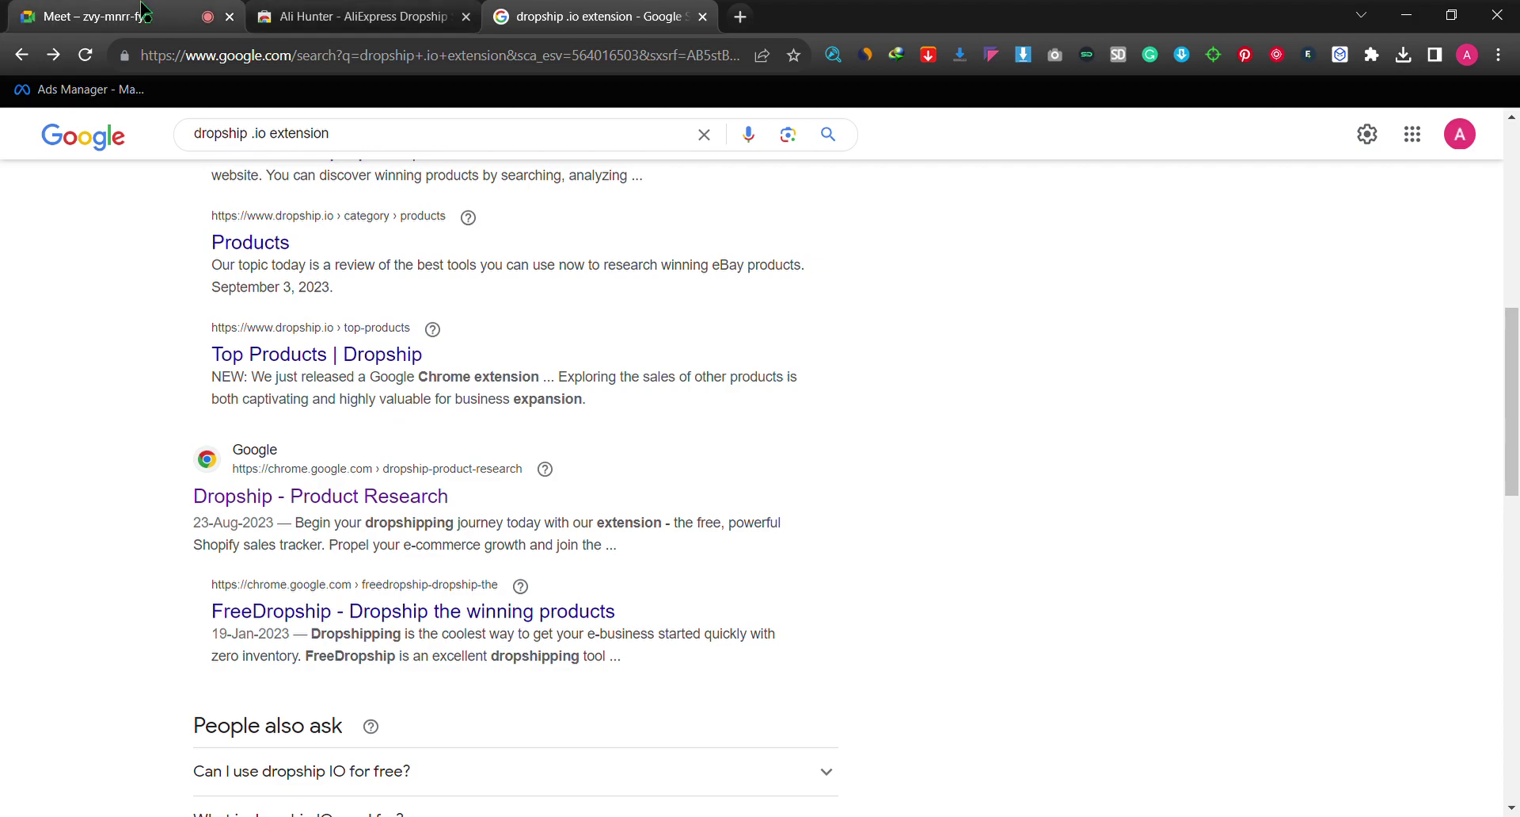
Step: Return to the Meet call and look through the installed extensions list as far as Ecomhunt
left_click(111, 16)
left_click(1371, 55)
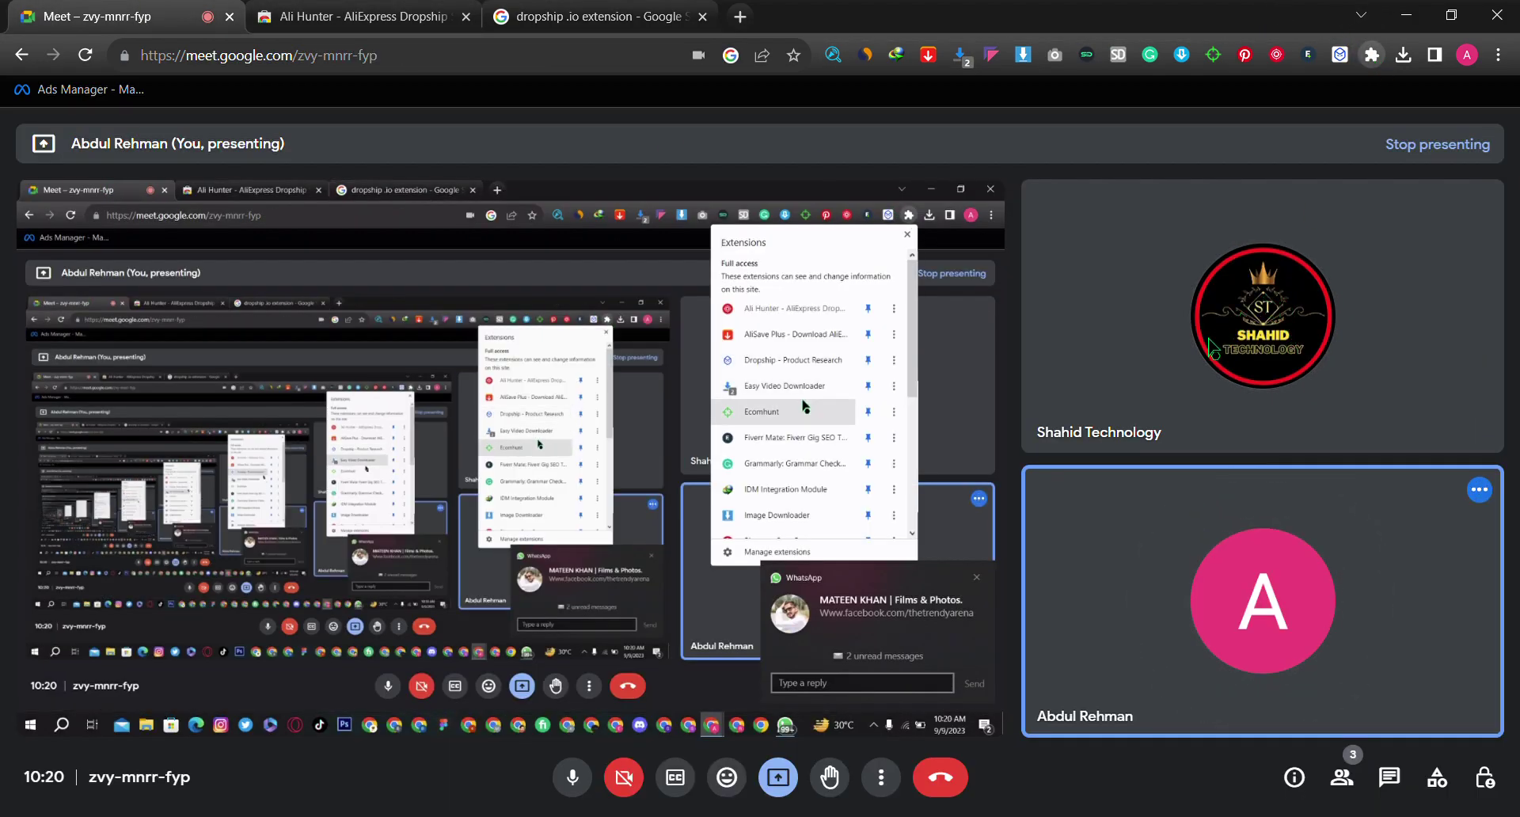
scroll(1208, 329, "down", 2)
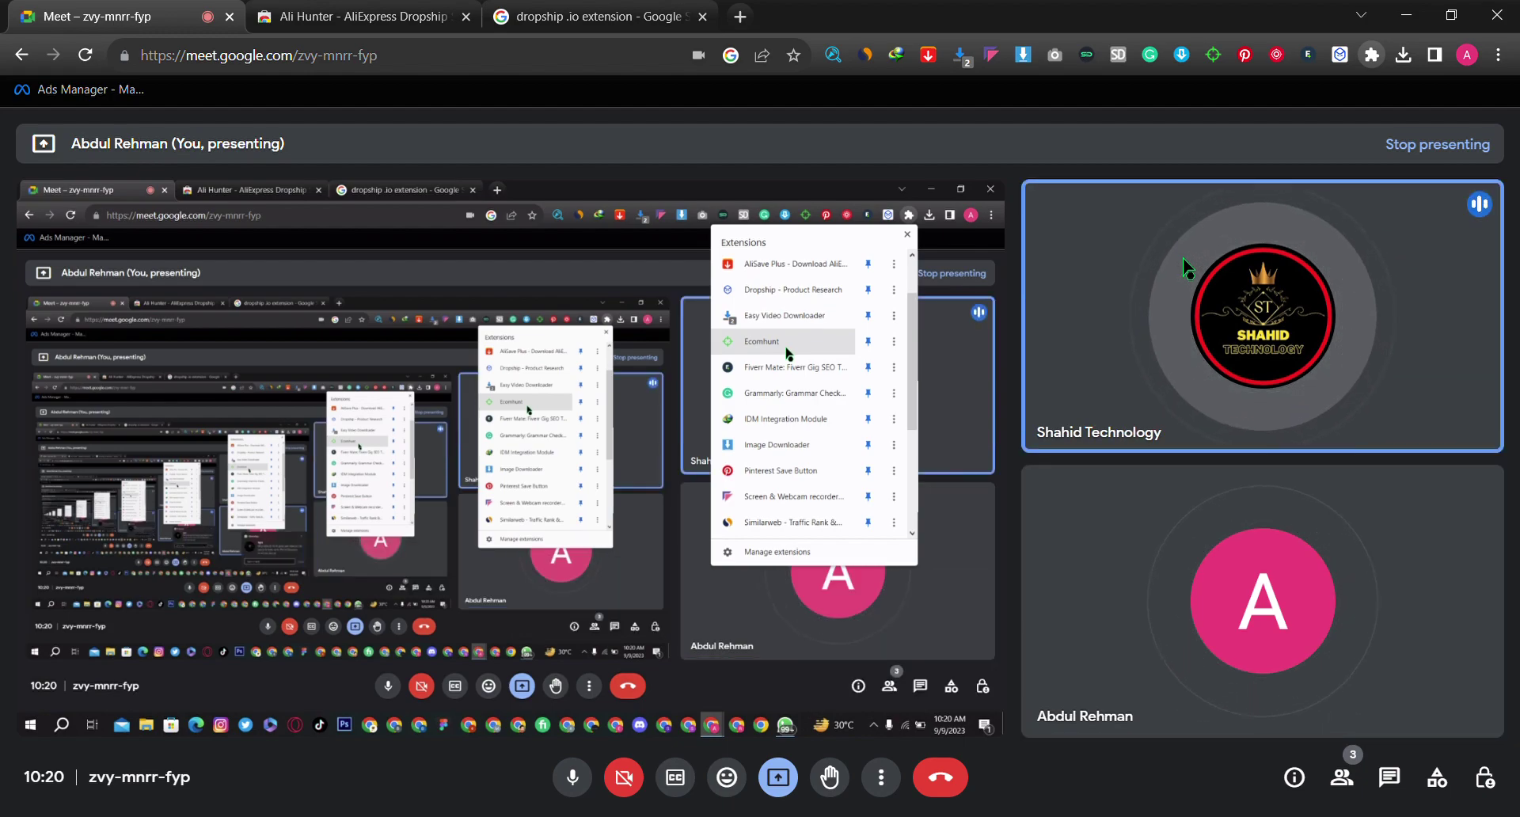
Step: Search Google in a new tab for "ecomhunt chrome extension" and locate the Chrome Web Store result for Ecomhunt
left_click(740, 16)
left_click(559, 68)
type("ecom")
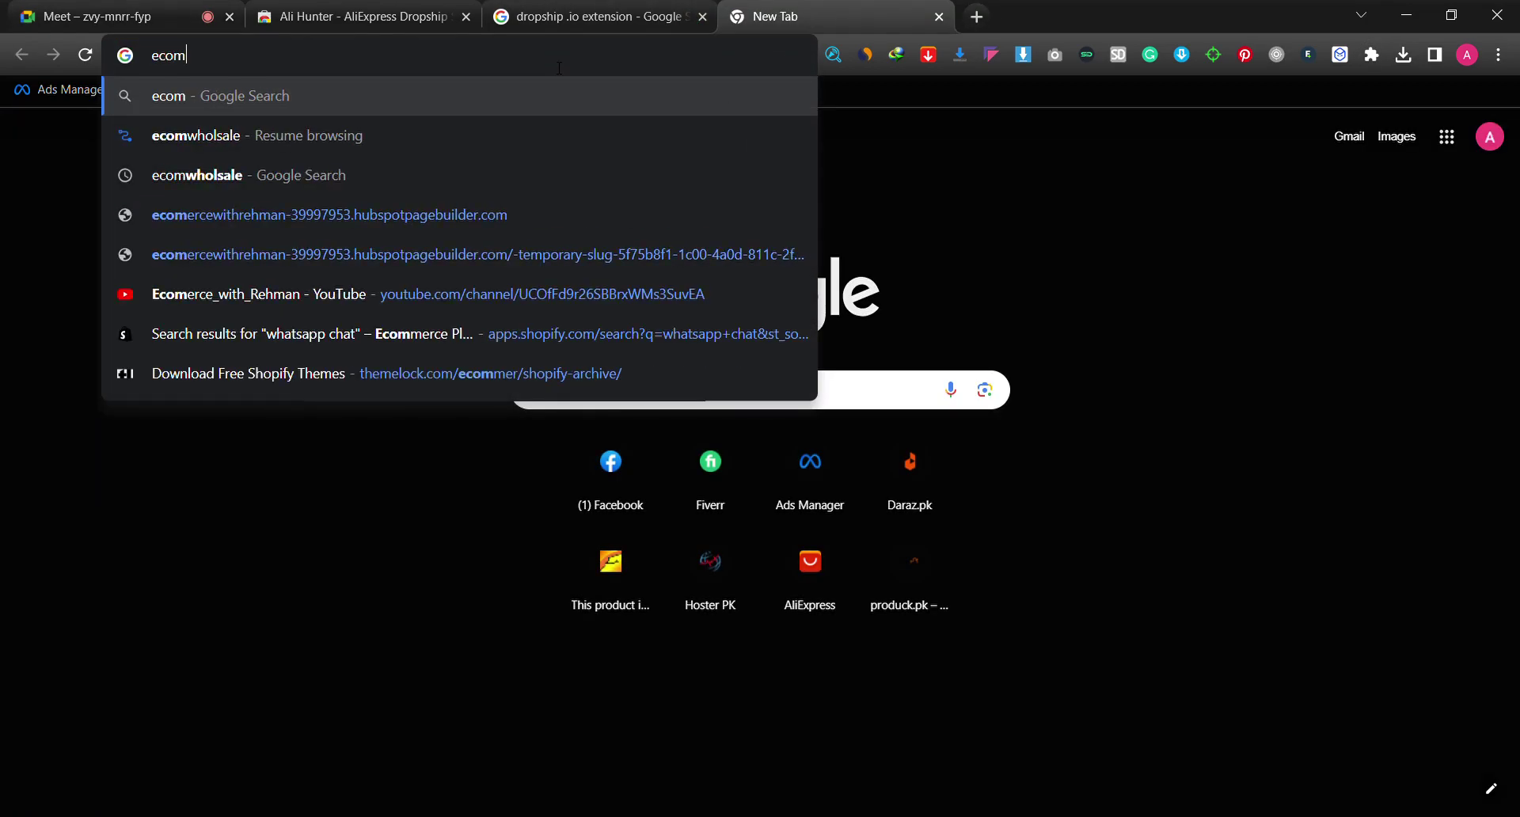
type("hunt")
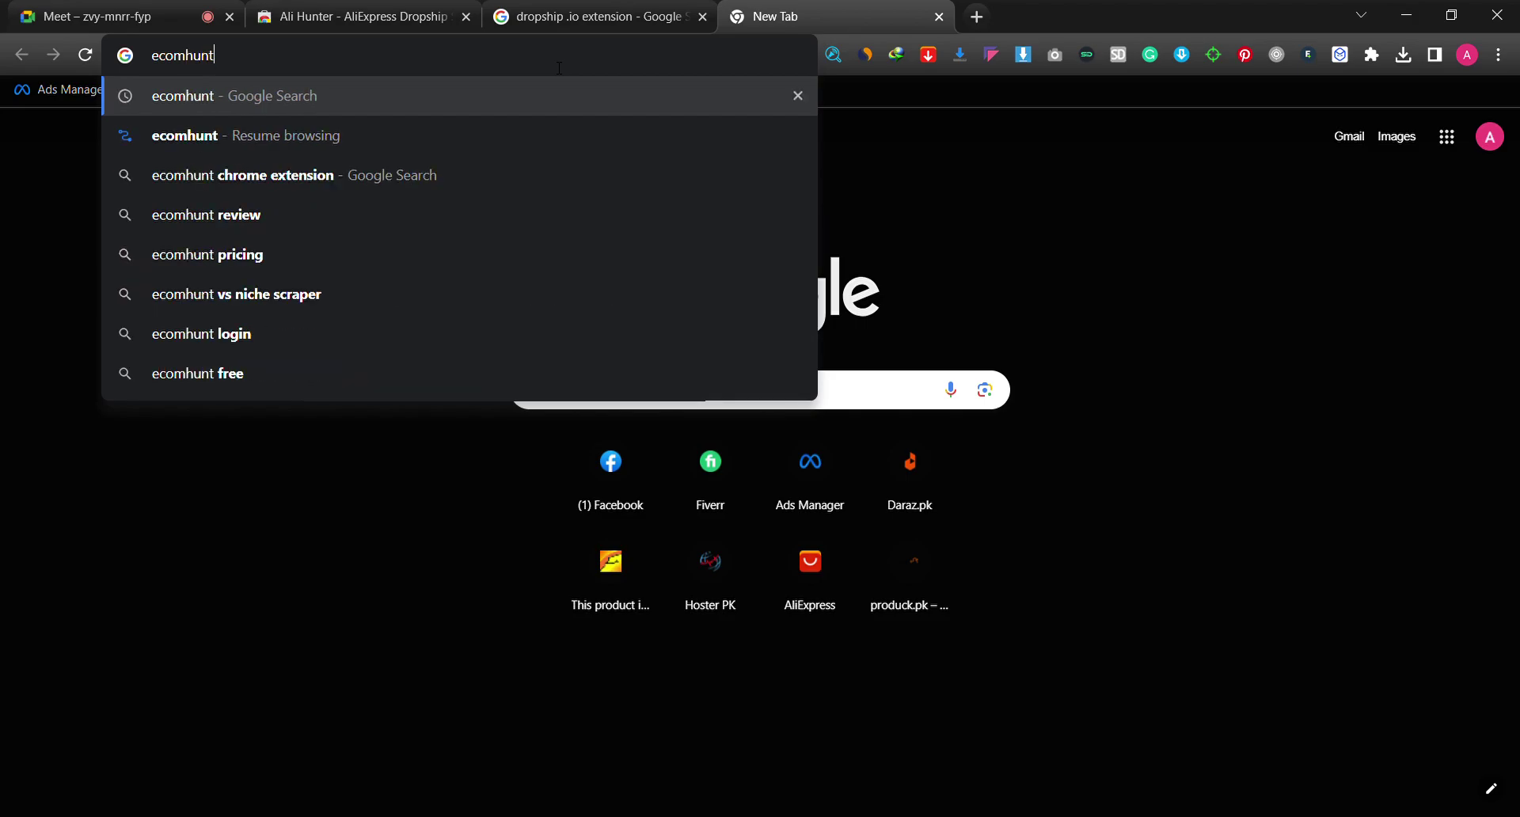
left_click(309, 182)
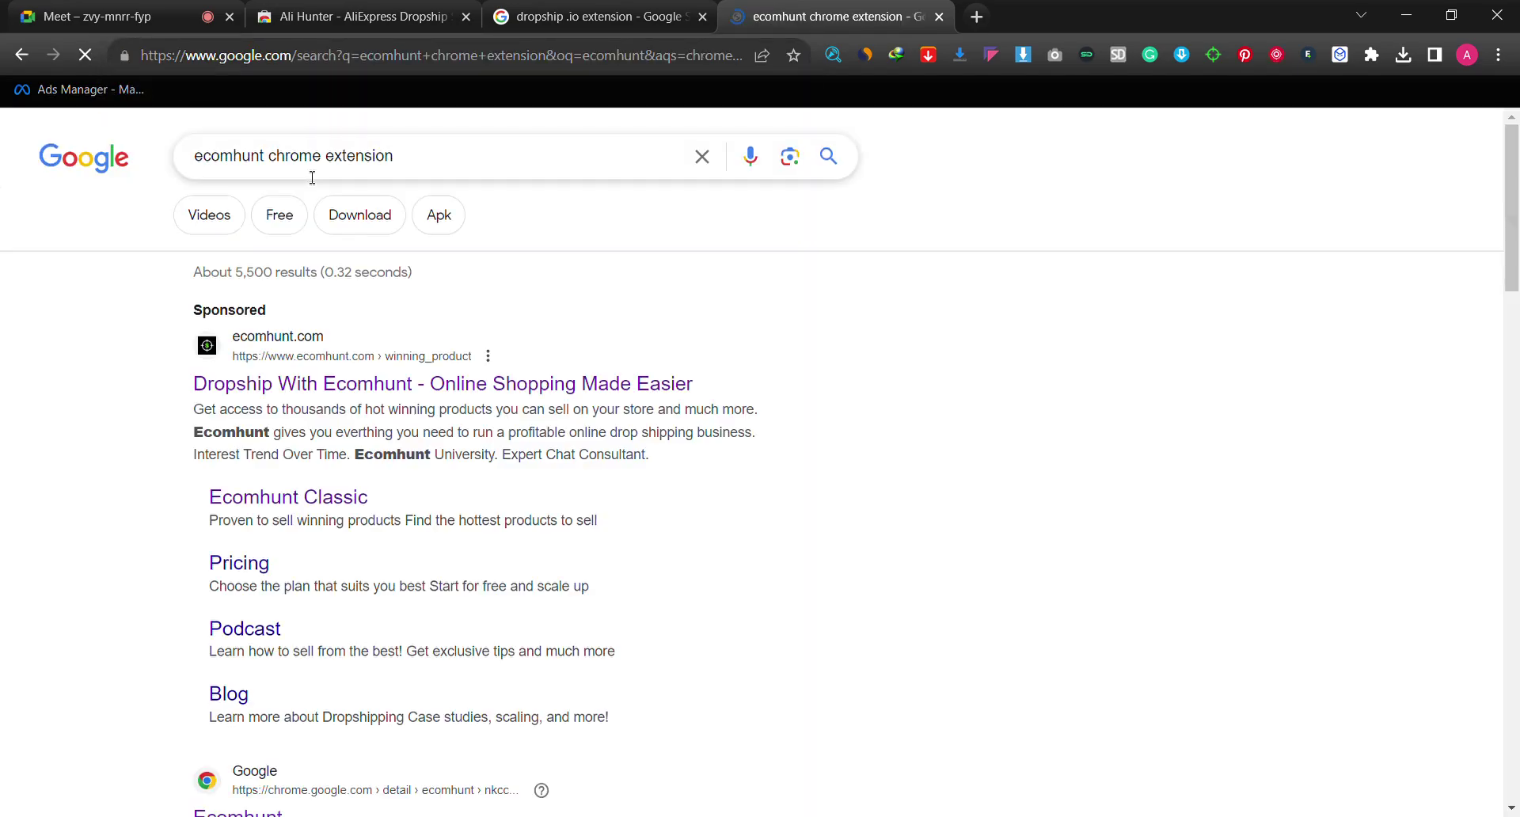
scroll(210, 393, "down", 2)
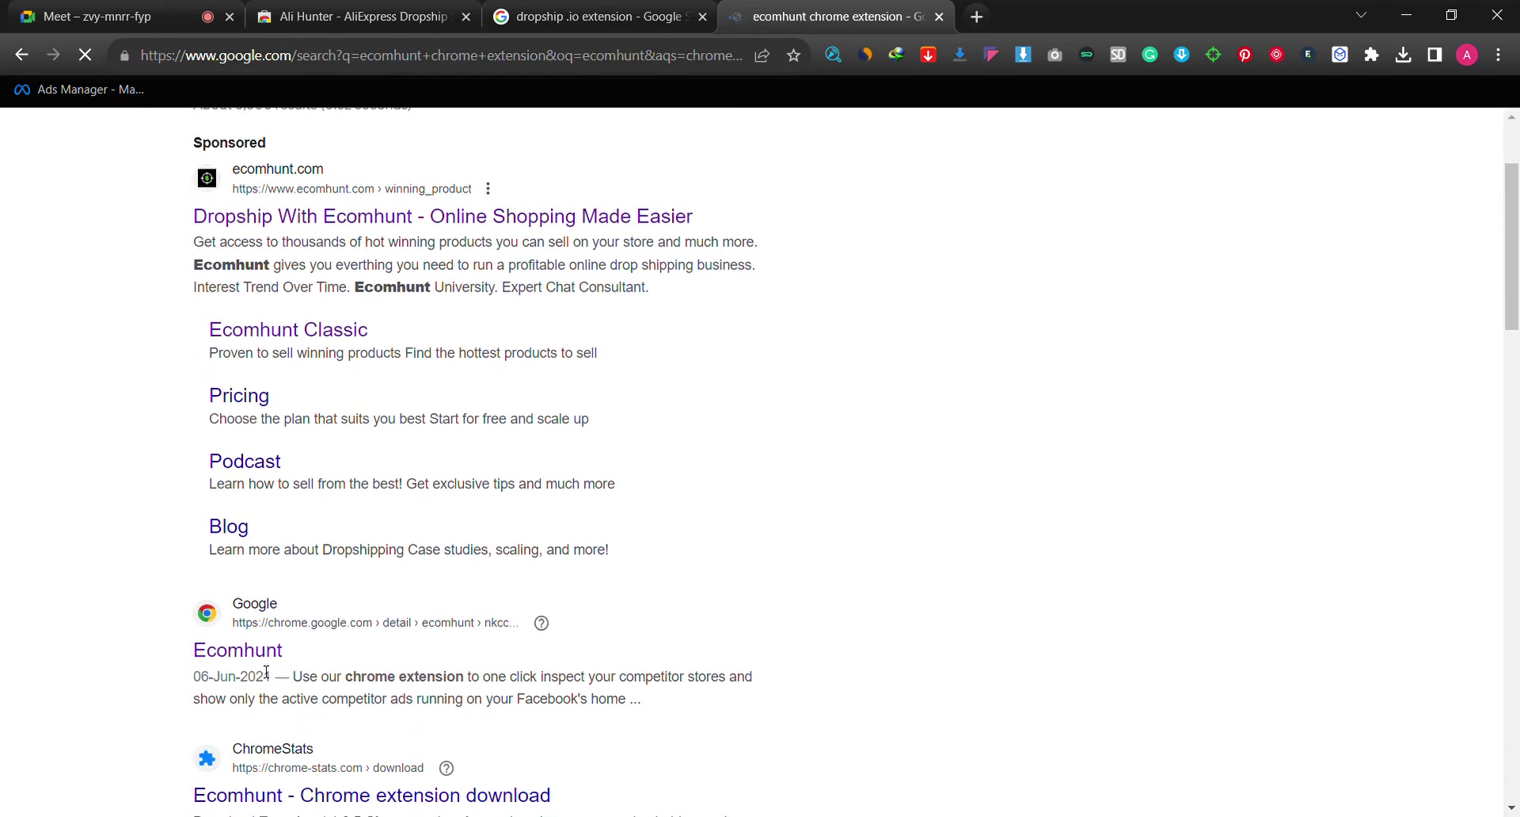
scroll(309, 382, "up", 2)
scroll(308, 383, "down", 4)
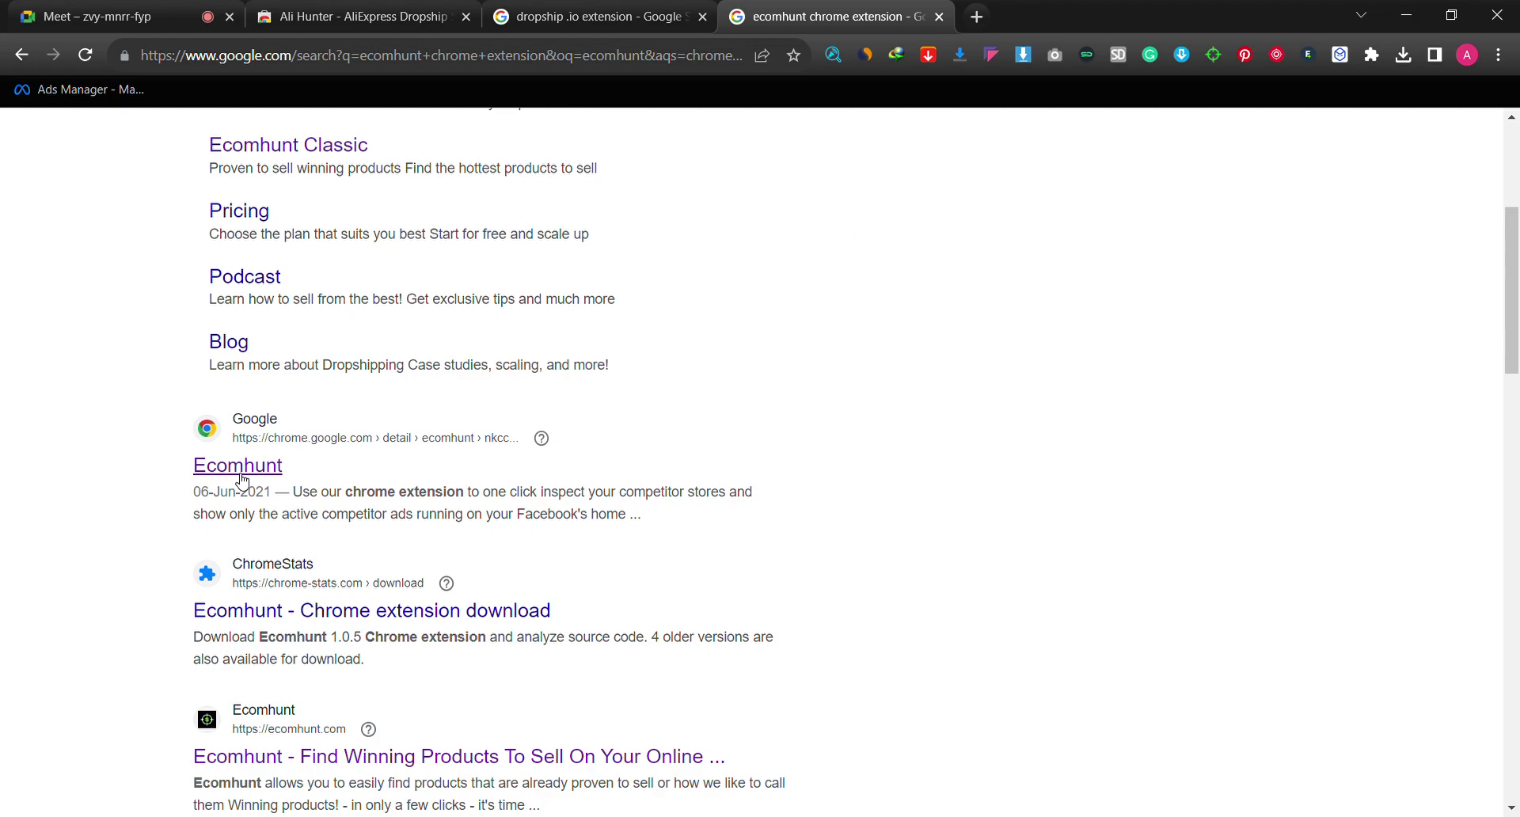
Step: Go back to the Meet call and review the whole list of installed extensions, including the Daraz seller tools
left_click(95, 16)
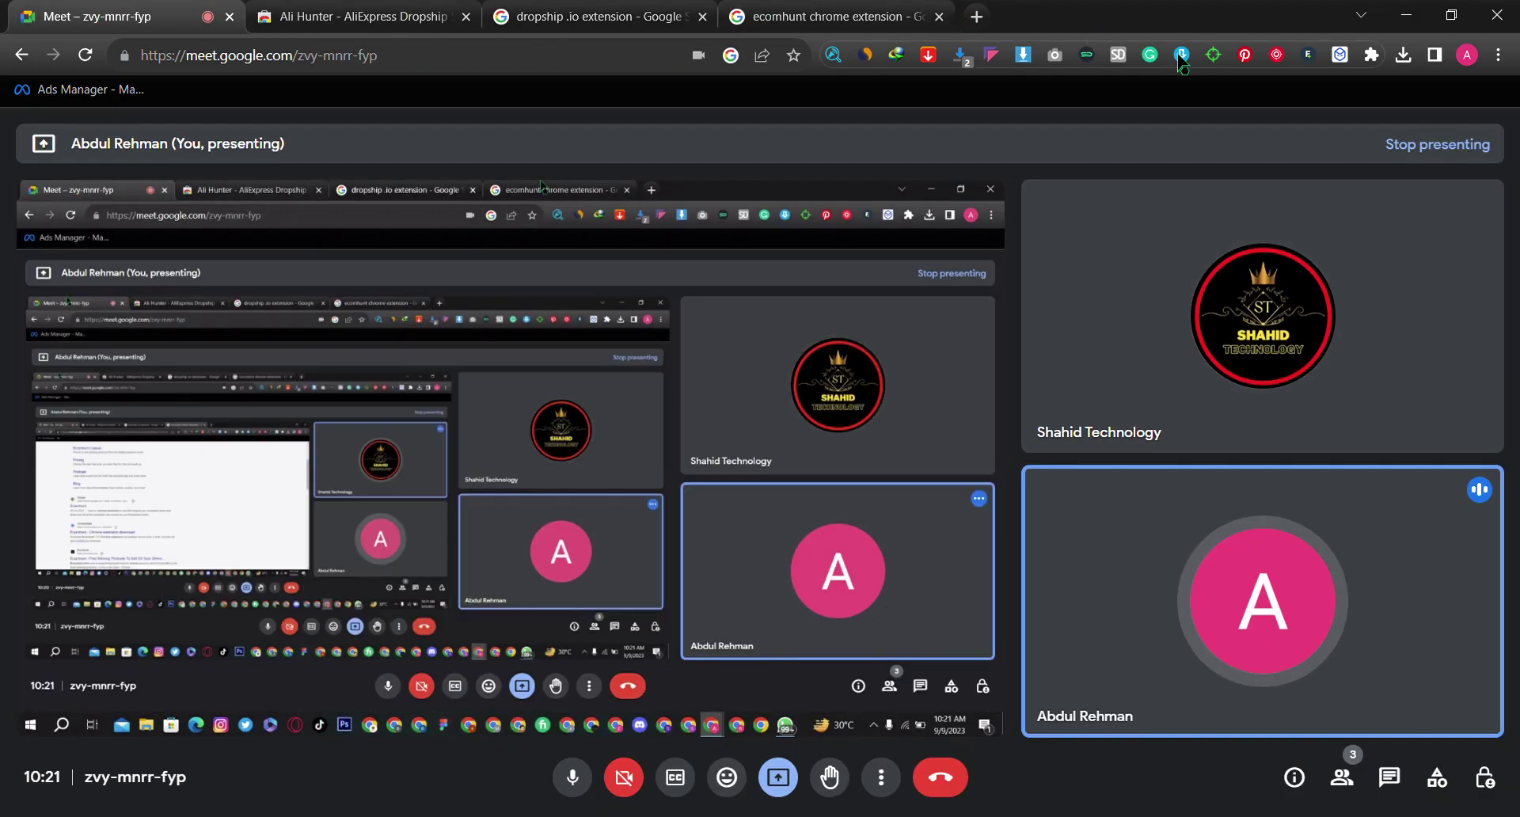
left_click(1371, 55)
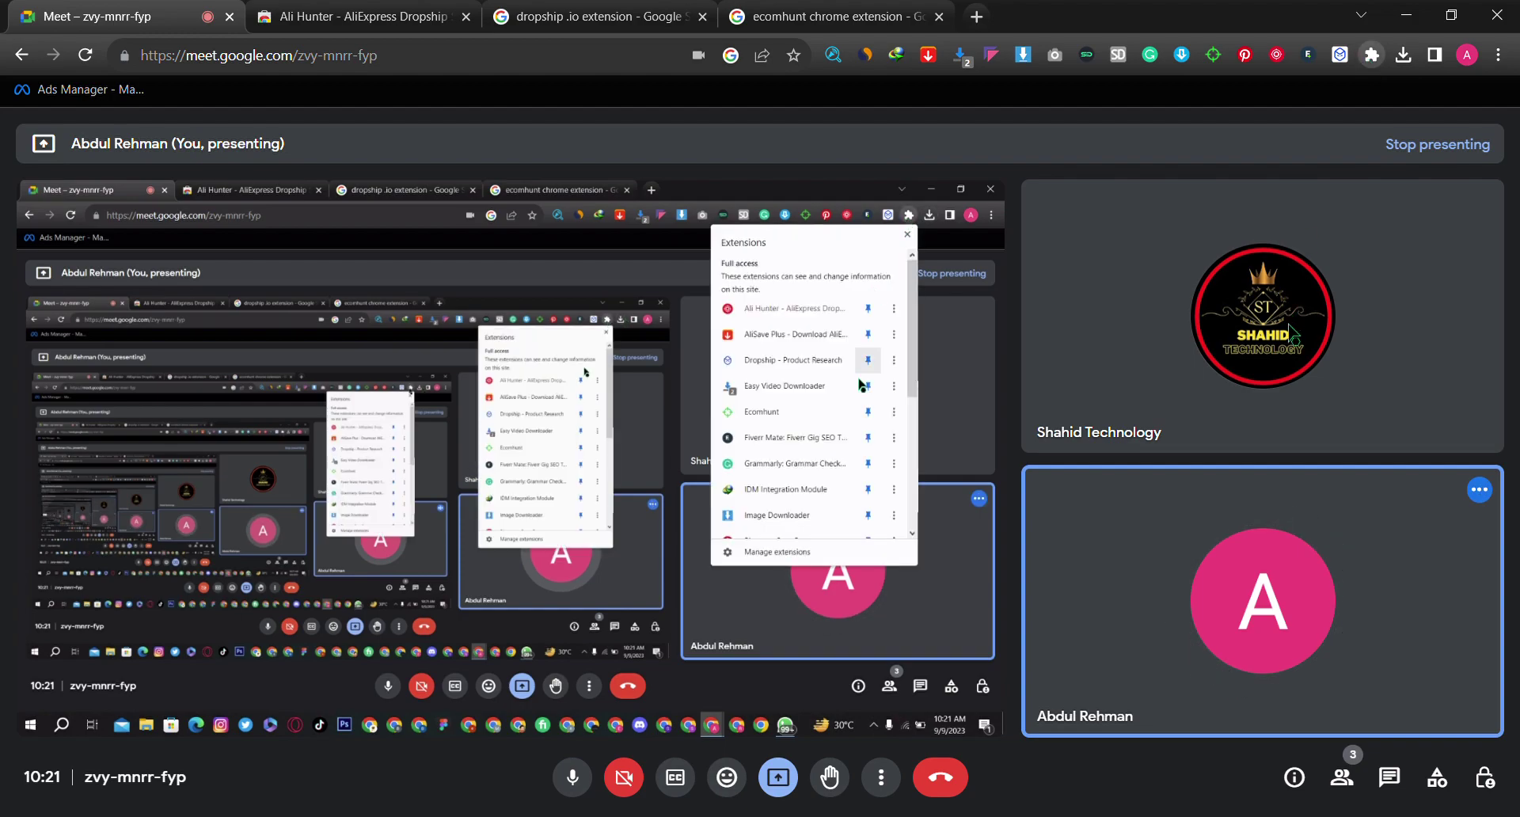
scroll(823, 411, "down", 3)
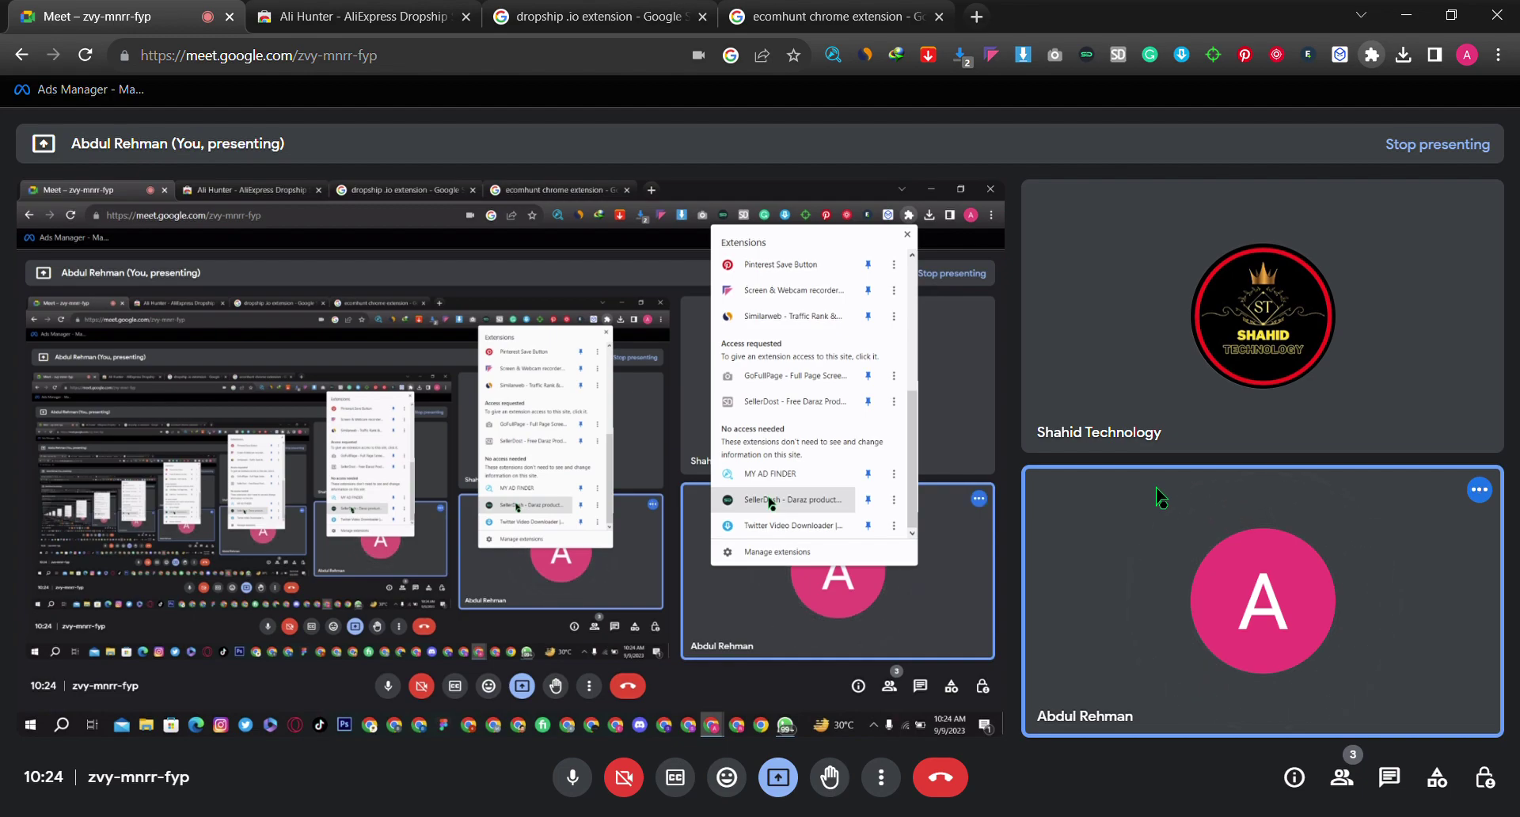
scroll(1177, 150, "up", 5)
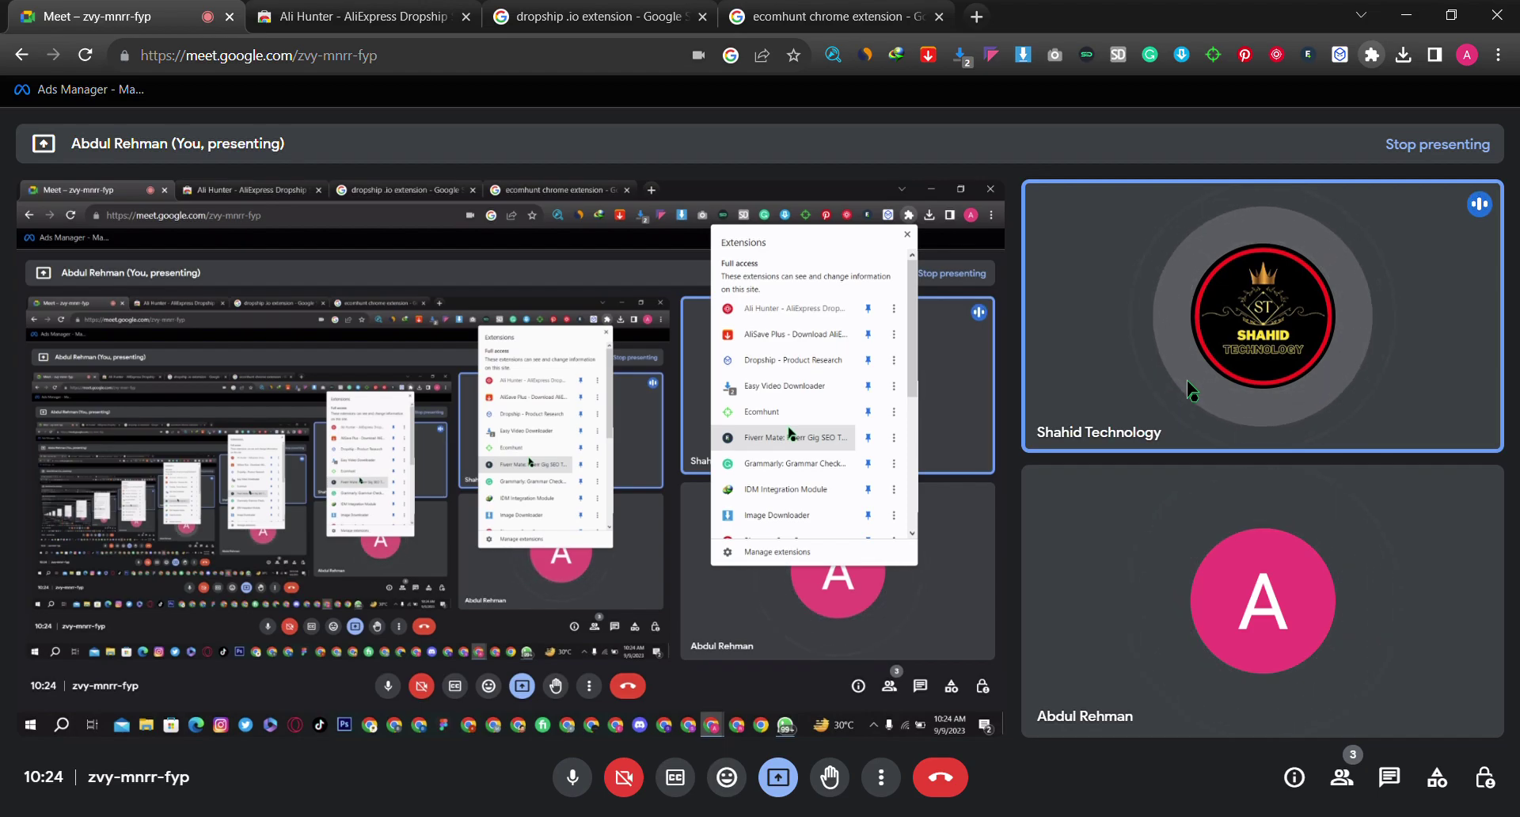
Step: Open the store website dmall.com.pk in a new tab
left_click(976, 16)
left_click(556, 74)
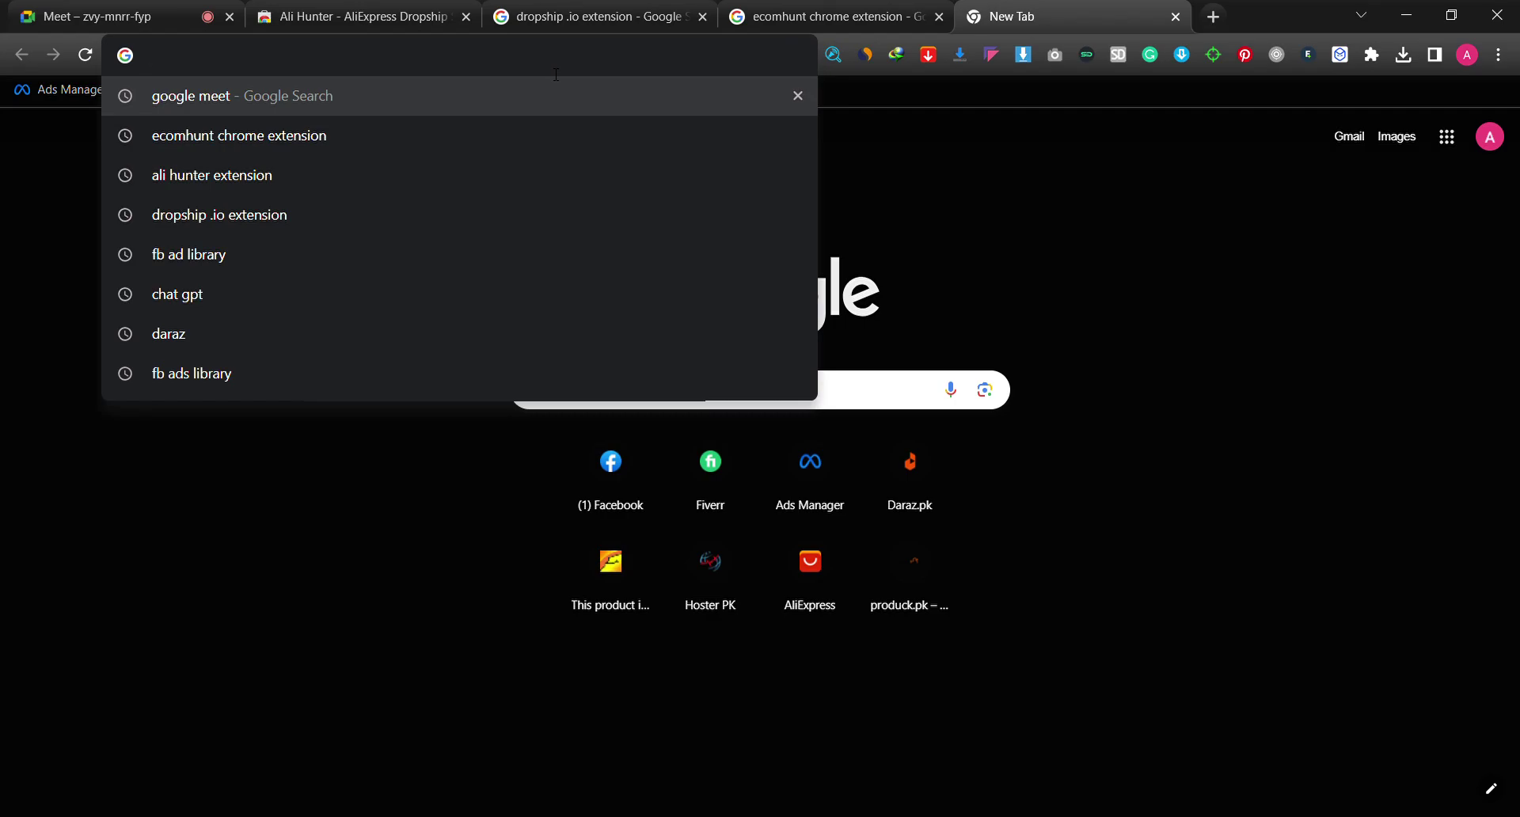
type("dmall")
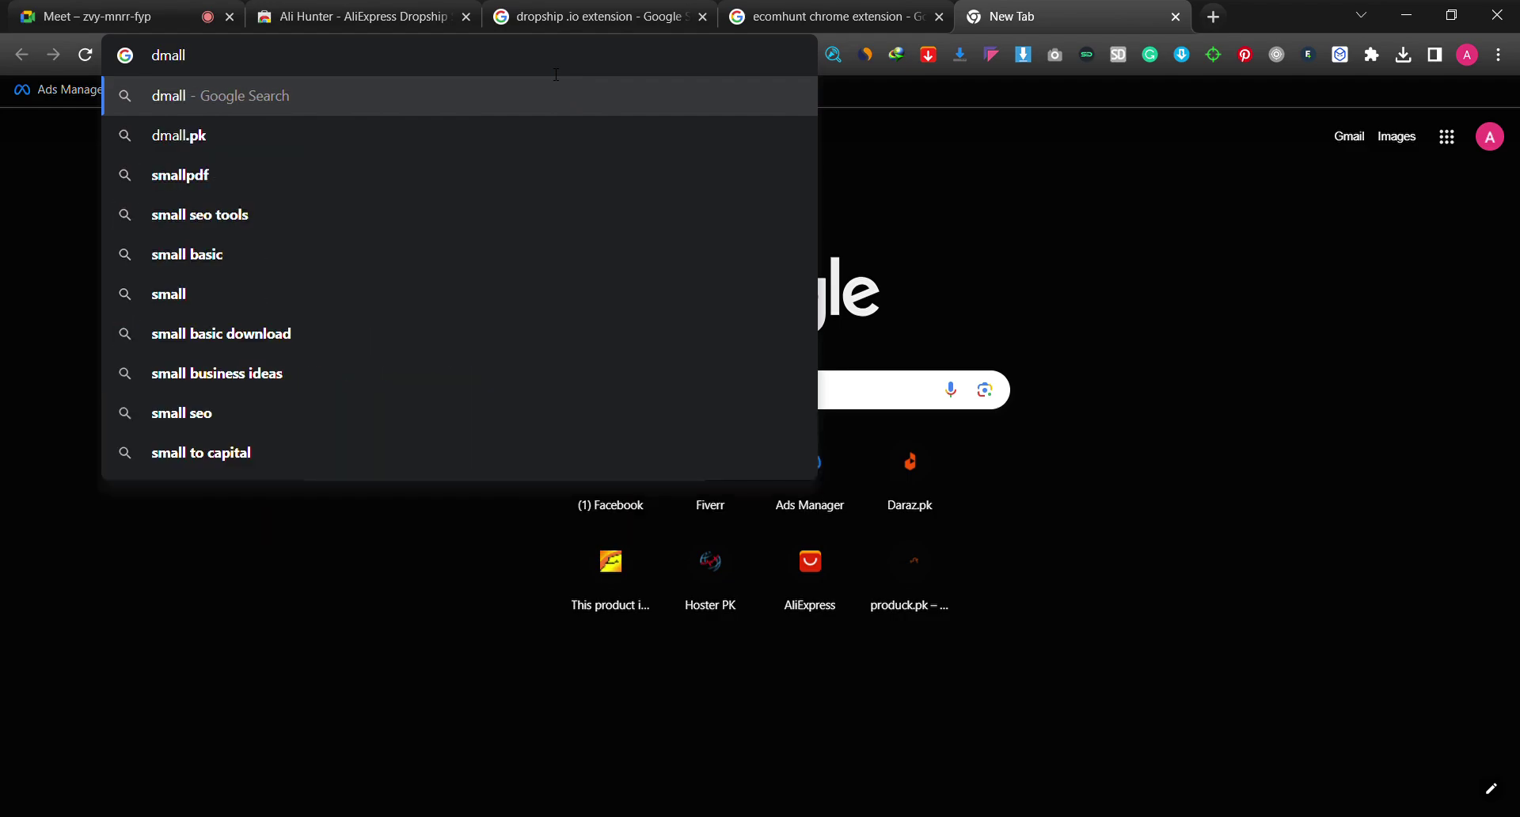
type(".com")
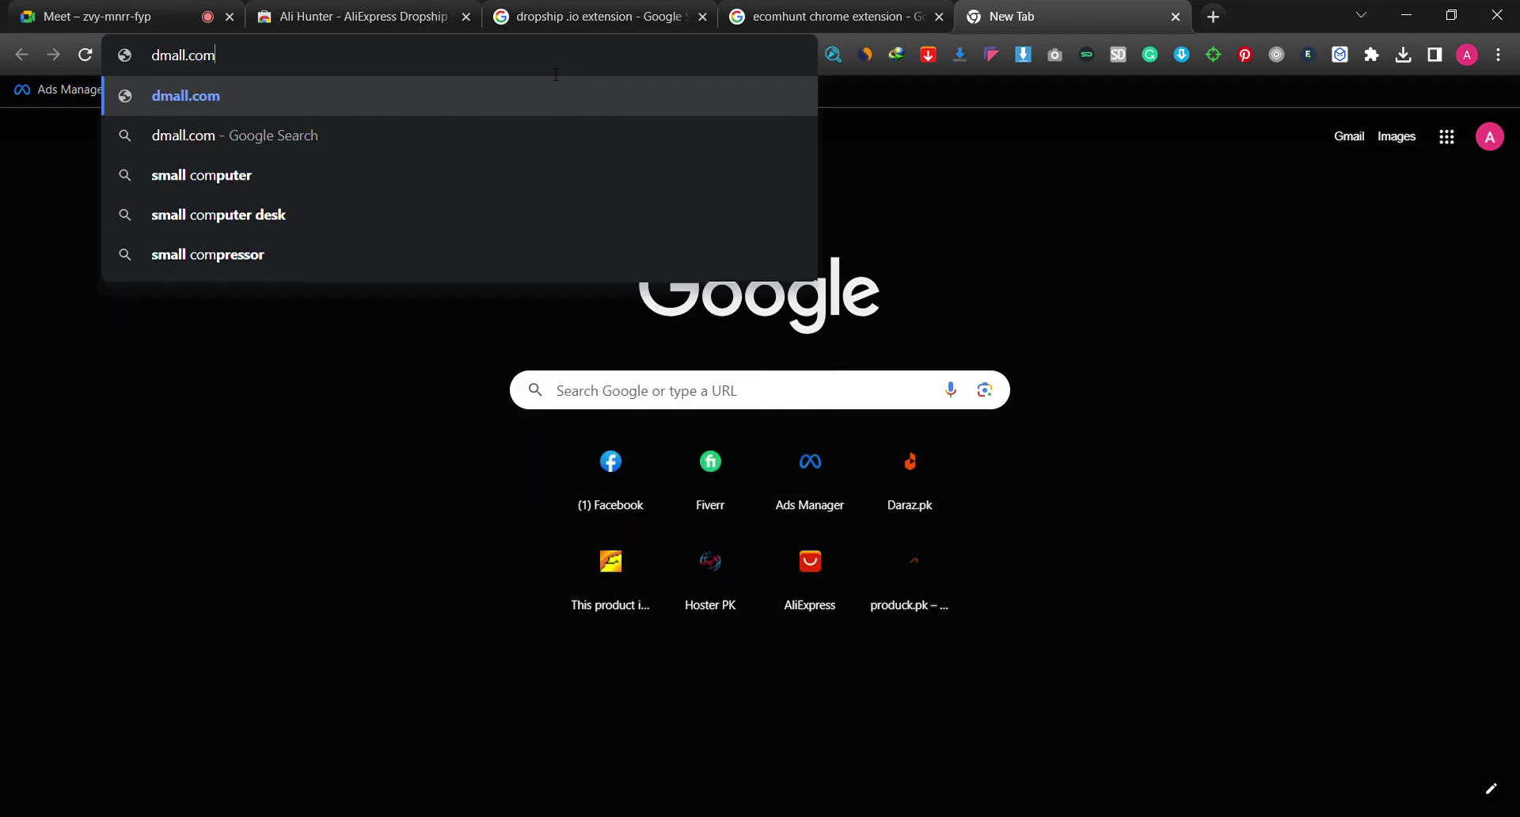
type(".pk")
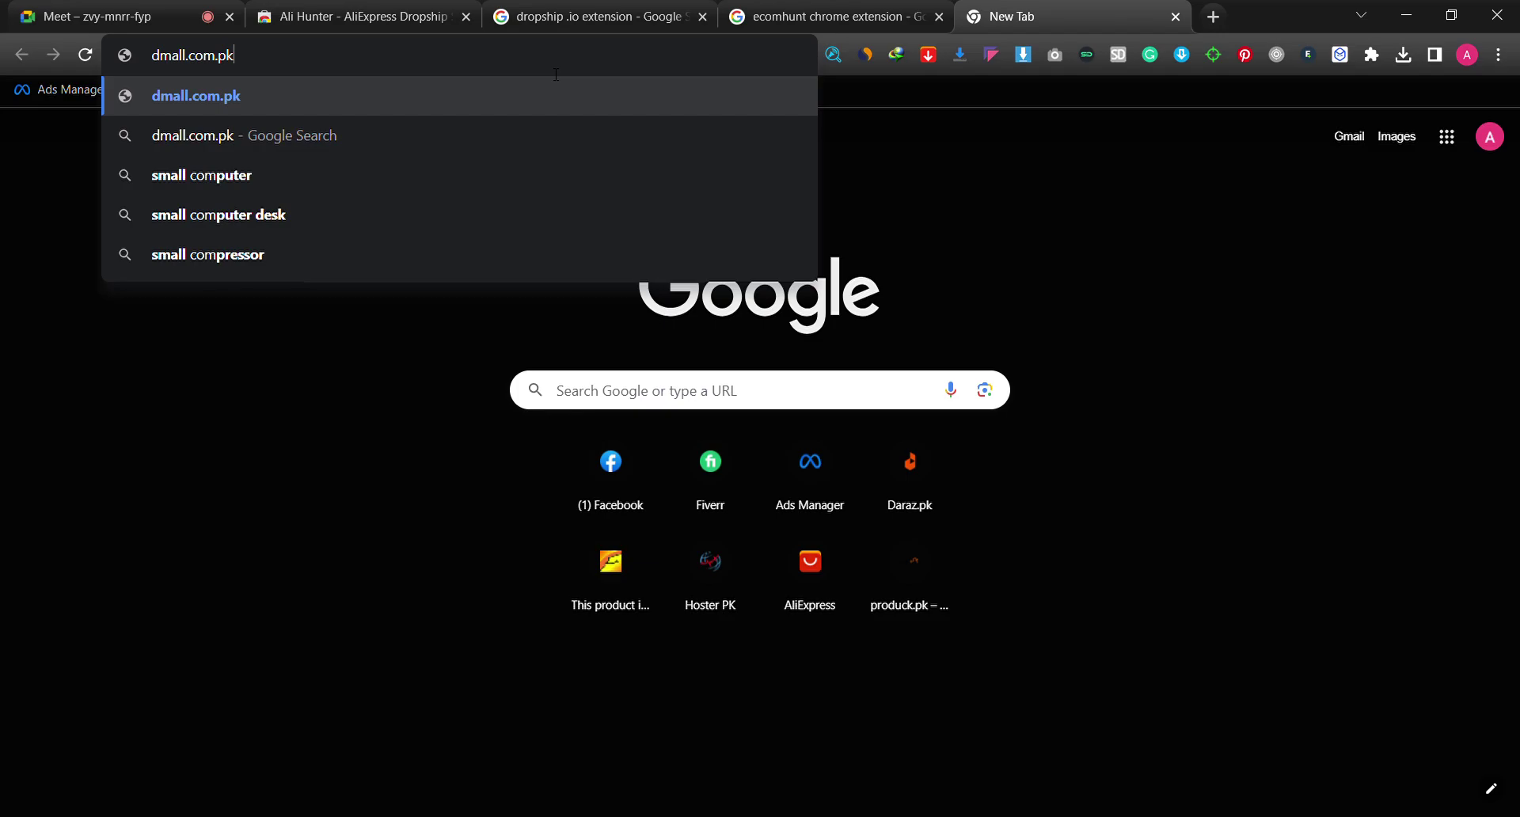
key("Return")
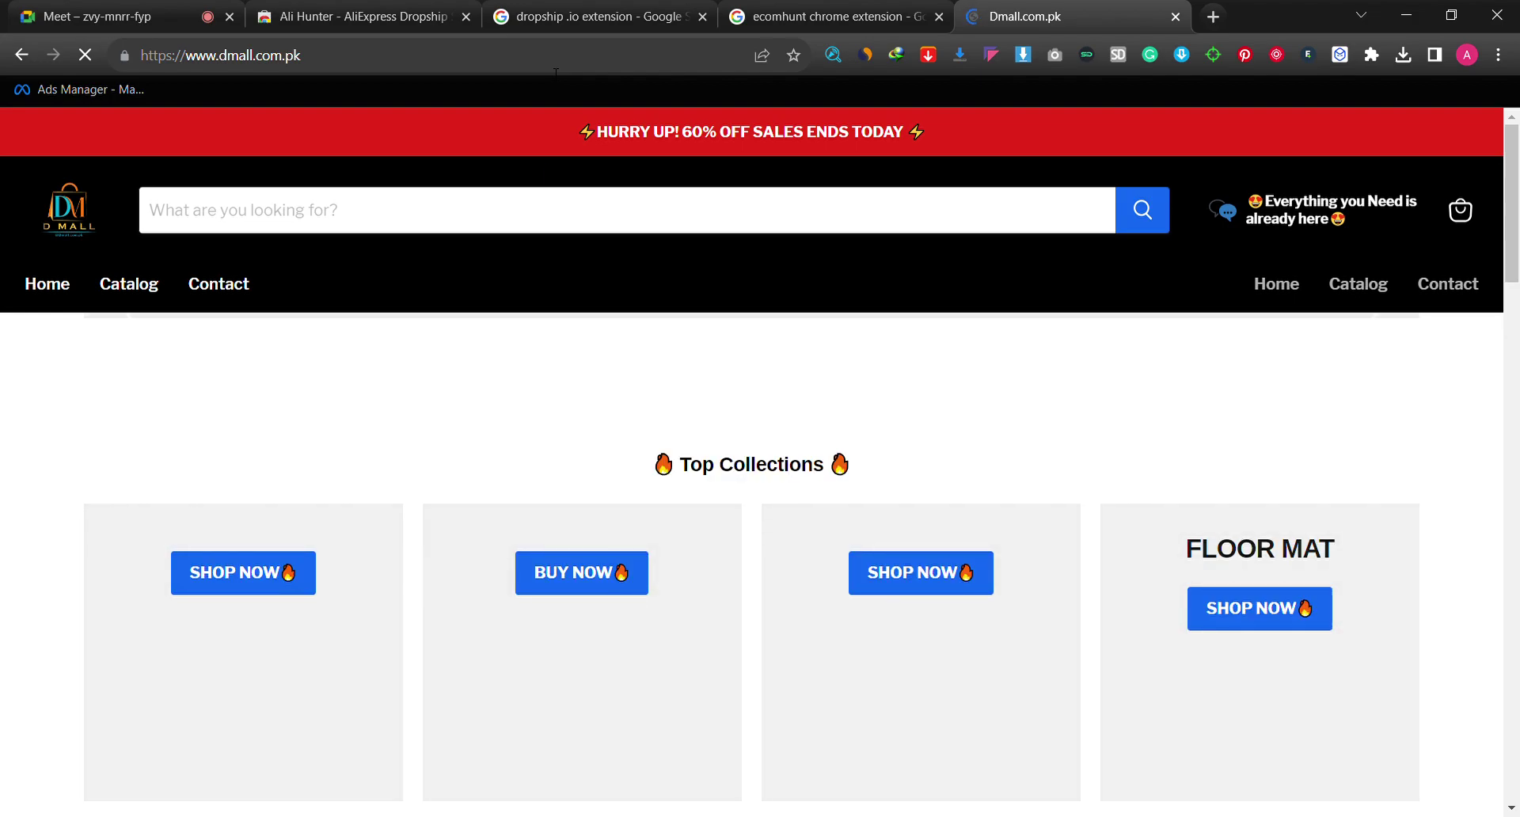
Step: Examine the Dmall.com.pk homepage, covering the Hot Sellings banner, Top Collections, Customer Reviews, Deal of the Day and footer
scroll(645, 469, "down", 3)
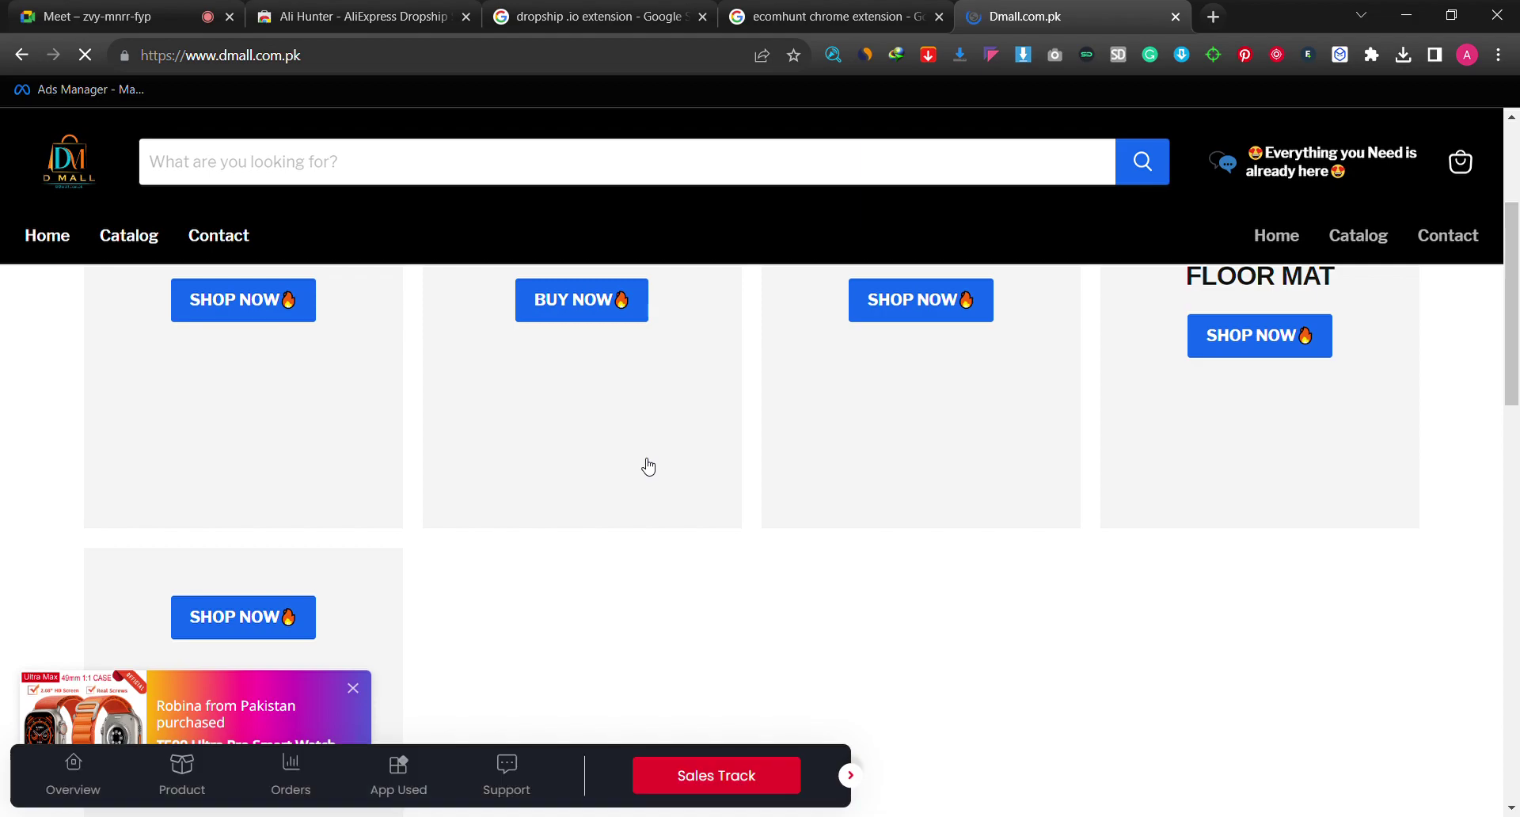
scroll(648, 467, "up", 4)
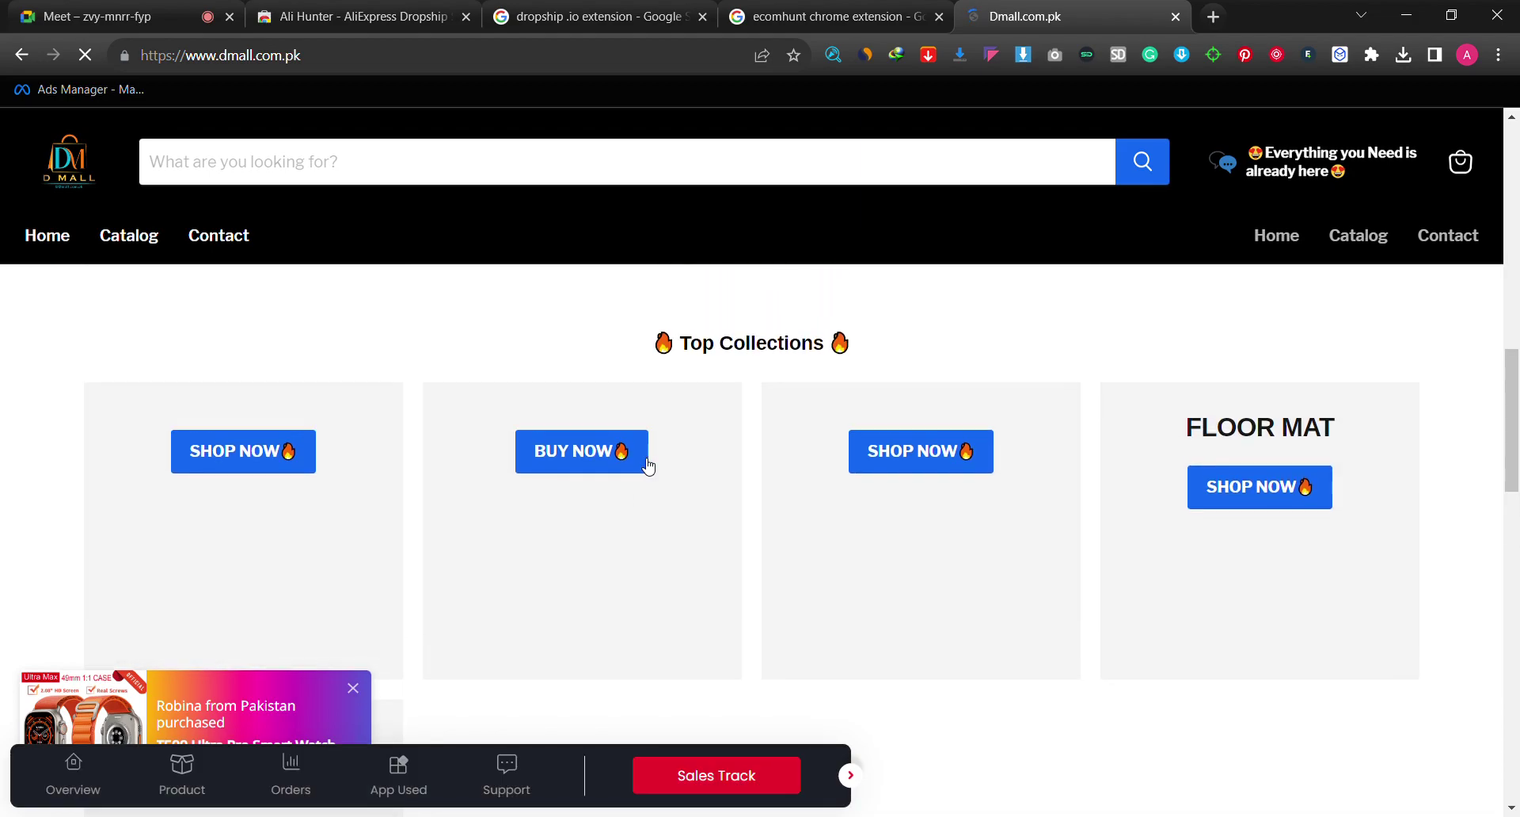
scroll(666, 506, "up", 5)
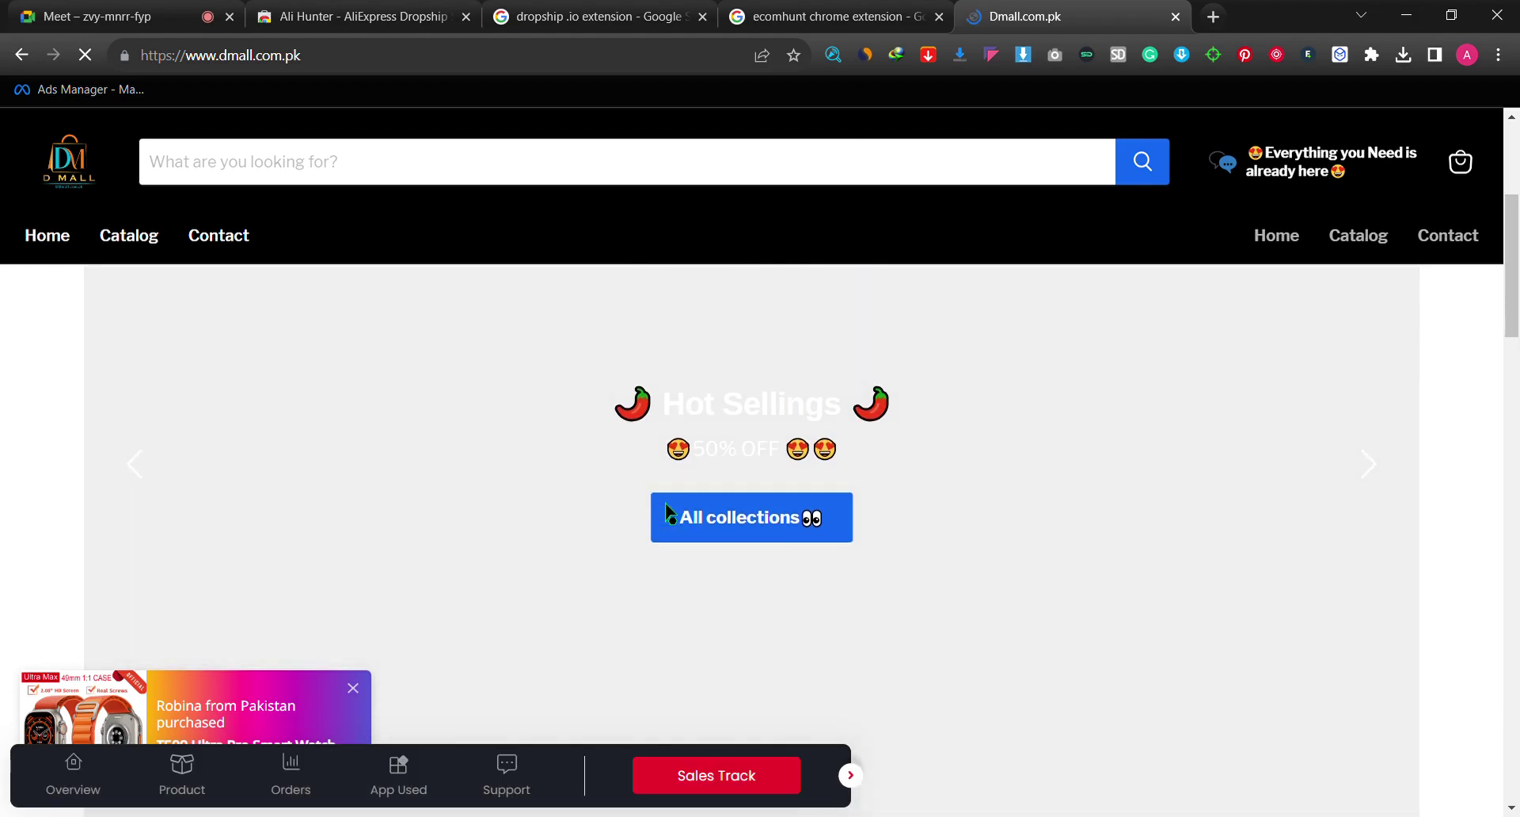
scroll(672, 511, "down", 20)
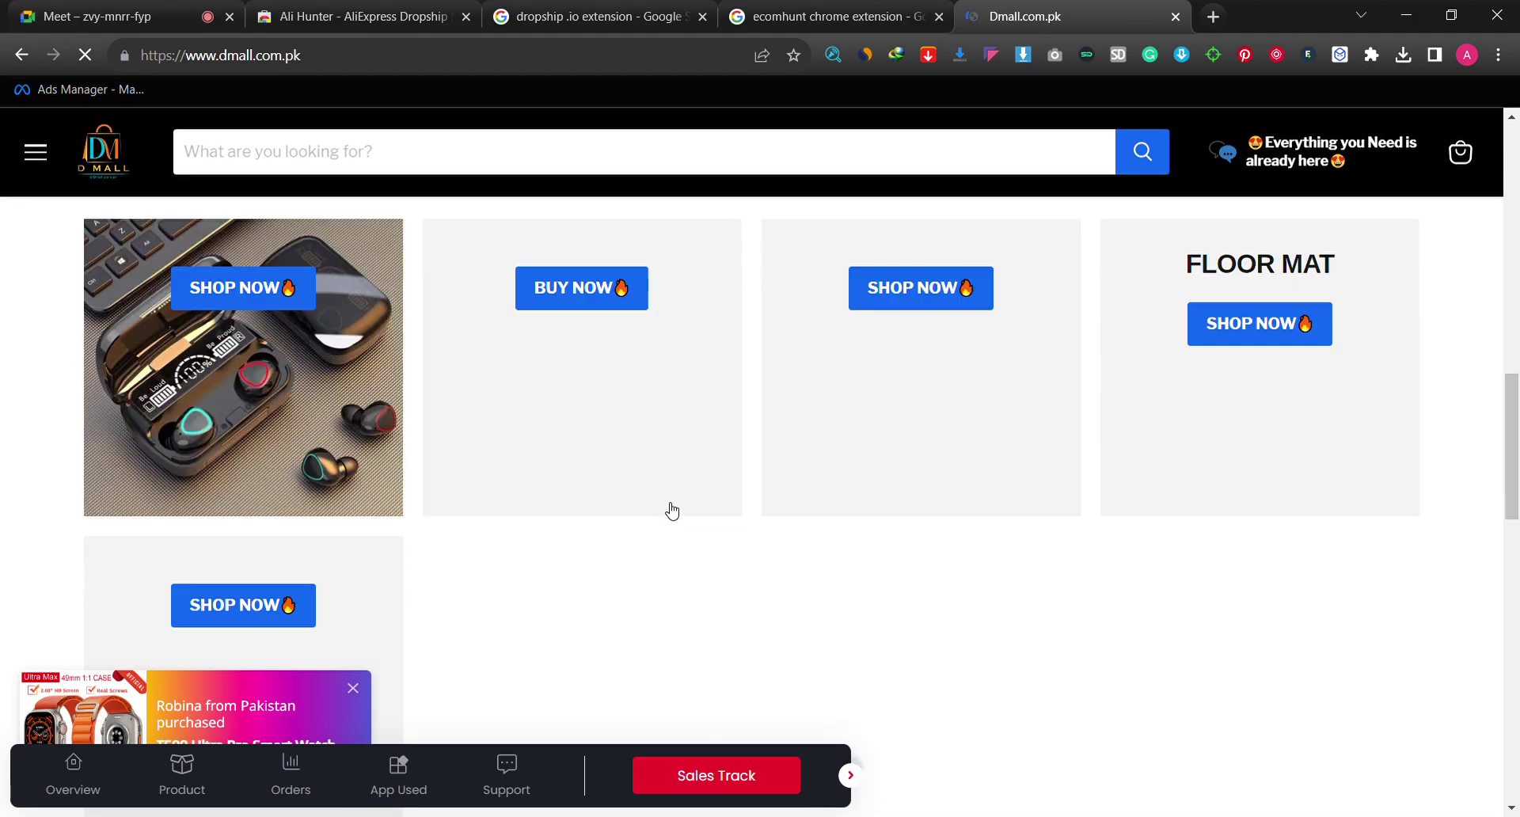
scroll(672, 515, "down", 1)
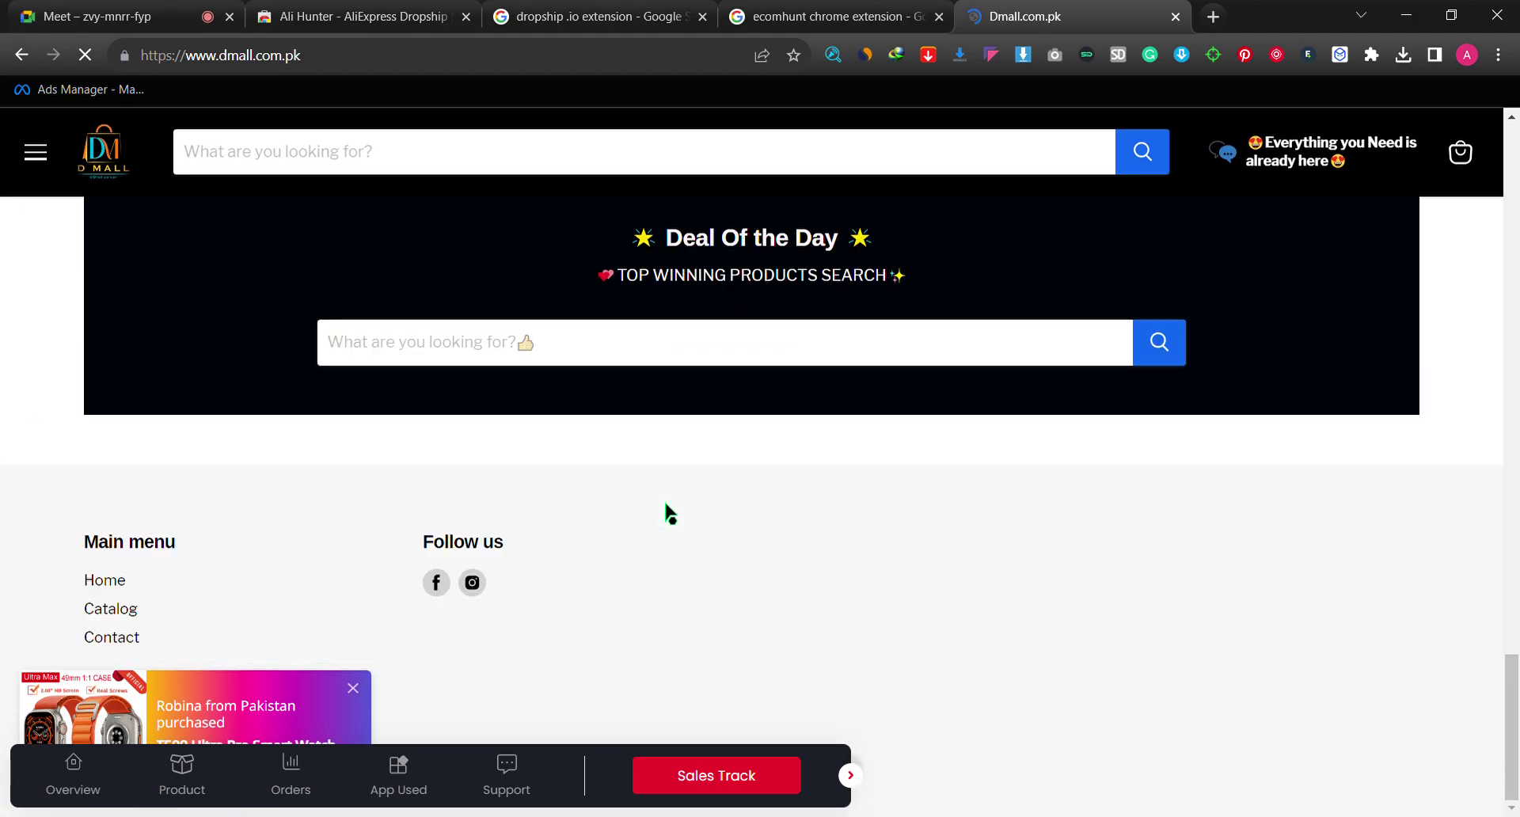
scroll(670, 513, "up", 15)
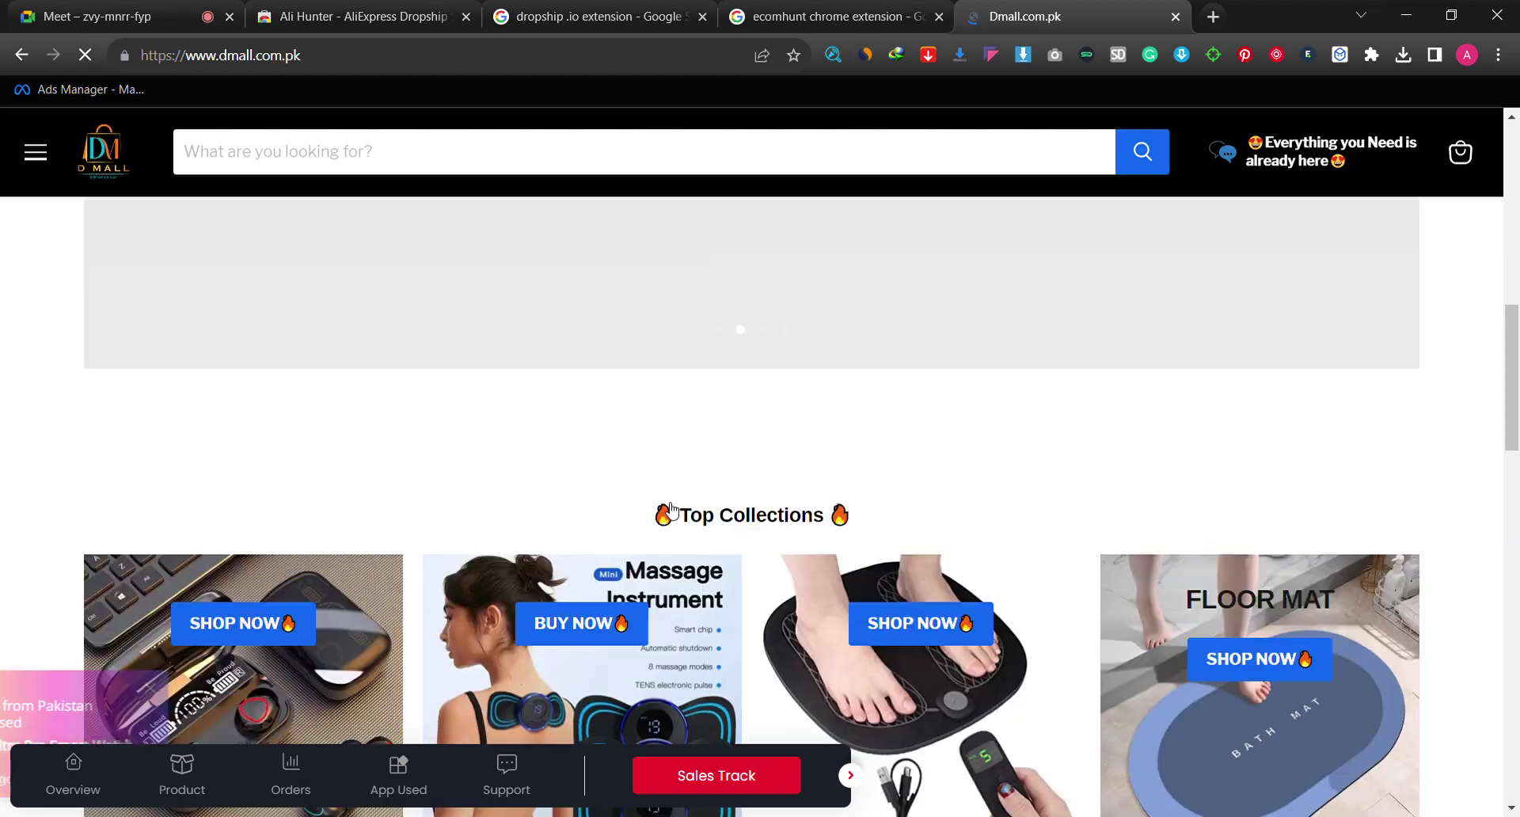
scroll(672, 511, "up", 5)
scroll(672, 511, "down", 10)
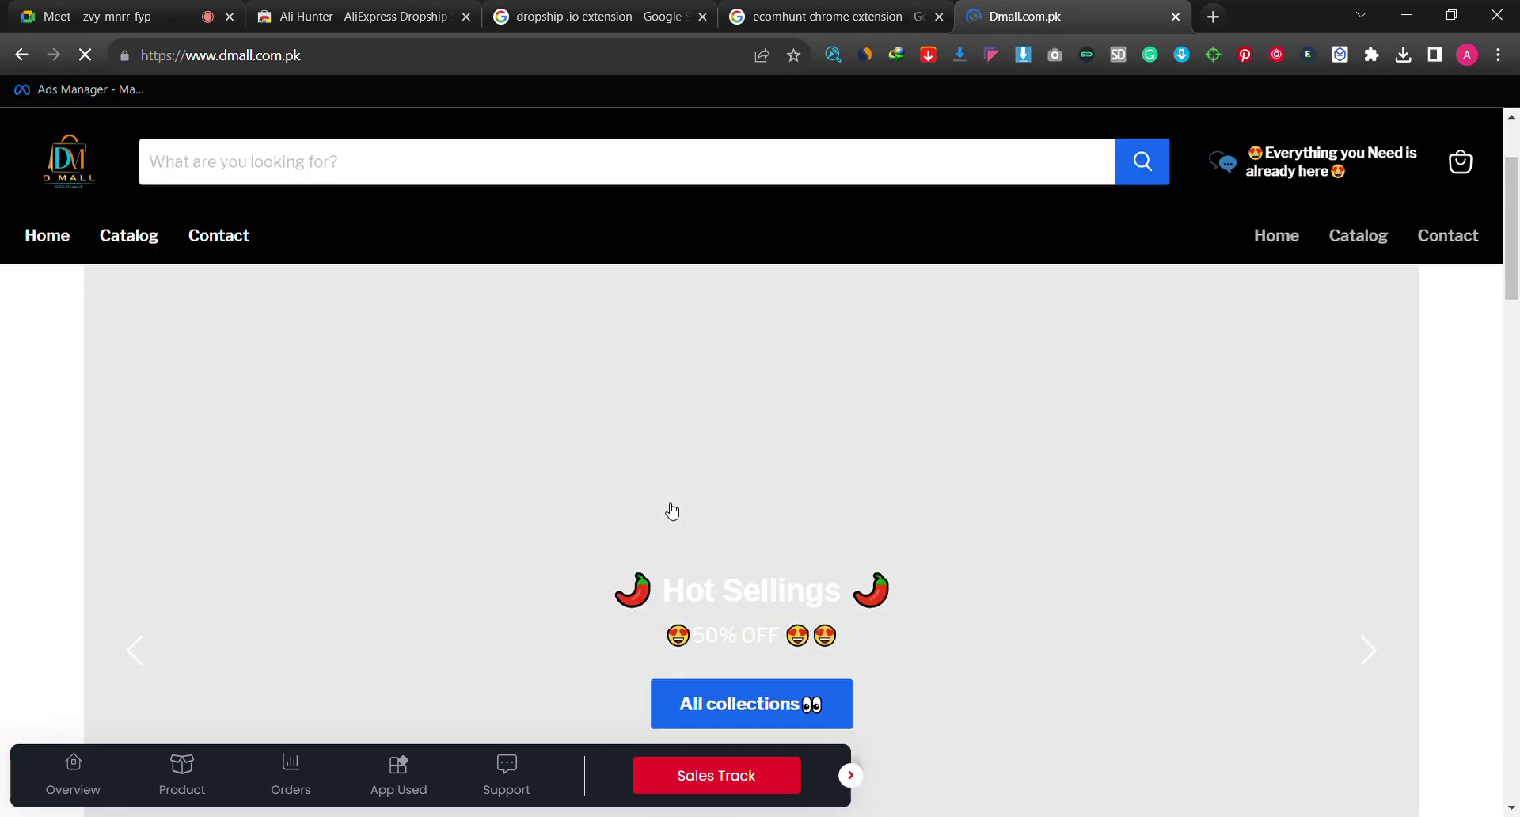
scroll(669, 515, "down", 2)
scroll(669, 514, "up", 6)
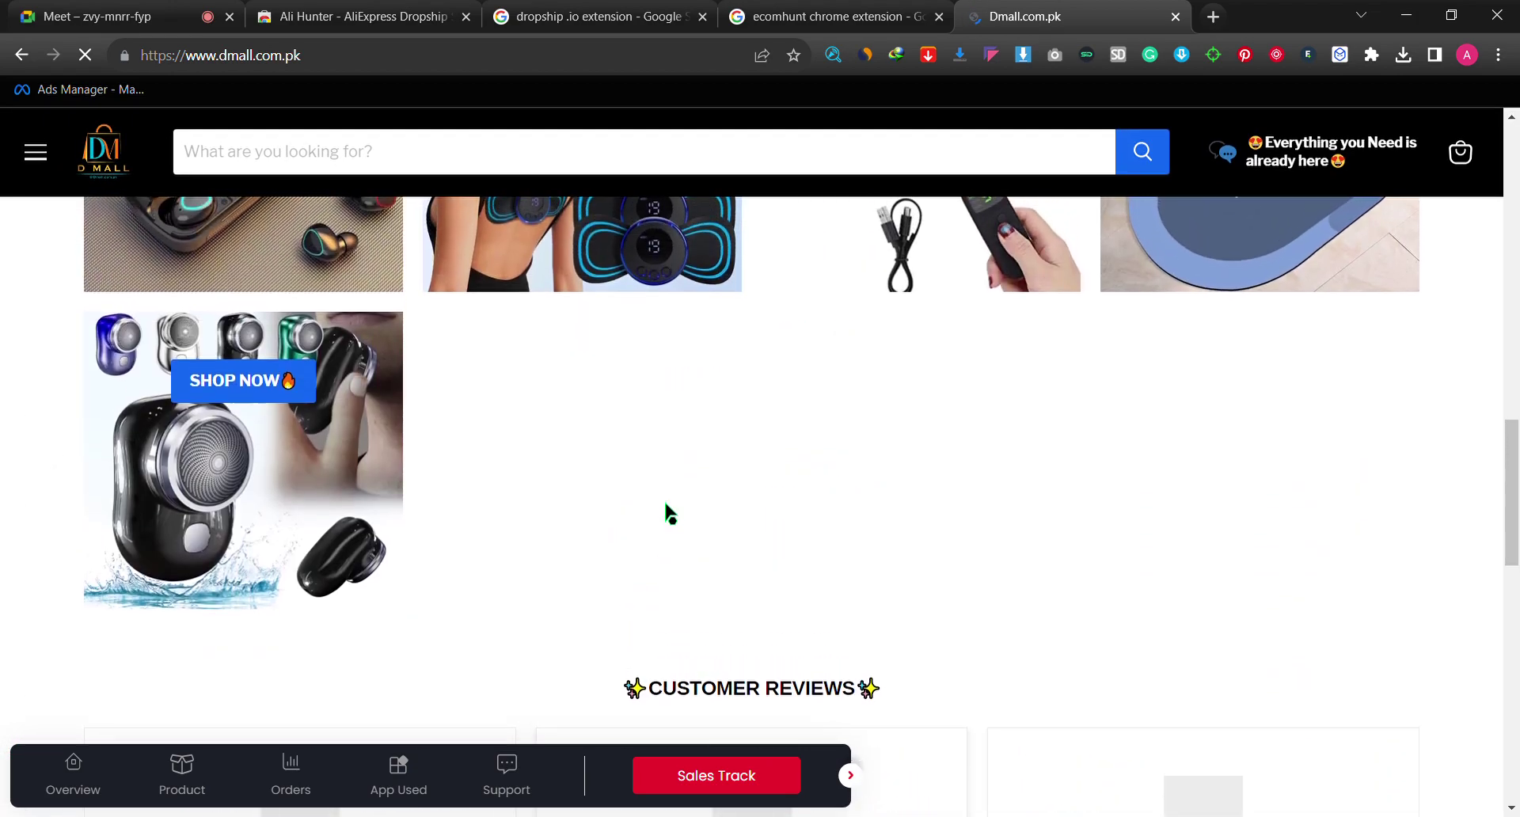
scroll(669, 515, "up", 4)
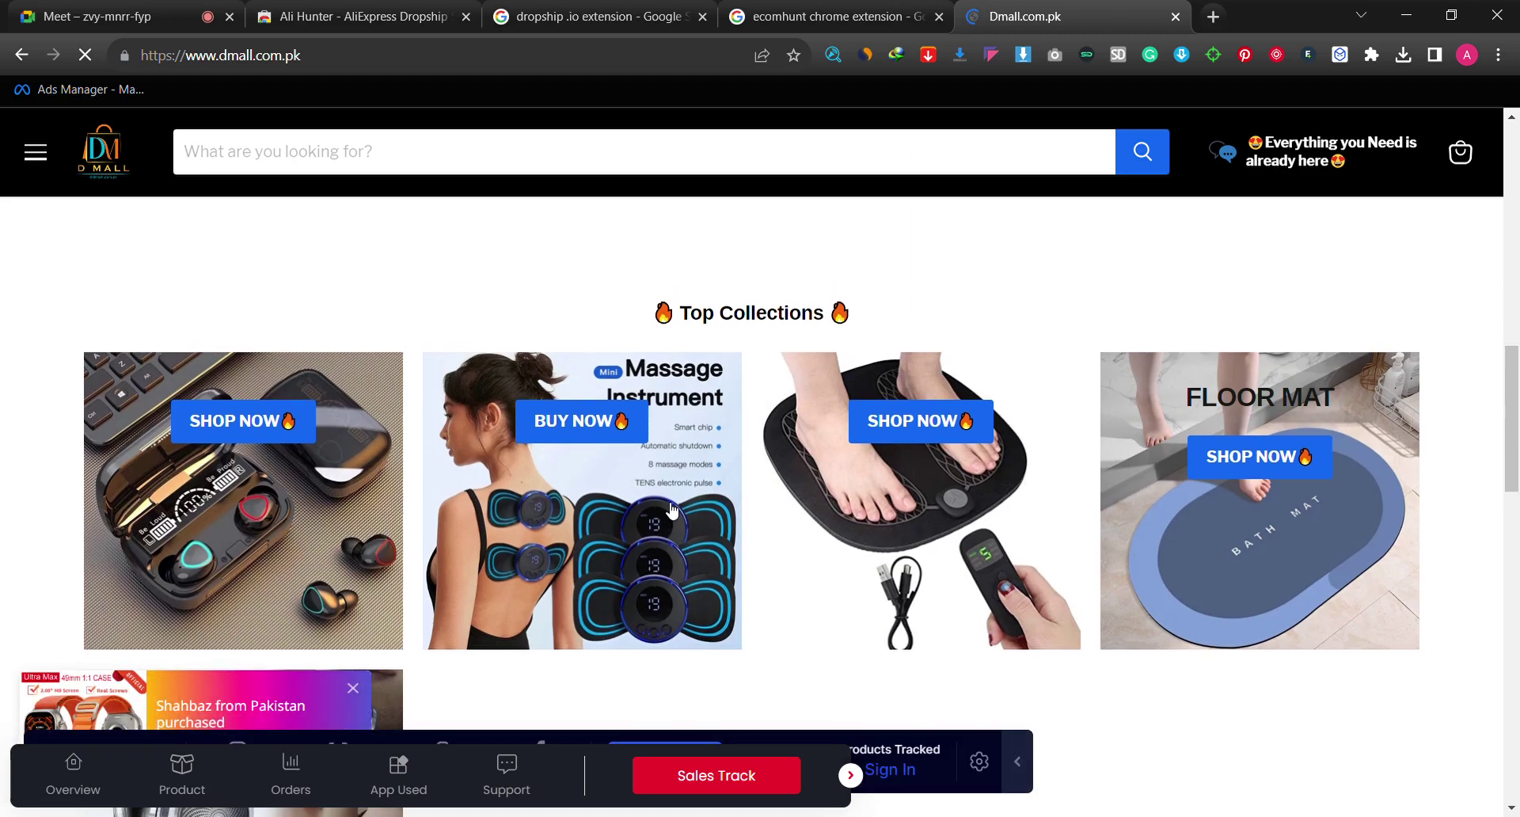
scroll(671, 509, "up", 6)
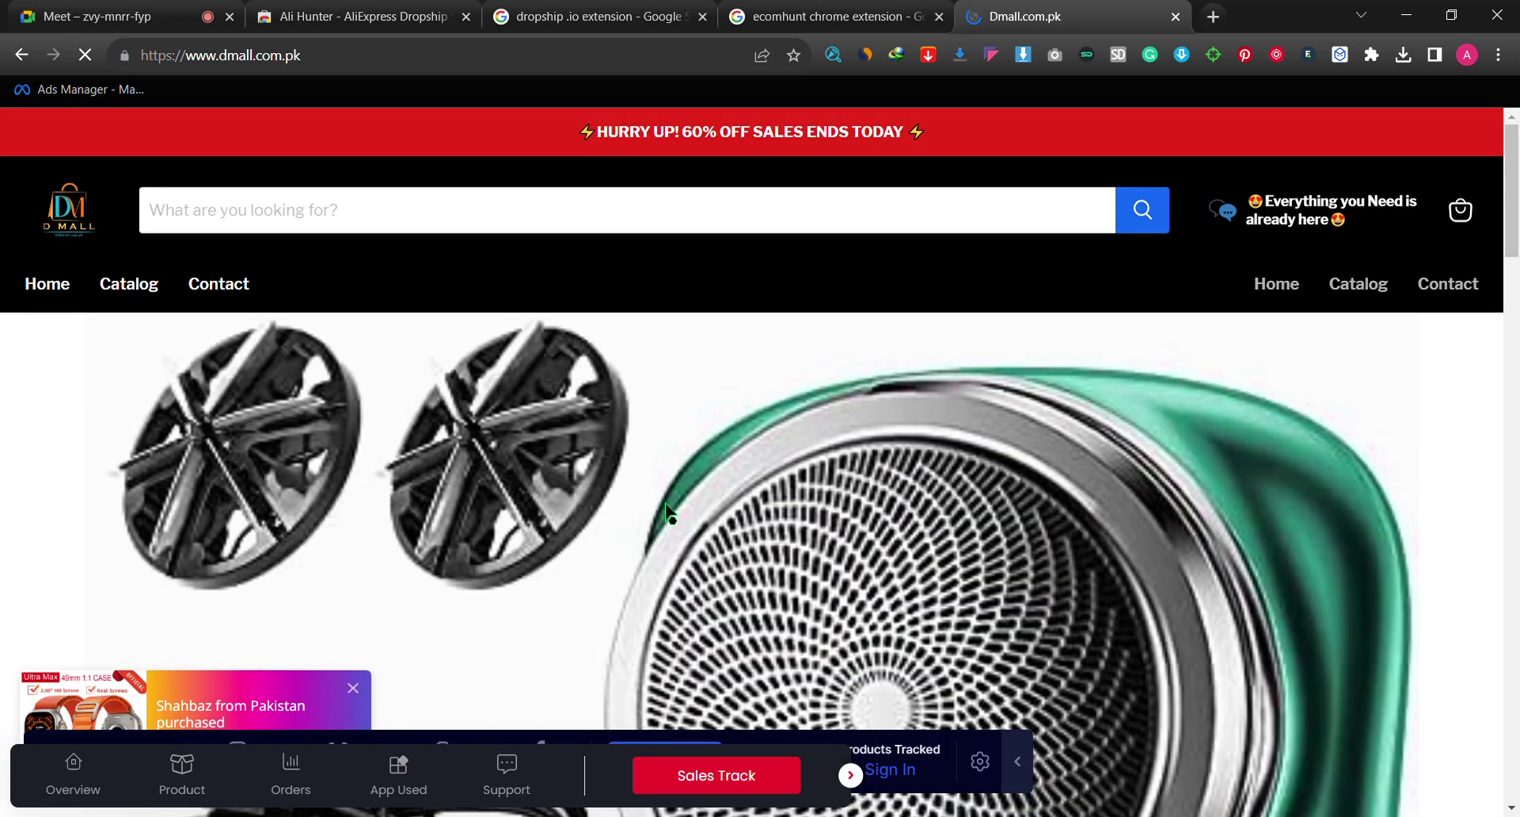
scroll(666, 505, "down", 6)
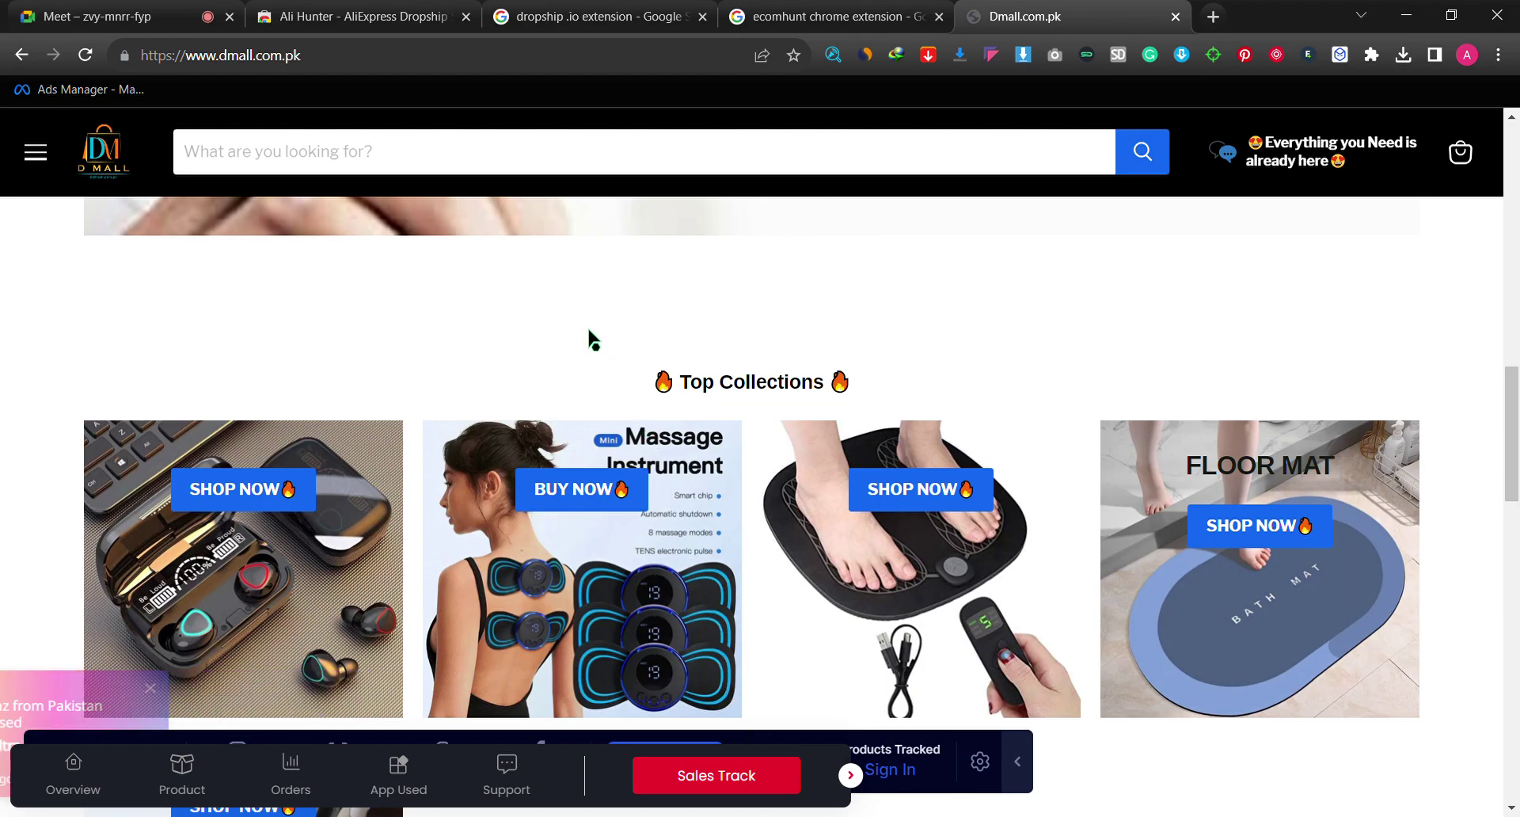
scroll(591, 336, "down", 6)
scroll(593, 339, "down", 3)
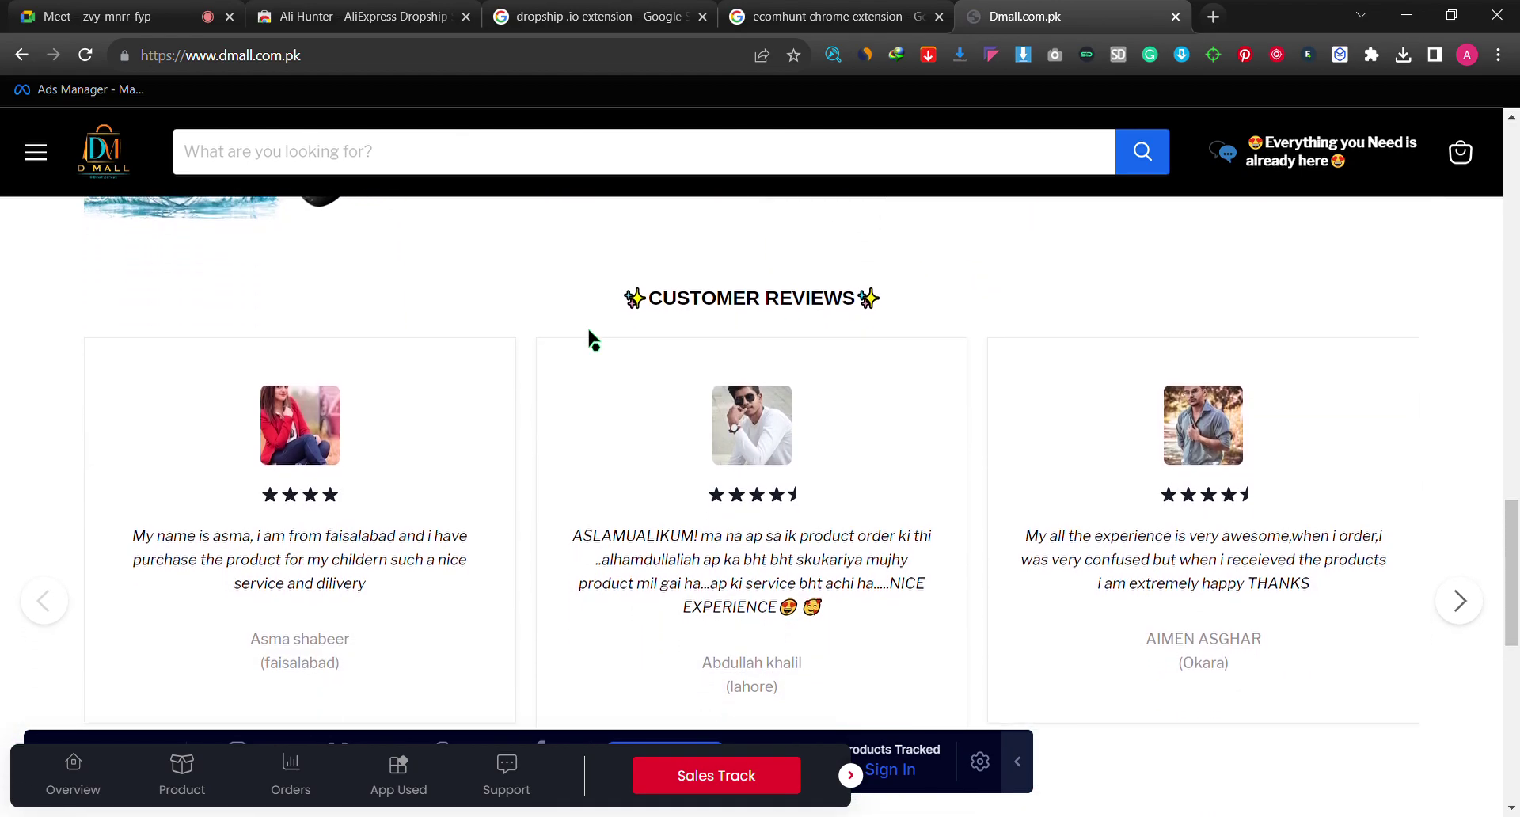
scroll(590, 336, "up", 7)
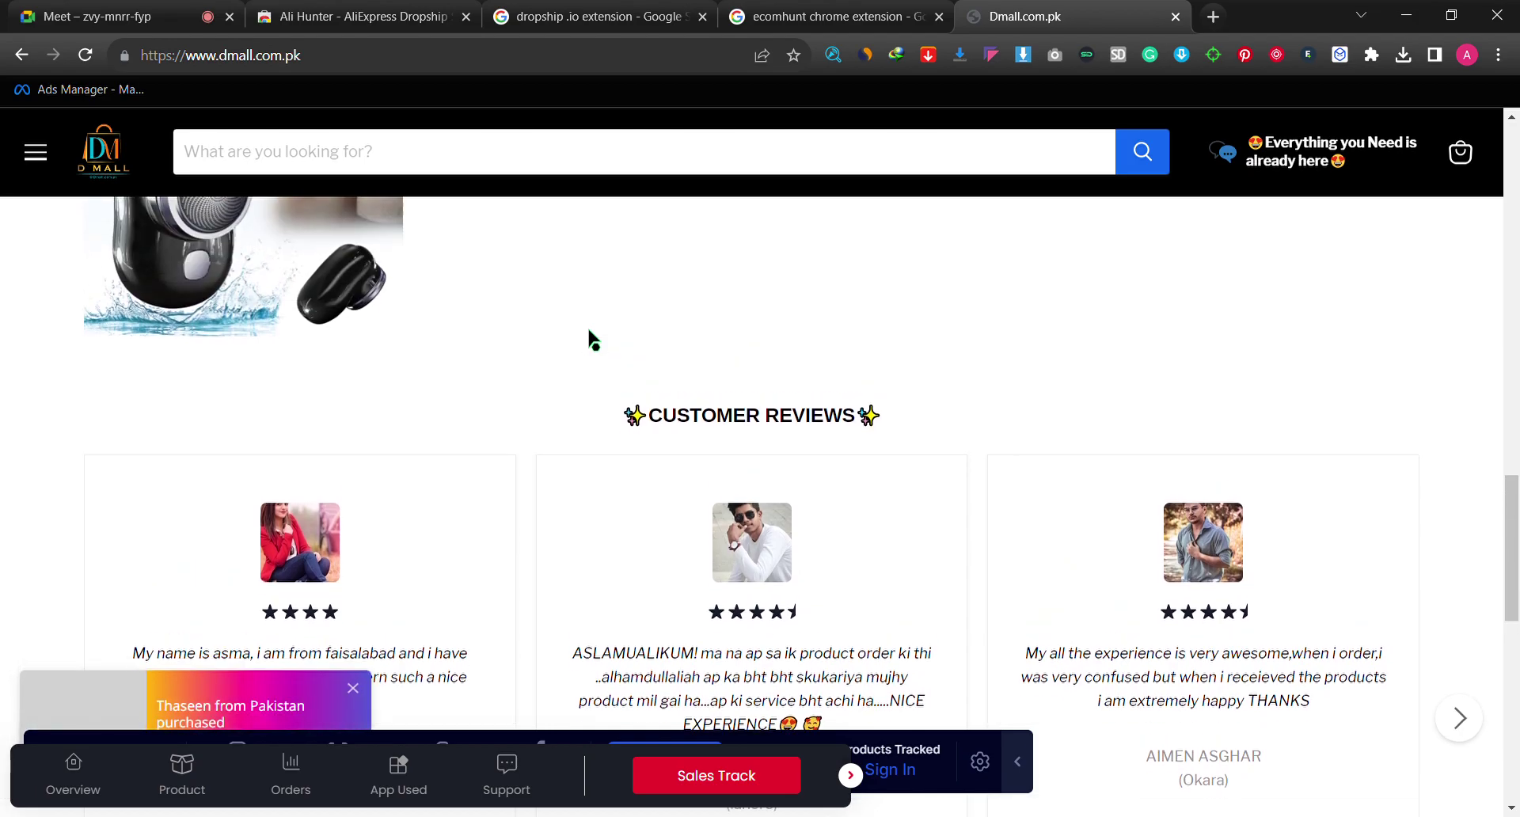
scroll(590, 336, "up", 10)
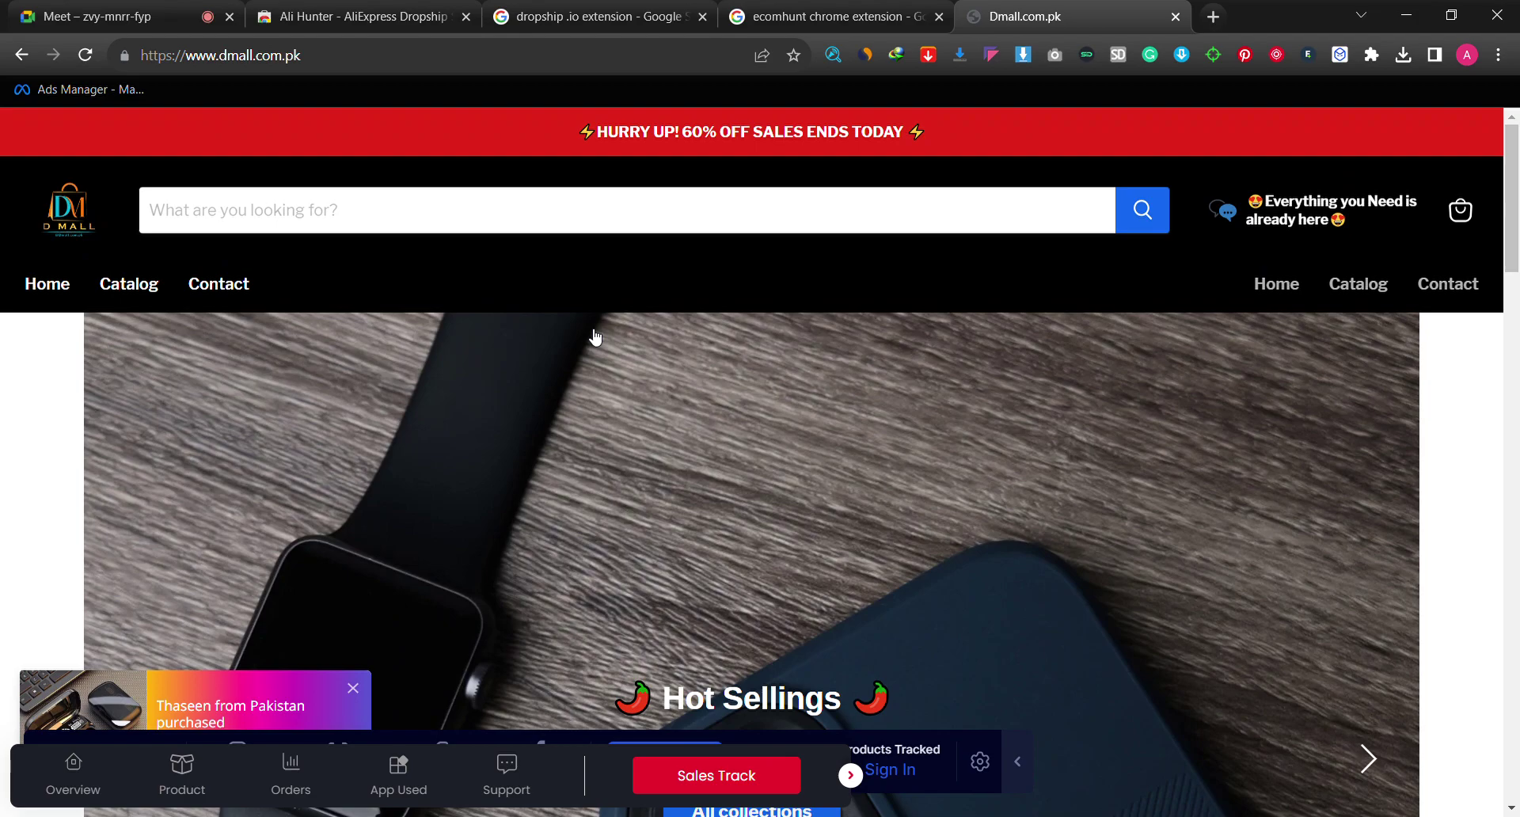
scroll(595, 338, "down", 10)
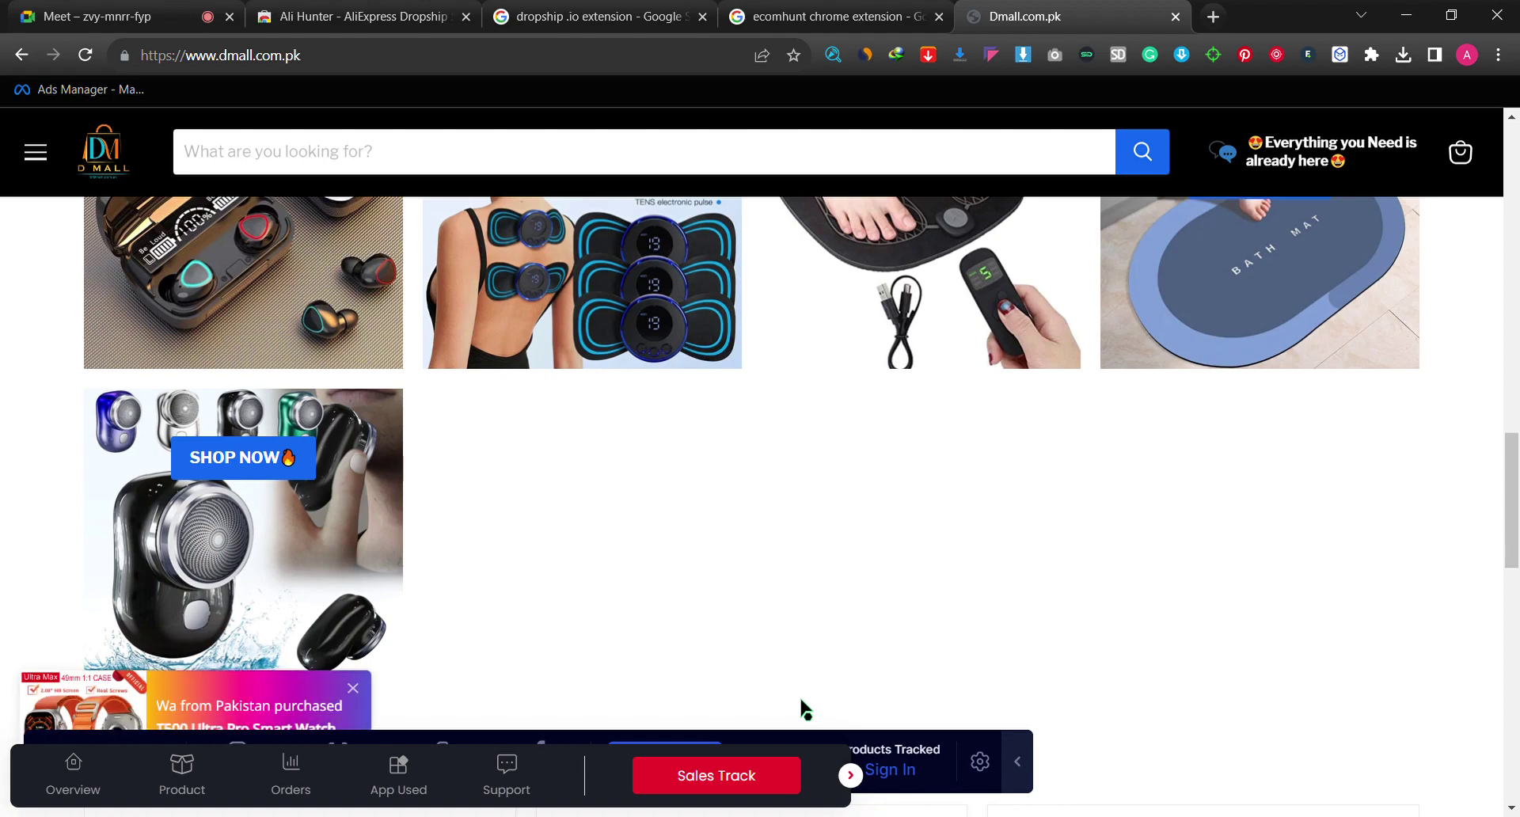
scroll(802, 707, "down", 10)
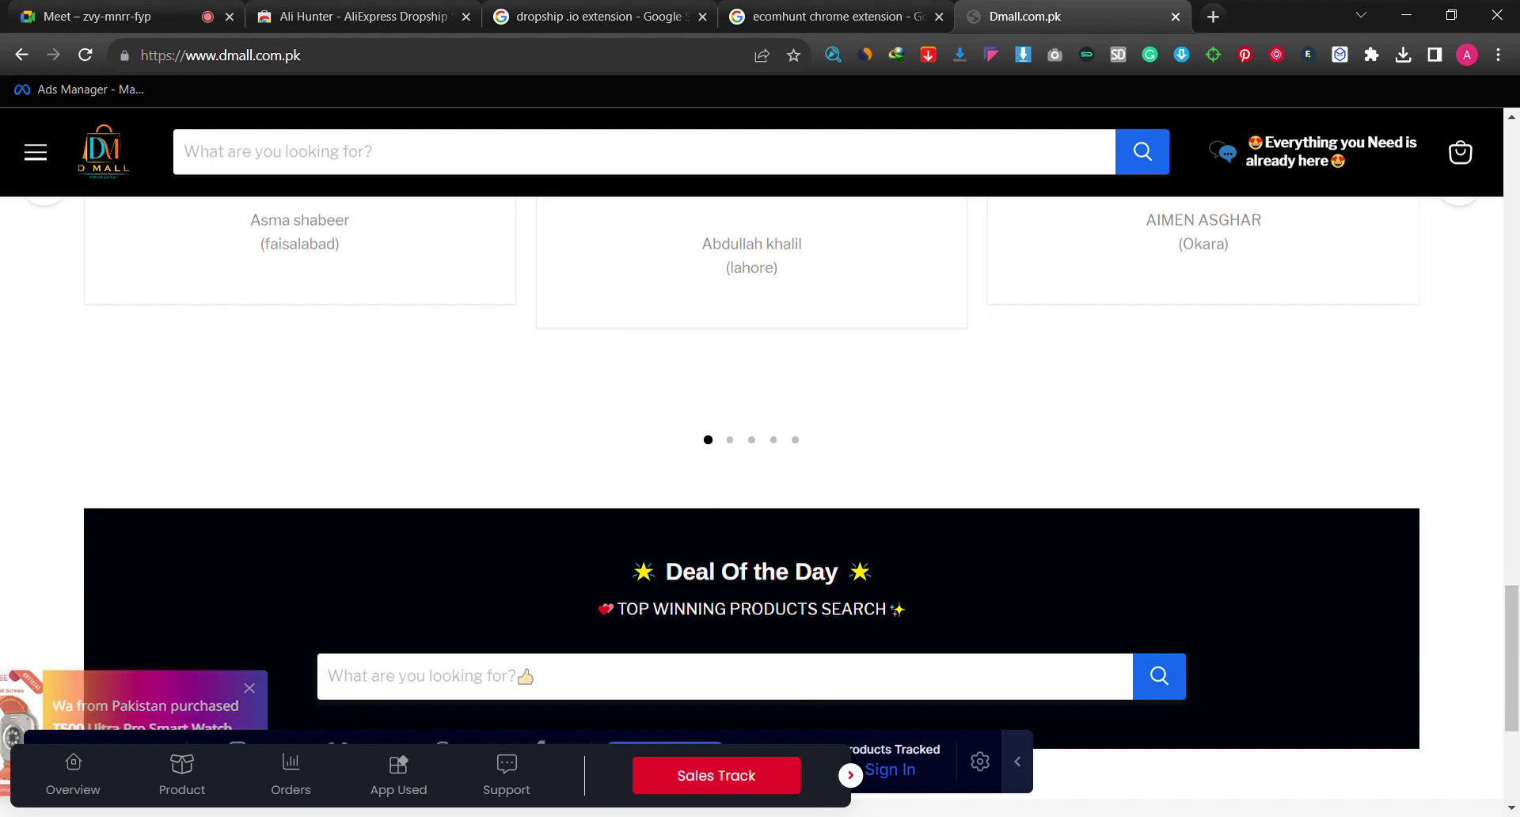
scroll(752, 475, "up", 1)
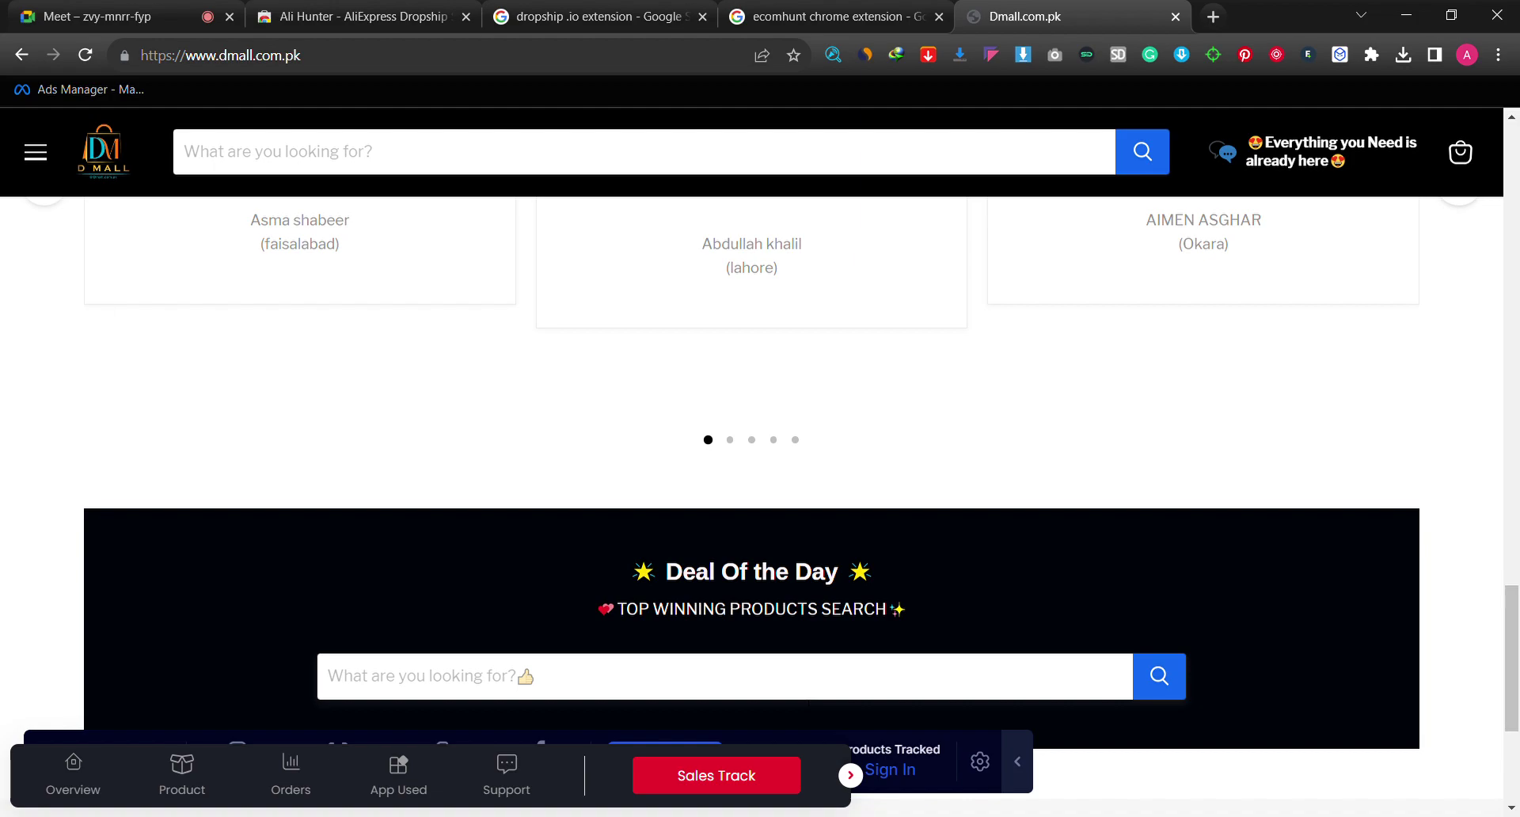
scroll(652, 448, "down", 4)
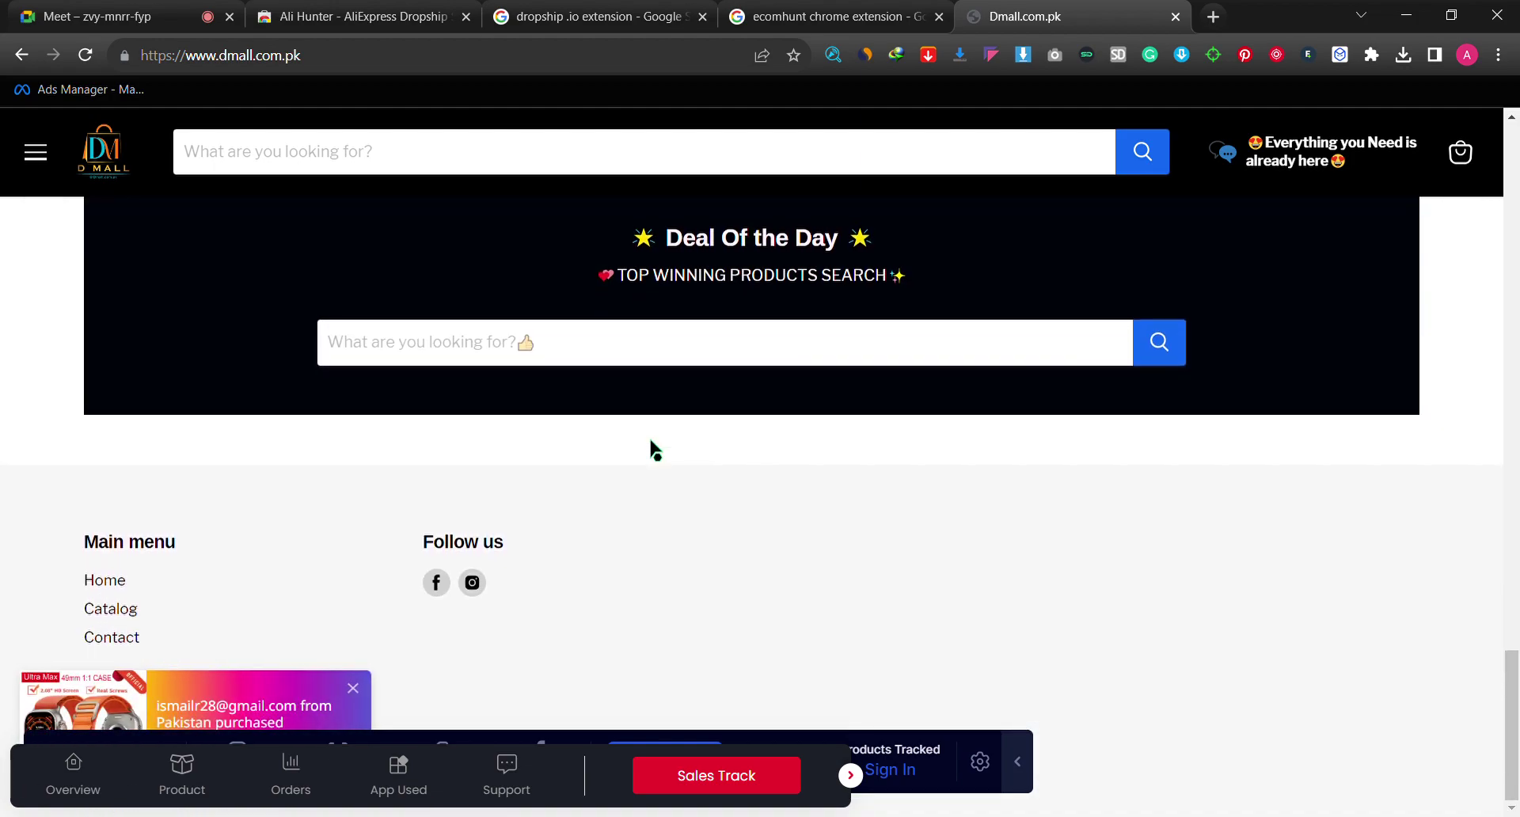
scroll(651, 448, "up", 7)
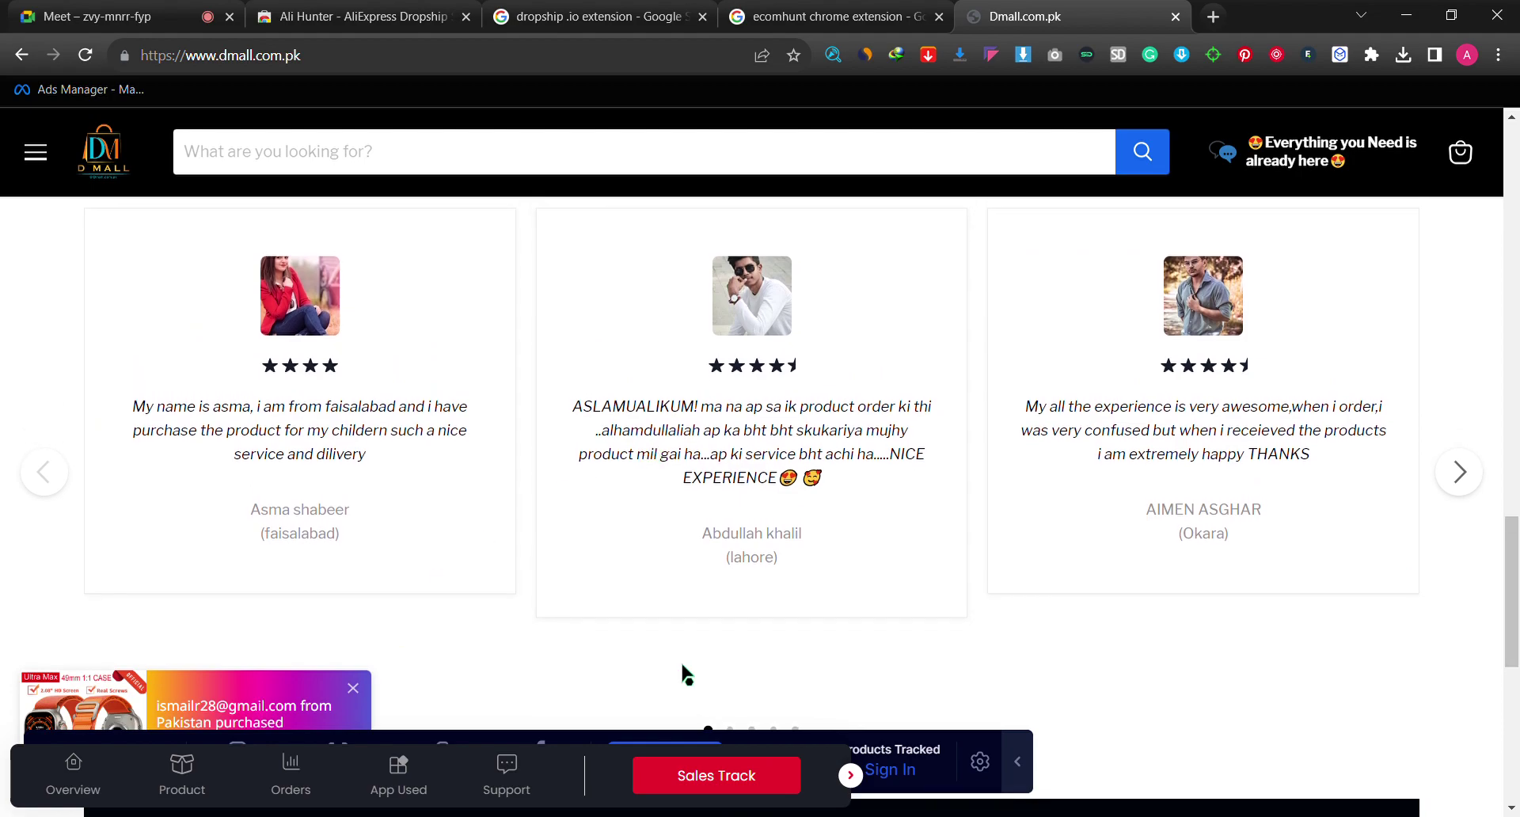
Step: Collapse the Sales Track and Dropship extension toolbars over the store page and return to the Meet call
left_click(851, 777)
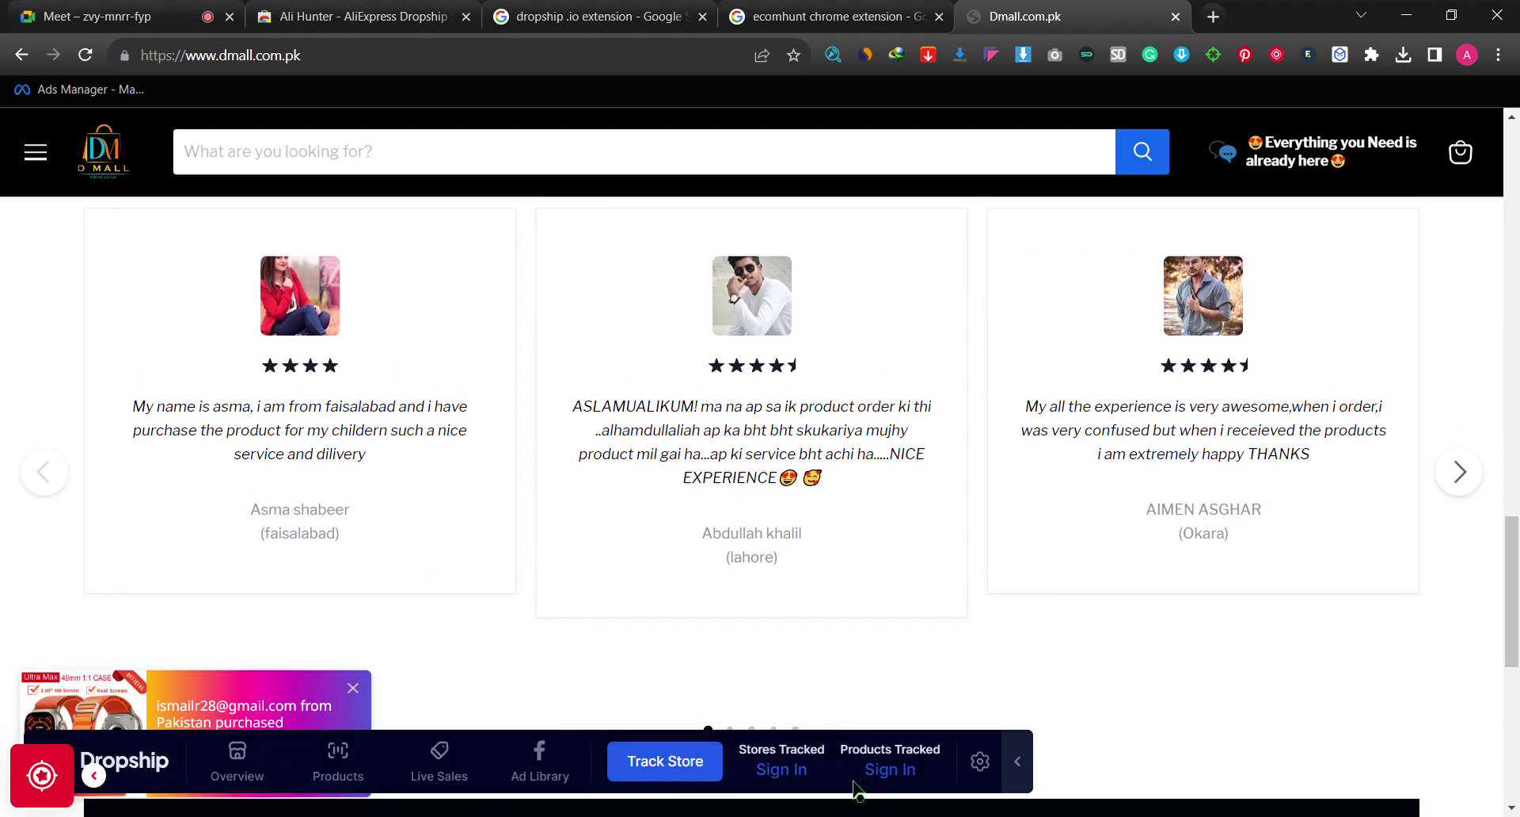
left_click(1018, 763)
scroll(928, 496, "up", 10)
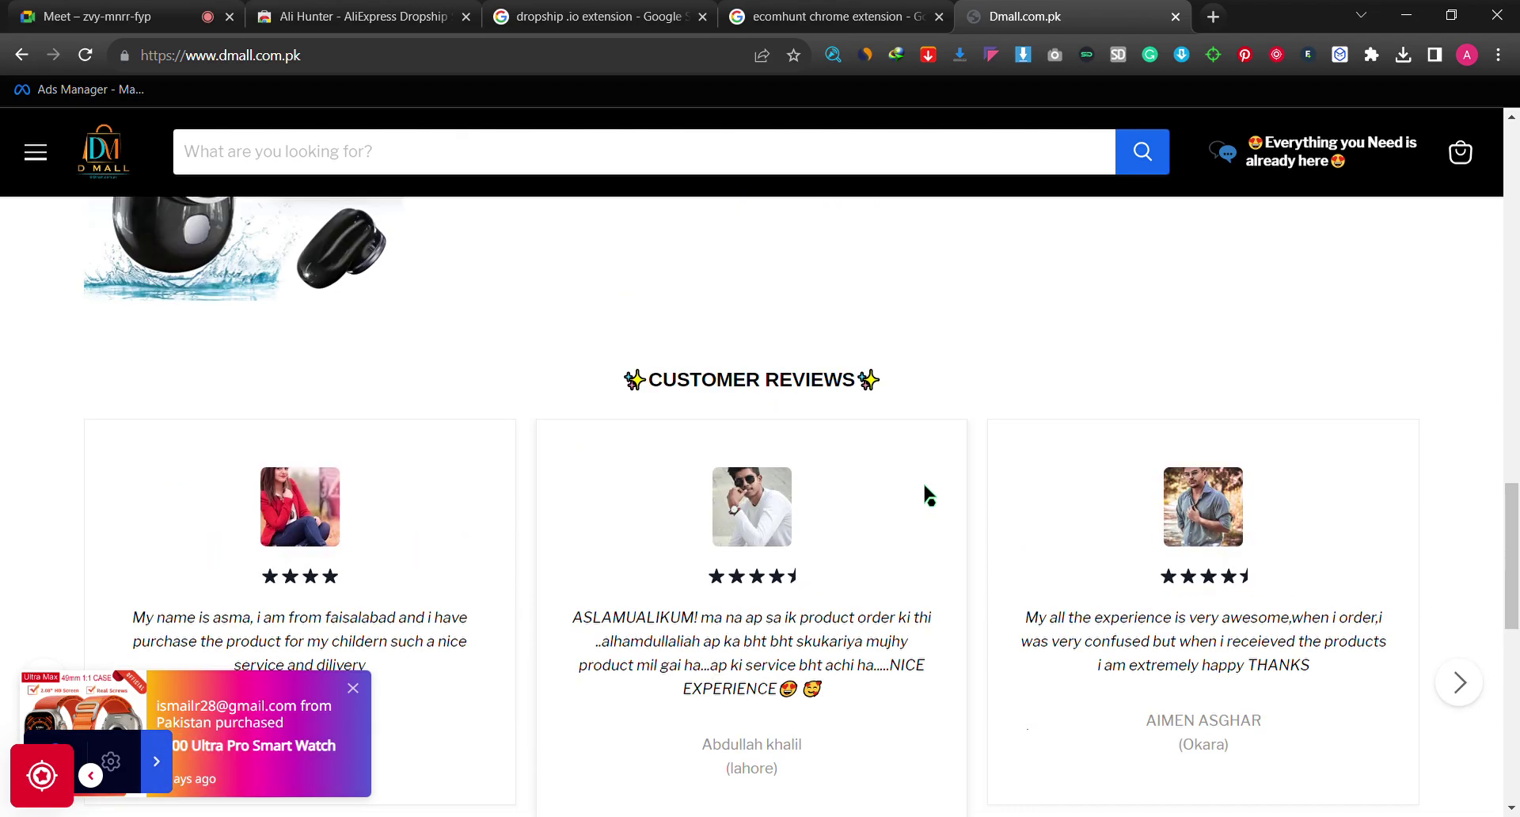
scroll(928, 495, "up", 10)
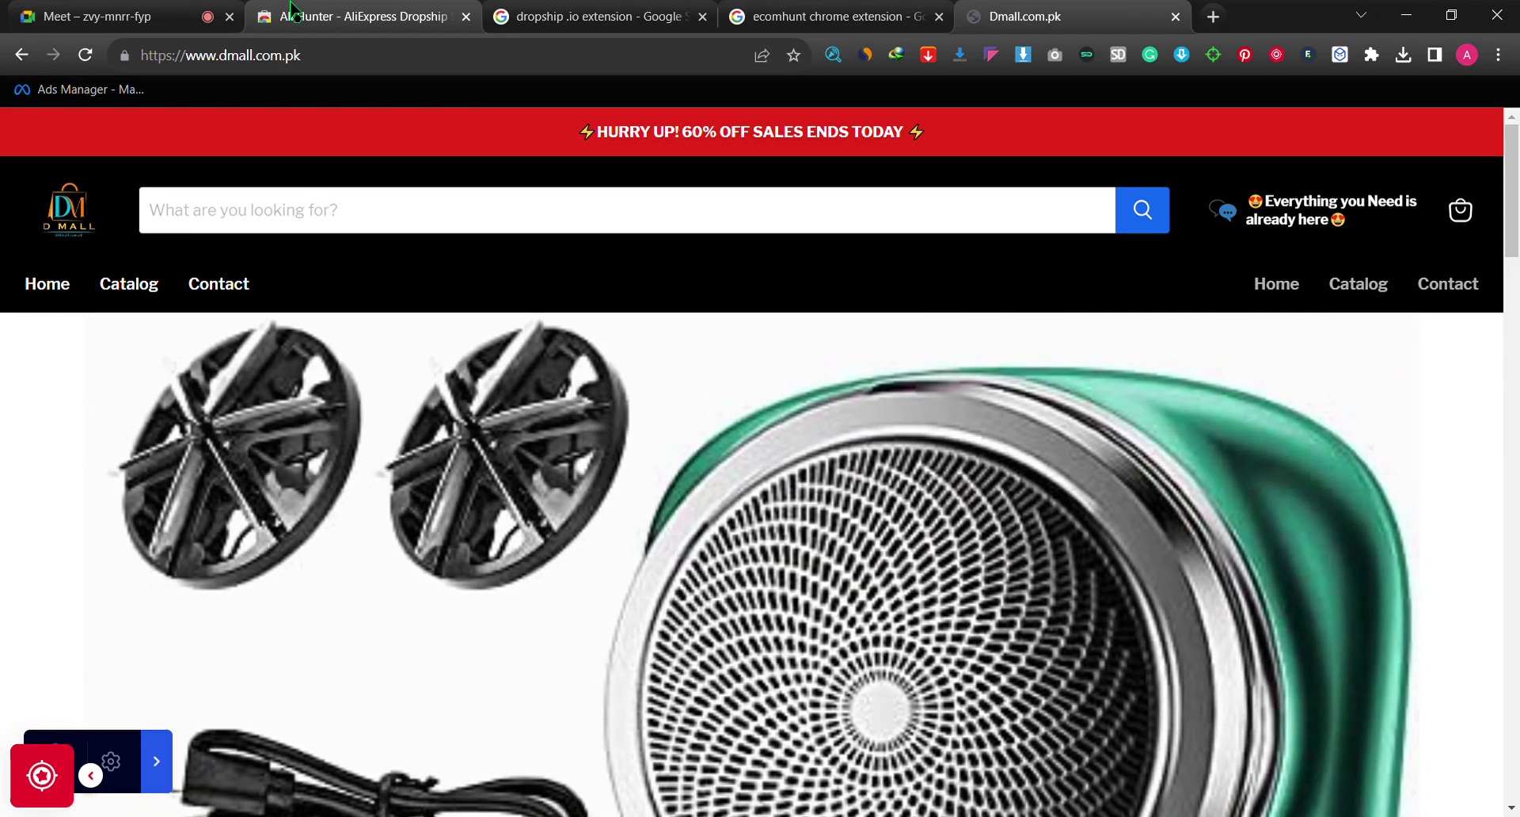
left_click(88, 11)
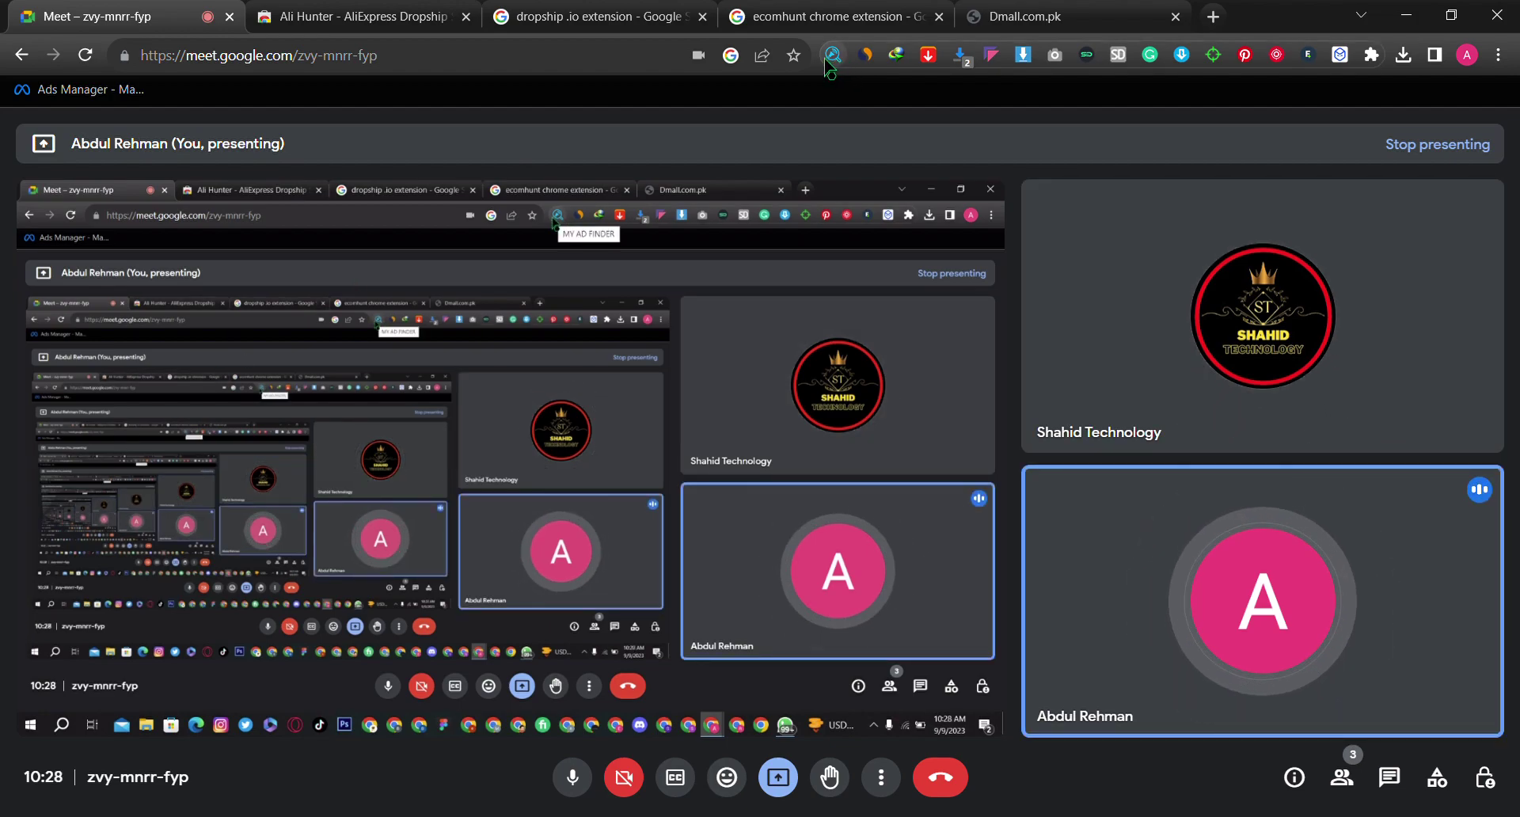
Step: Open the suggested Alibaba product page for the nose blemish remover in a new tab
left_click(1212, 17)
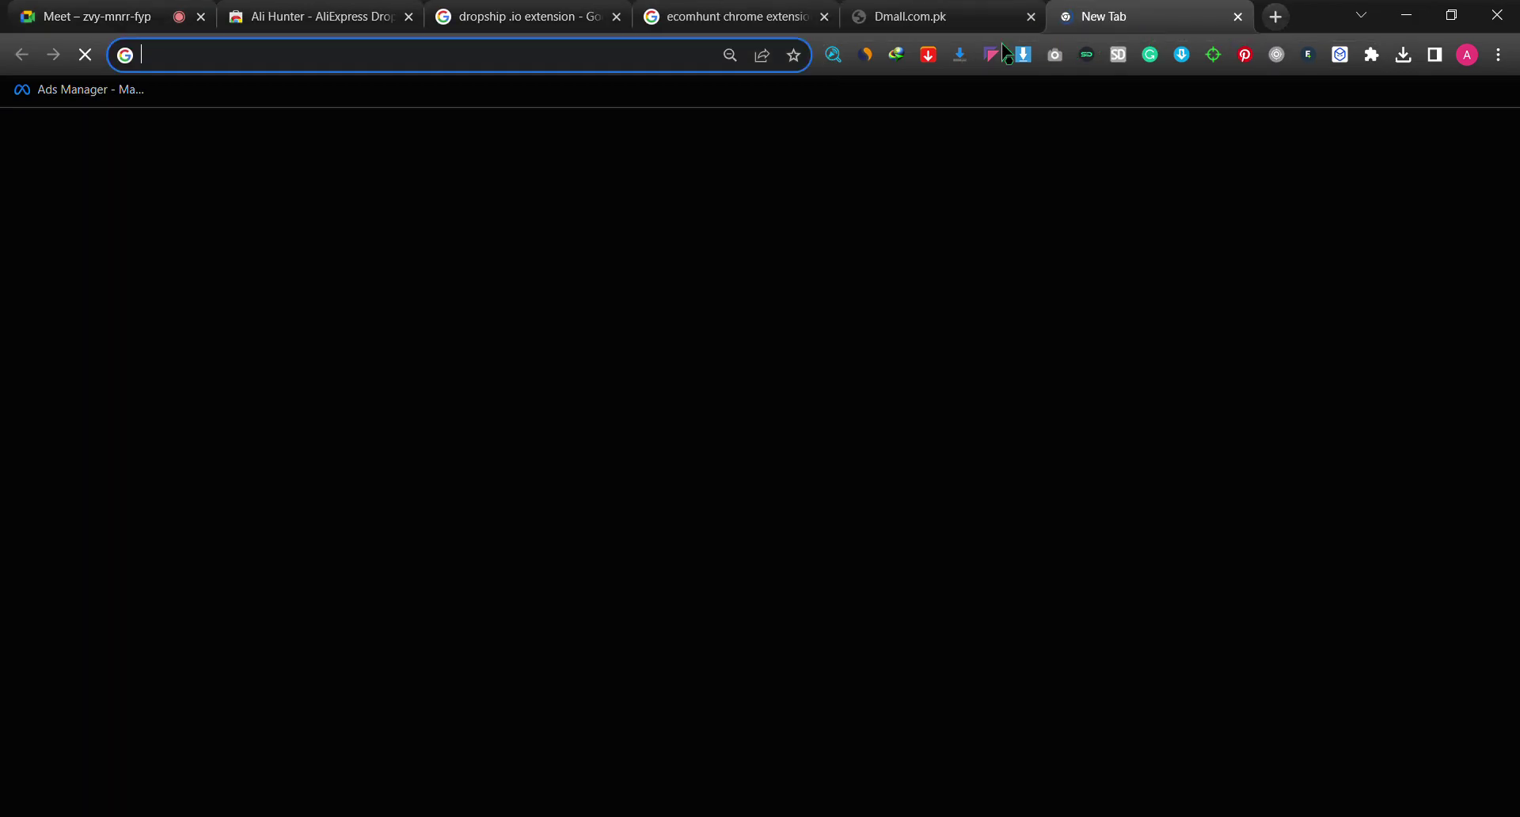
left_click(567, 71)
type("ali")
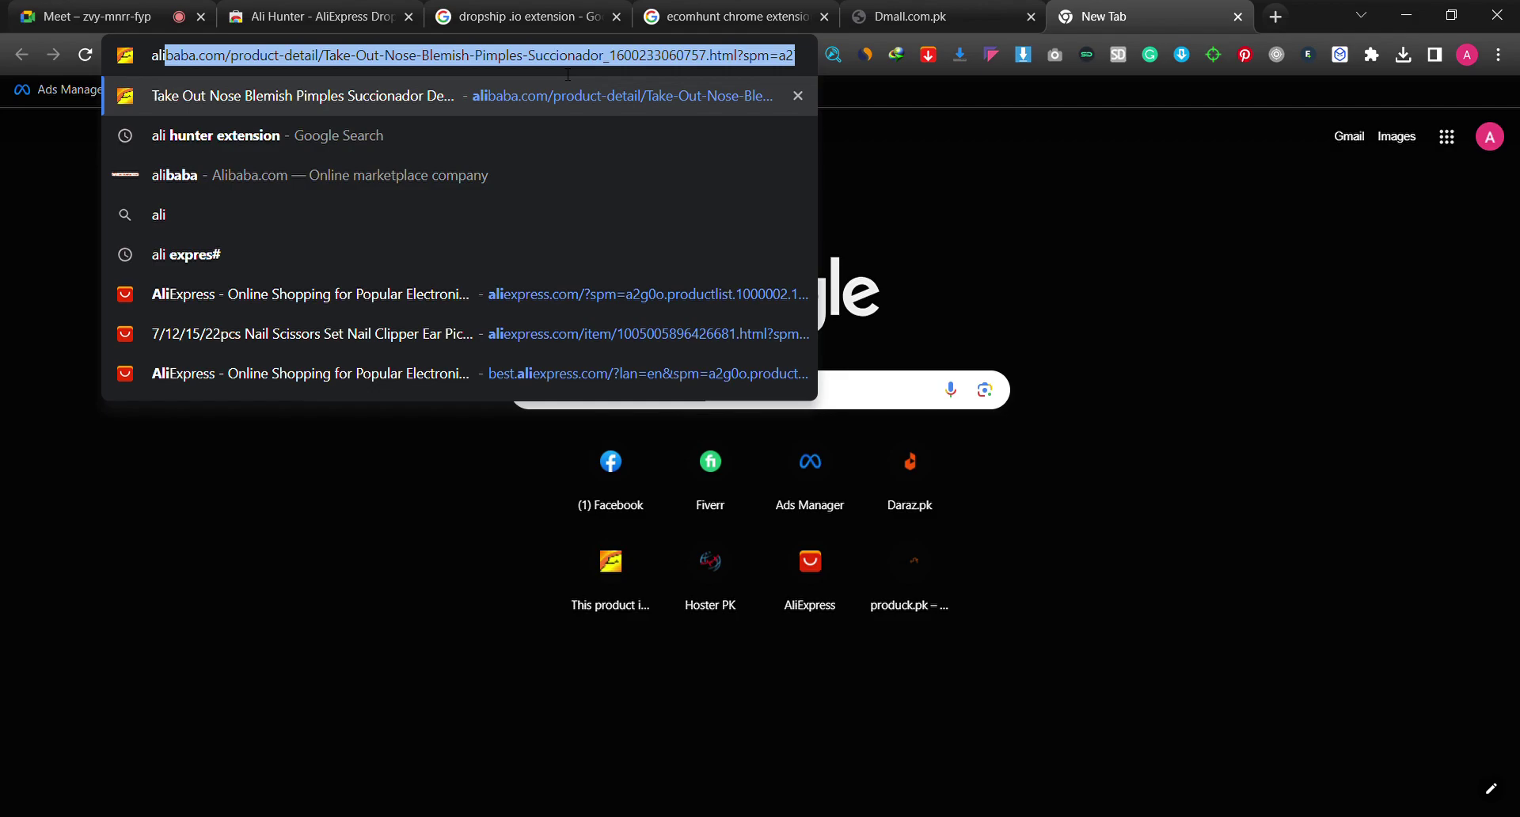
key("Return")
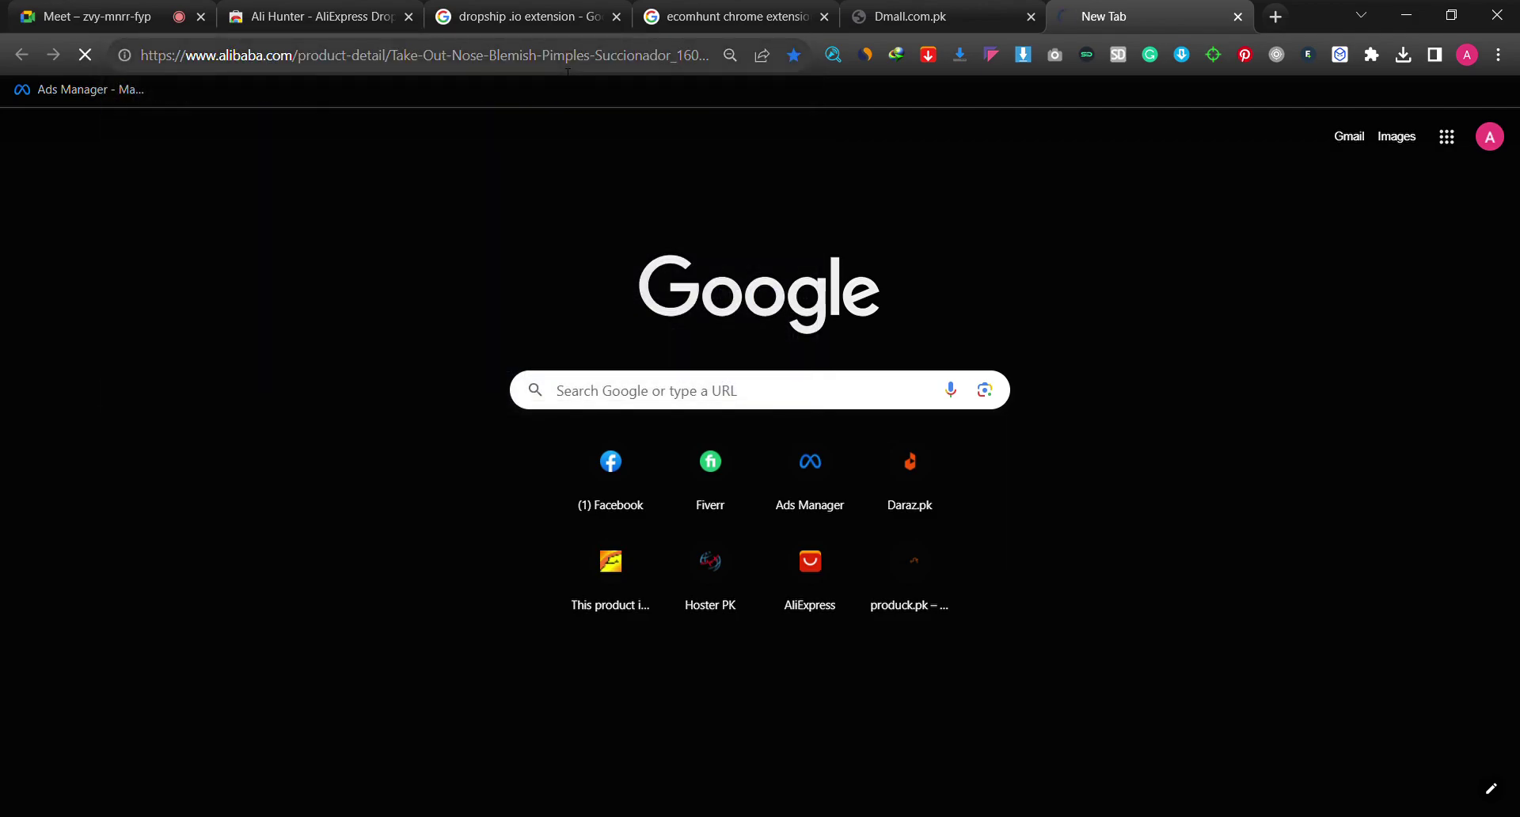
Step: Open the AliExpress website in another new tab
left_click(1274, 16)
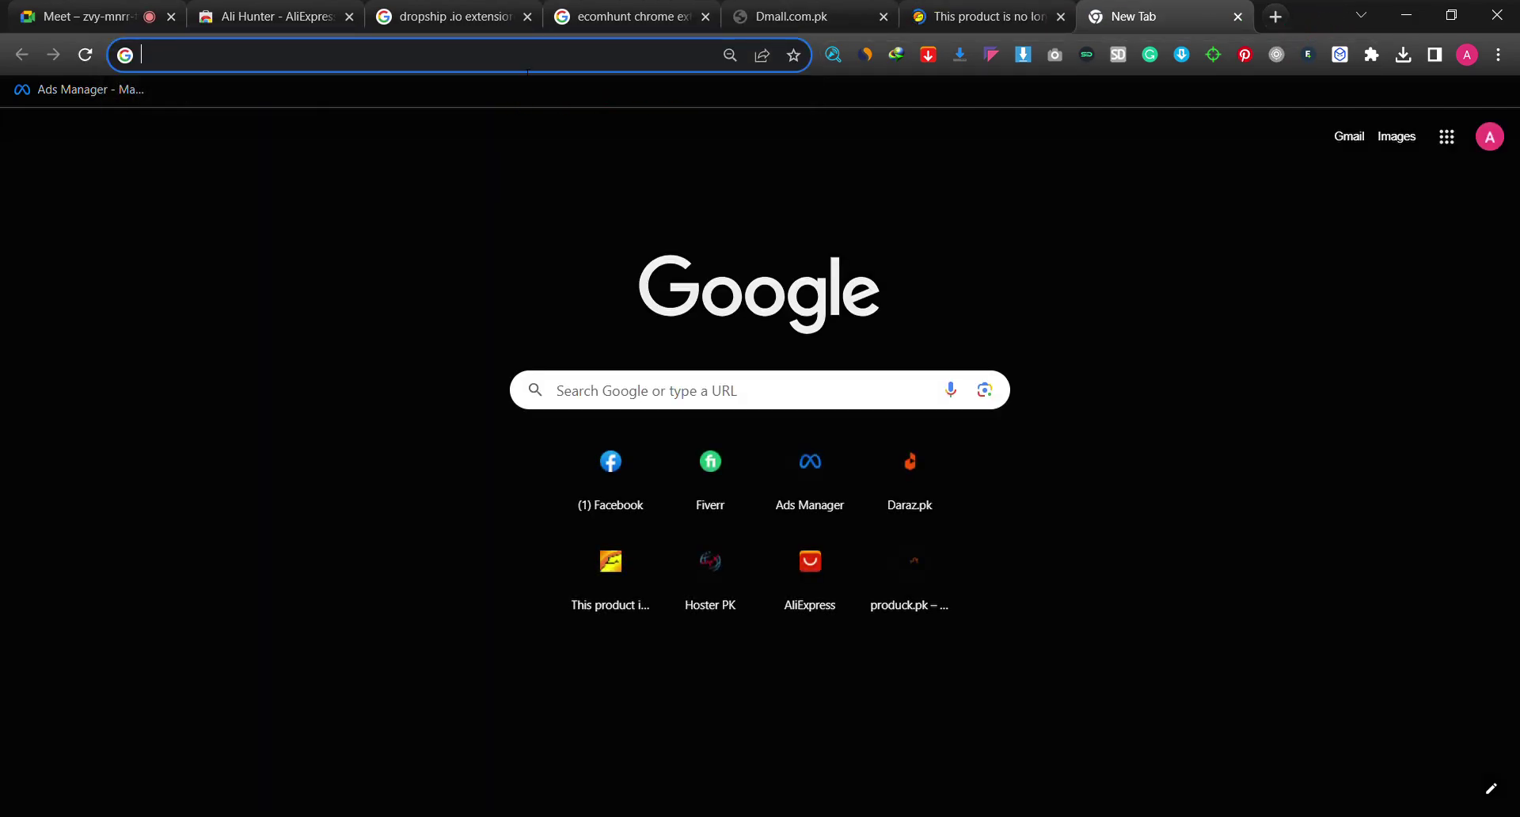
left_click(513, 69)
type("ali")
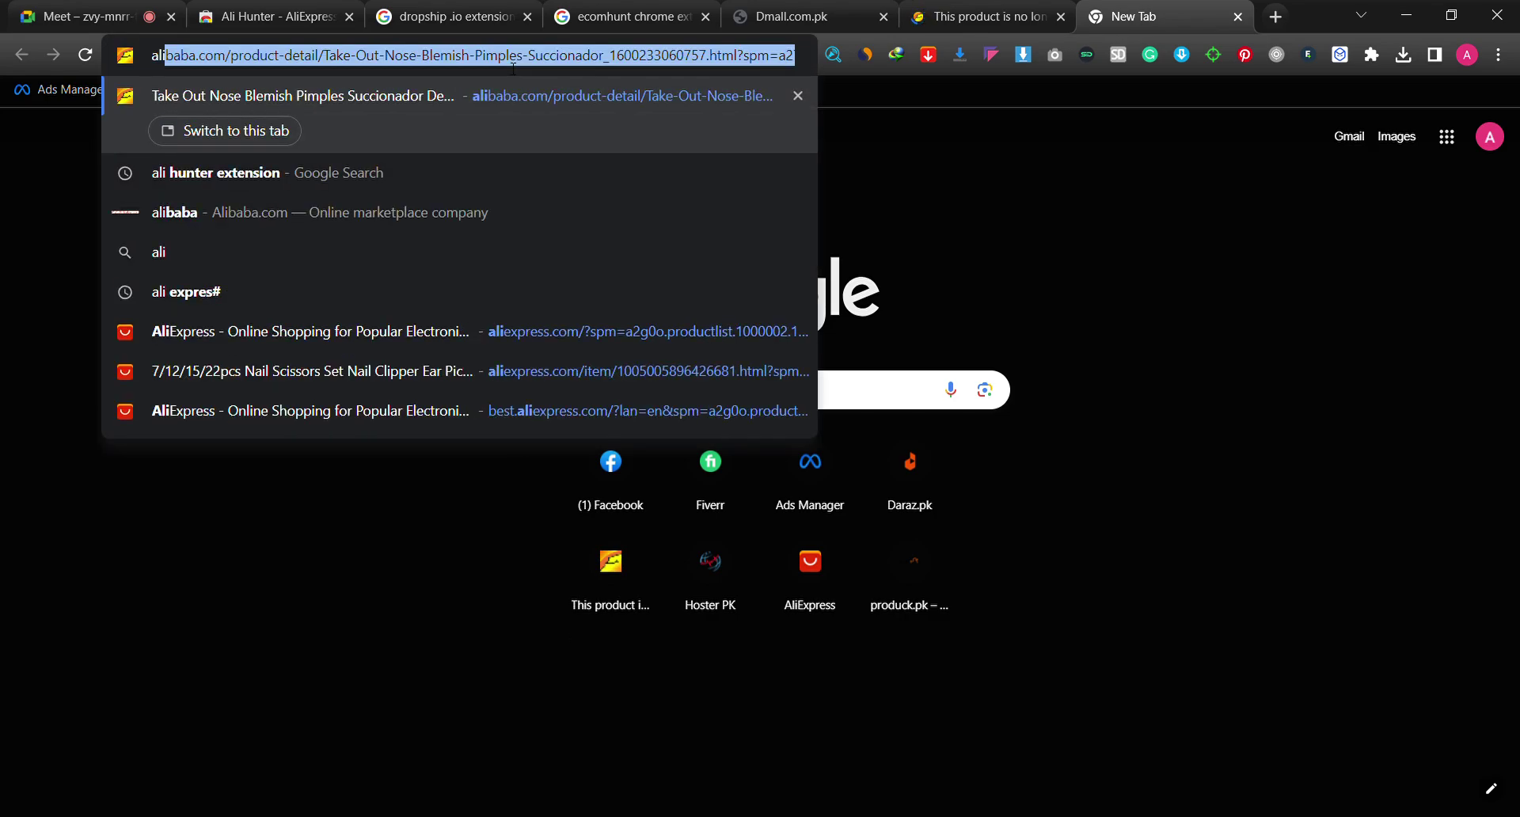
type("exp")
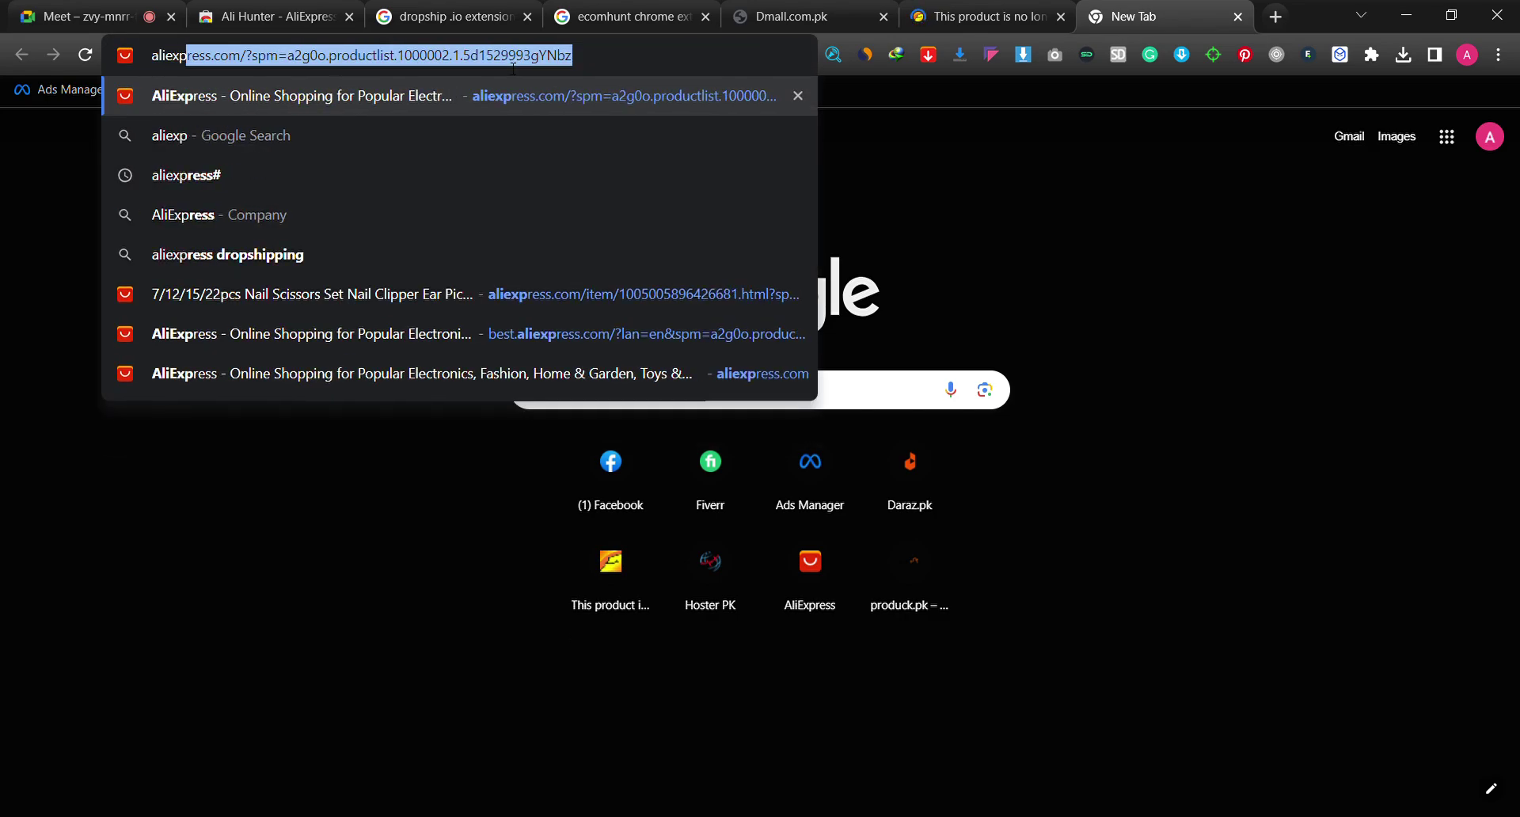
type("res")
key("Return")
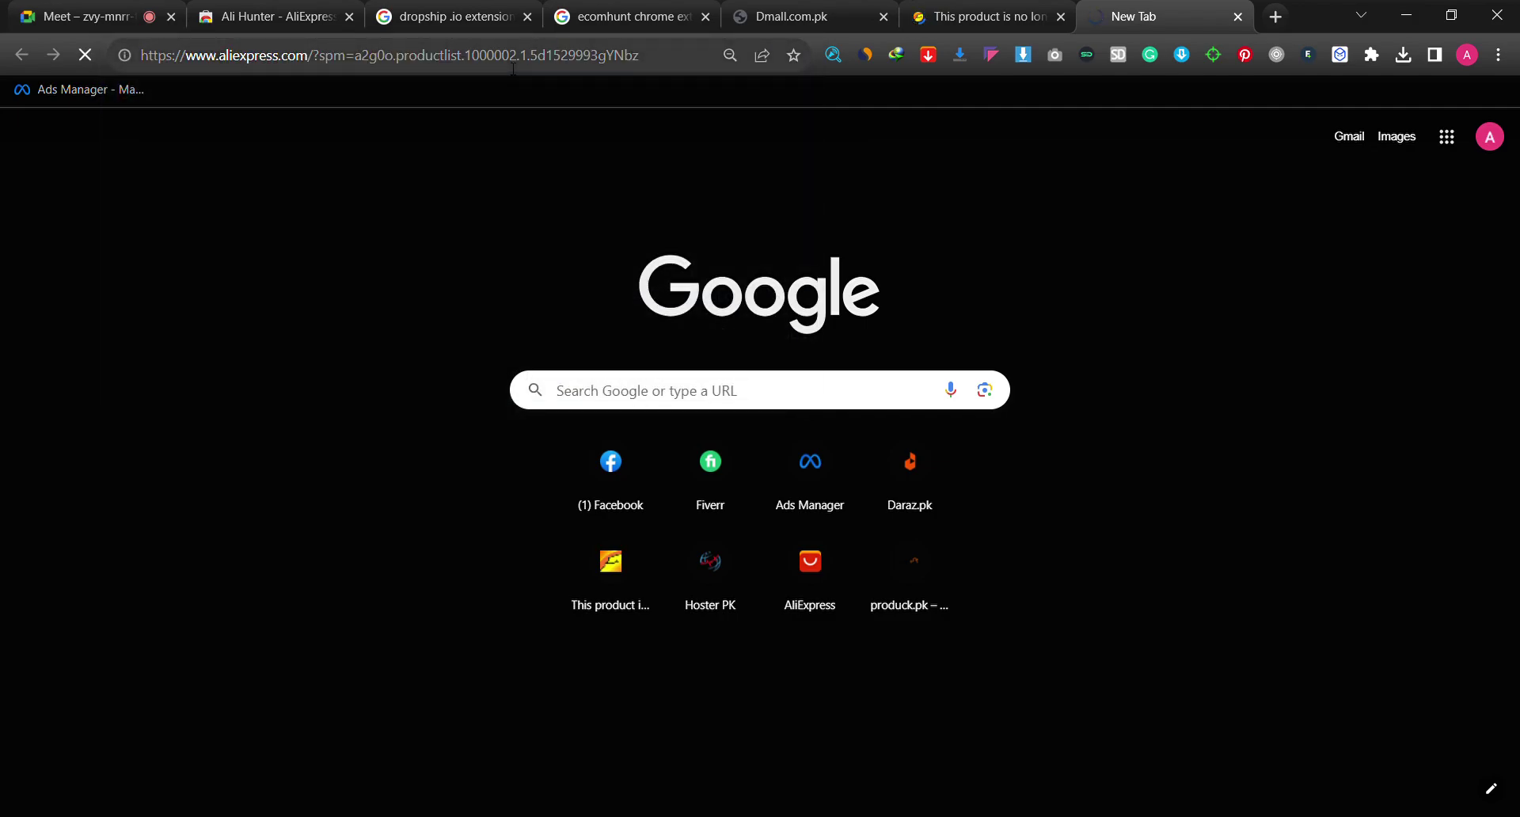
Step: Open the daraz.pk website in a new tab
left_click(1276, 16)
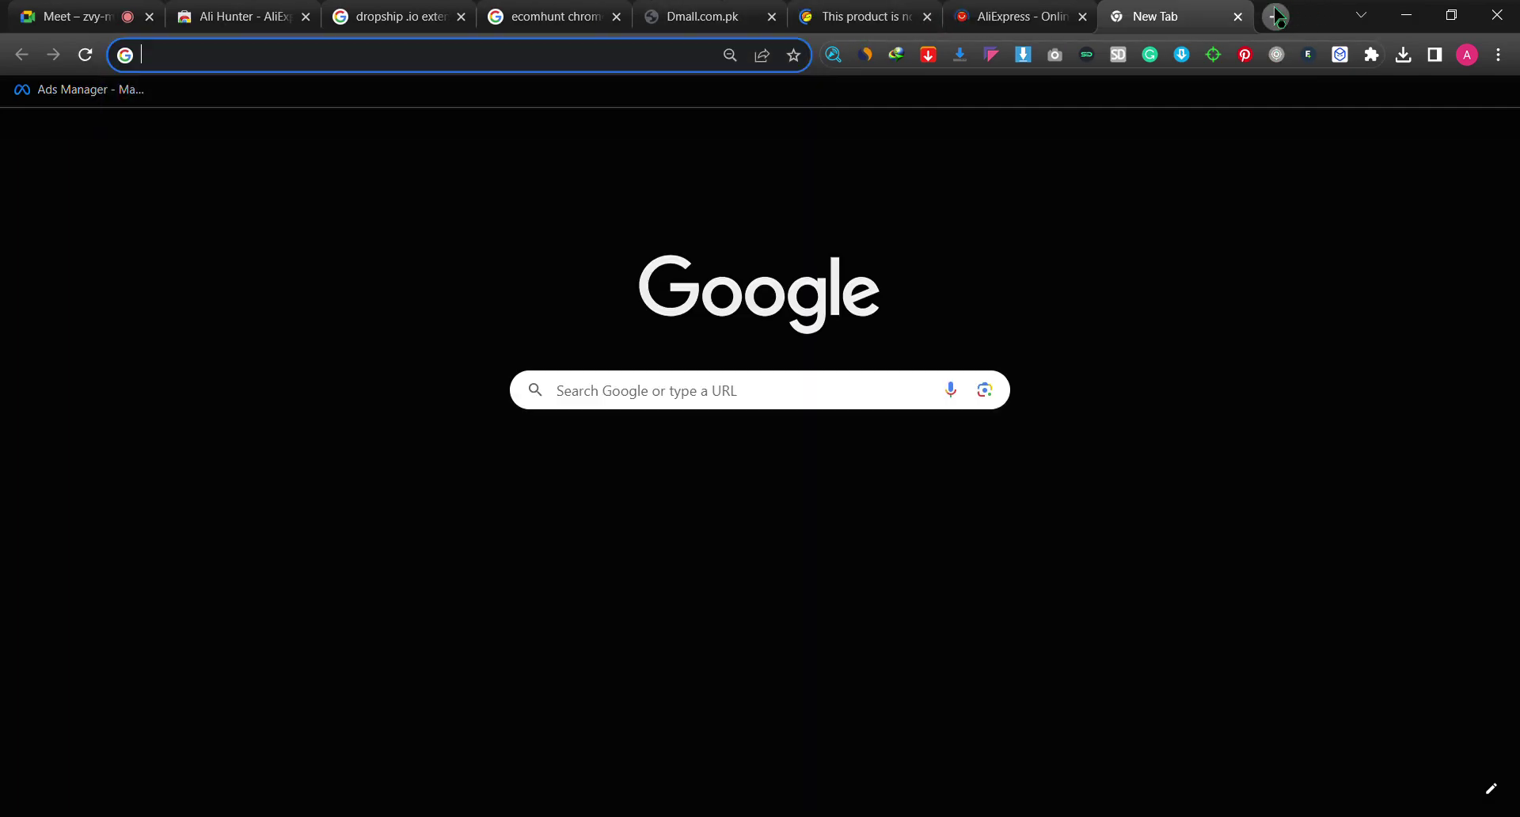
left_click(527, 60)
type("daraz.pk")
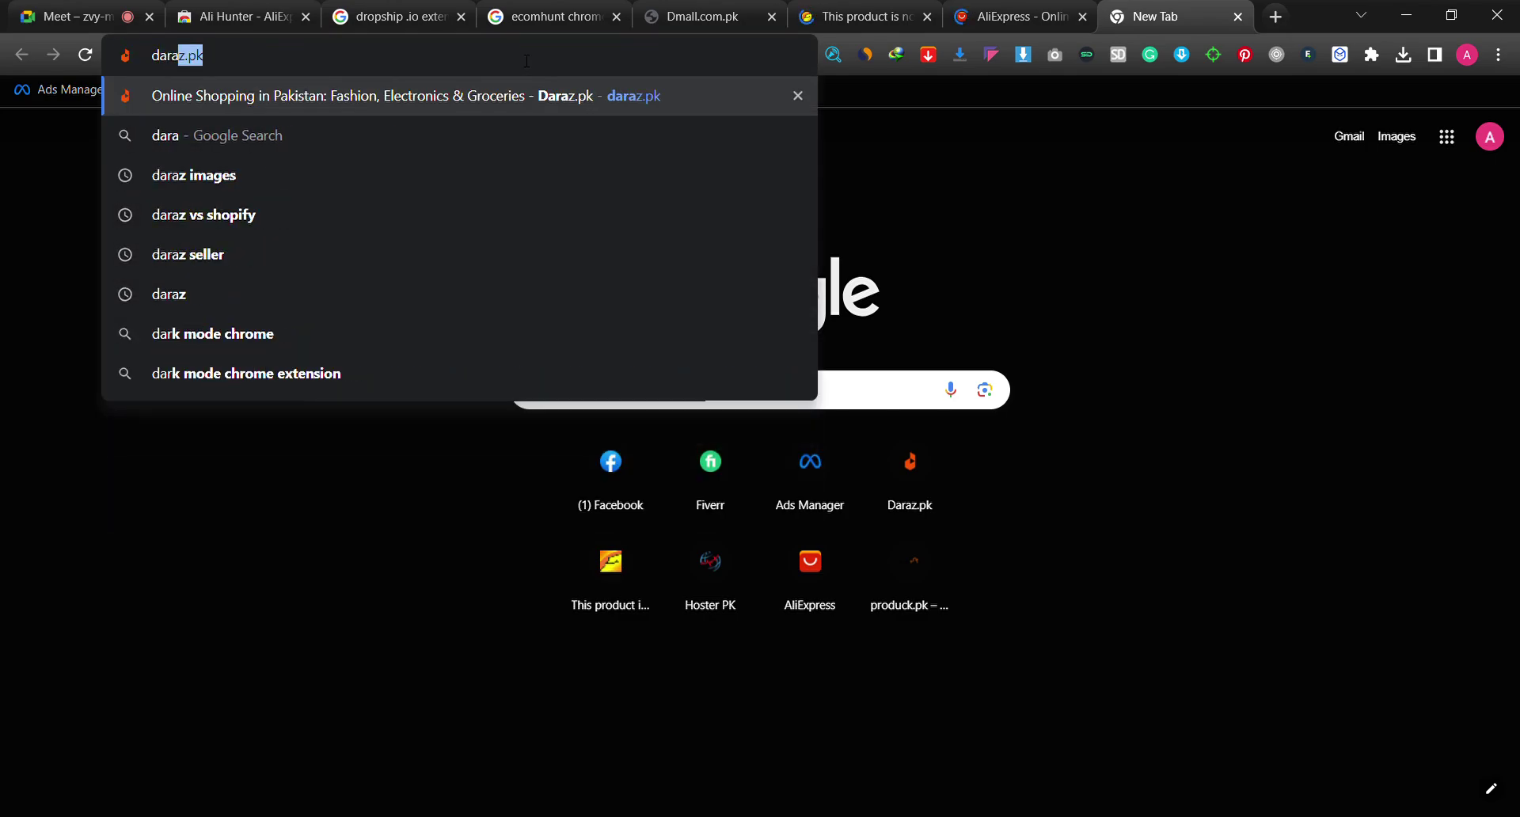
key("Return")
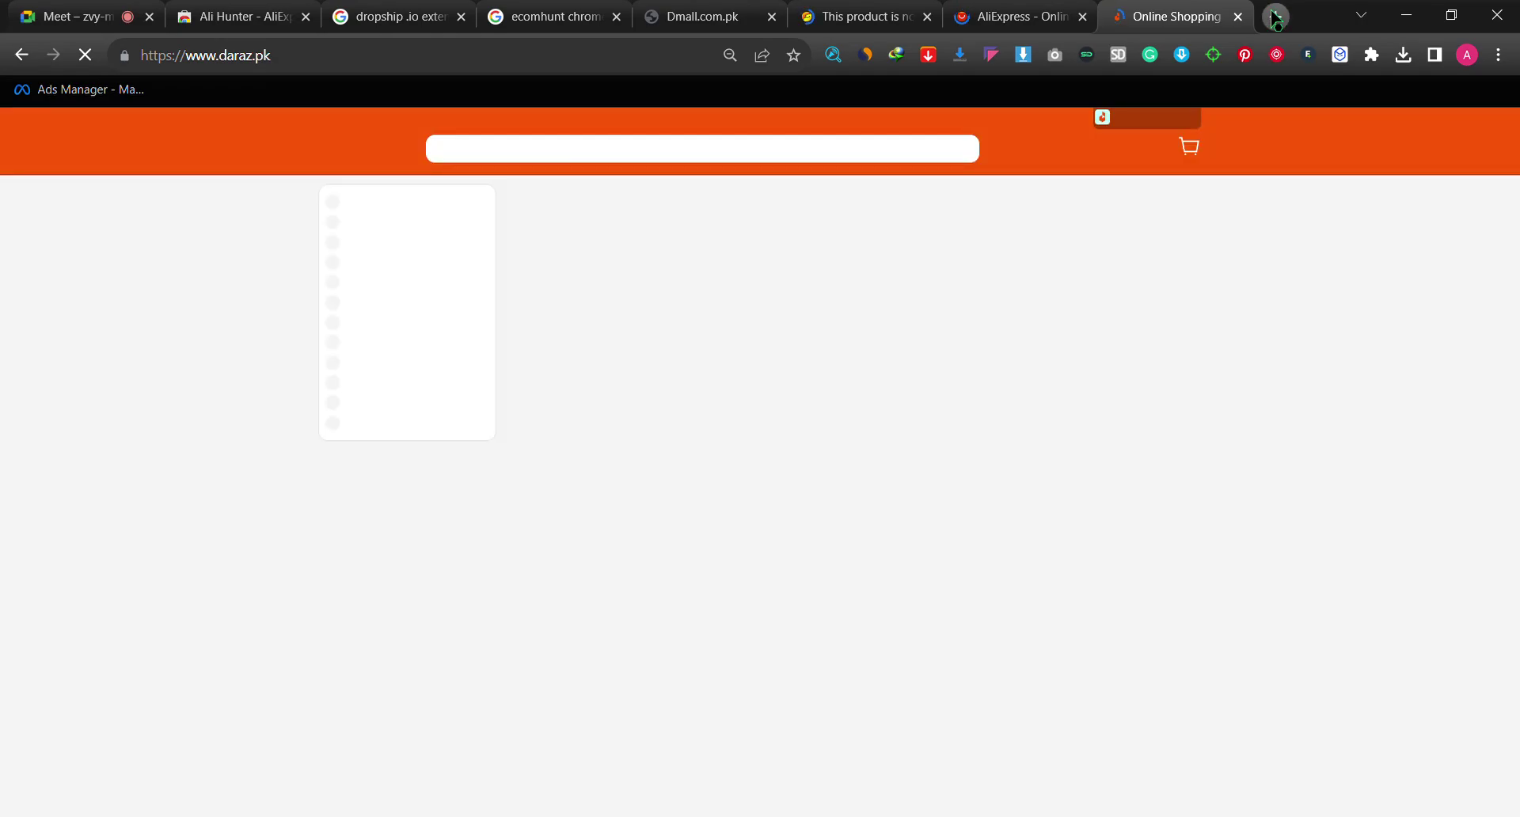
Step: Search Google for "fb ads library" in another new tab and open Facebook's Ad Library page
left_click(1276, 15)
left_click(513, 63)
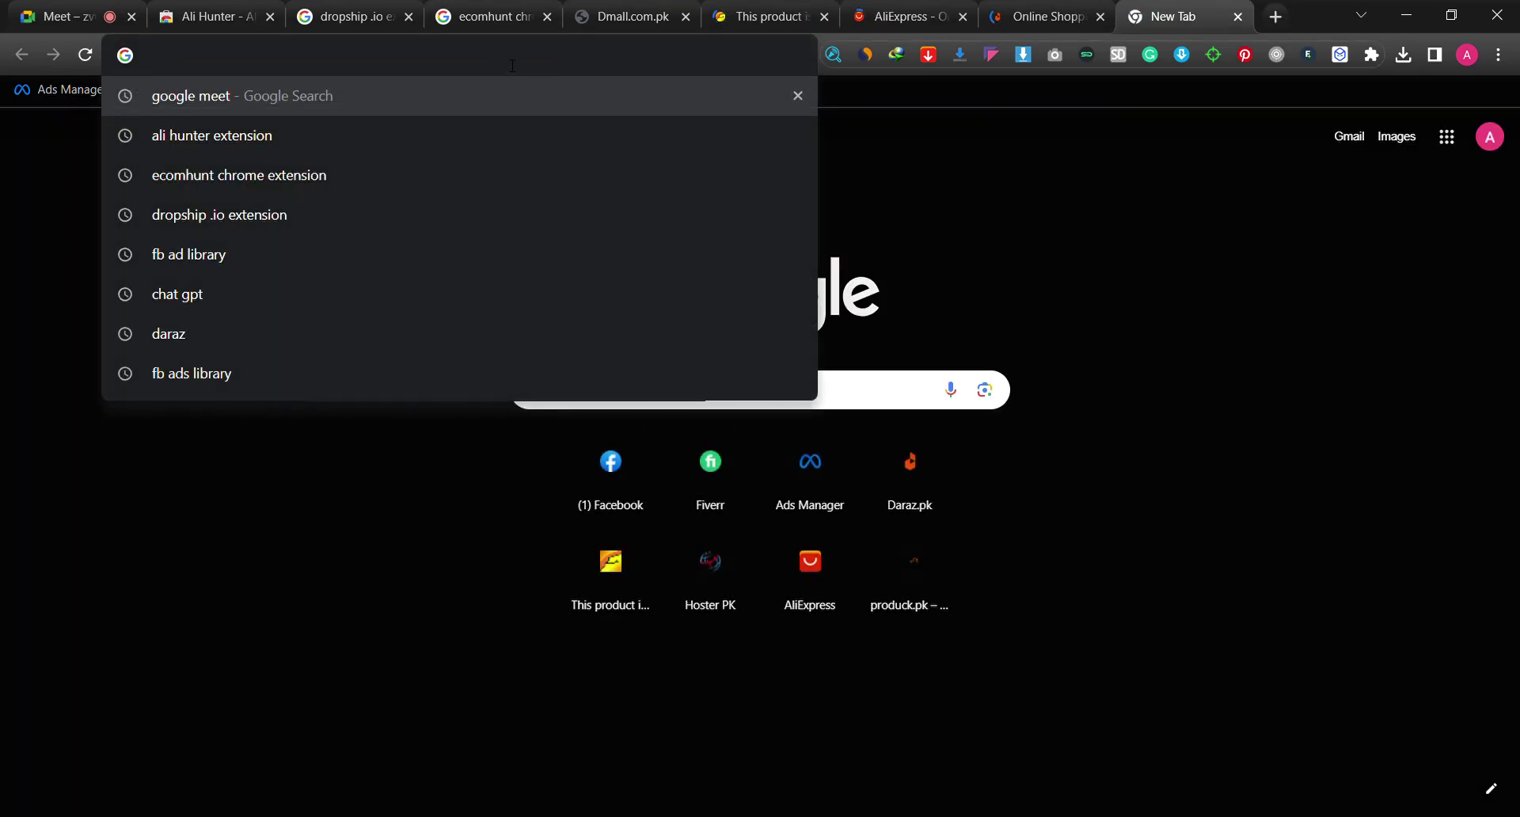
type("fb ads")
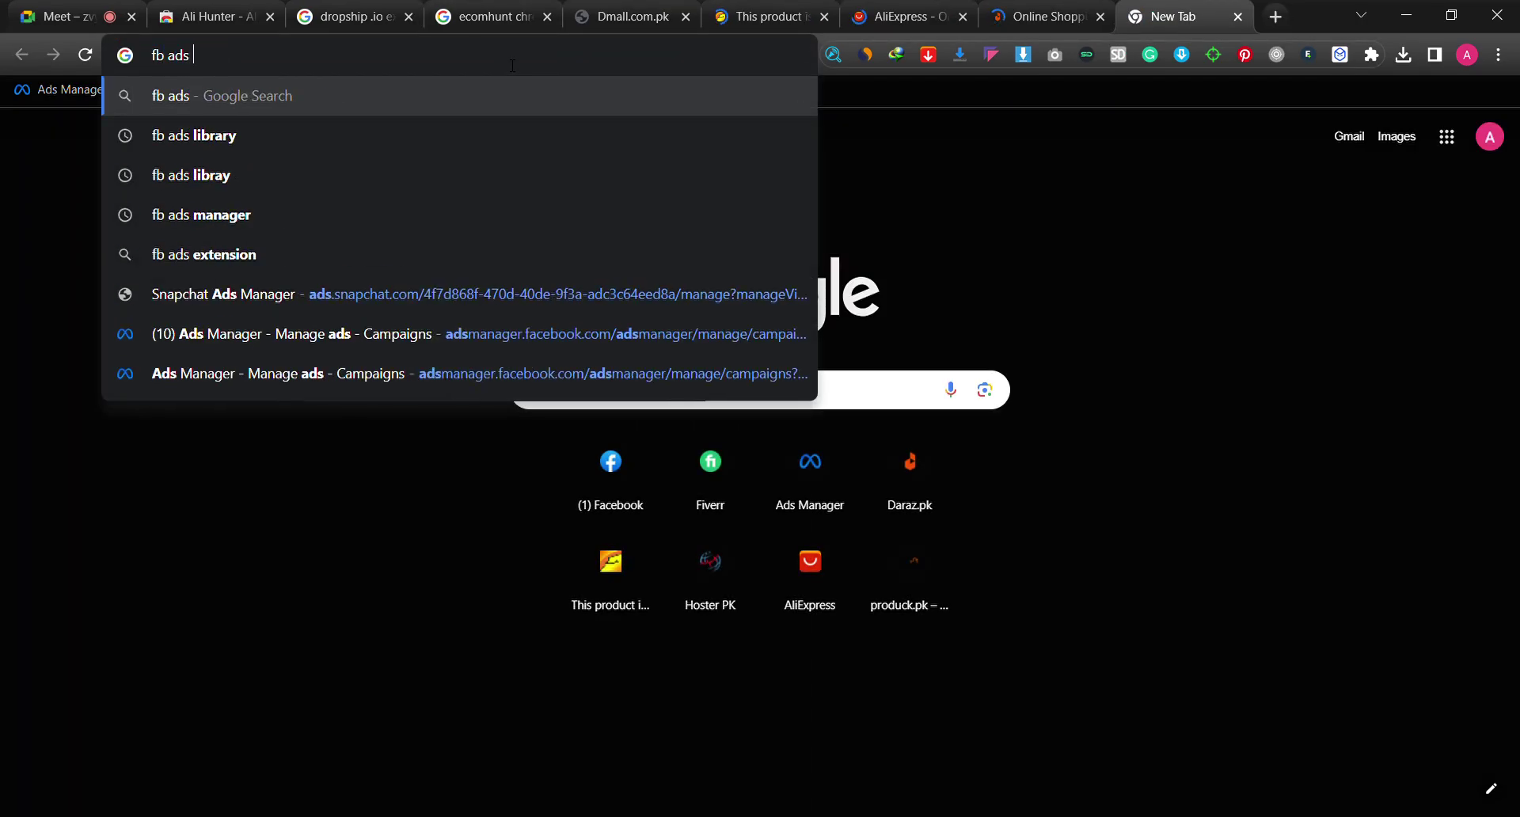
type(" library")
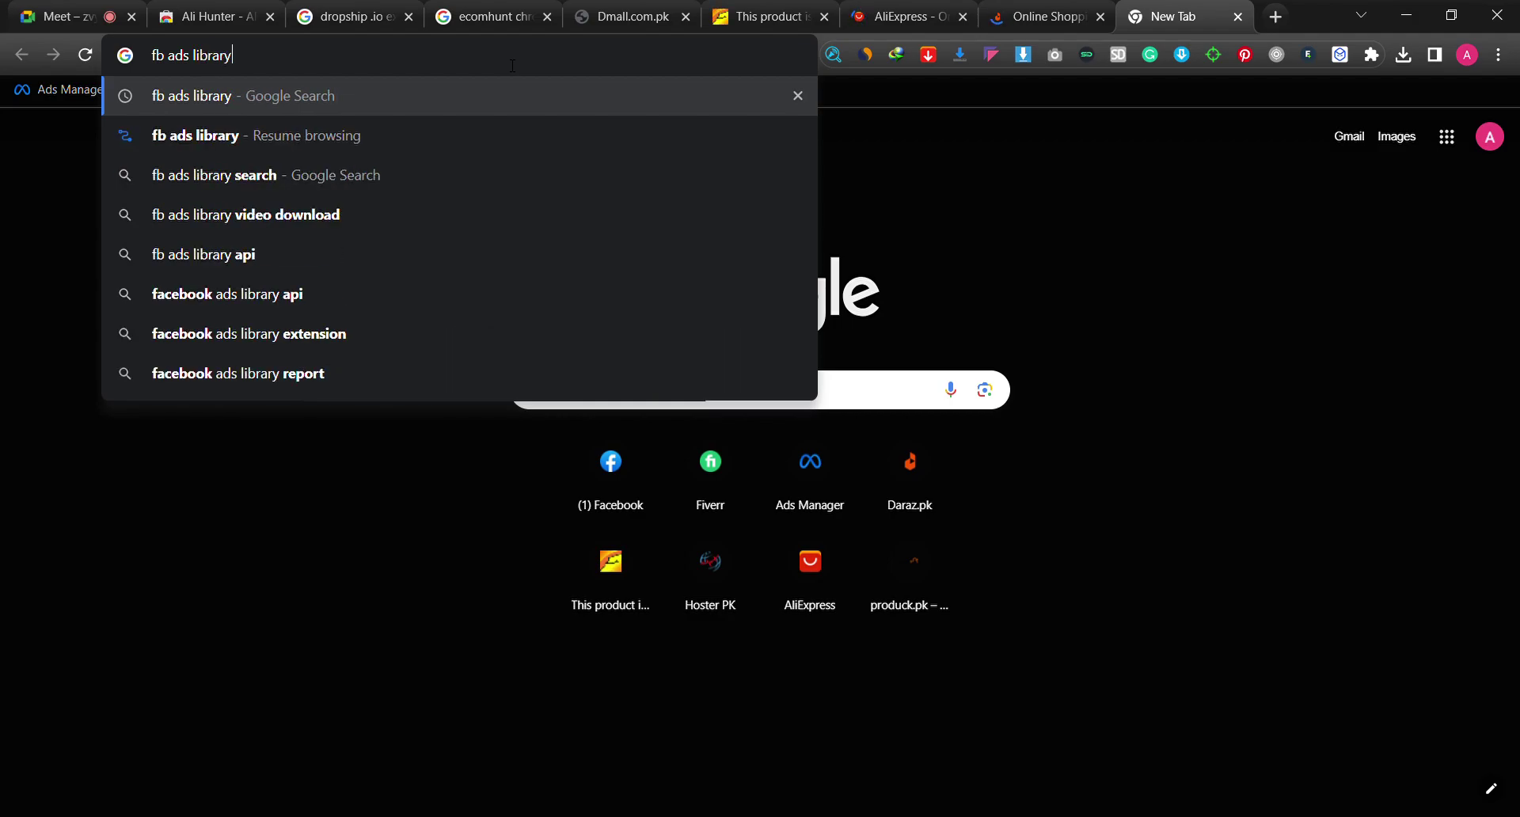
key("Return")
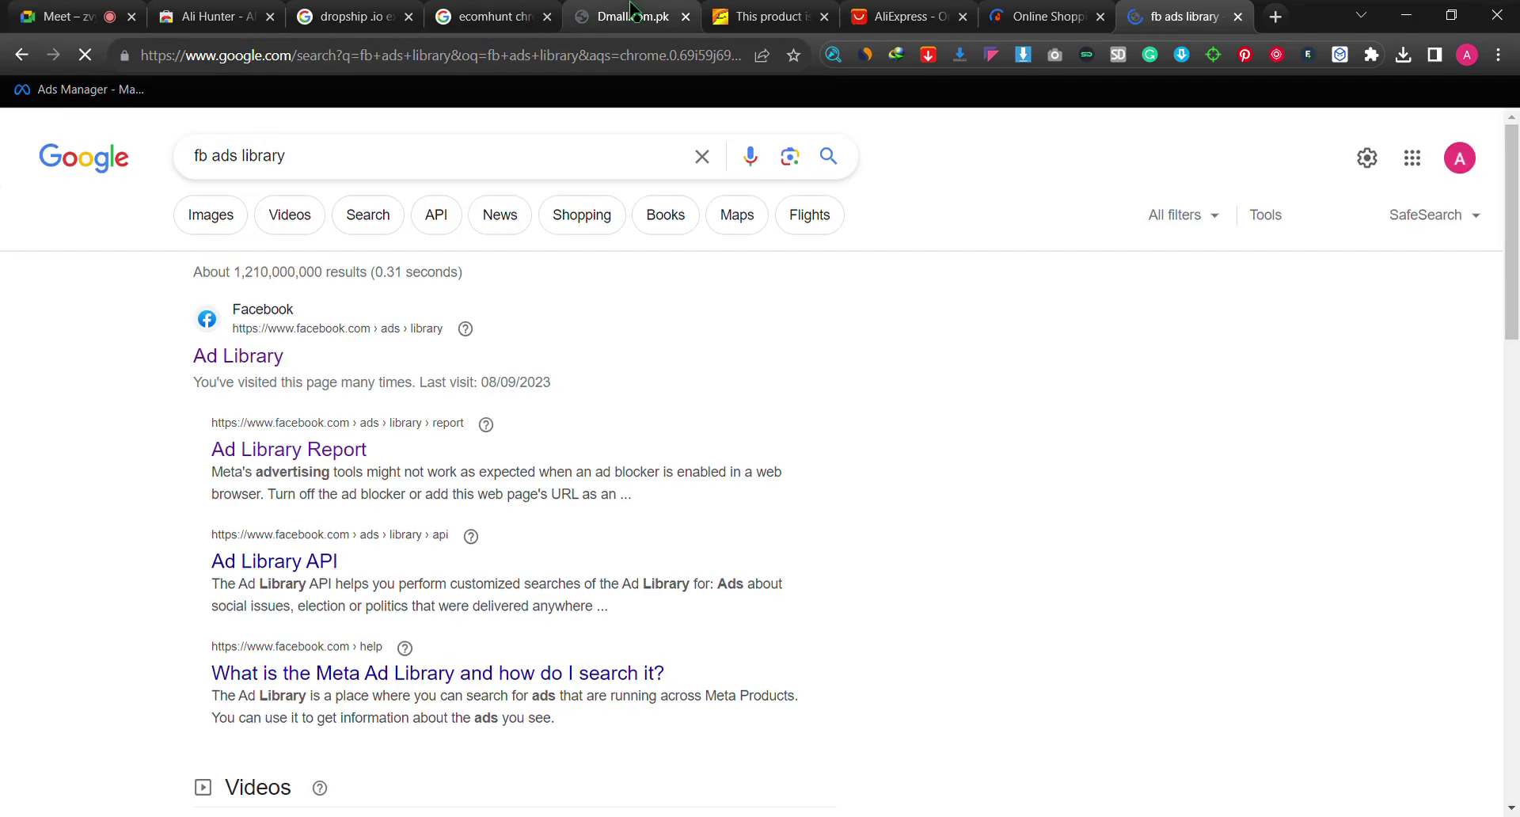
left_click(235, 356)
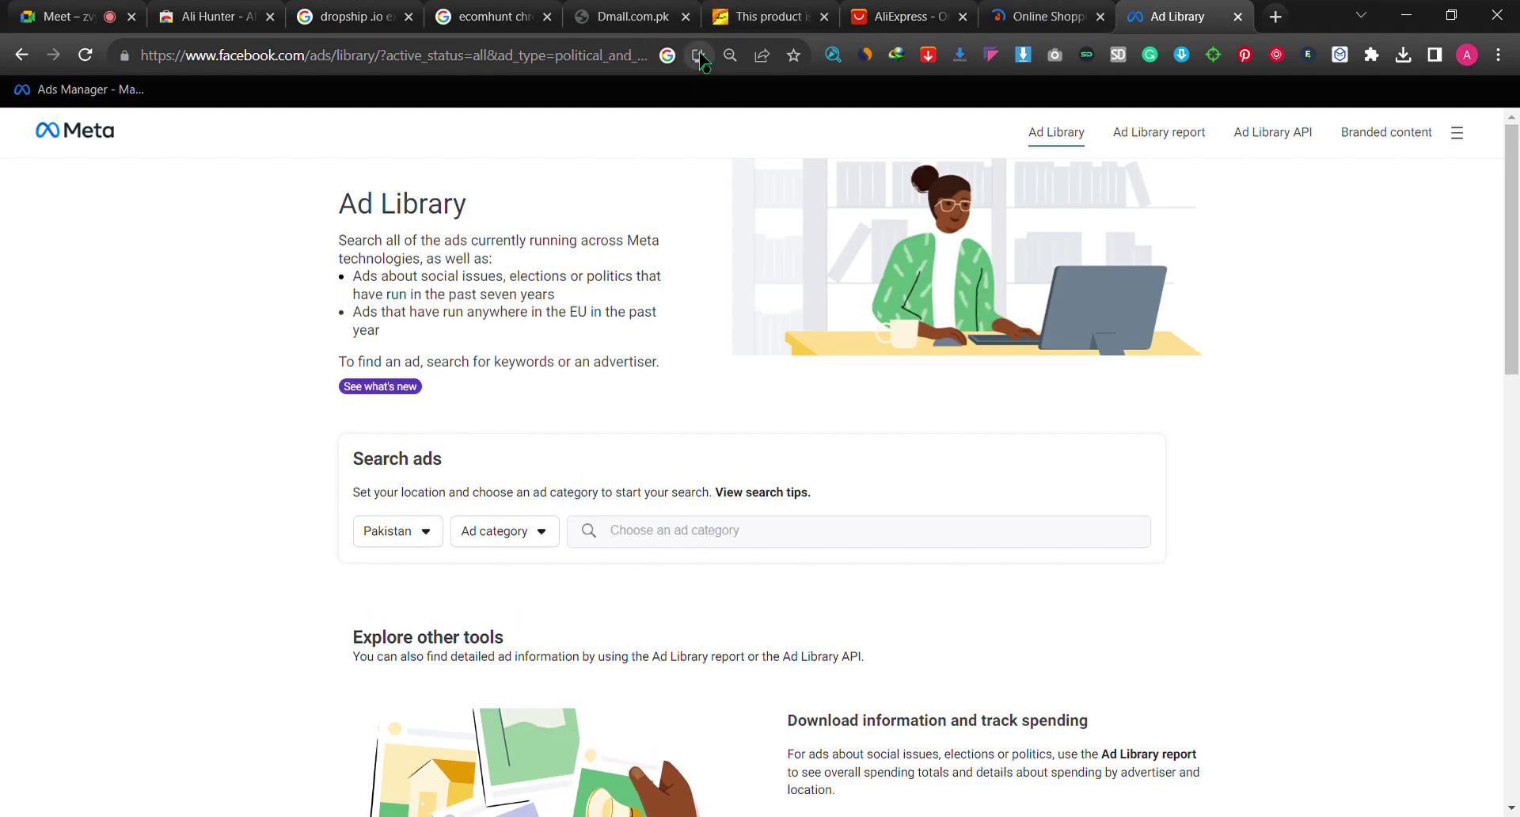
Step: Return to the Alibaba nose blemish remover page and examine the products suggested under "You may also like"
left_click(1044, 16)
left_click(934, 14)
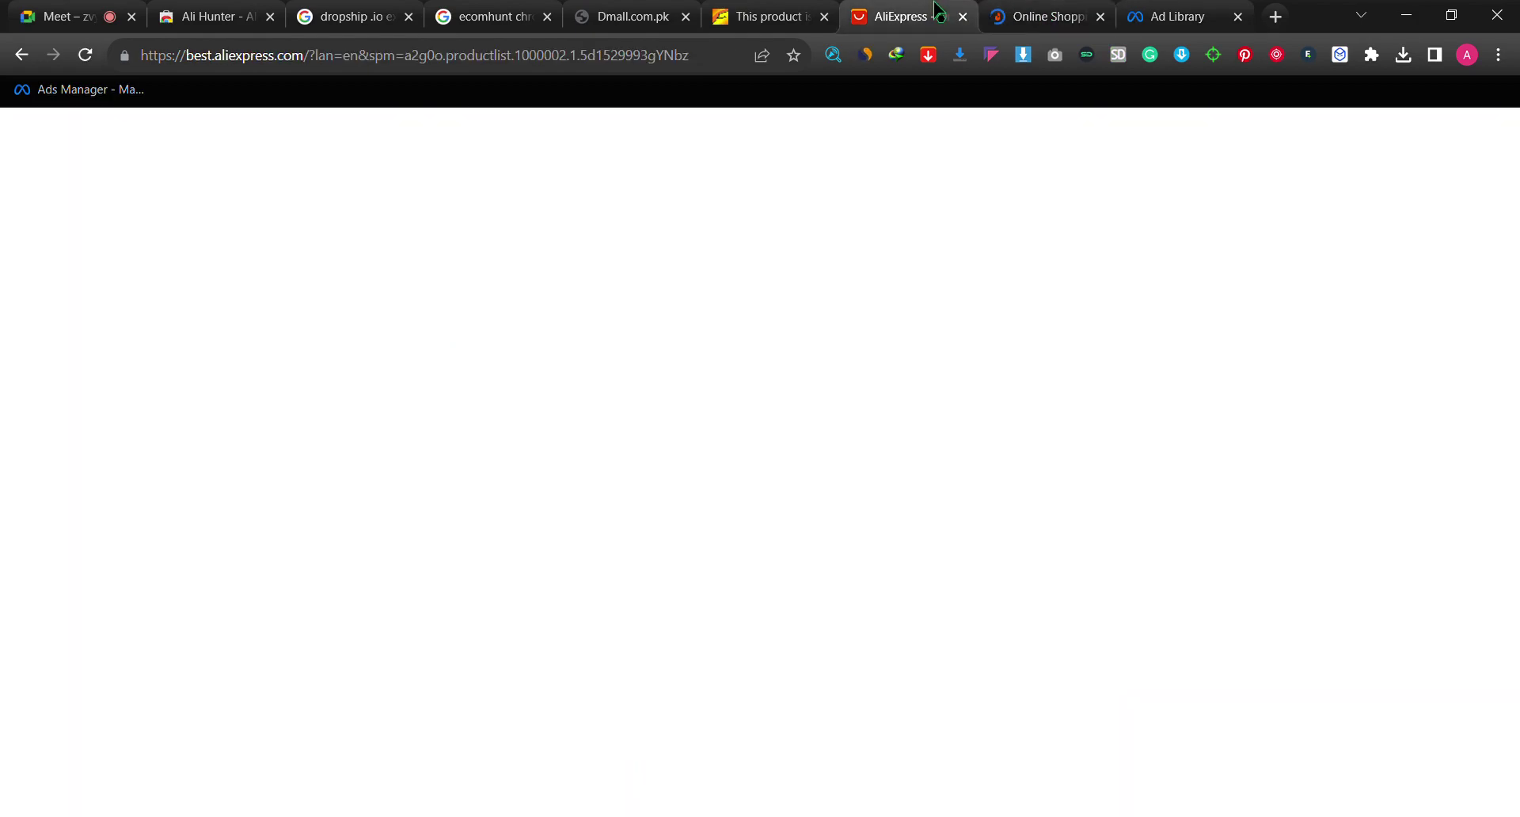
left_click(820, 12)
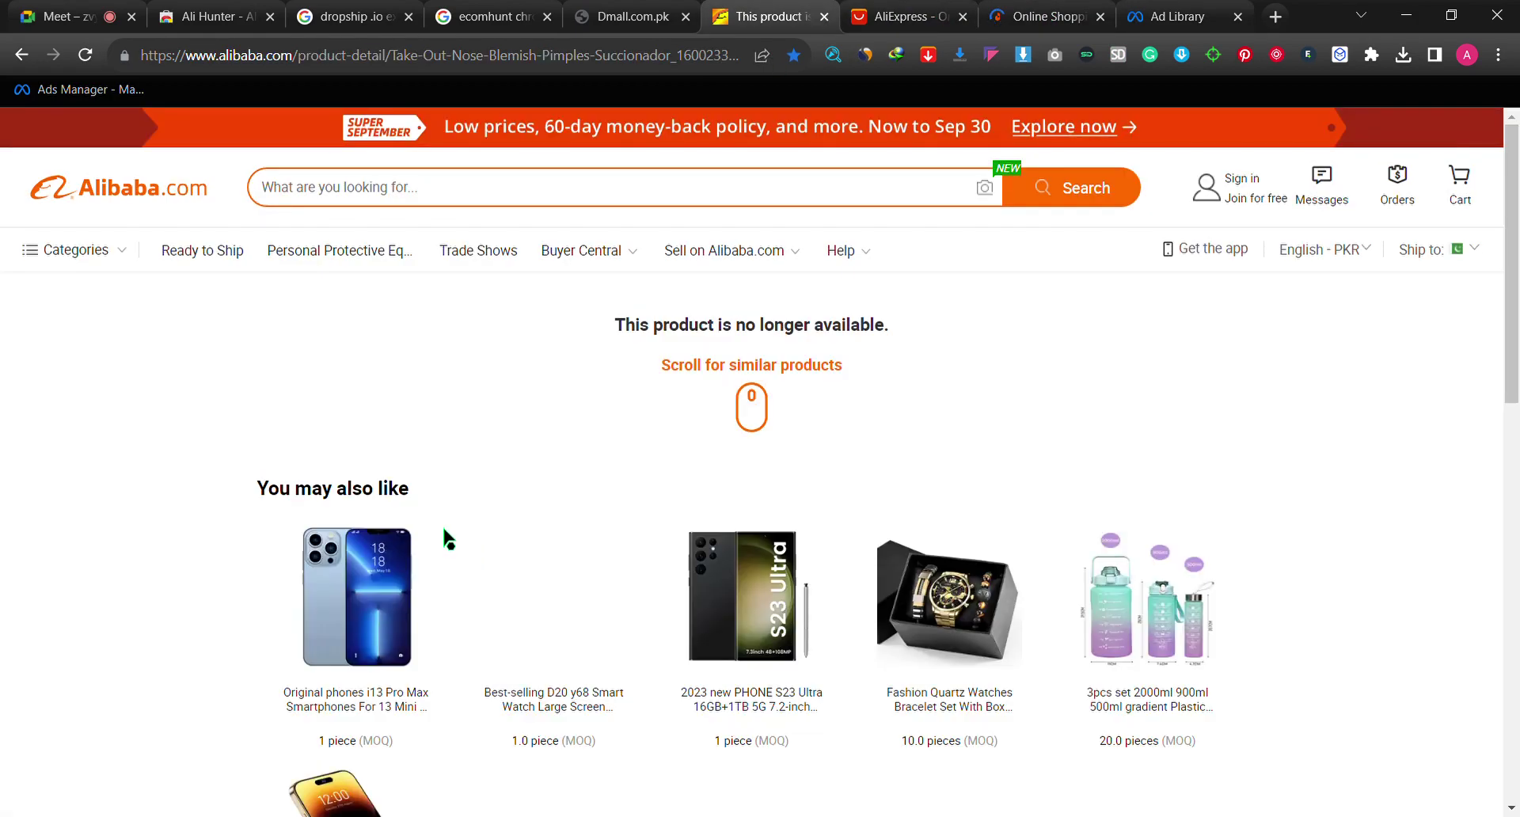
scroll(779, 554, "down", 6)
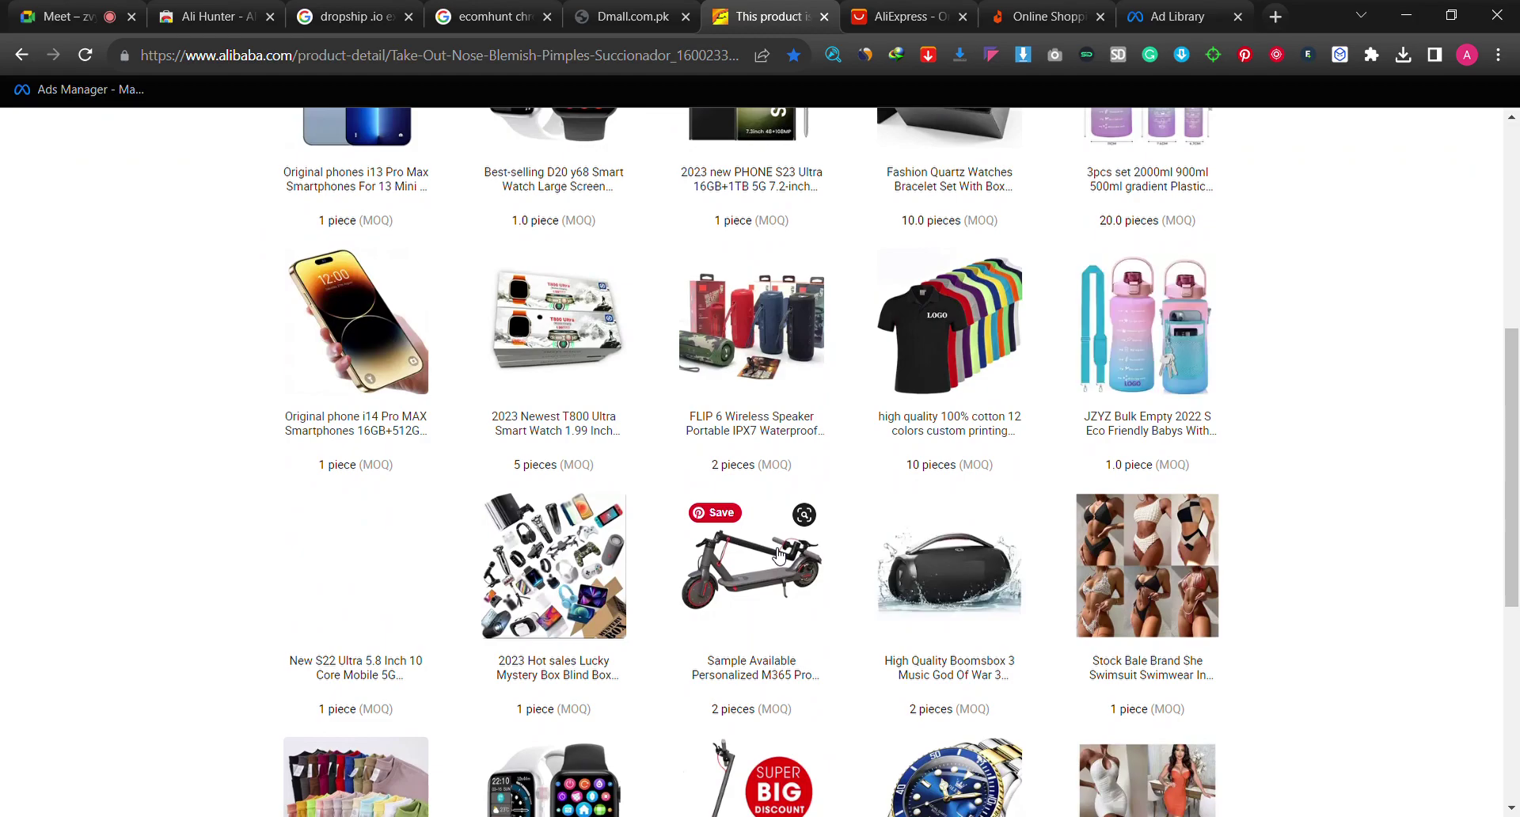
scroll(778, 554, "down", 6)
scroll(778, 559, "up", 4)
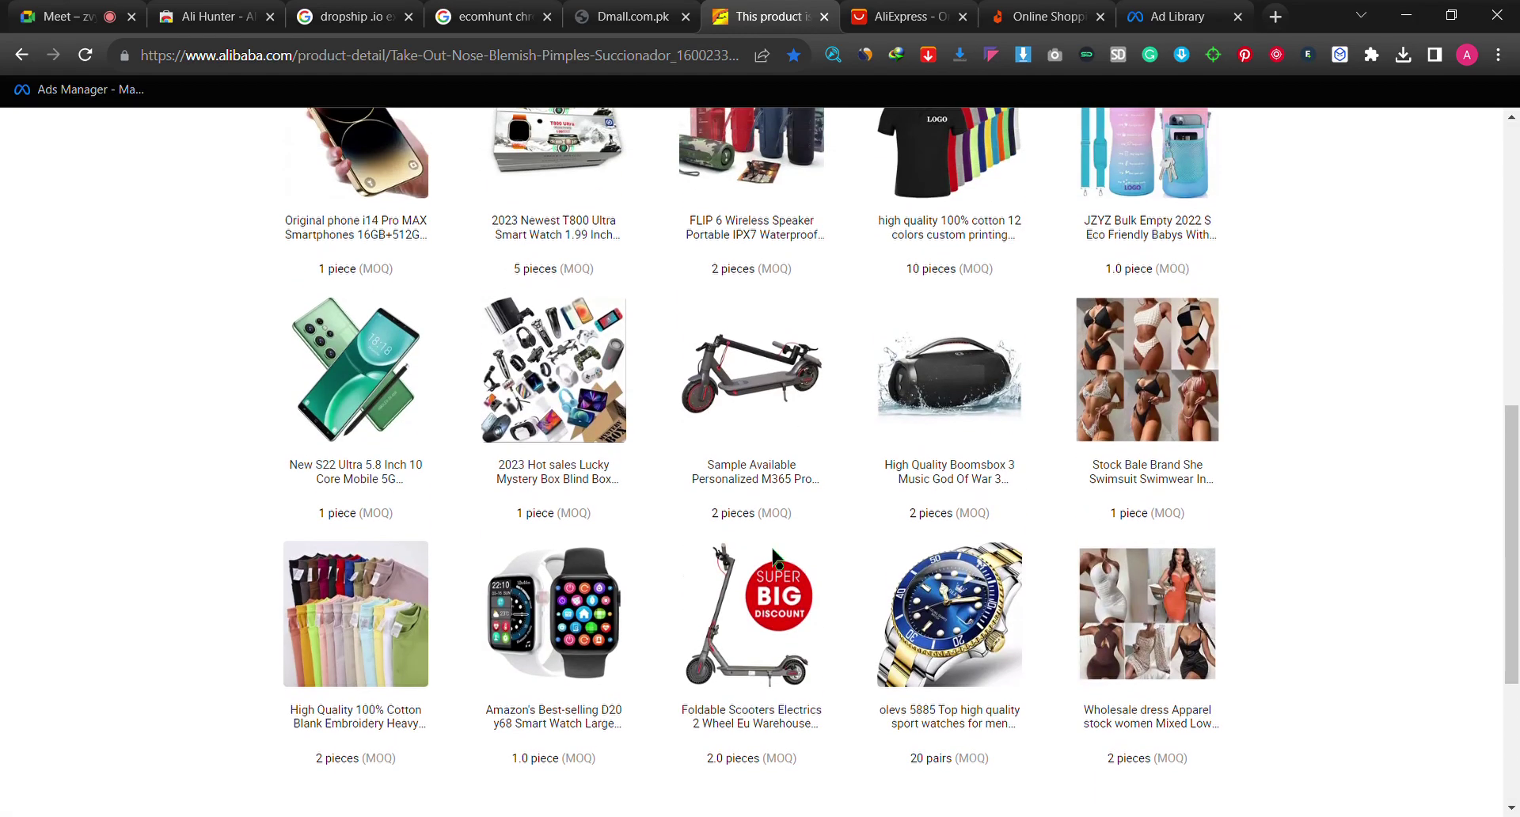
scroll(778, 554, "up", 2)
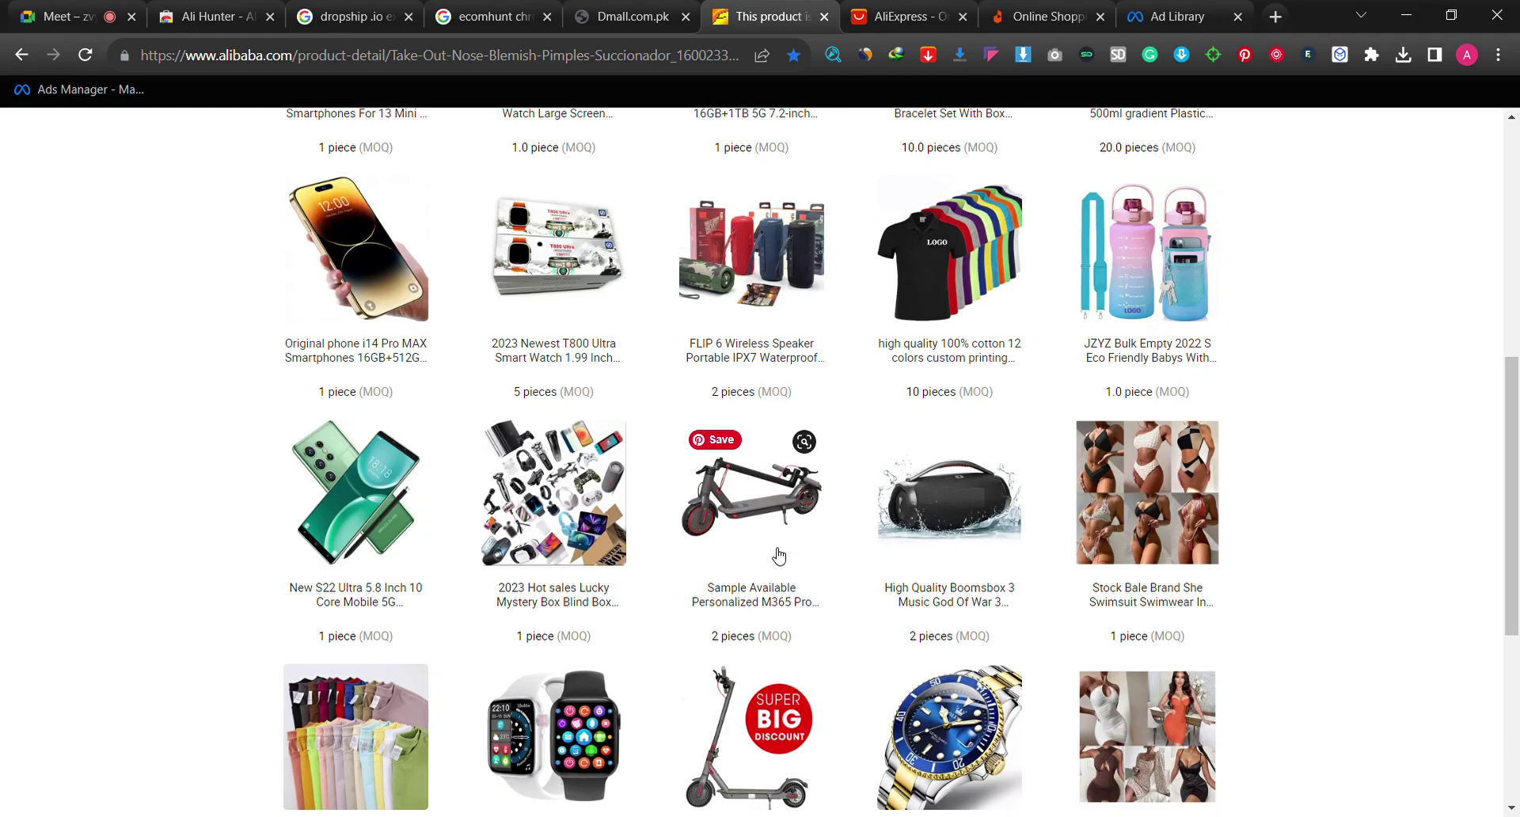
scroll(778, 557, "up", 8)
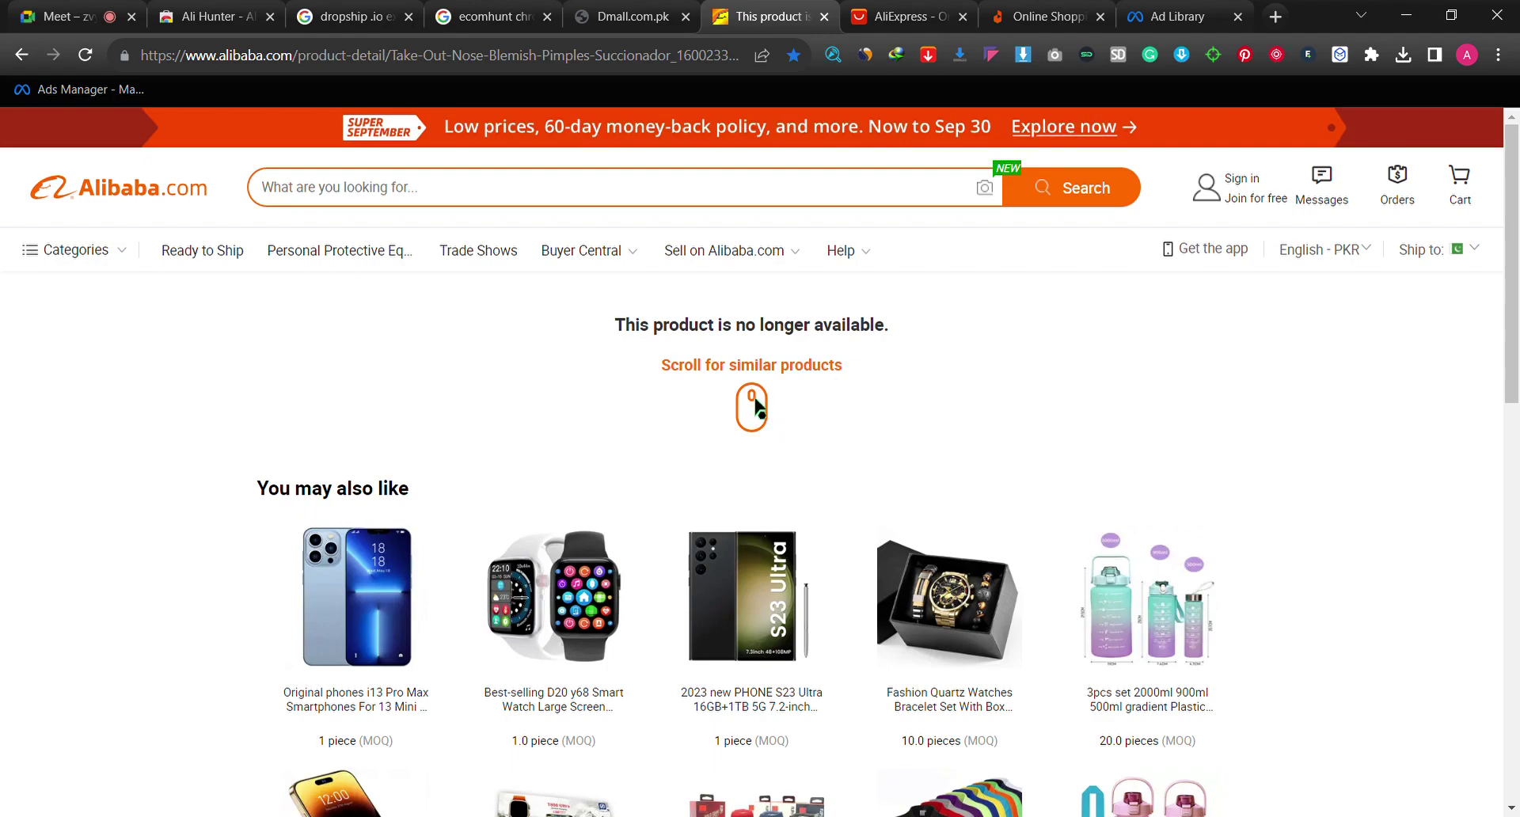
mouse_move(595, 277)
scroll(823, 378, "down", 6)
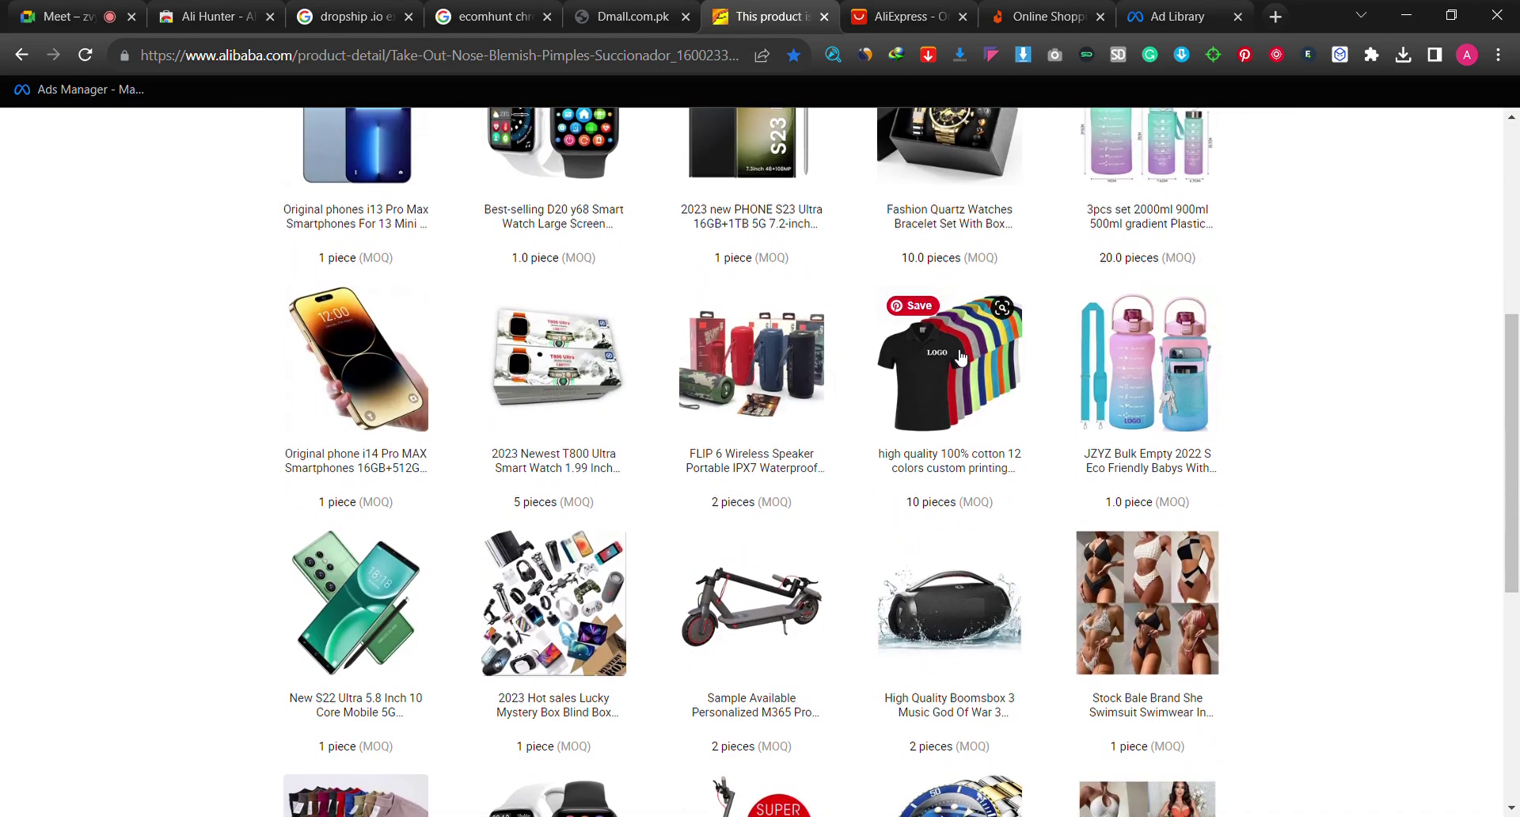
scroll(990, 435, "down", 1)
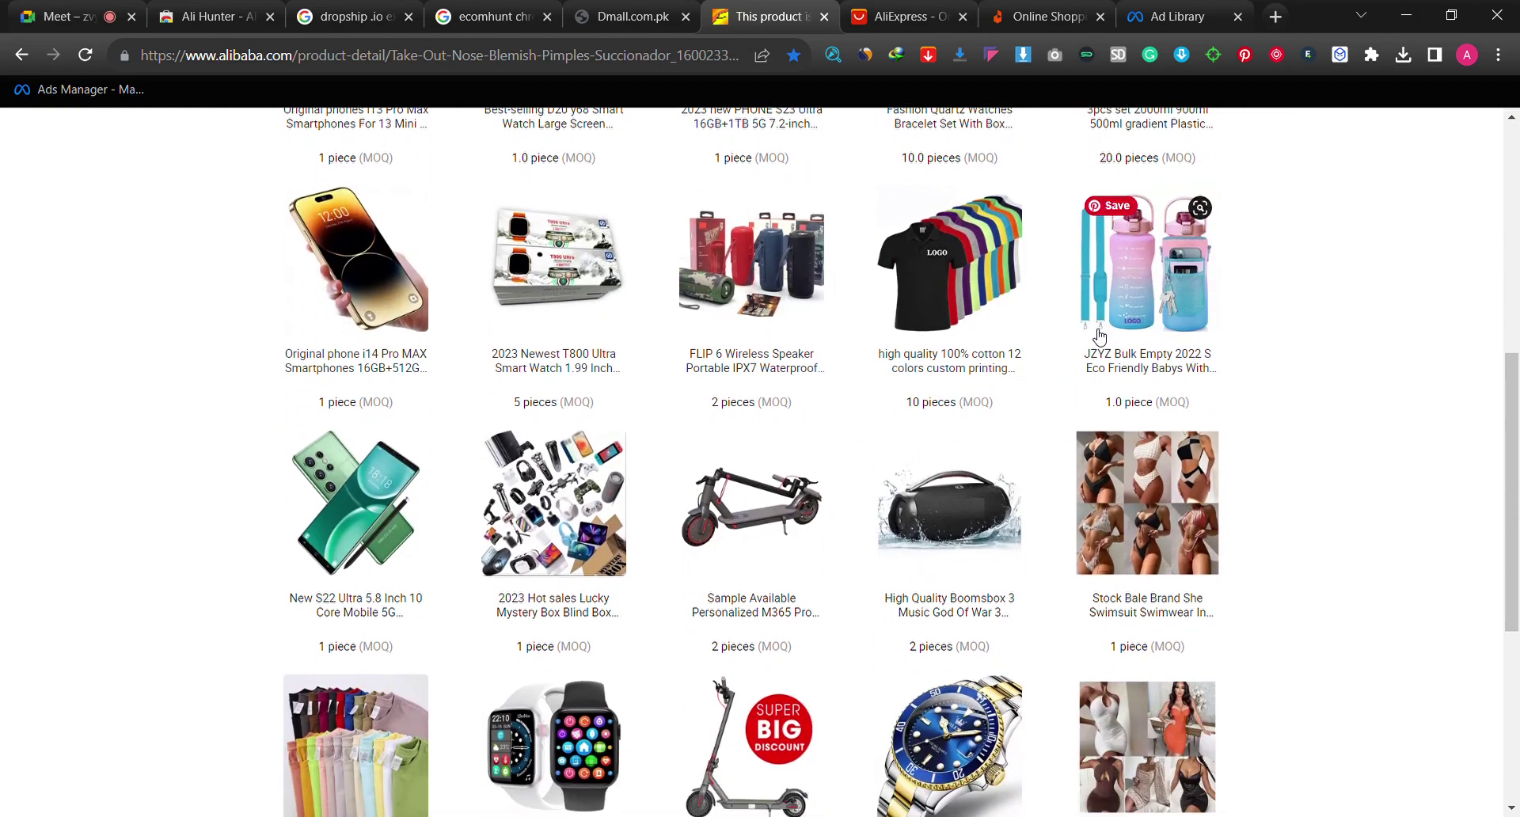
scroll(910, 424, "down", 2)
scroll(910, 425, "up", 2)
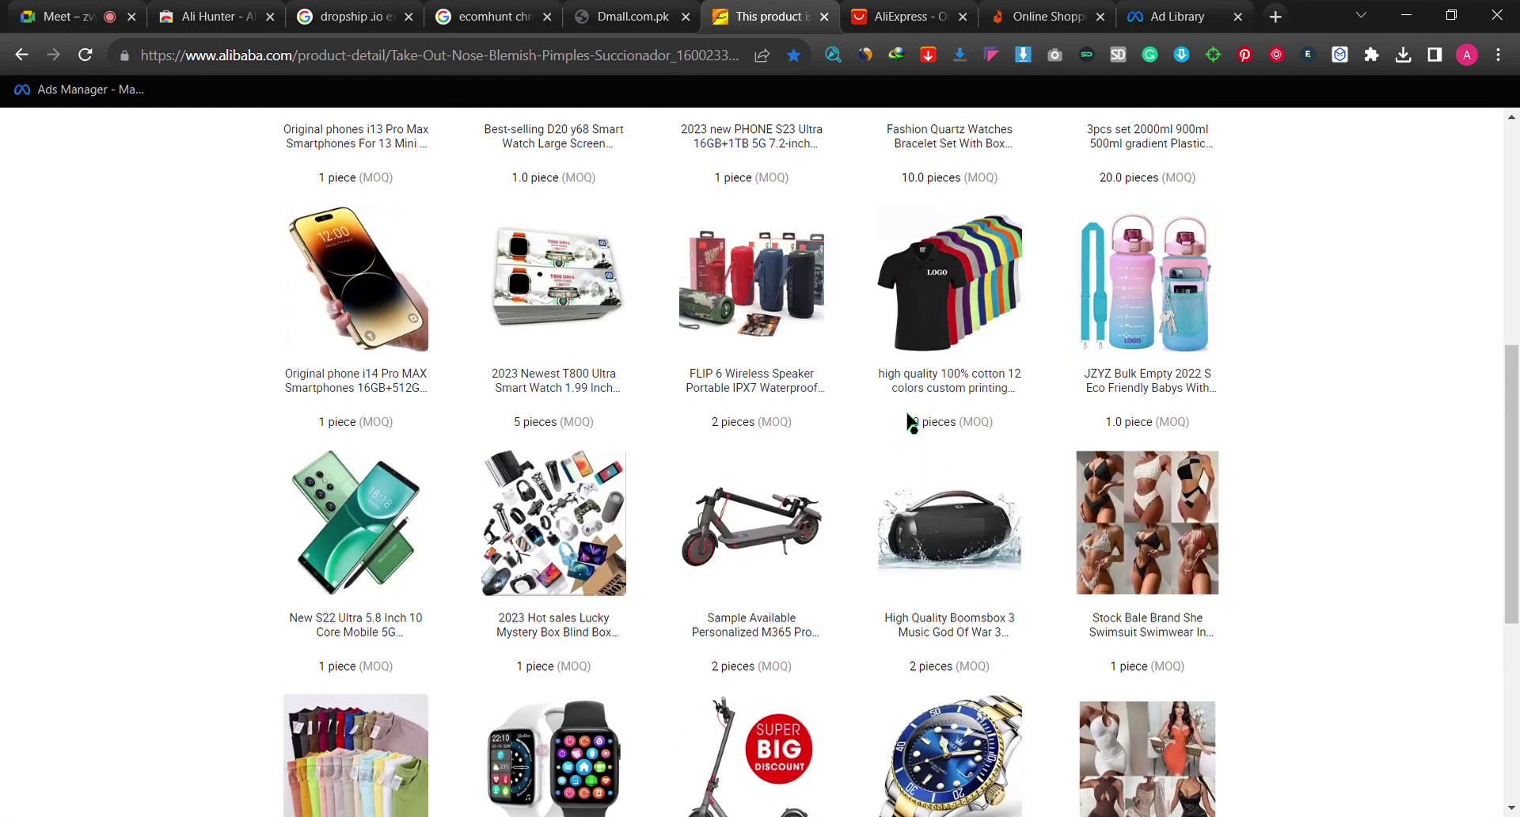
Step: Open the suggested JZYZ water bottle with strap, review its pricing and capacity options, and copy its full product title
left_click(1156, 283)
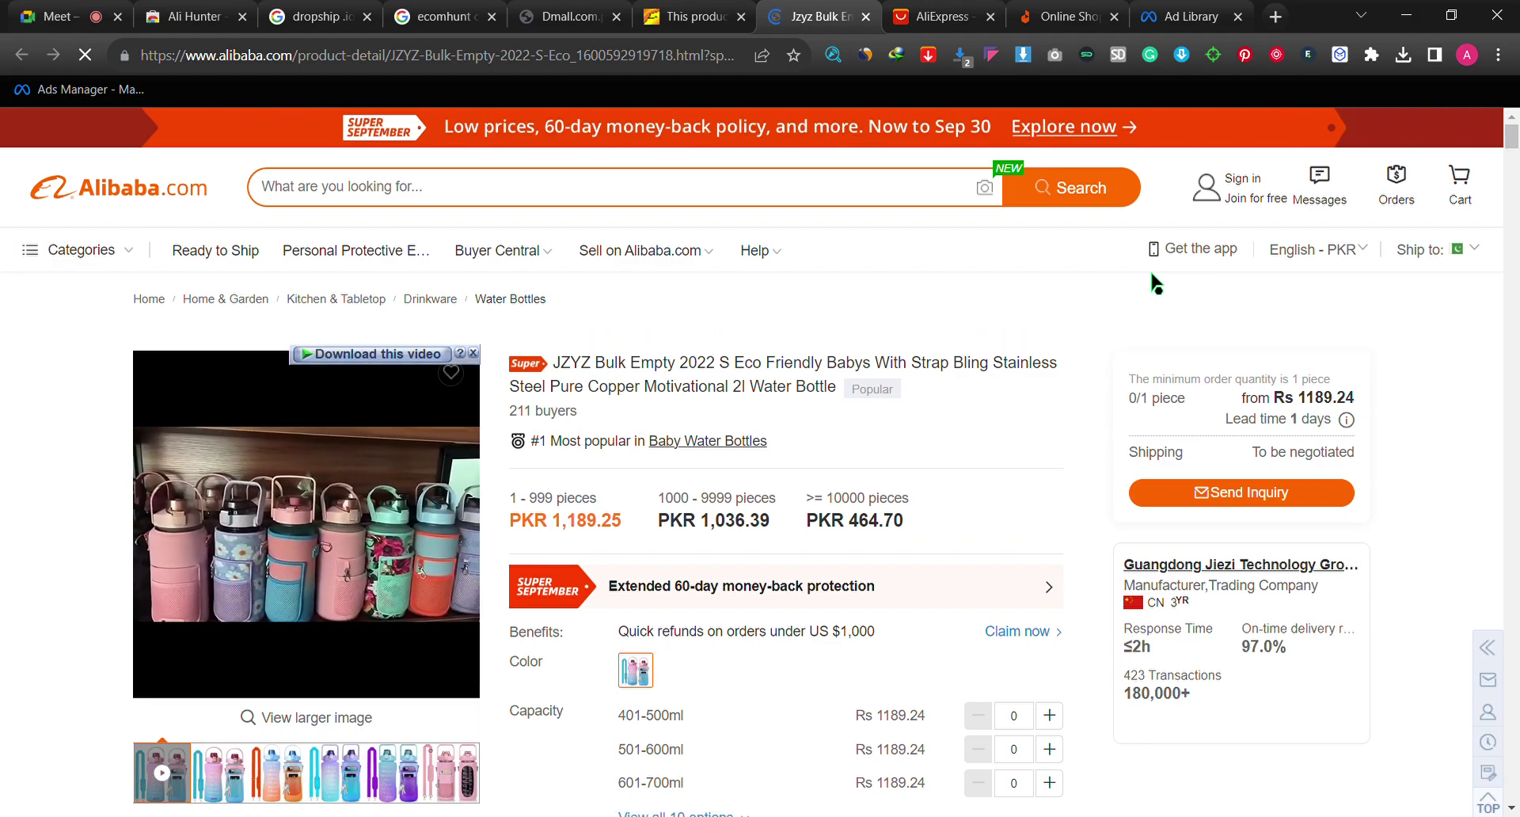
scroll(921, 491, "down", 3)
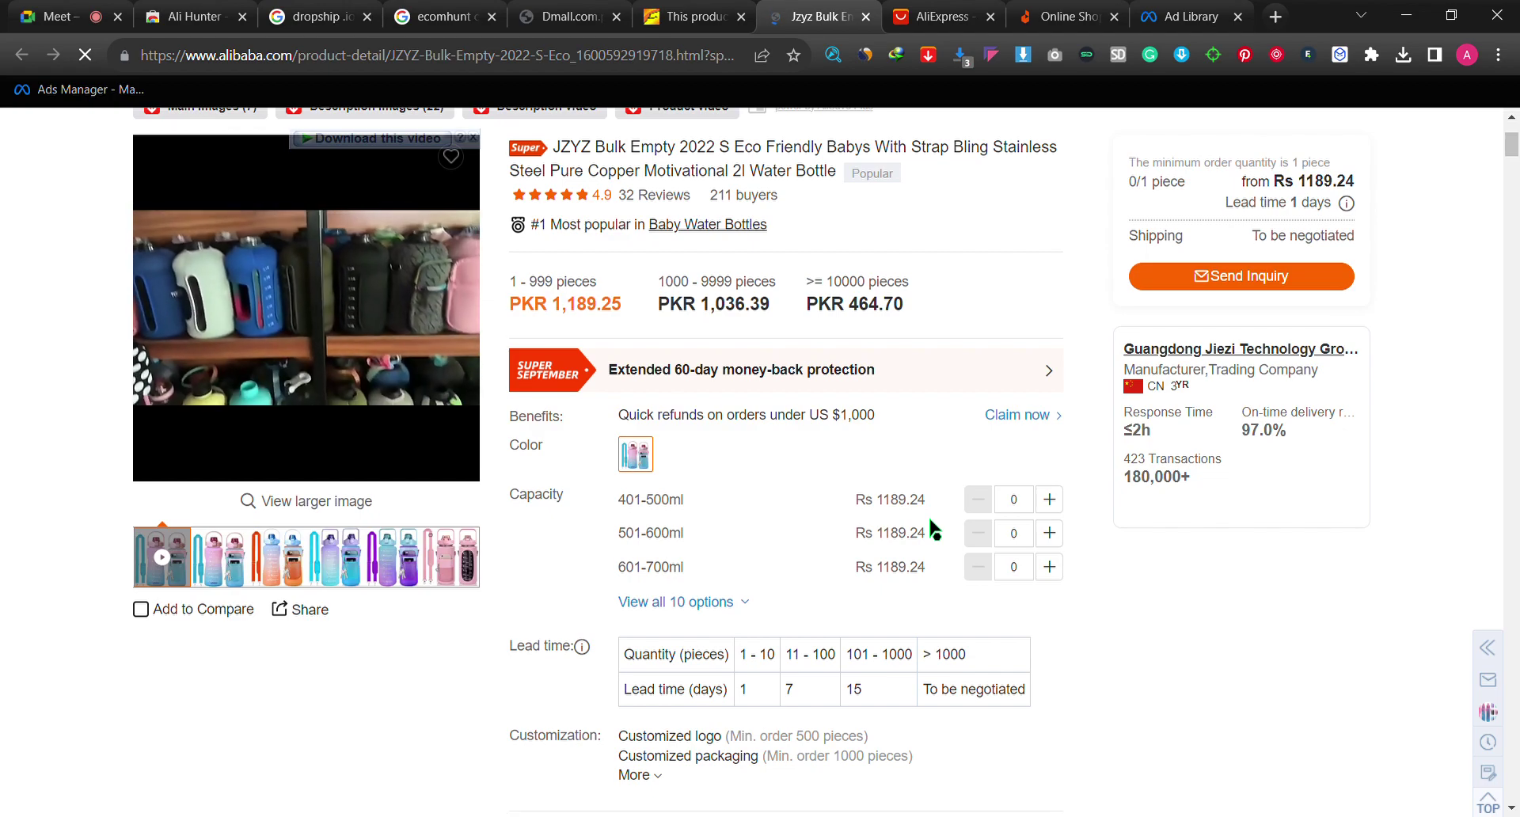
scroll(979, 376, "up", 3)
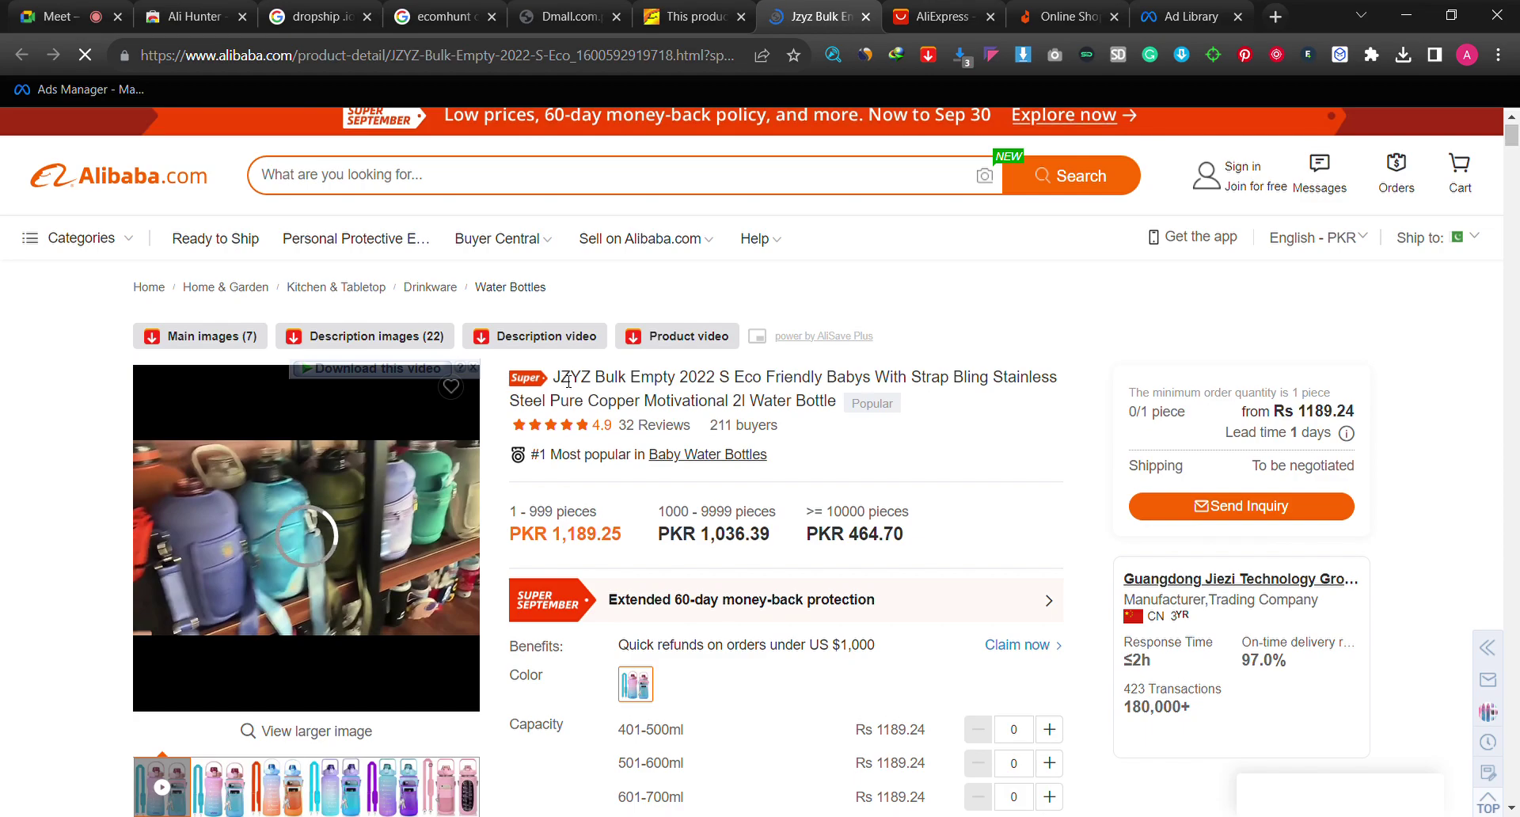
left_click_drag(562, 381, 843, 405)
key("ctrl+c")
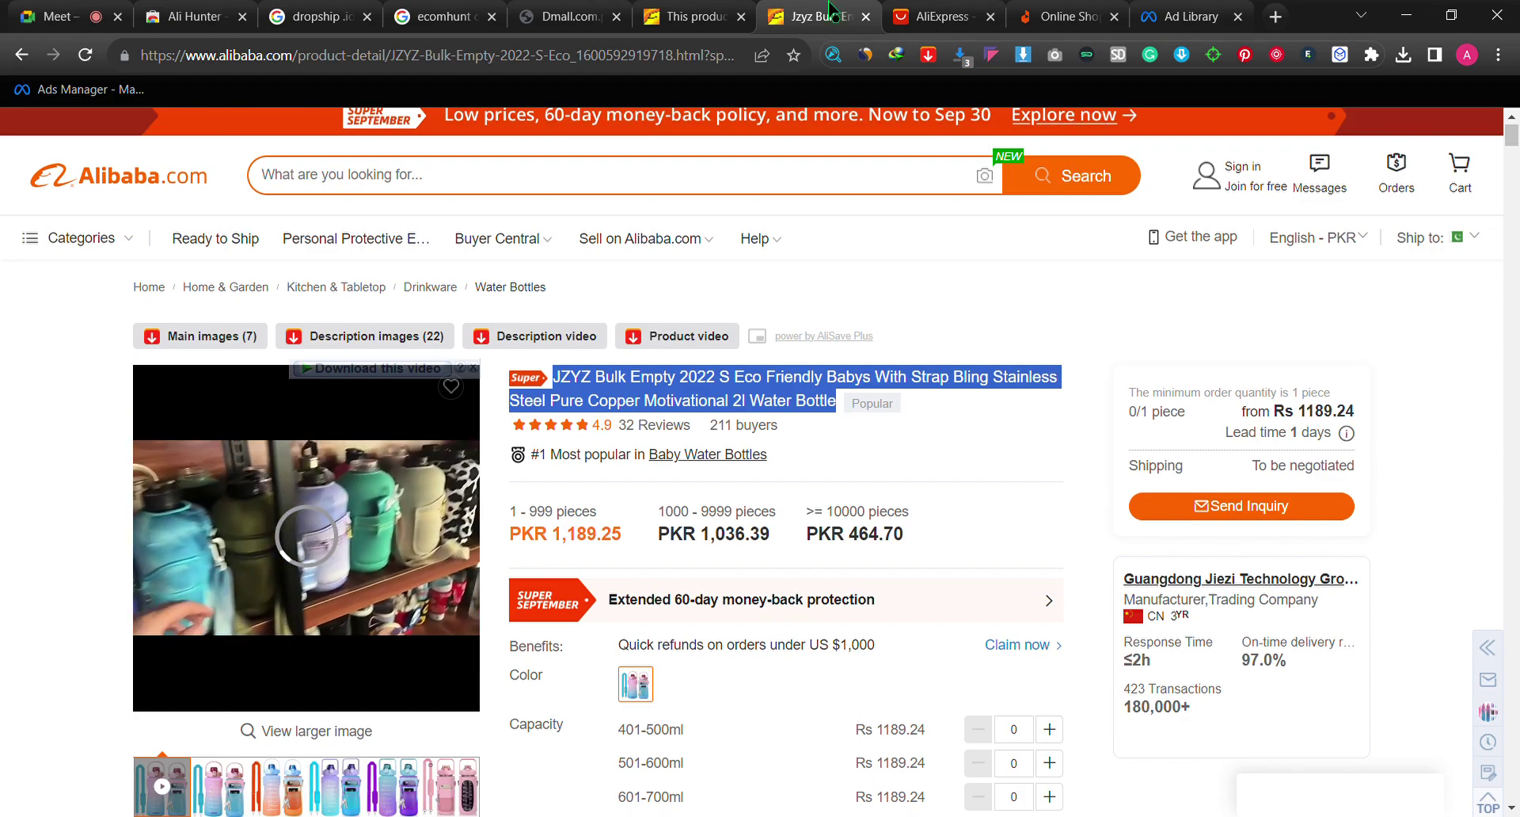
Step: Search AliExpress for "JZYZ Bulk Empty 2022 S Eco Friendly Babys With Str" and look through the results for the bottle
left_click(942, 16)
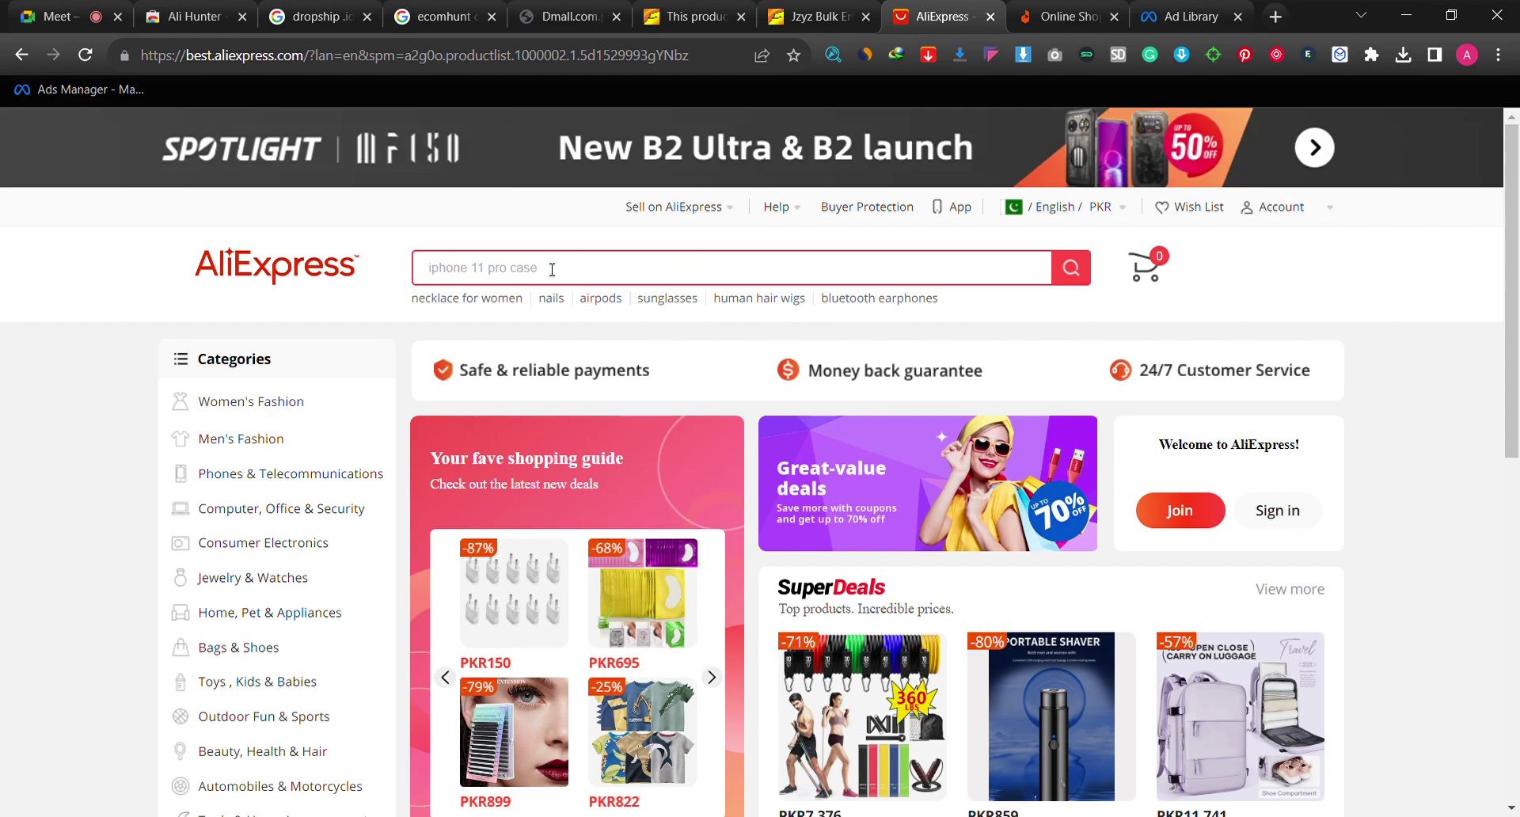
type("JZYZ Bulk Empty 2022 S Eco Friendly Babys With Str")
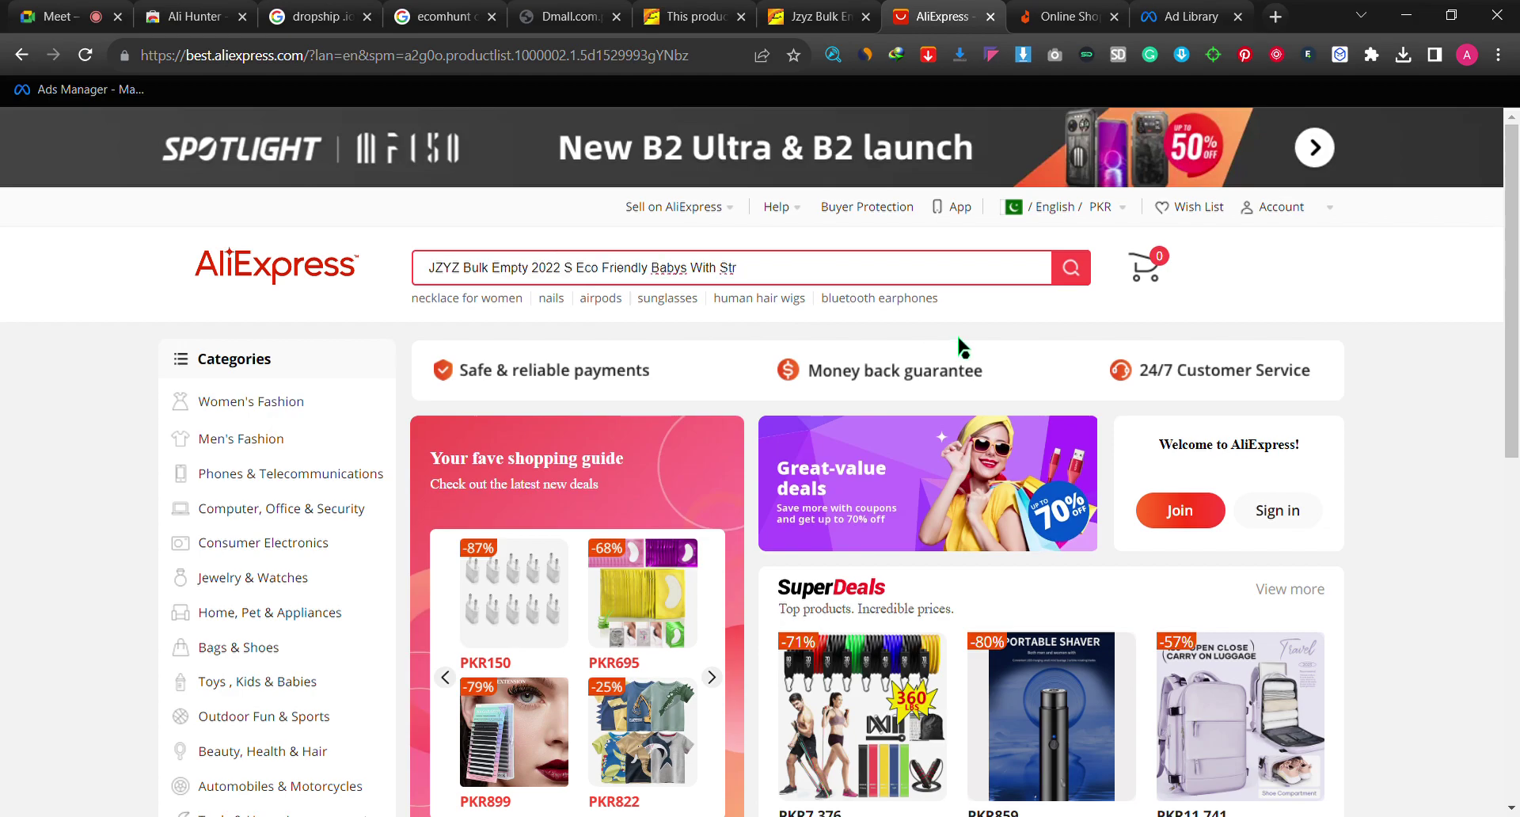
left_click(1067, 272)
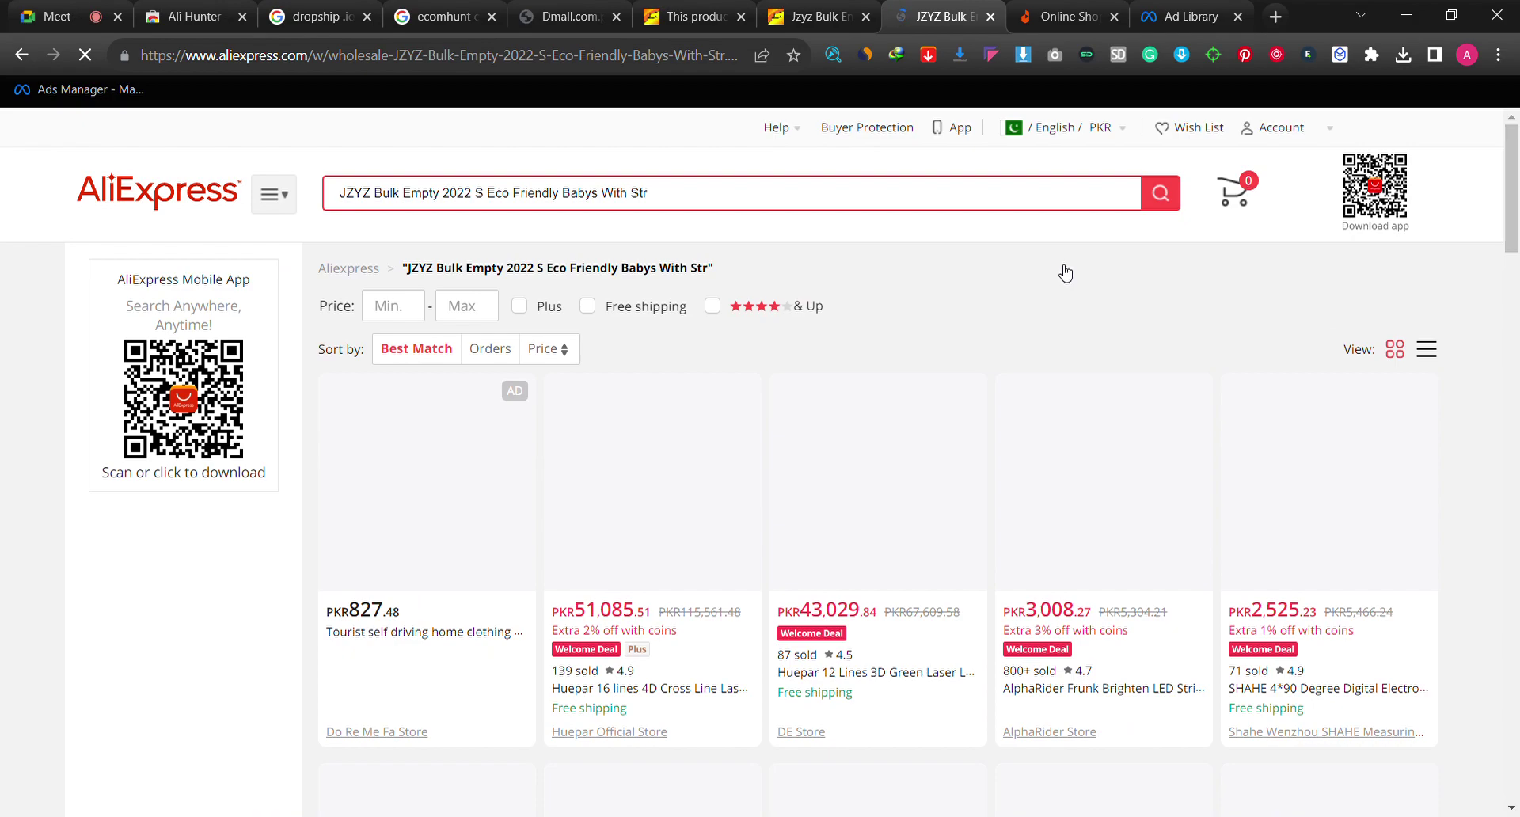
scroll(918, 600, "down", 8)
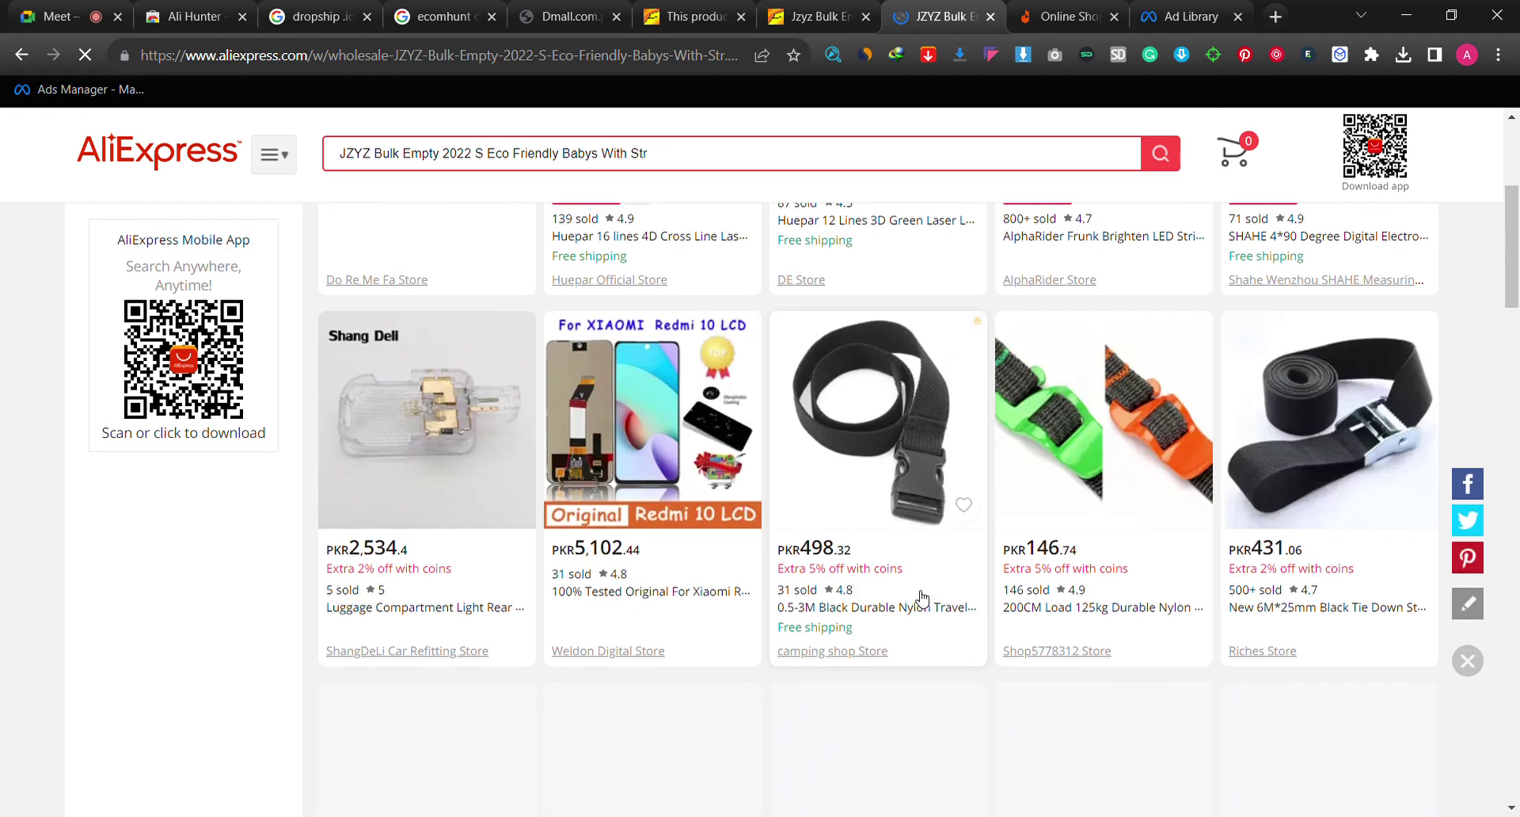
scroll(922, 599, "down", 8)
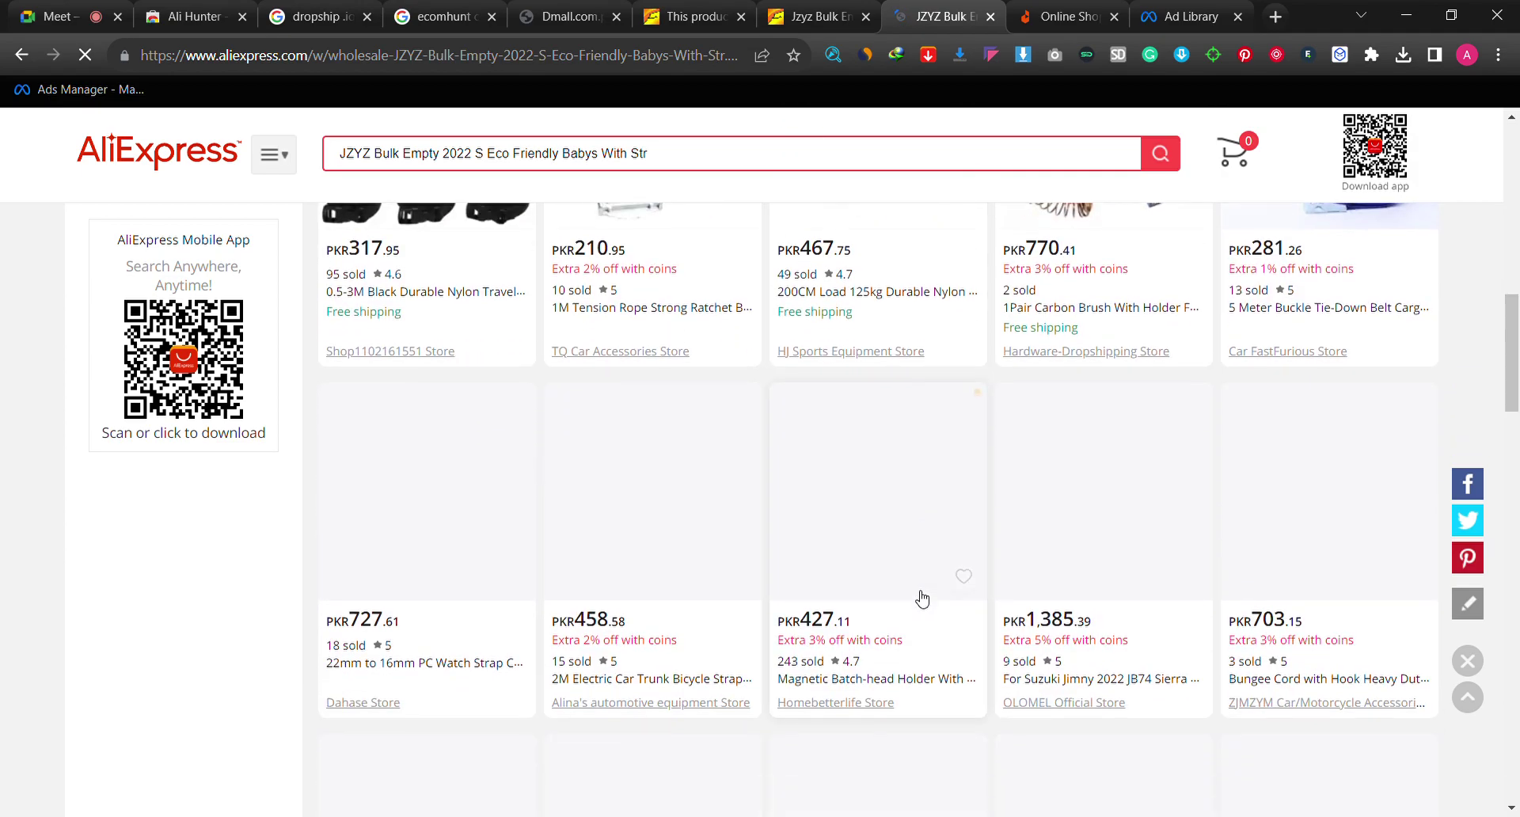
scroll(918, 599, "down", 10)
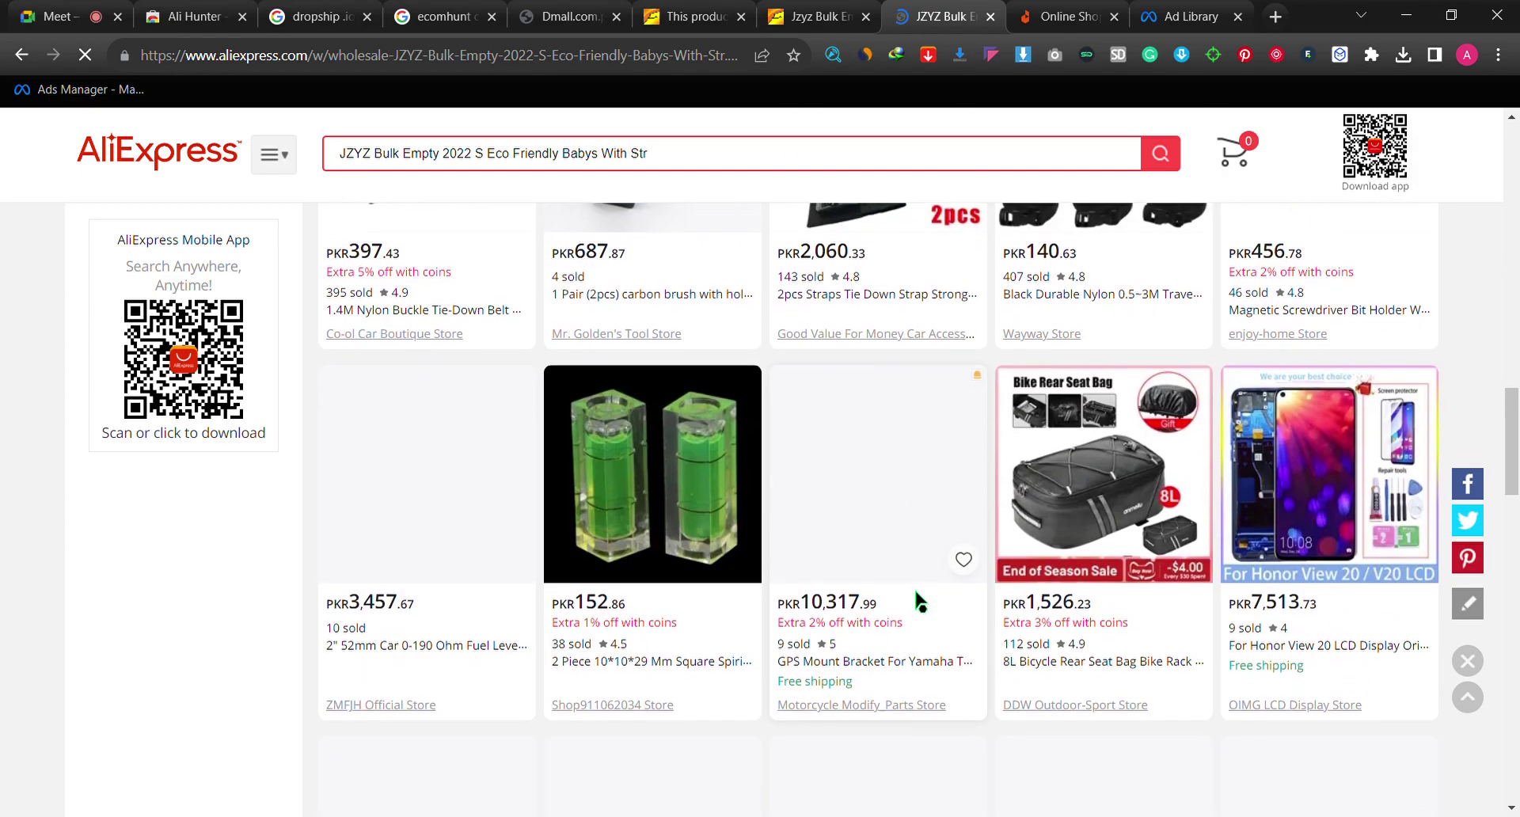
scroll(922, 599, "down", 7)
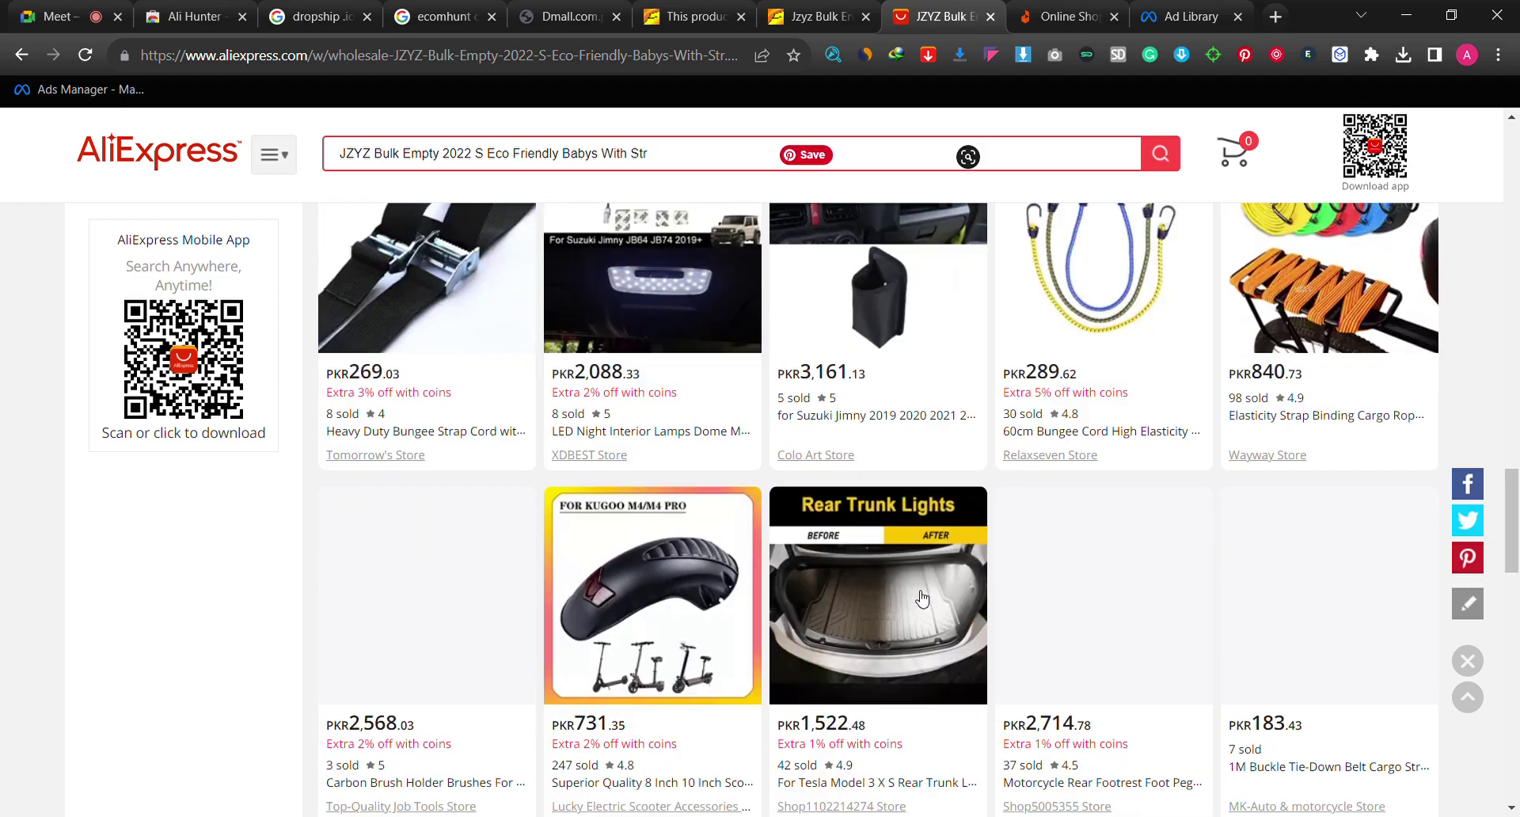
scroll(922, 599, "down", 9)
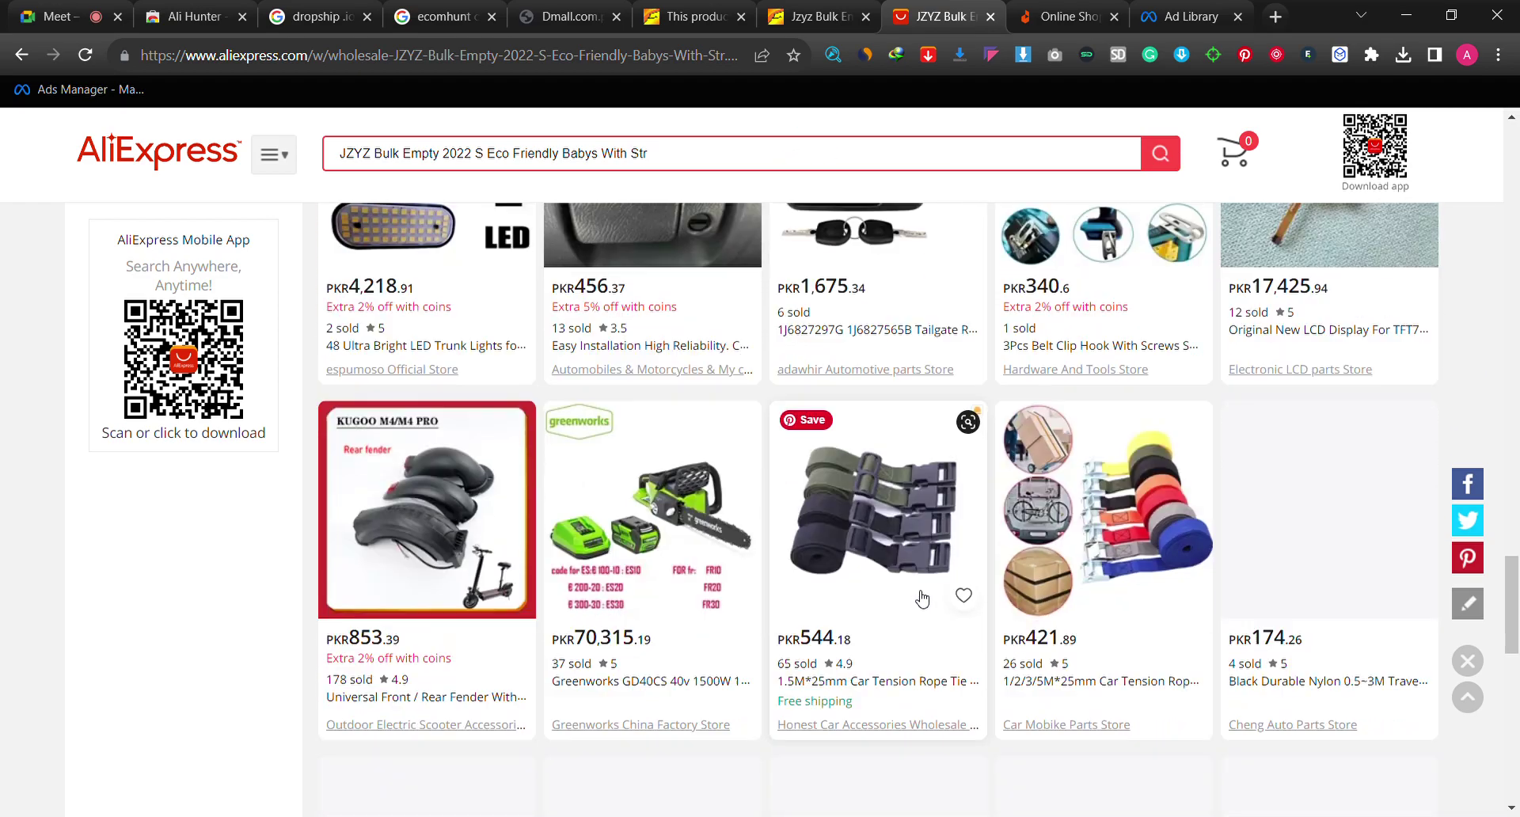
Step: Search Daraz for the copied full title of the JZYZ water bottle
left_click(1096, 18)
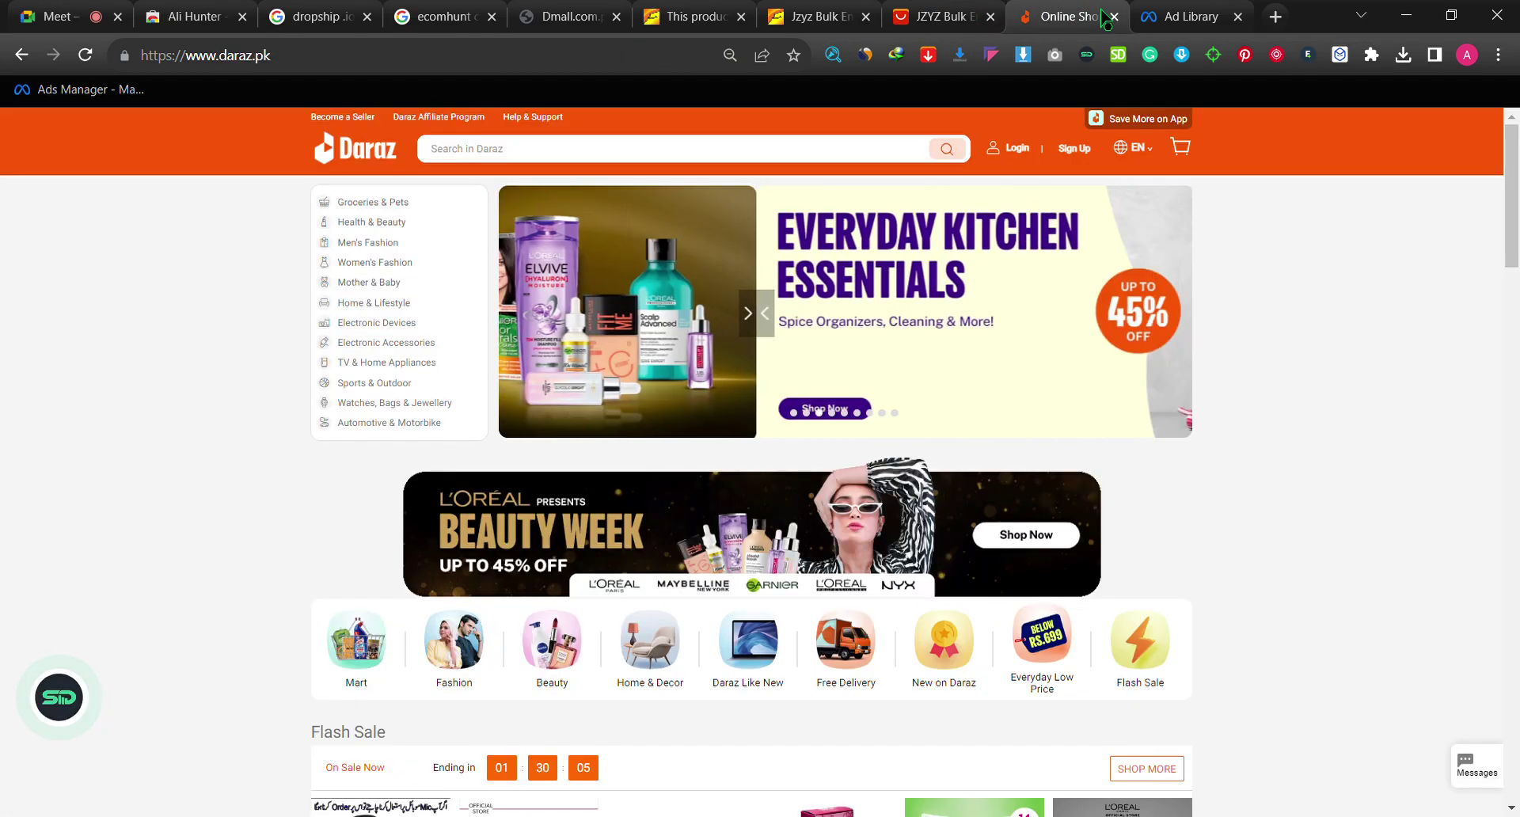
left_click(582, 153)
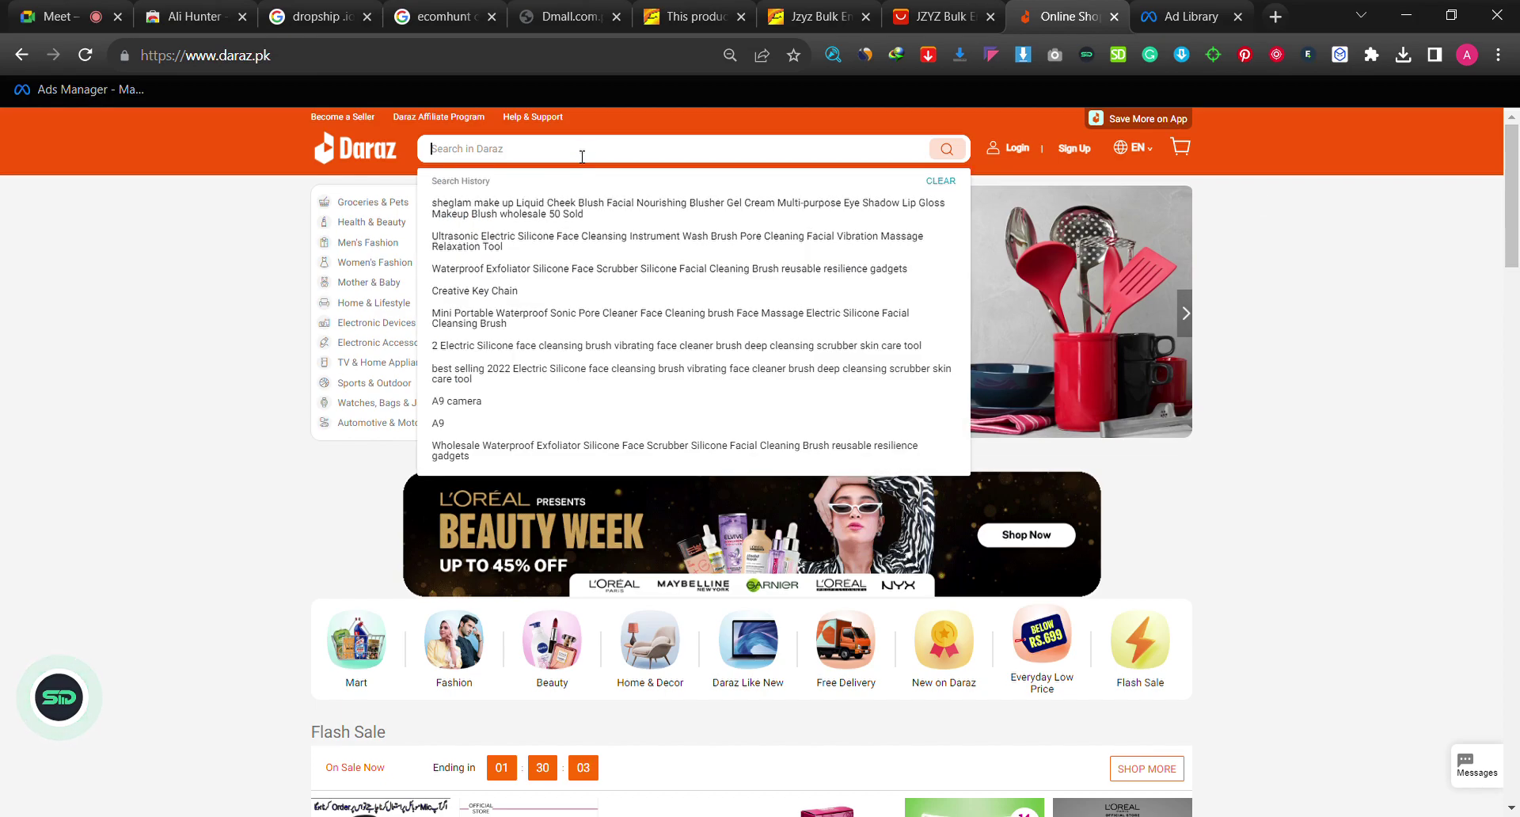
key("ctrl+v")
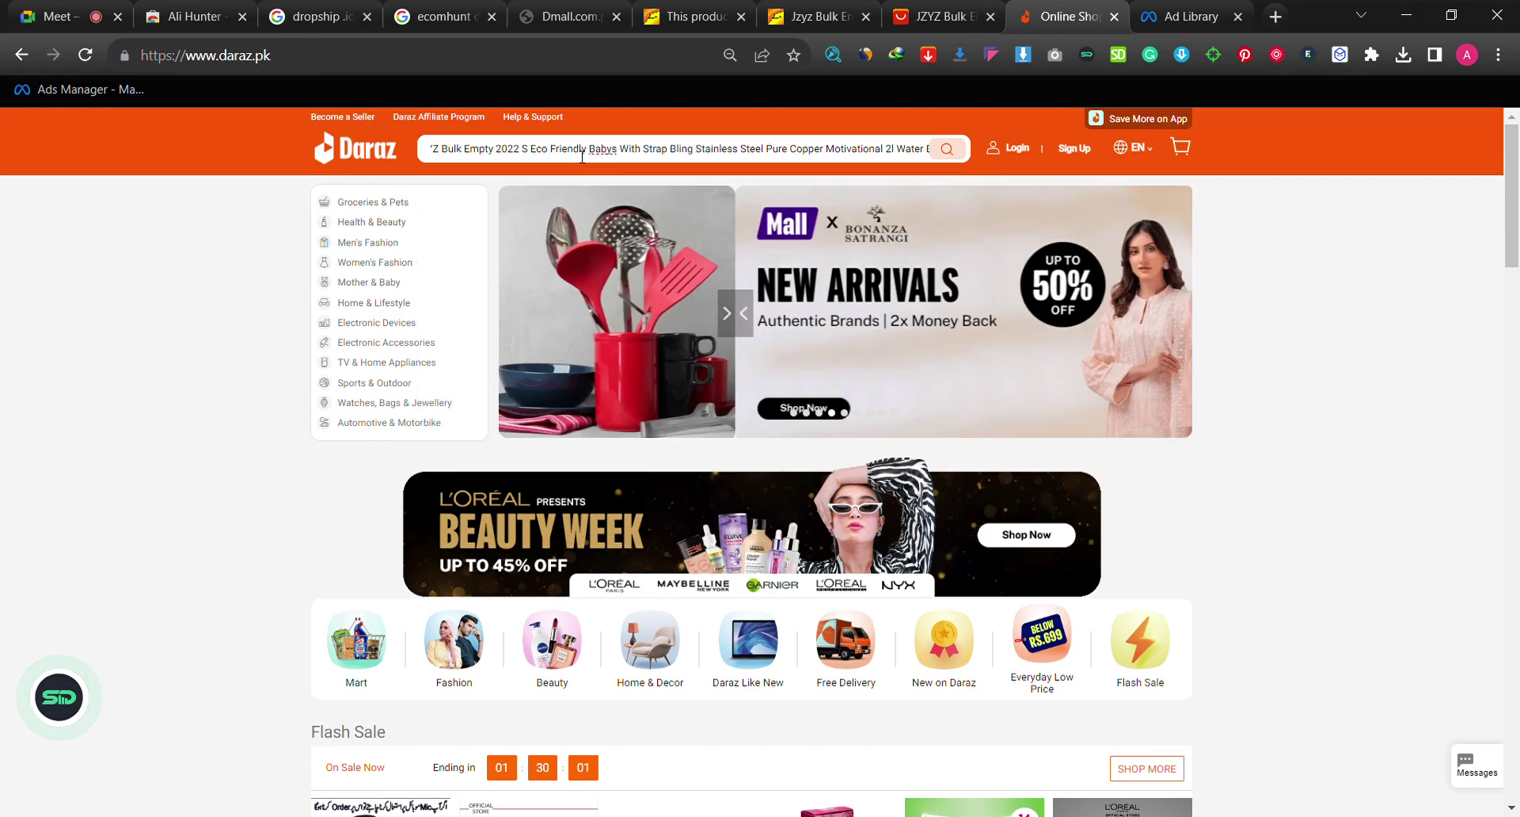
key("Return")
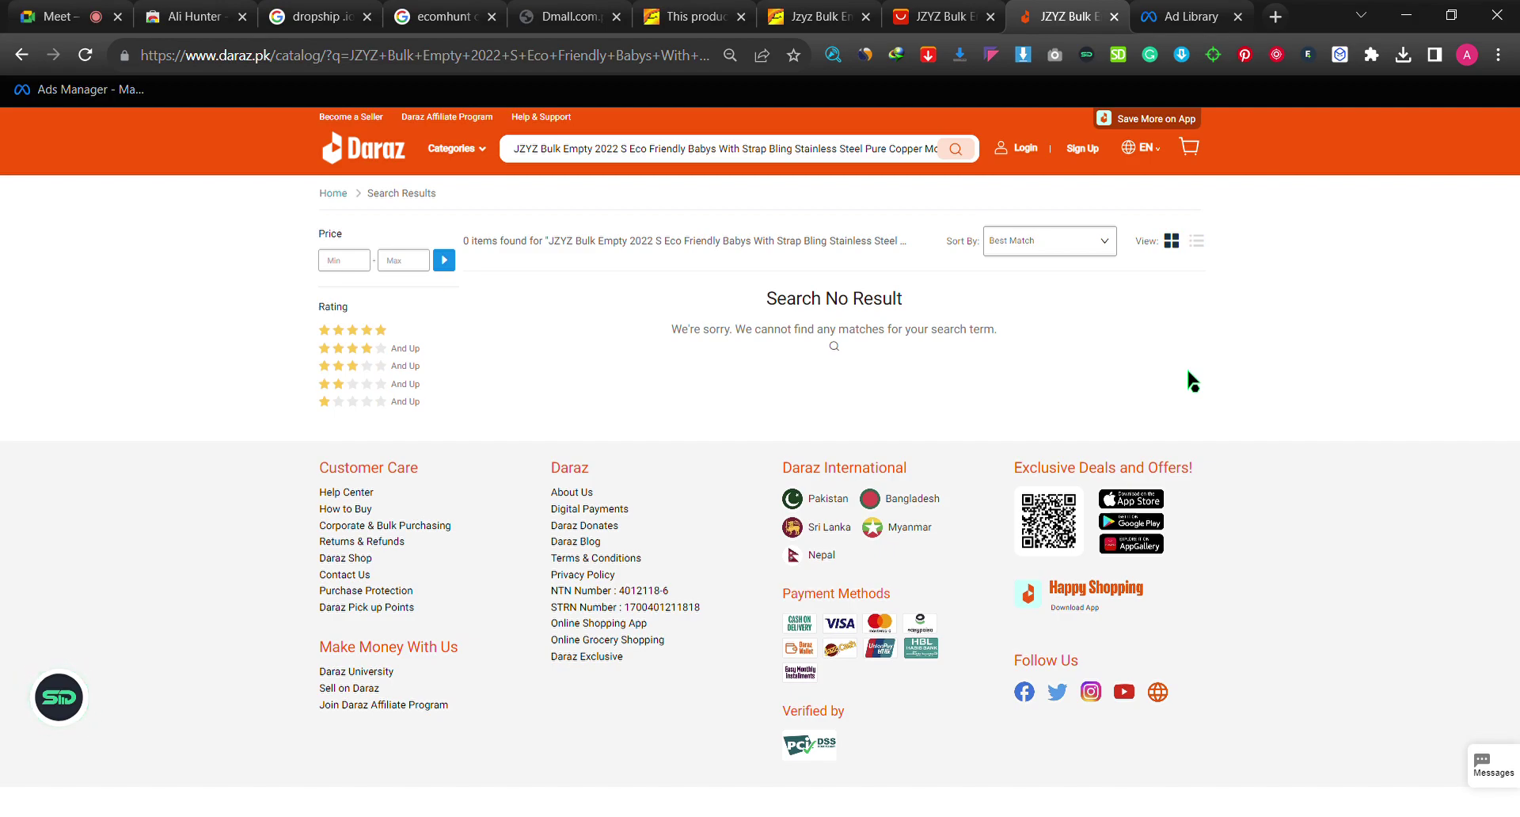
Step: Search the Meta Ad Library for the copied full title of the JZYZ water bottle, with the ad category set to All ads
left_click(1180, 25)
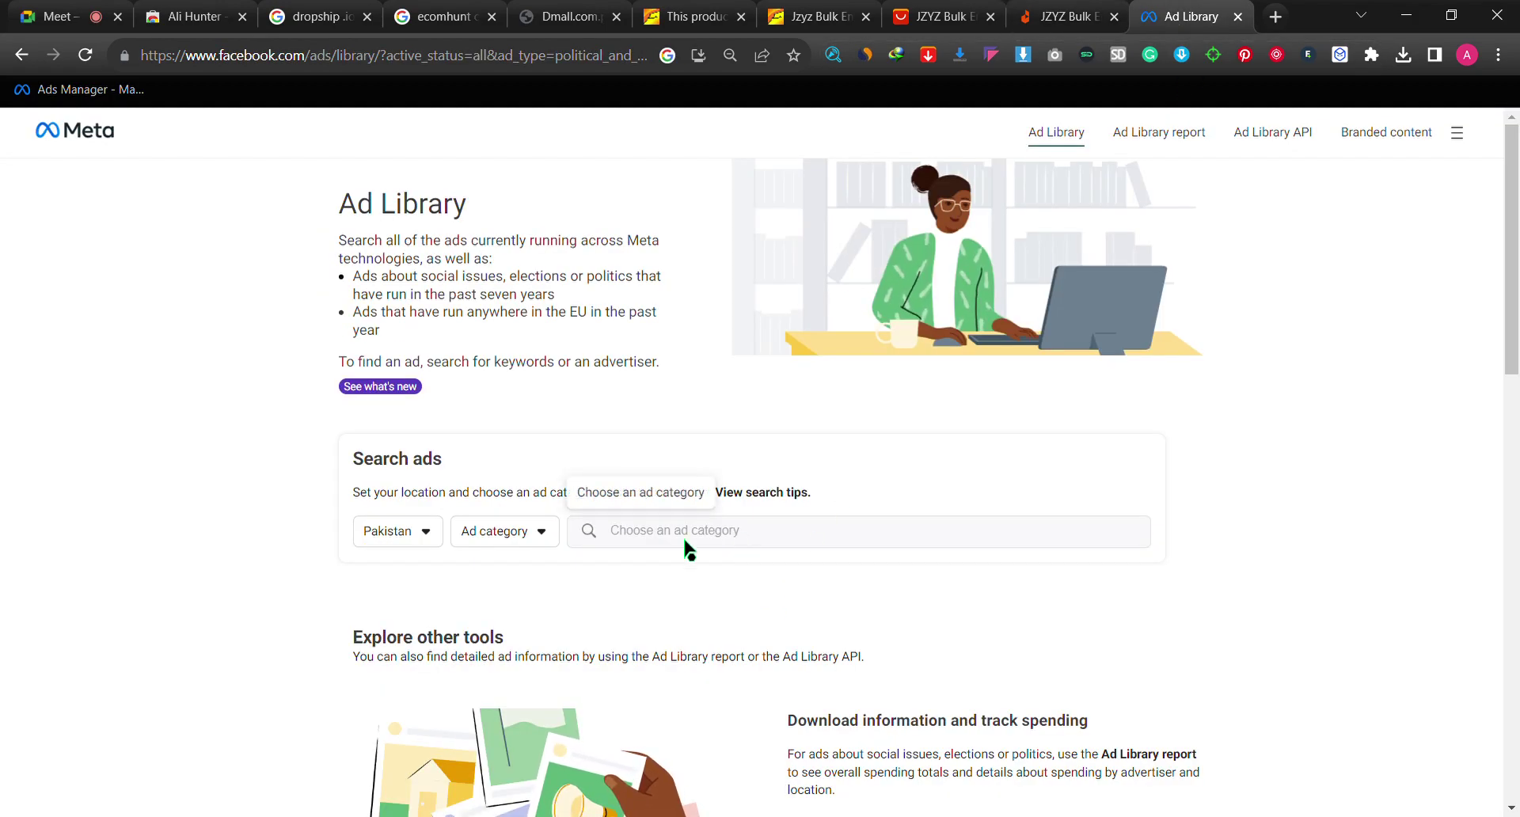
left_click(516, 535)
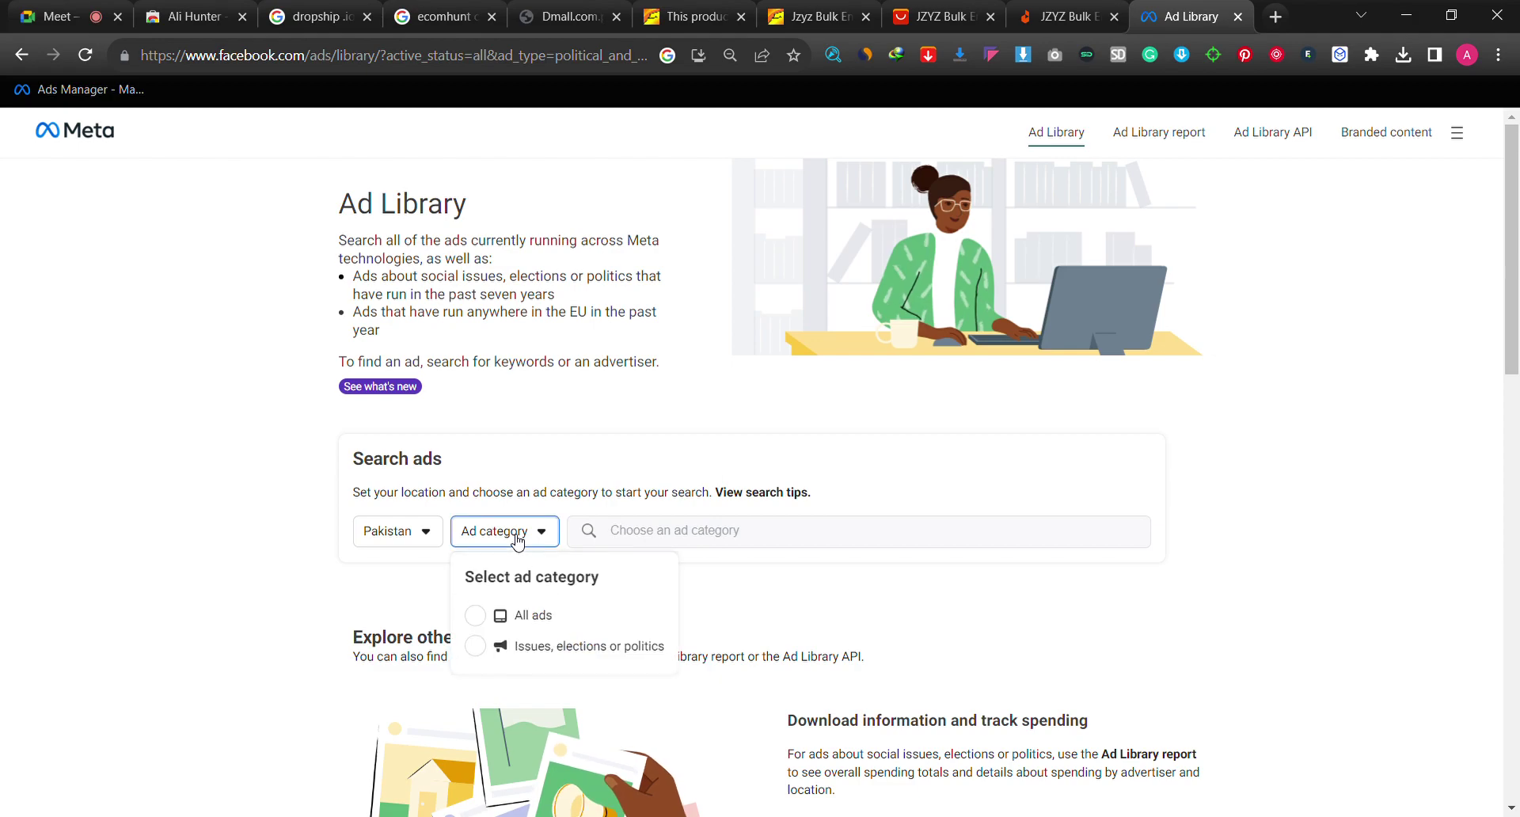
left_click(497, 616)
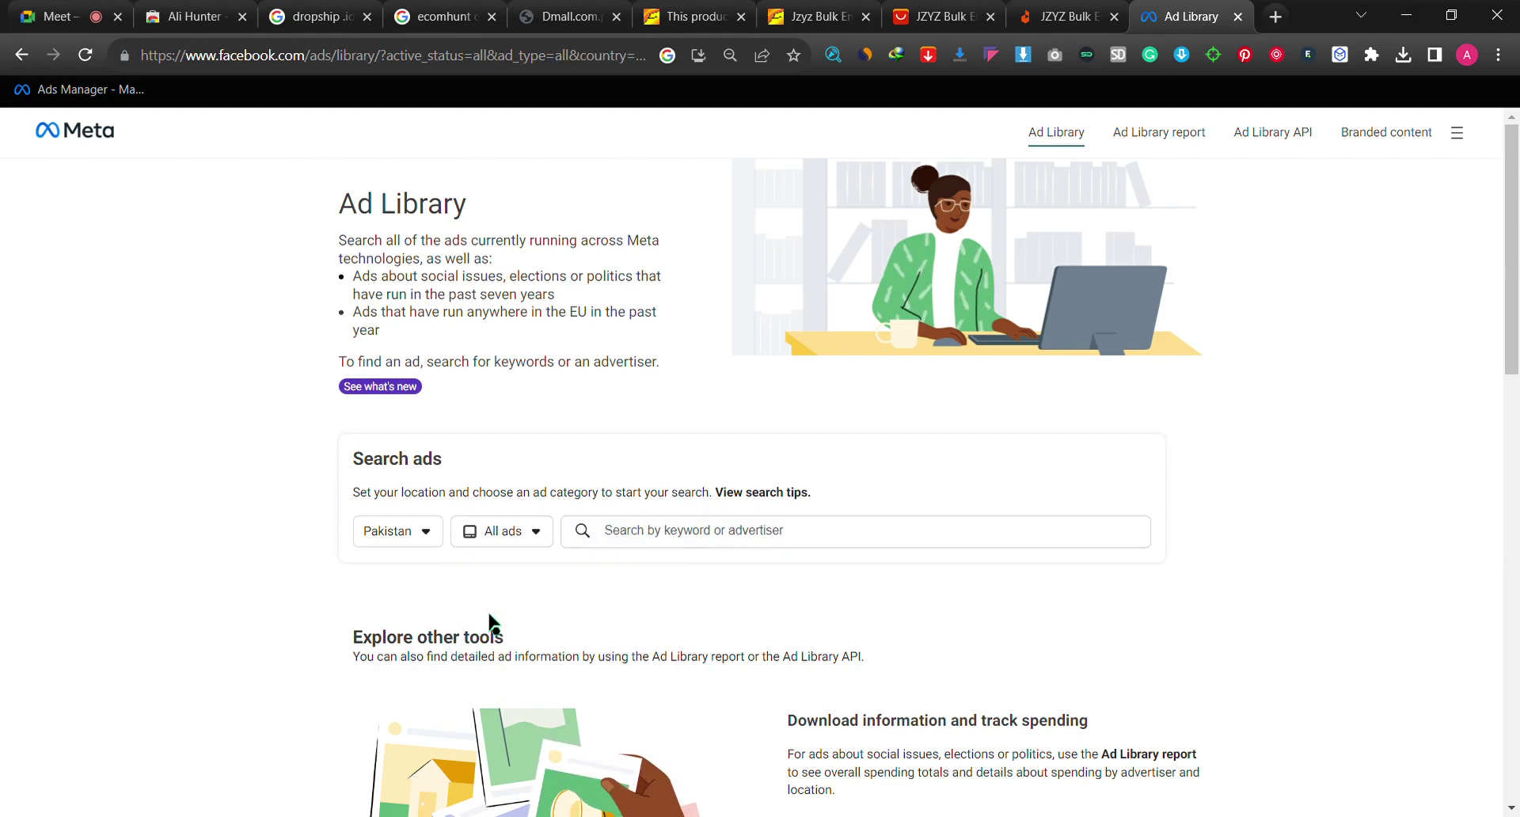
left_click(621, 530)
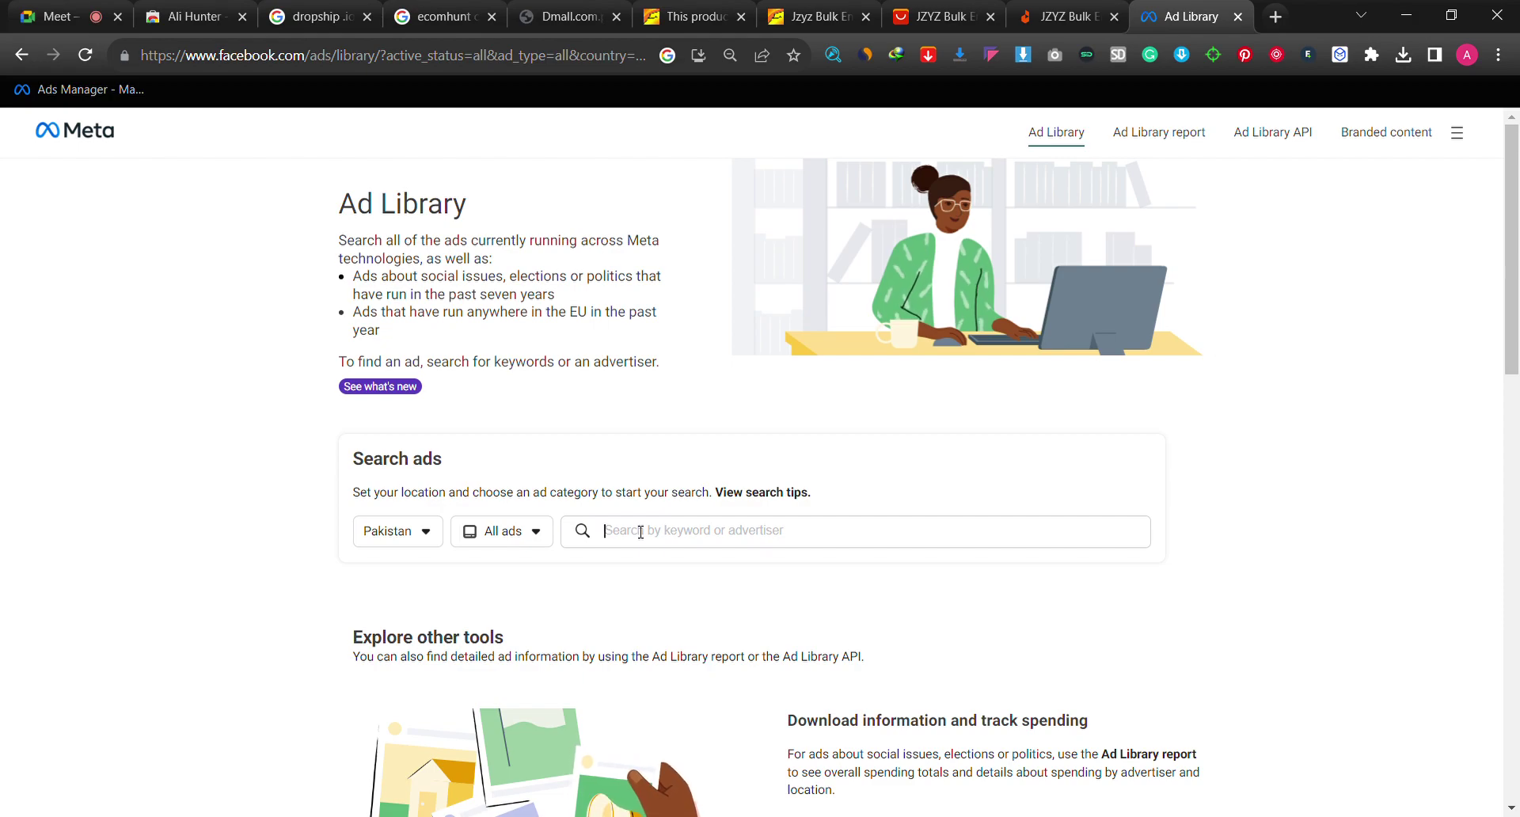
left_click(640, 532)
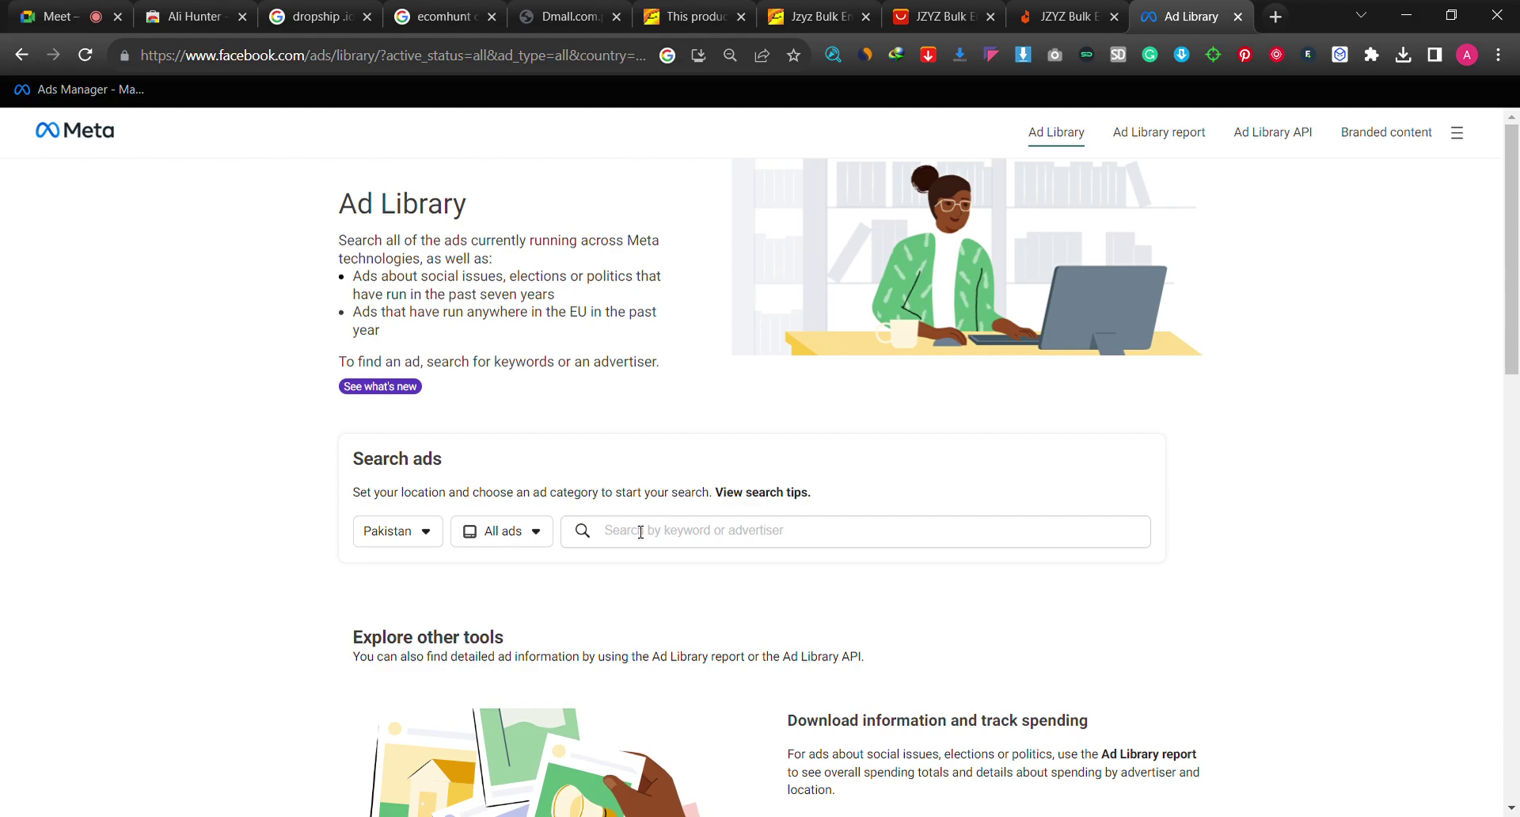
key("ctrl+v")
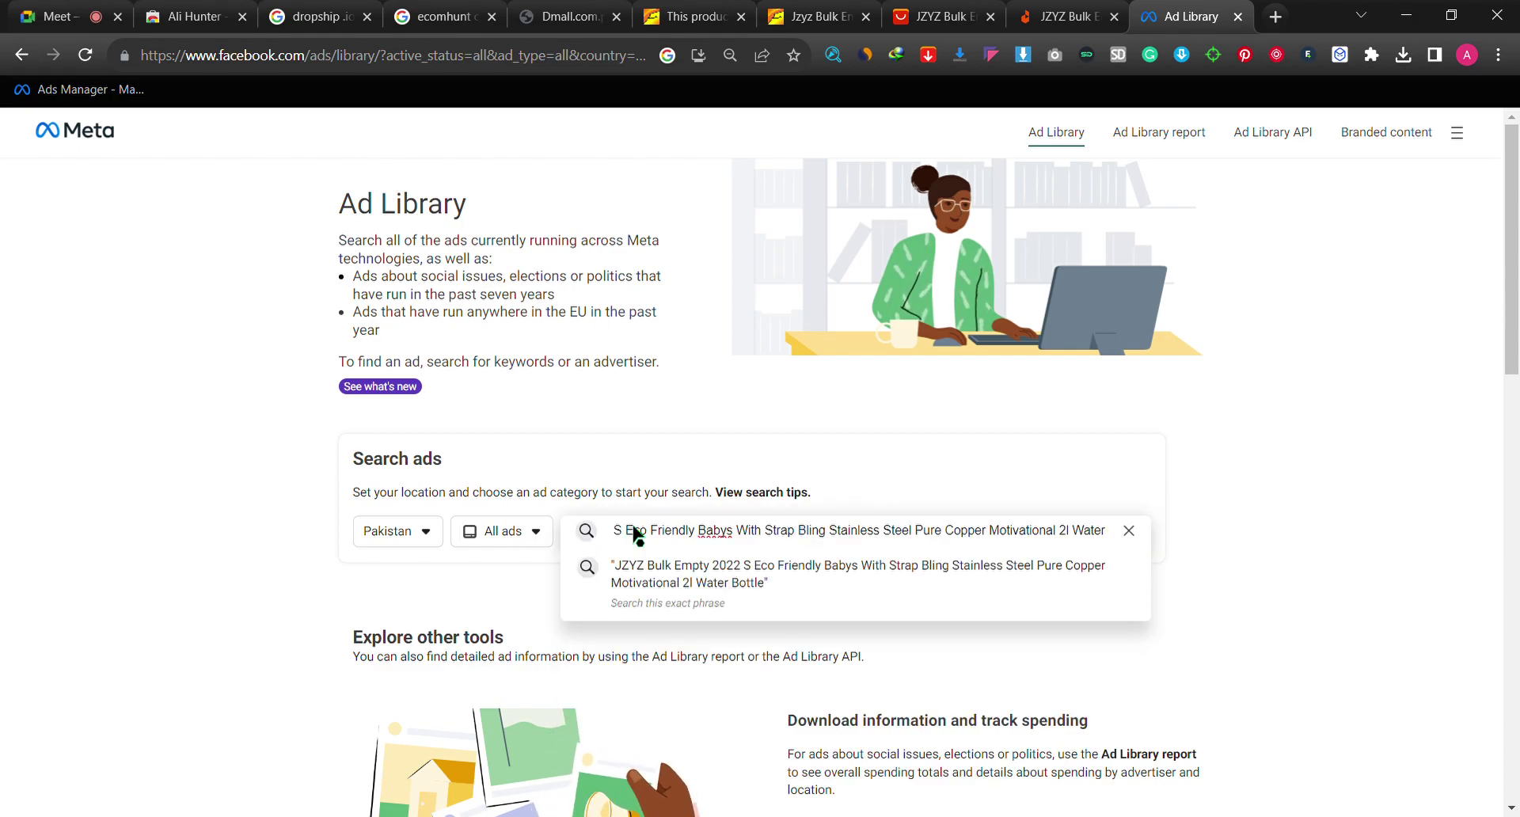
key("Return")
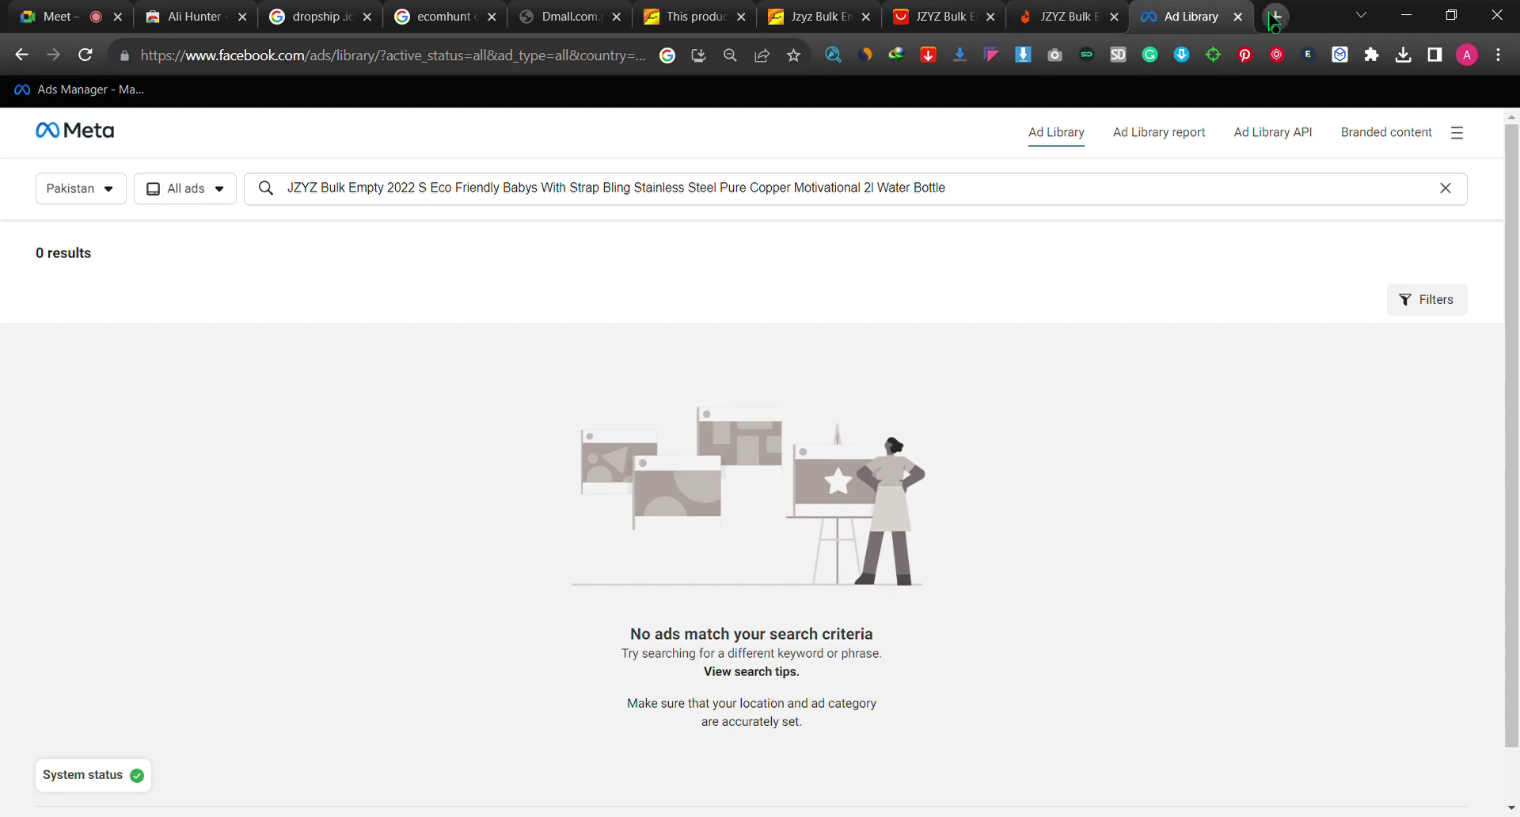
Step: Open a blank browser tab and return to the AliExpress results for the JZYZ bottle search to look through the listed products
left_click(1275, 17)
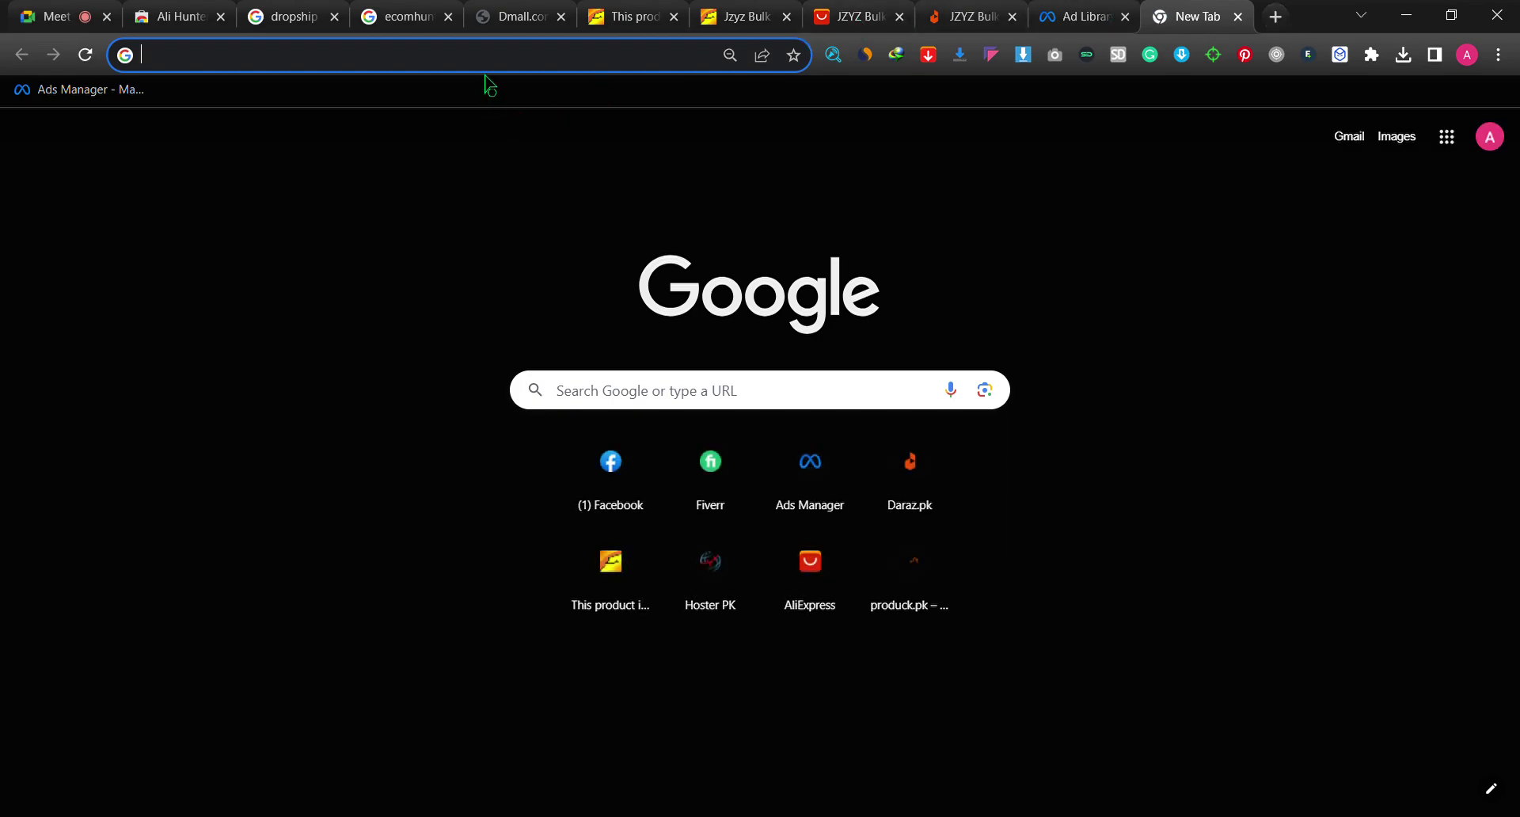
left_click(1370, 57)
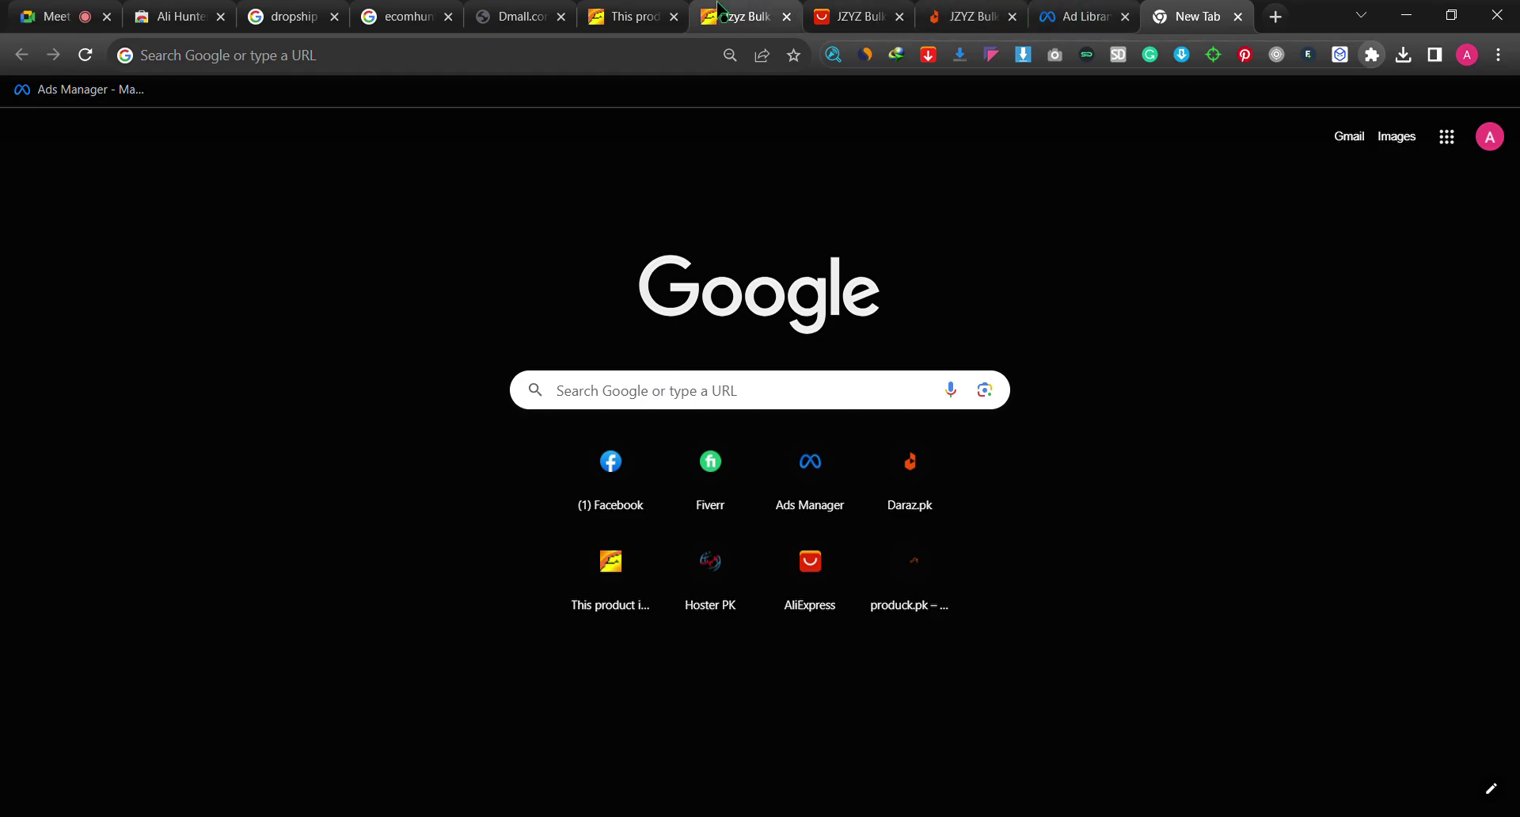
left_click(740, 16)
left_click(847, 17)
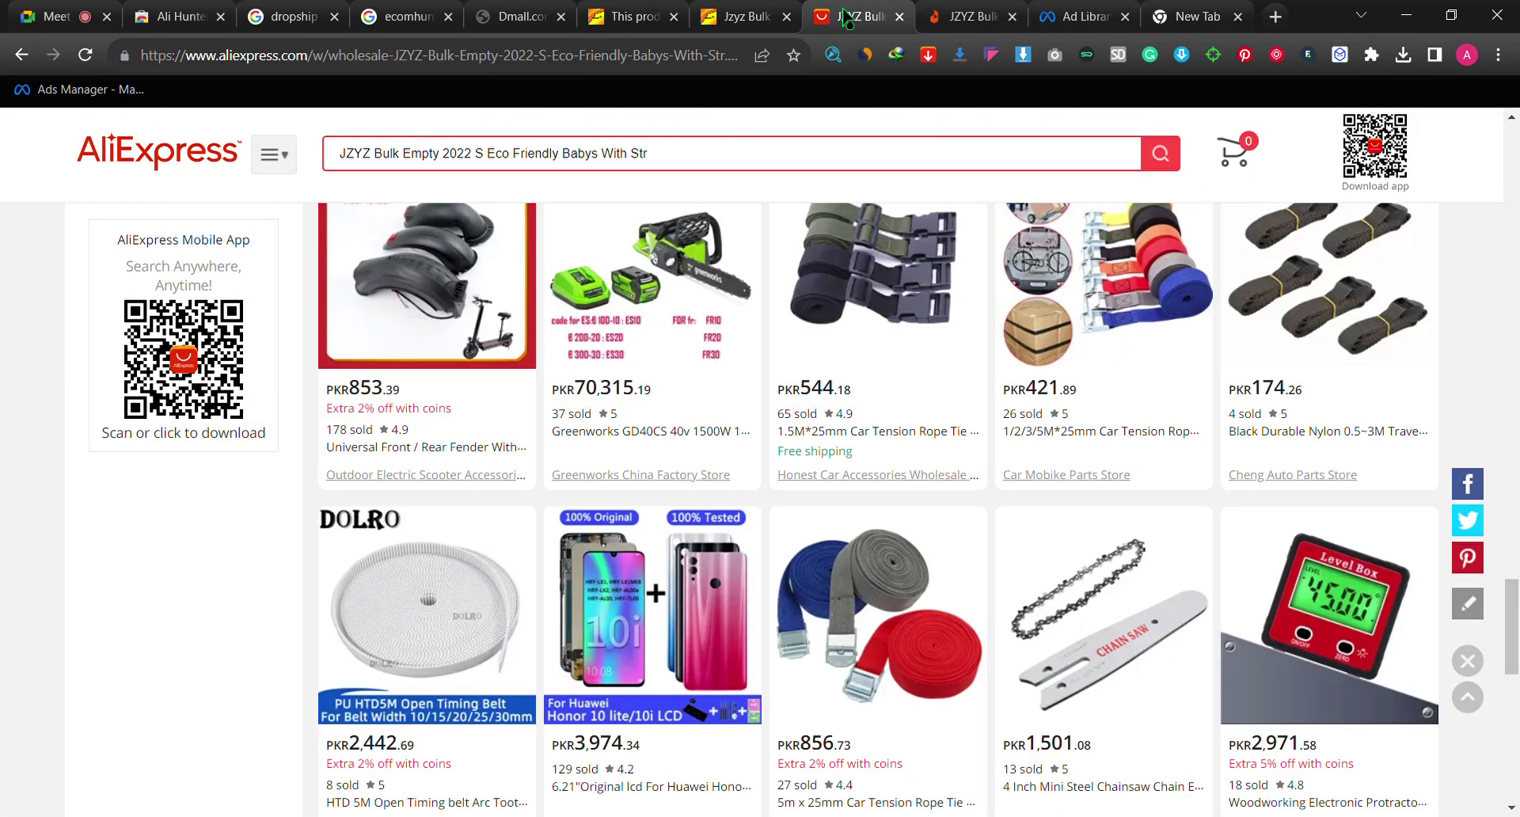
scroll(918, 429, "down", 5)
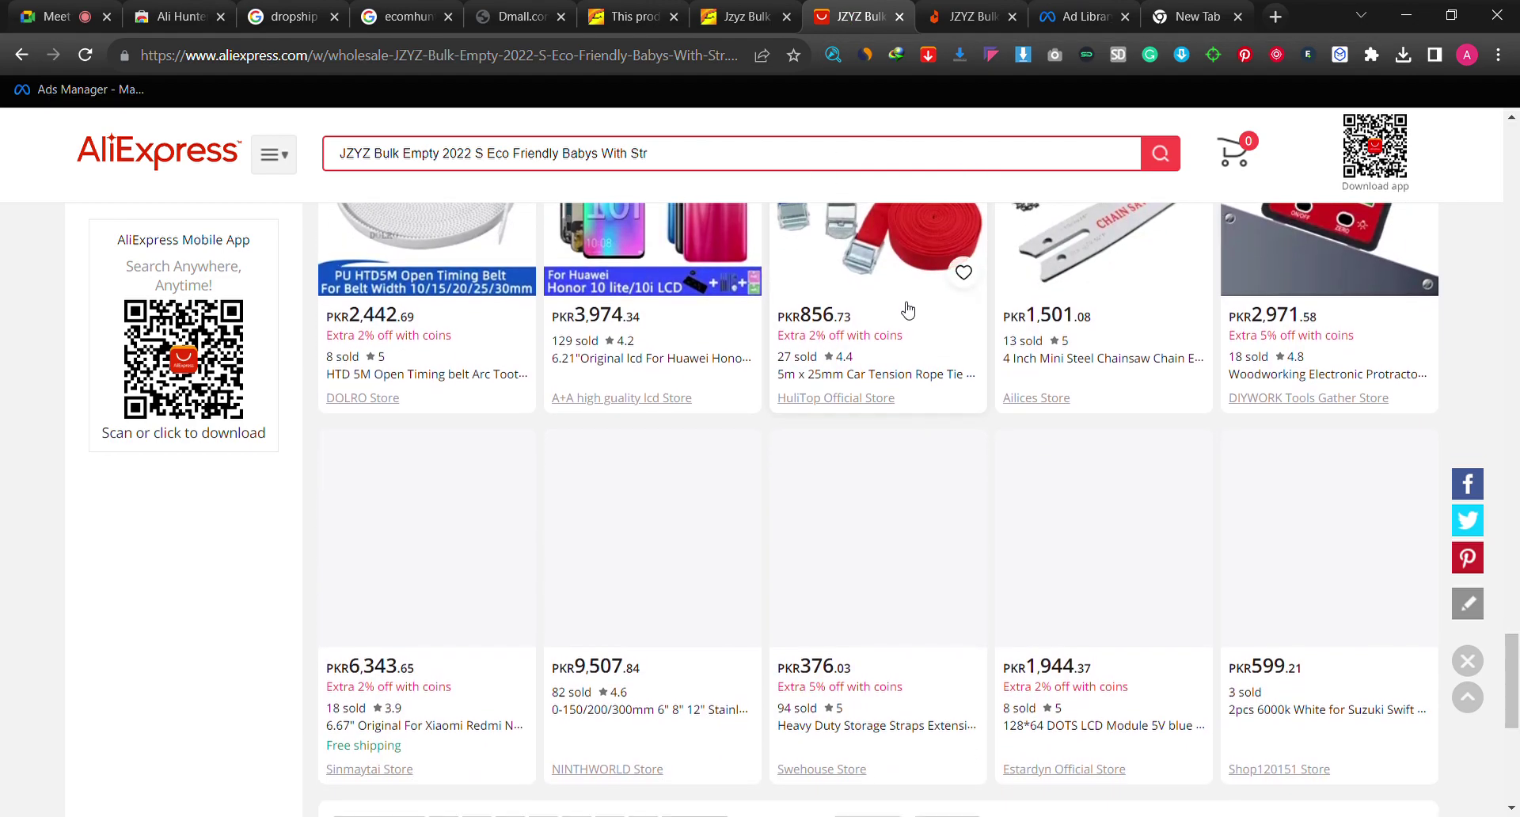
scroll(908, 310, "up", 5)
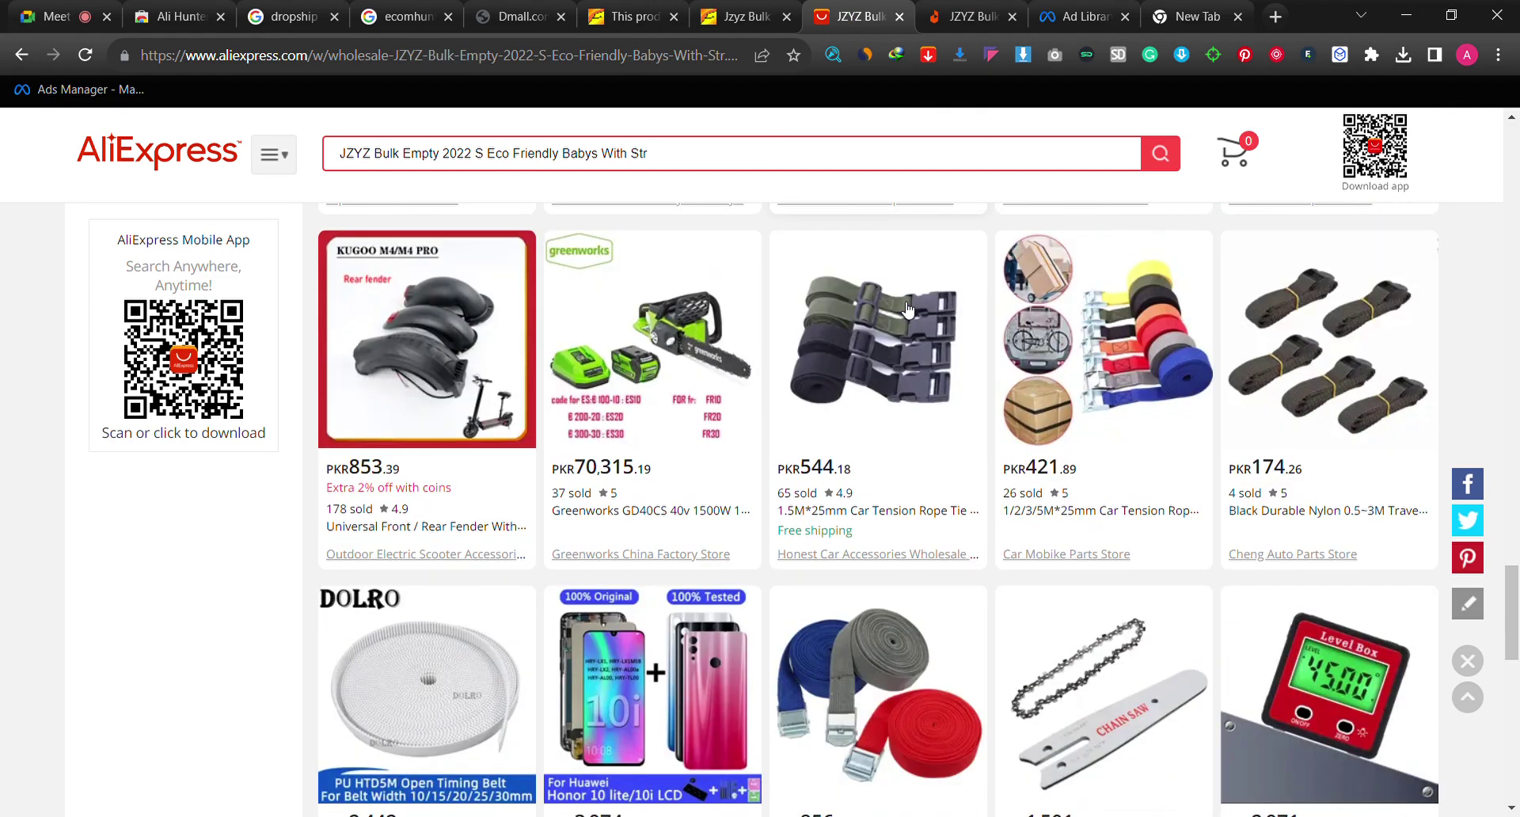
scroll(907, 309, "down", 2)
scroll(908, 310, "down", 10)
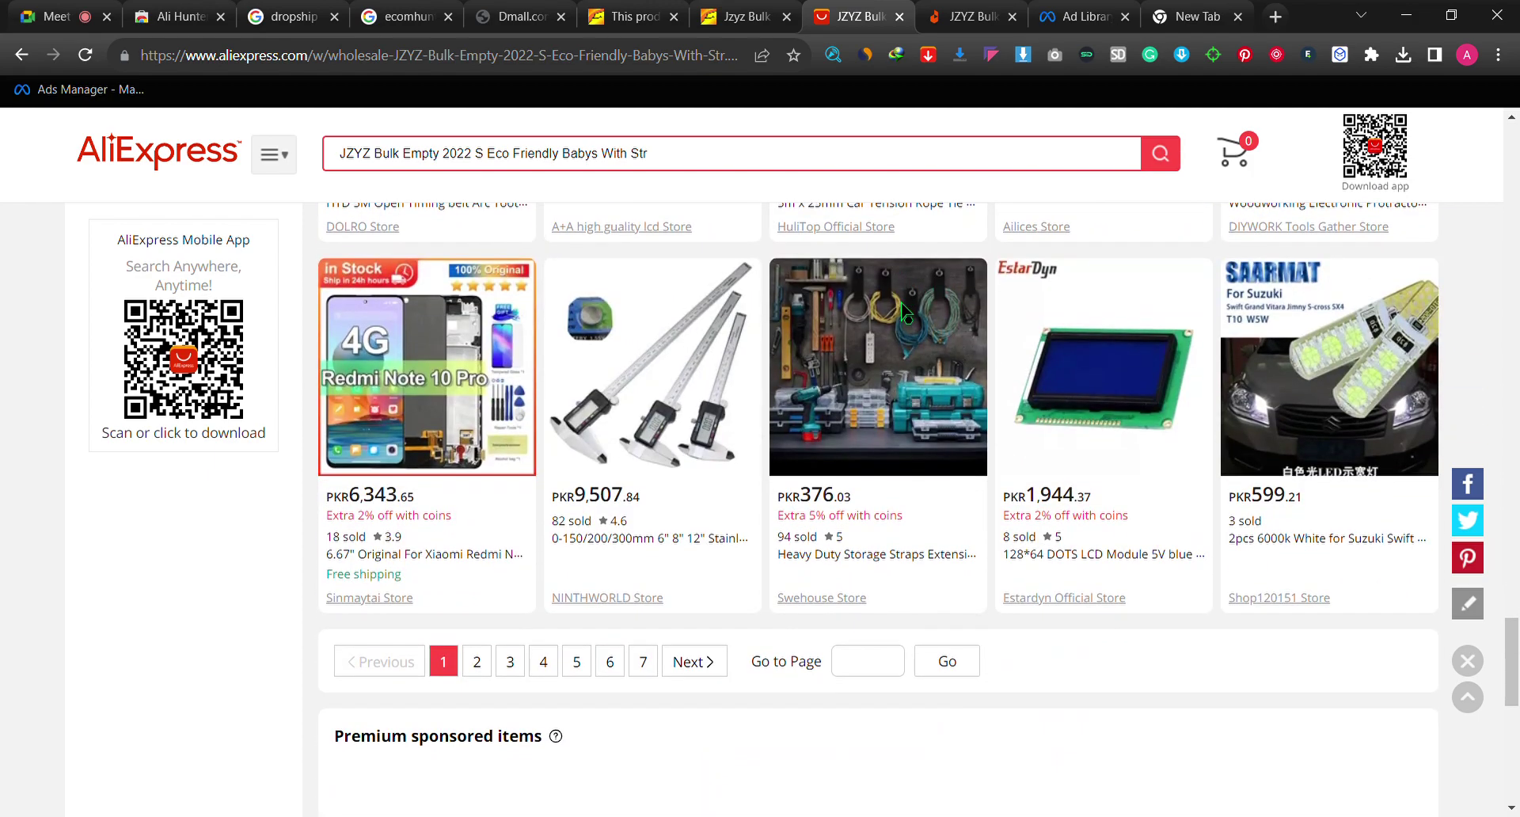
scroll(908, 310, "up", 15)
scroll(907, 310, "up", 10)
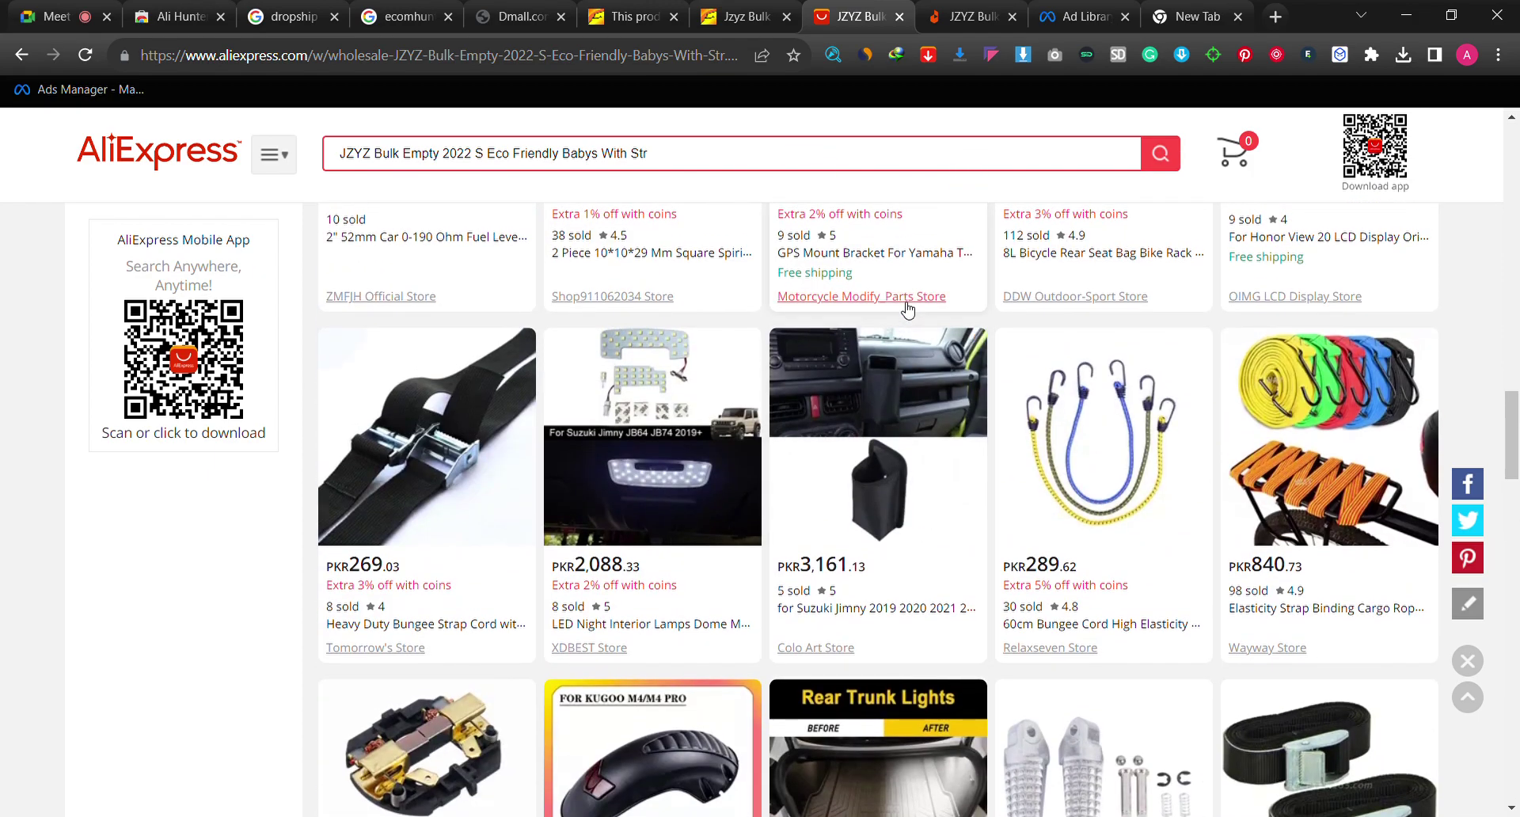
scroll(835, 266, "up", 4)
scroll(835, 266, "up", 8)
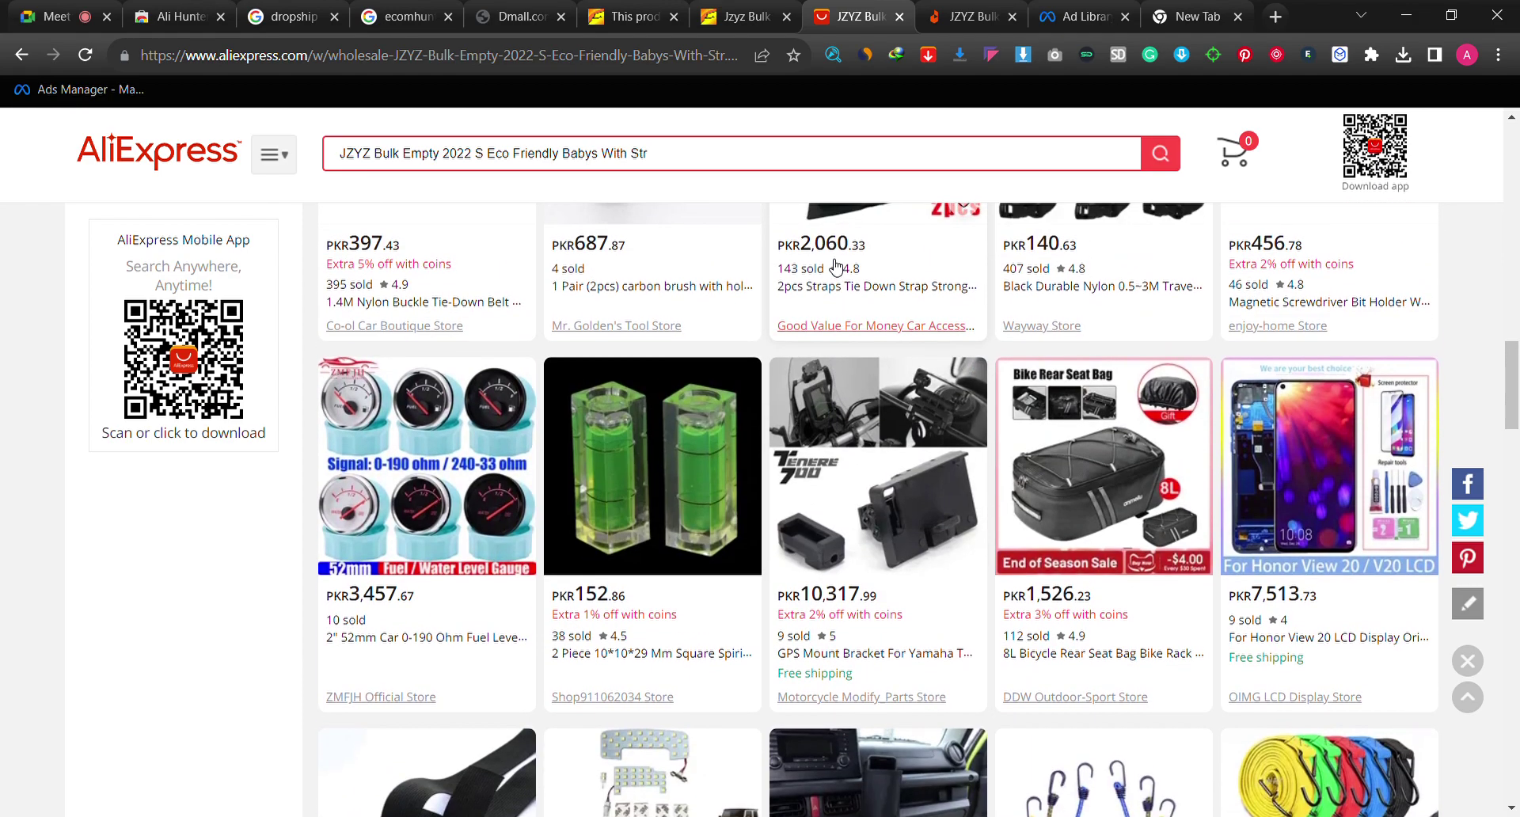
scroll(831, 270, "up", 12)
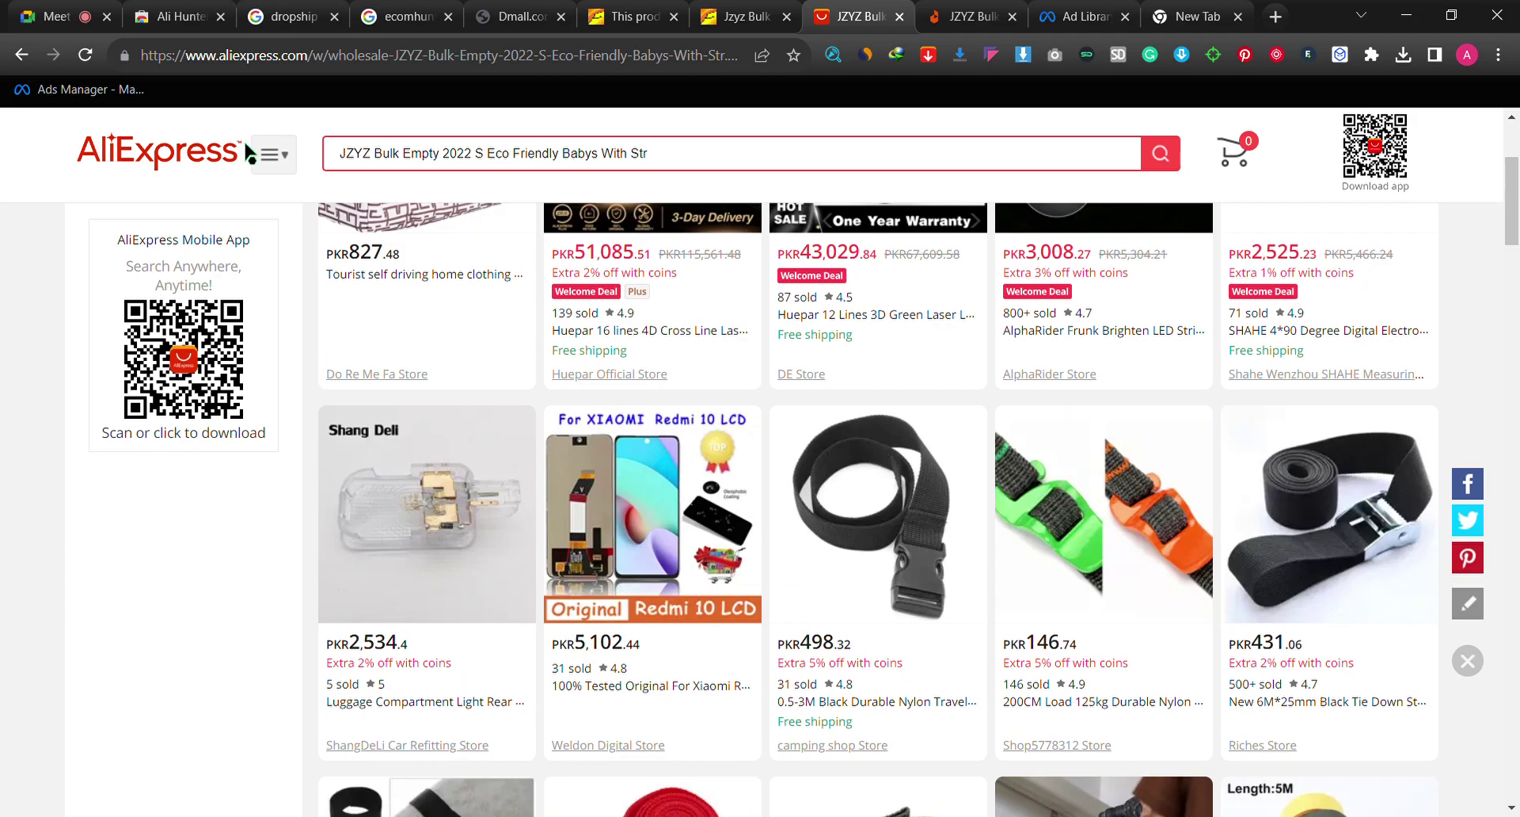
Step: Go to the AliExpress home page and open the pink SHEGLAM liquid blush product from the "More to love" section
left_click(201, 159)
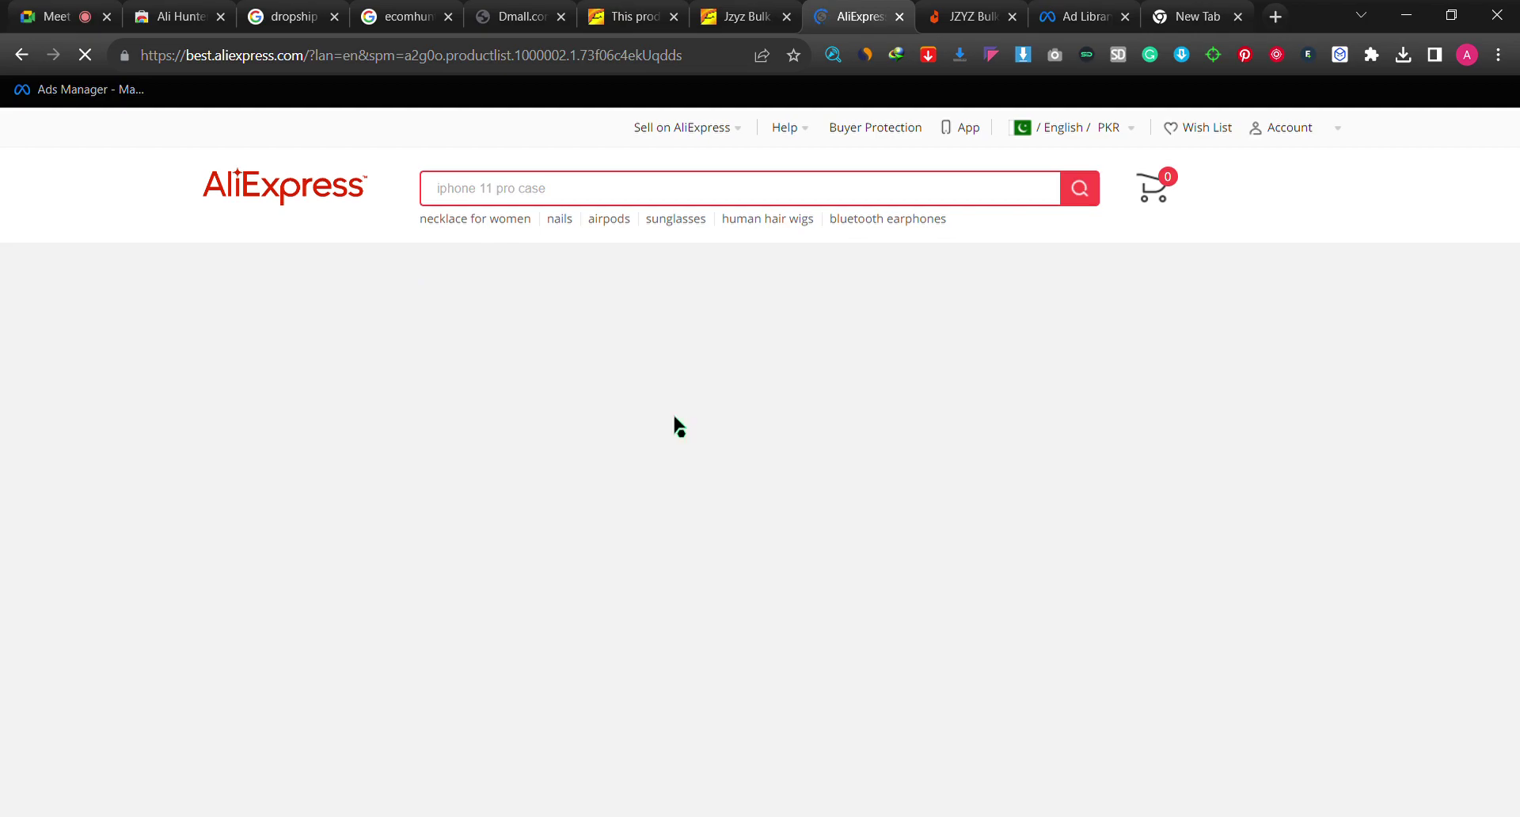
scroll(938, 685, "down", 5)
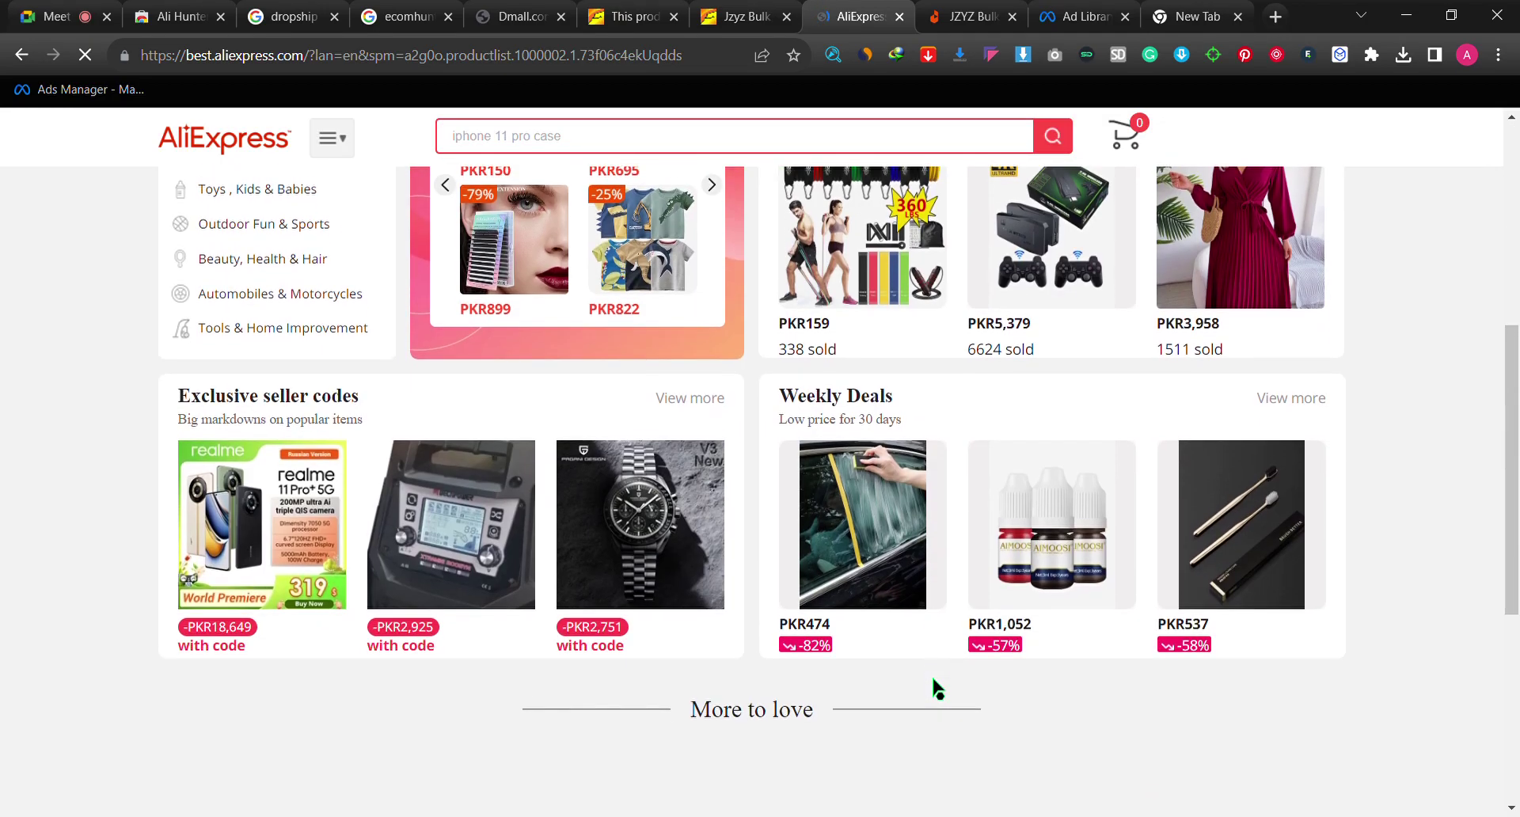
scroll(938, 685, "down", 3)
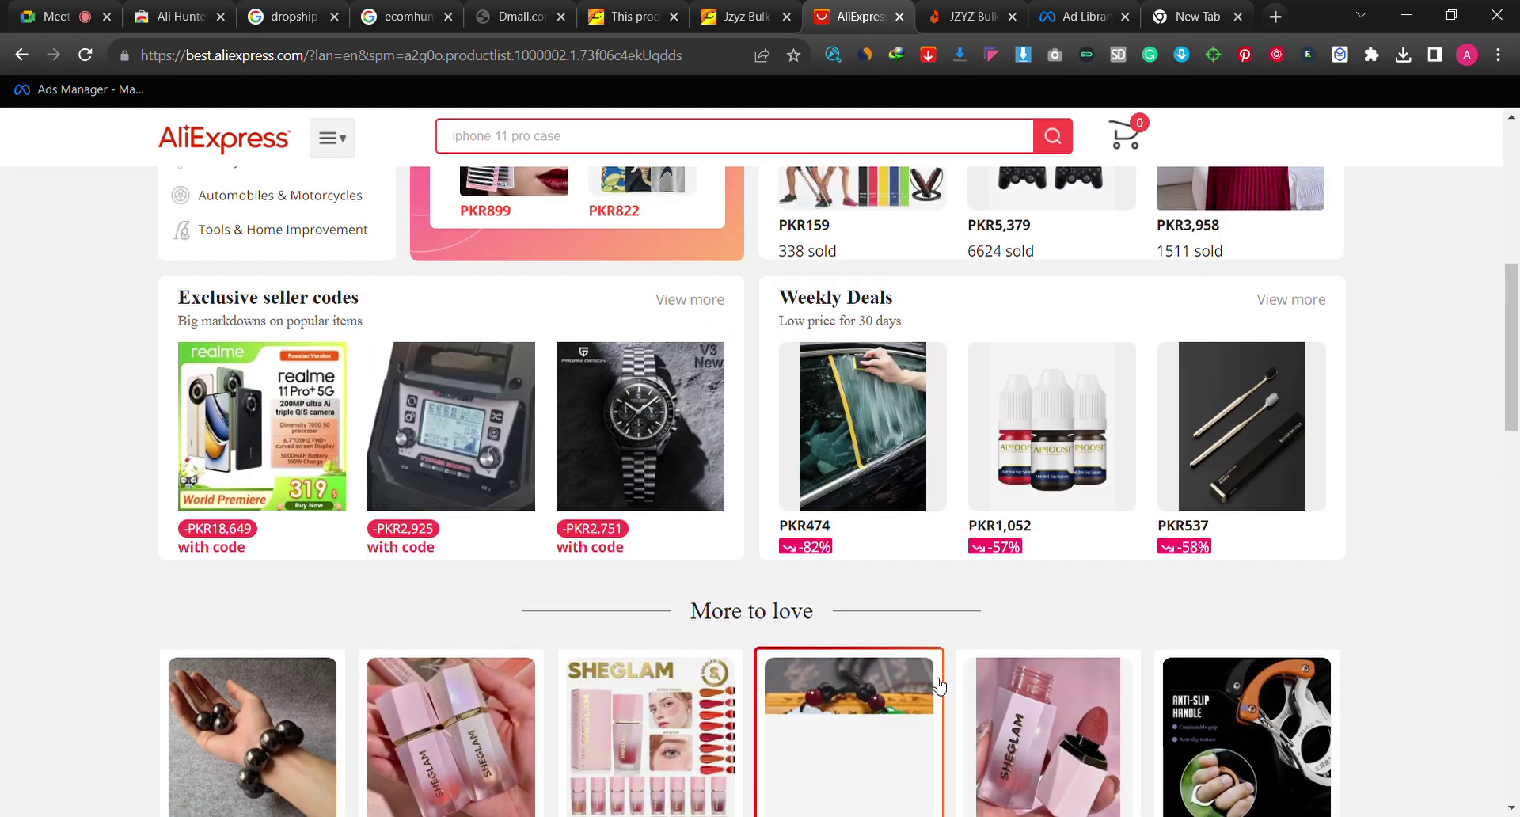
scroll(939, 686, "down", 3)
left_click(496, 513)
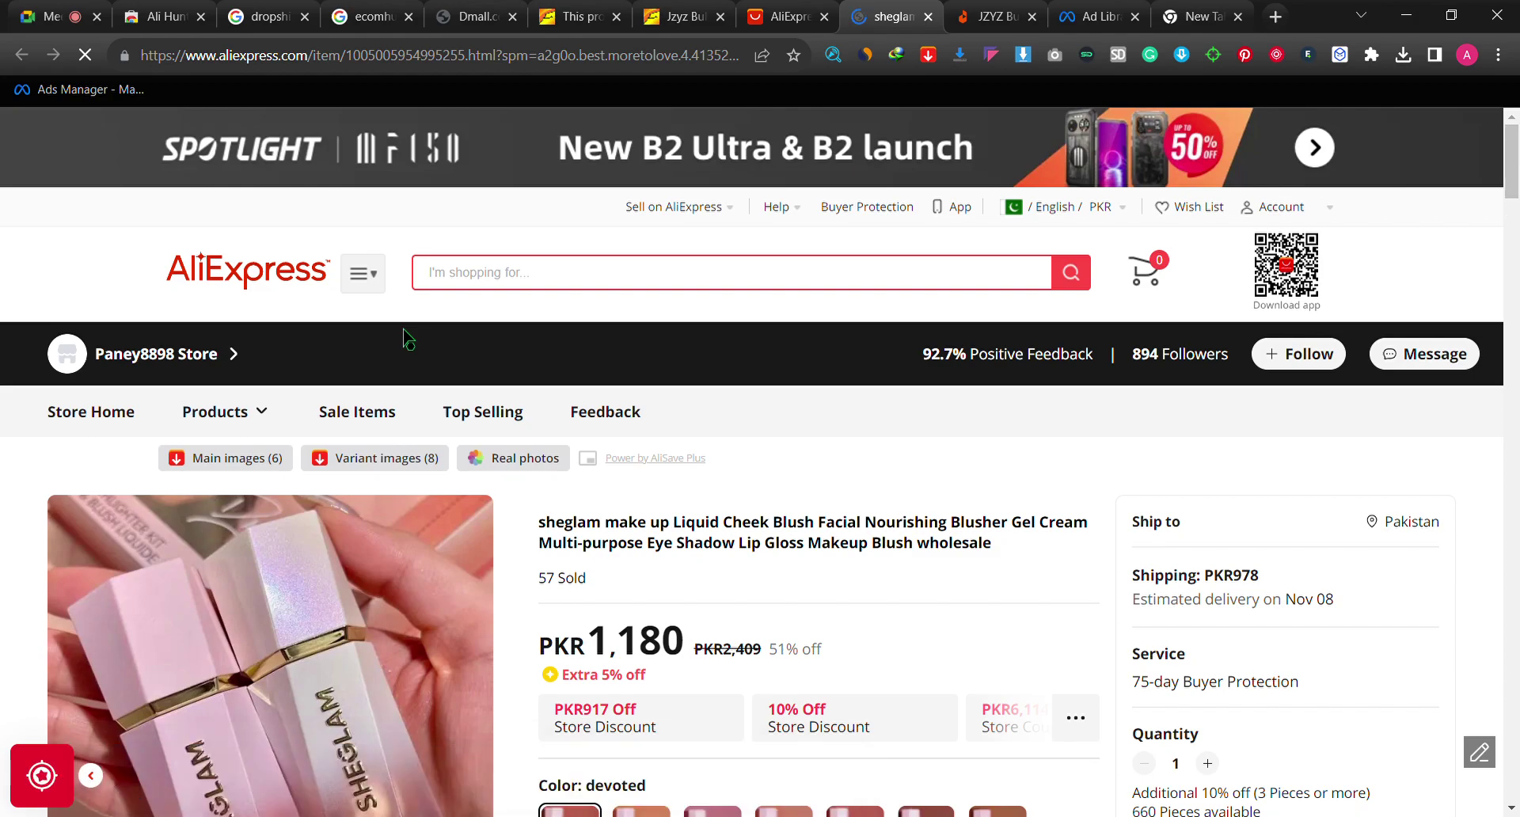
Step: Review the trending and best-selling products on the SHEGLAM blush page and download its main images with AliSave Plus
left_click_drag(407, 339, 95, 282)
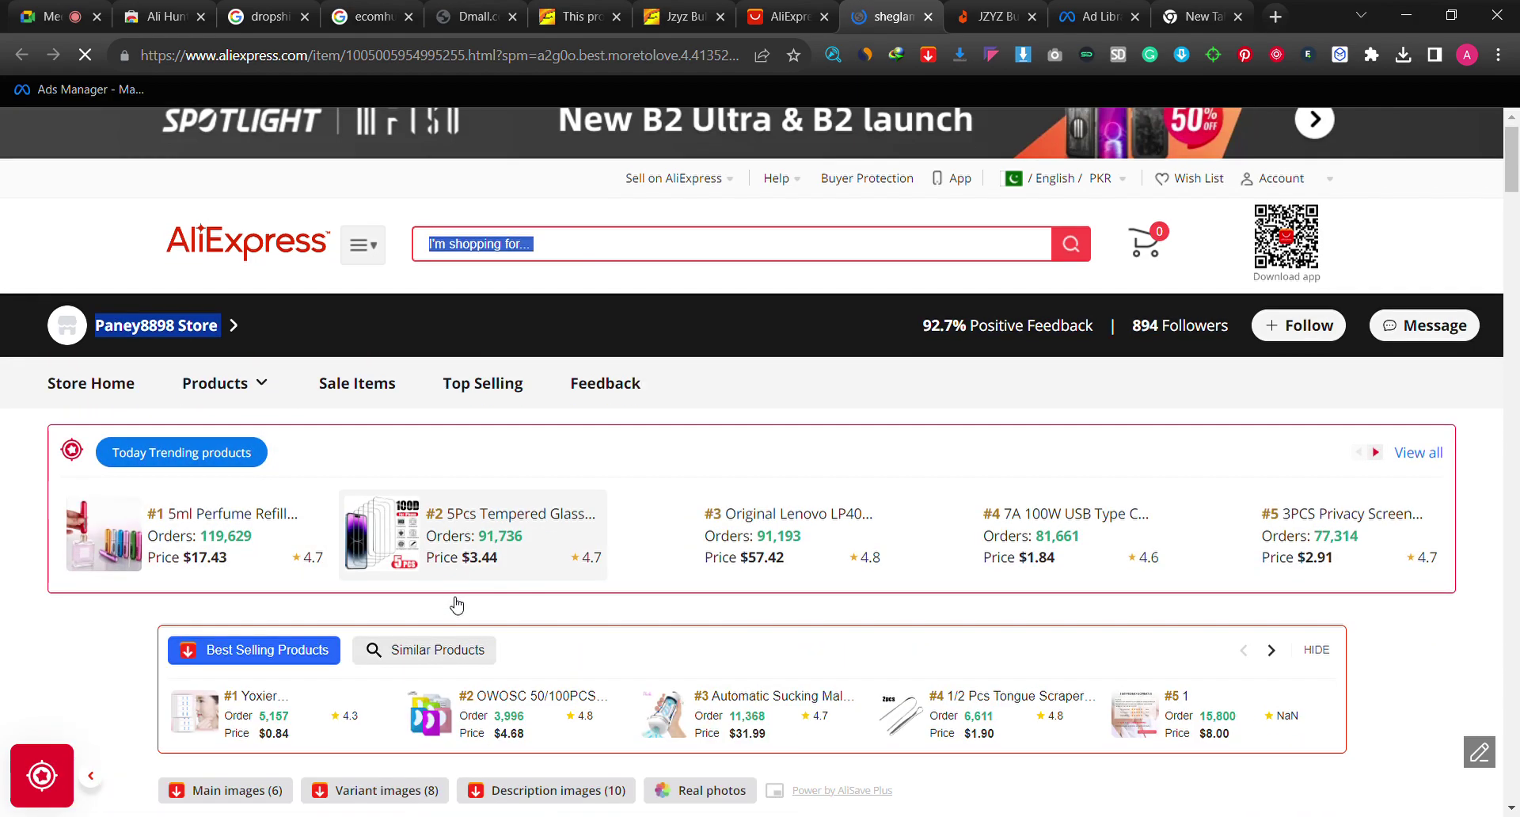
scroll(459, 509, "down", 5)
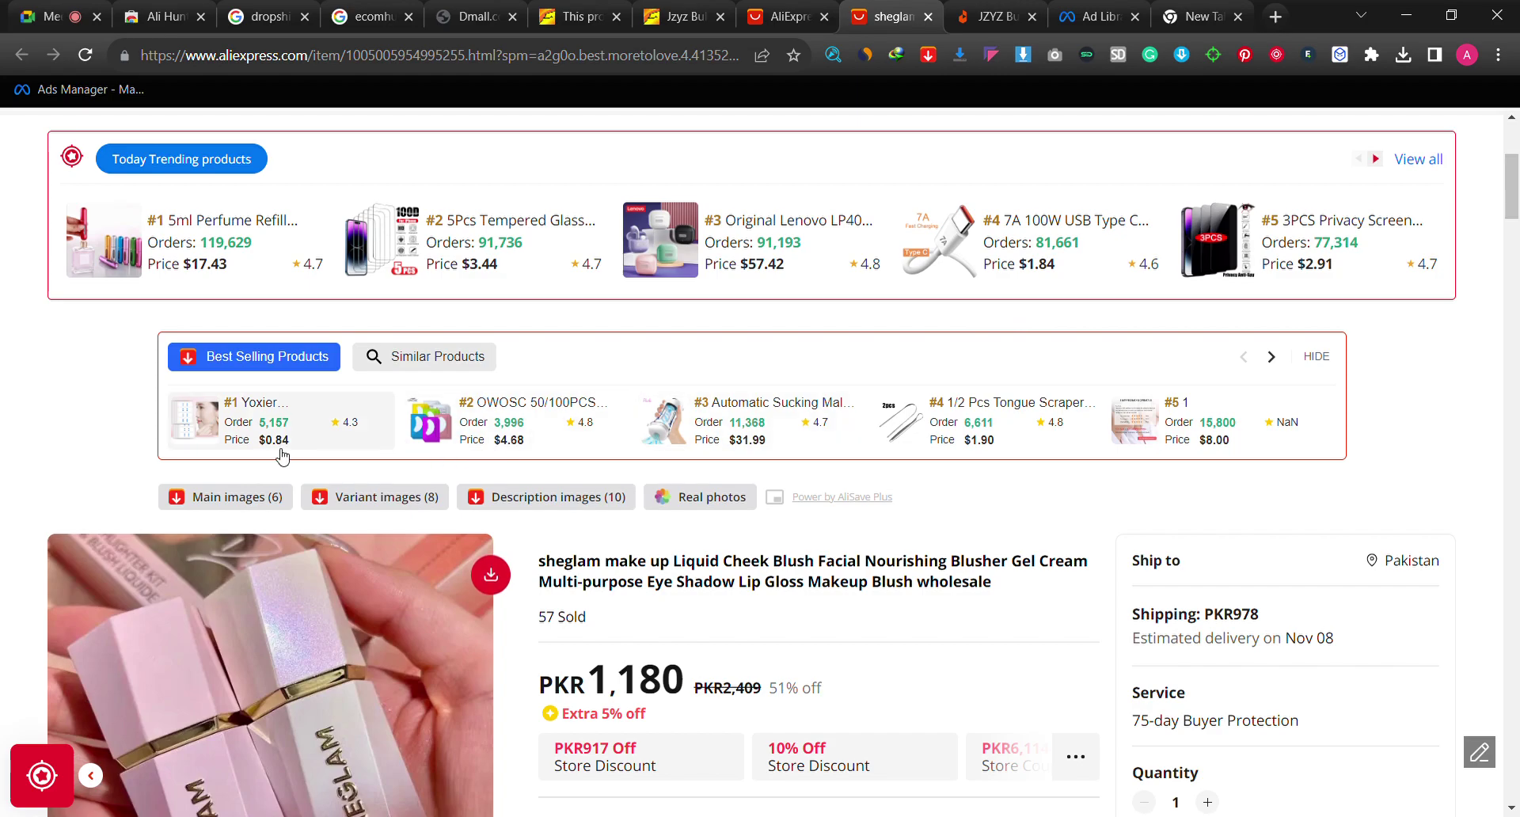
left_click(256, 501)
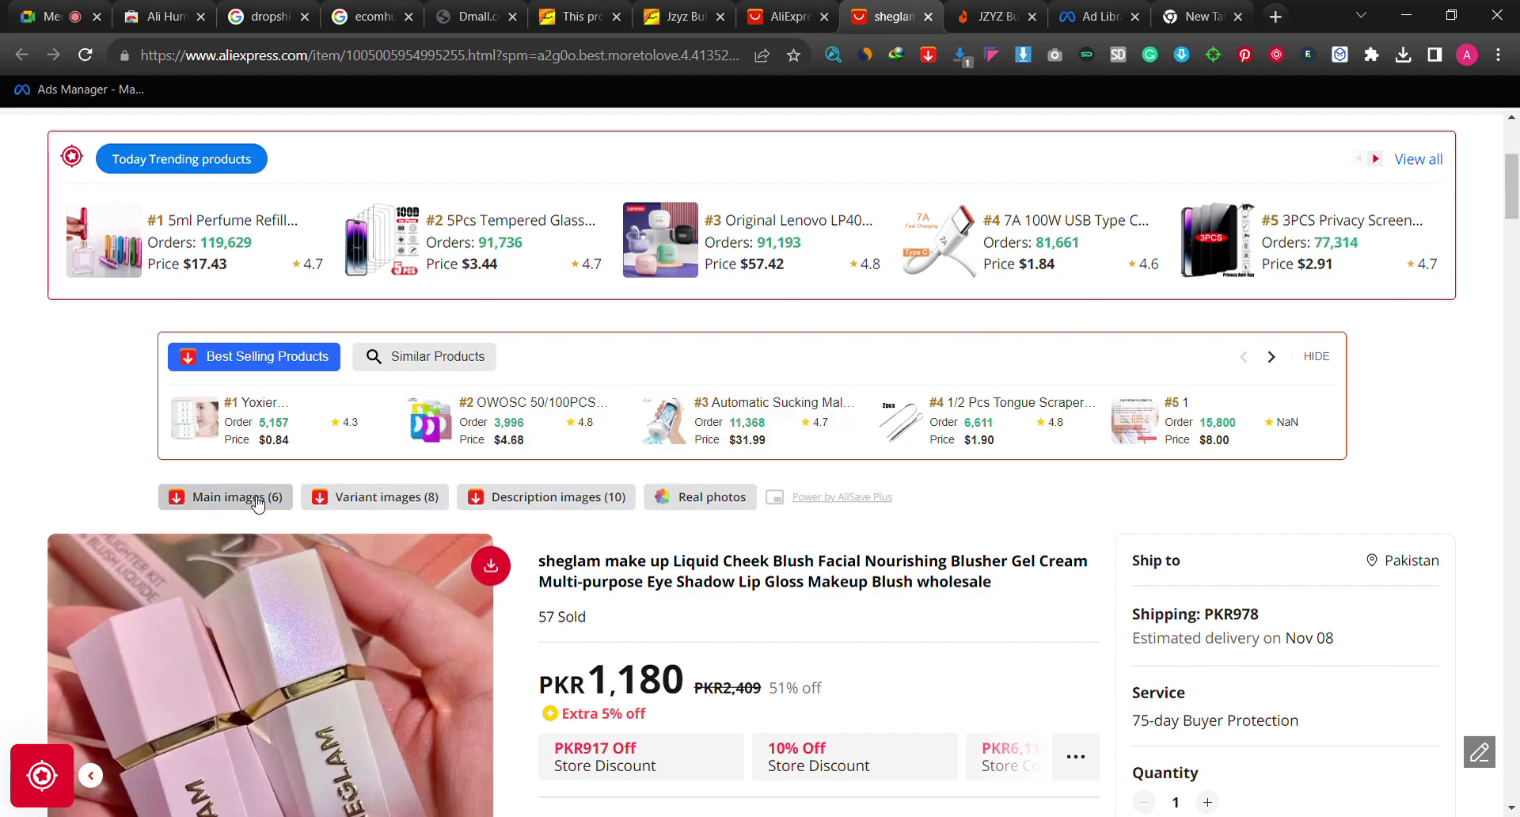
left_click(255, 498)
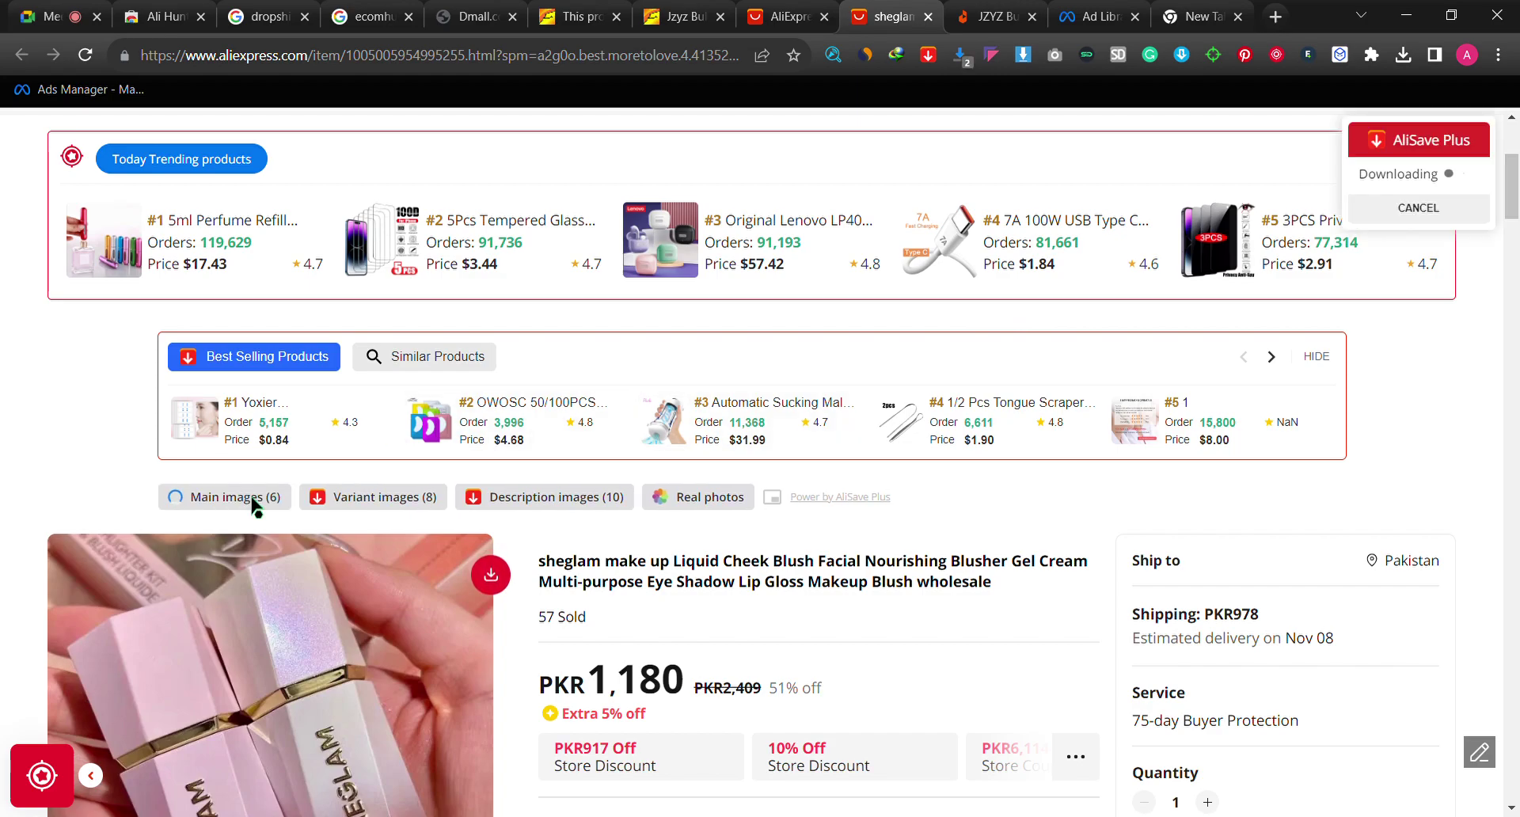
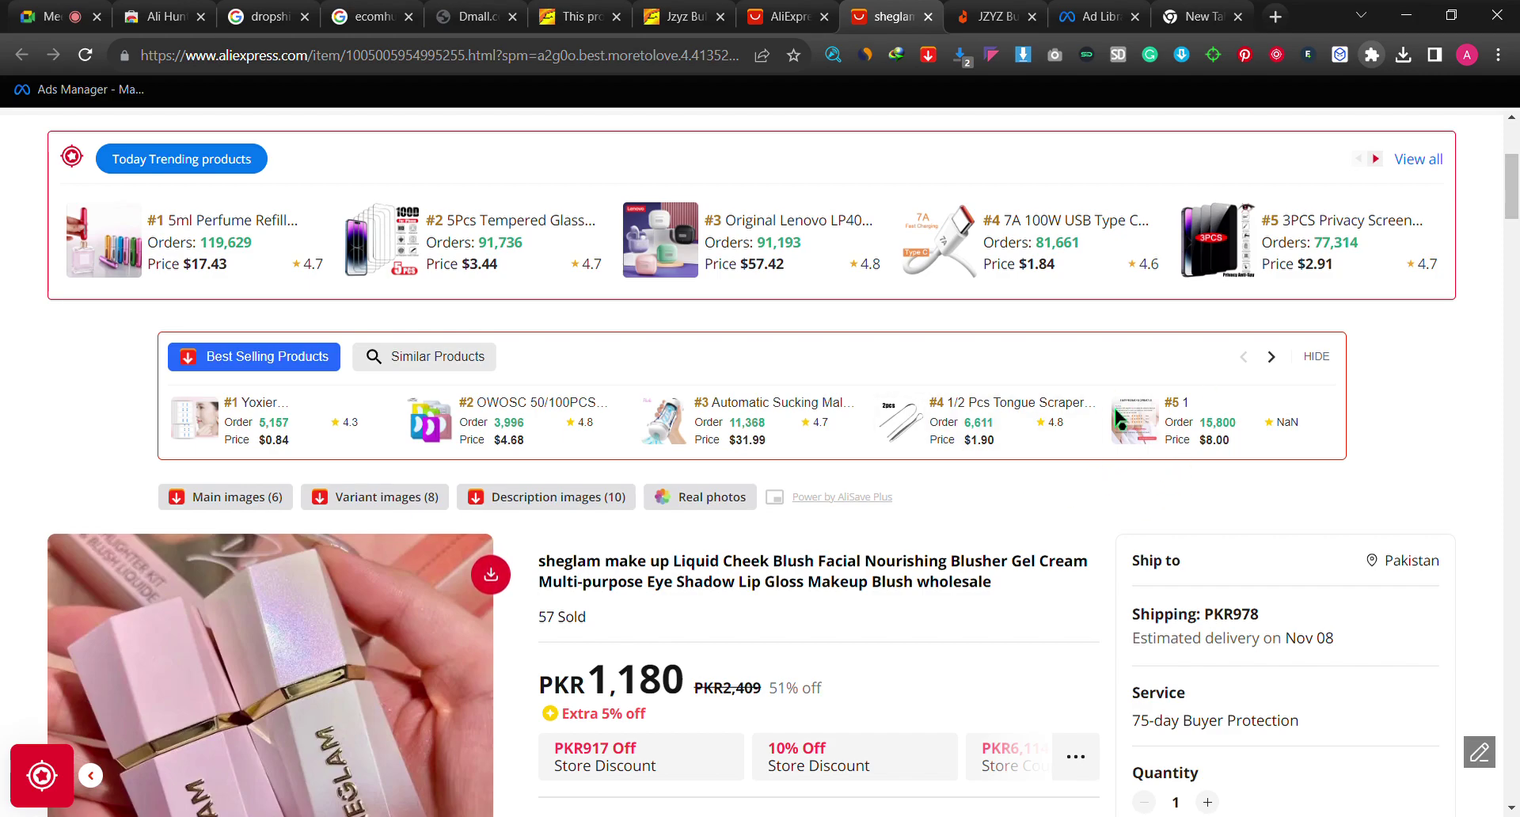
Step: Open Facebook in the blank browser tab and log in with the saved account credentials
left_click(1181, 10)
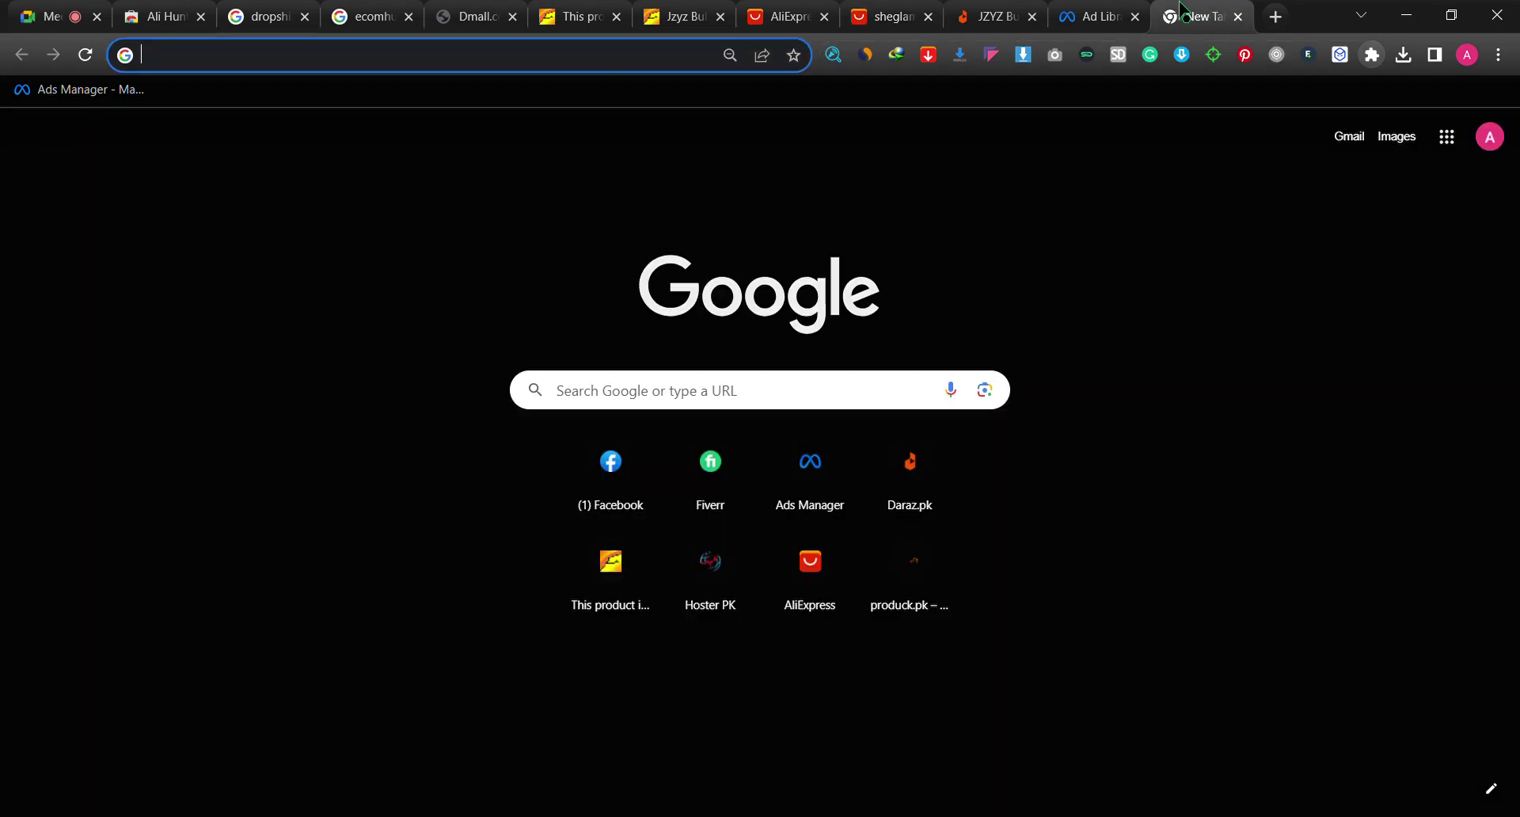
left_click(463, 70)
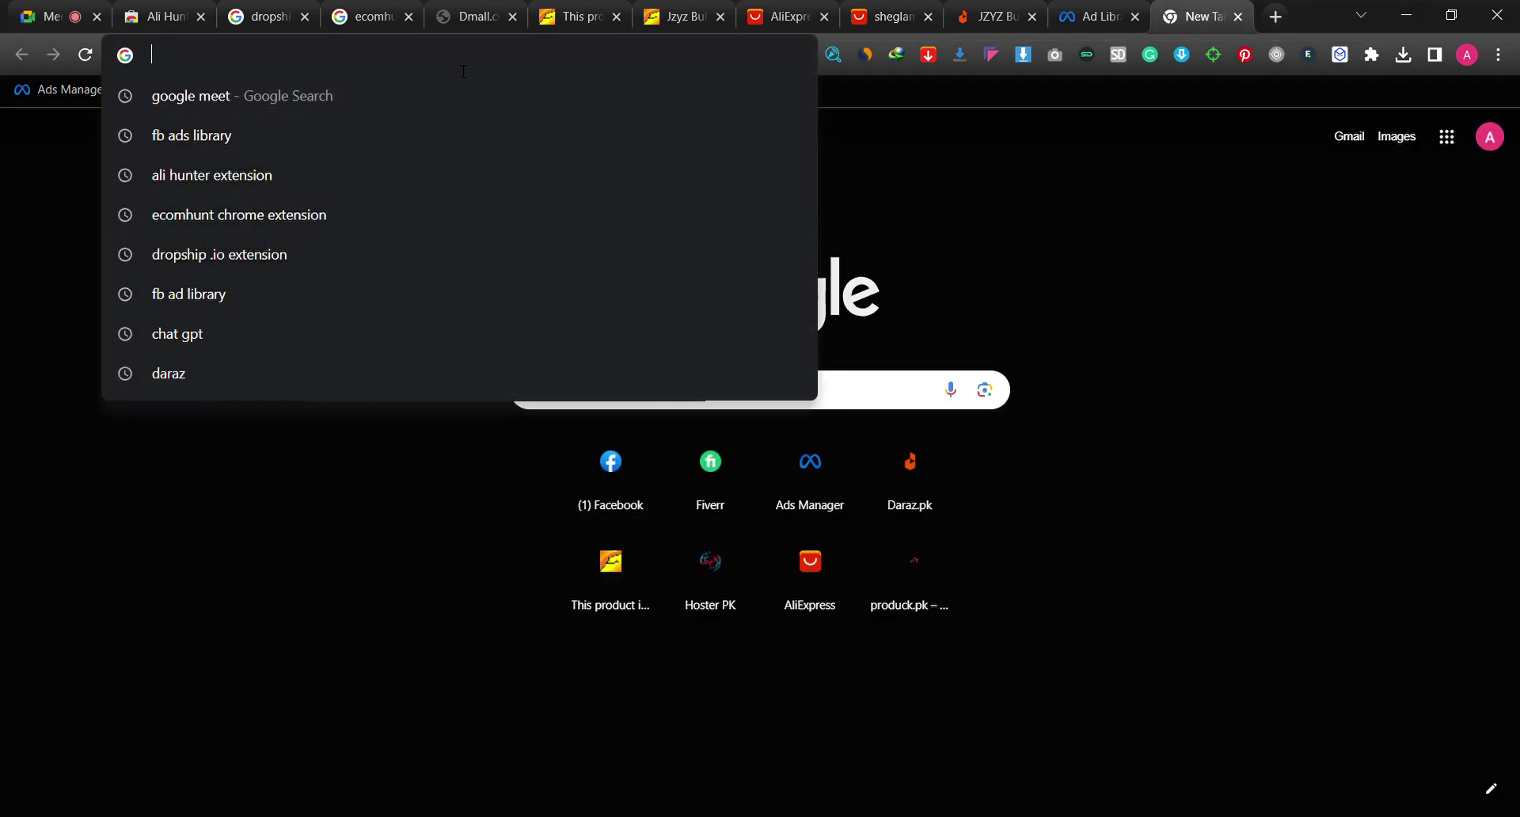
type("fa")
key("Return")
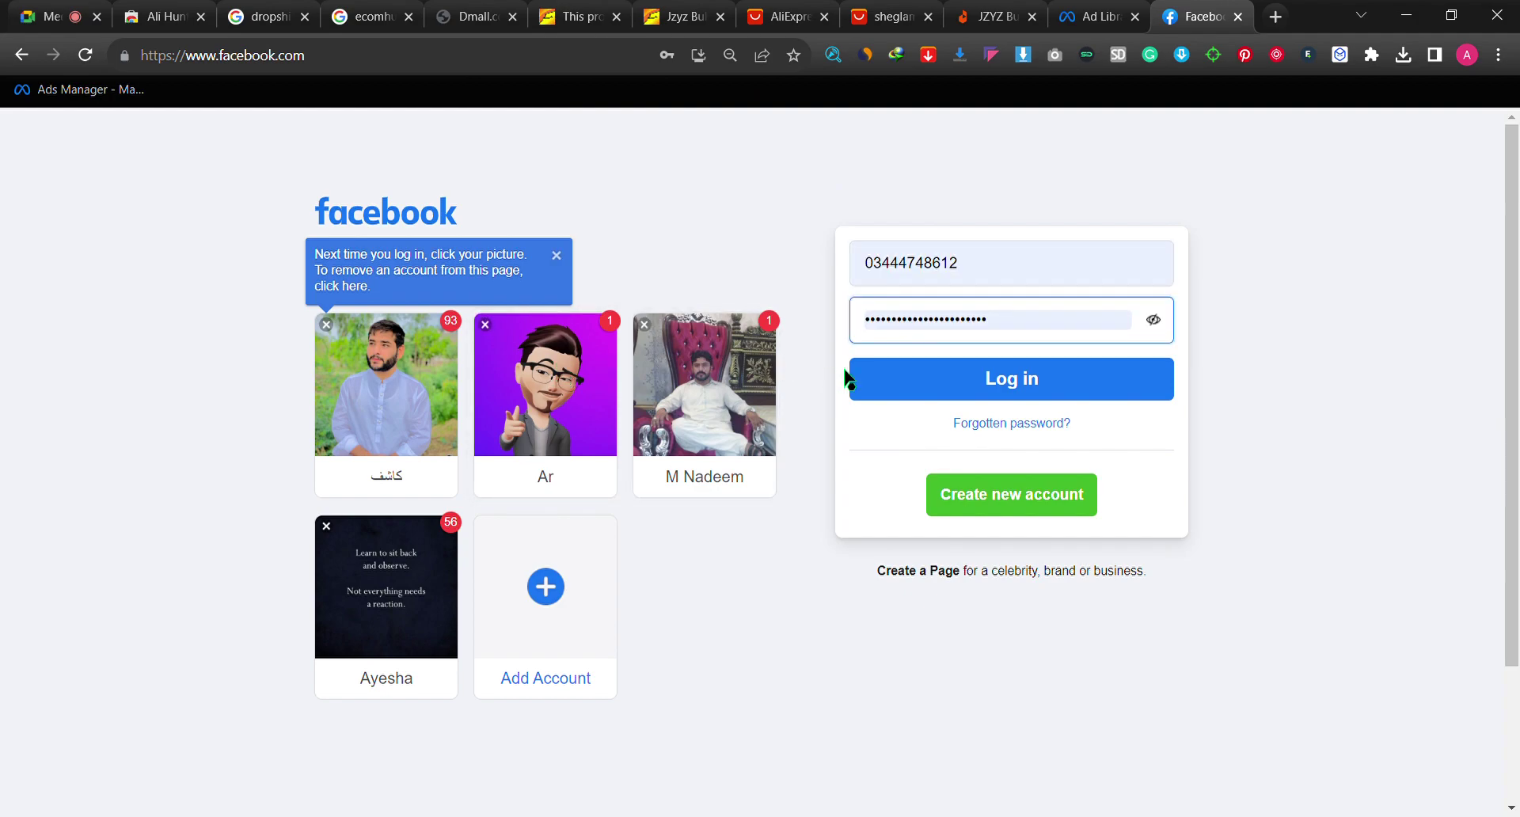
left_click(929, 383)
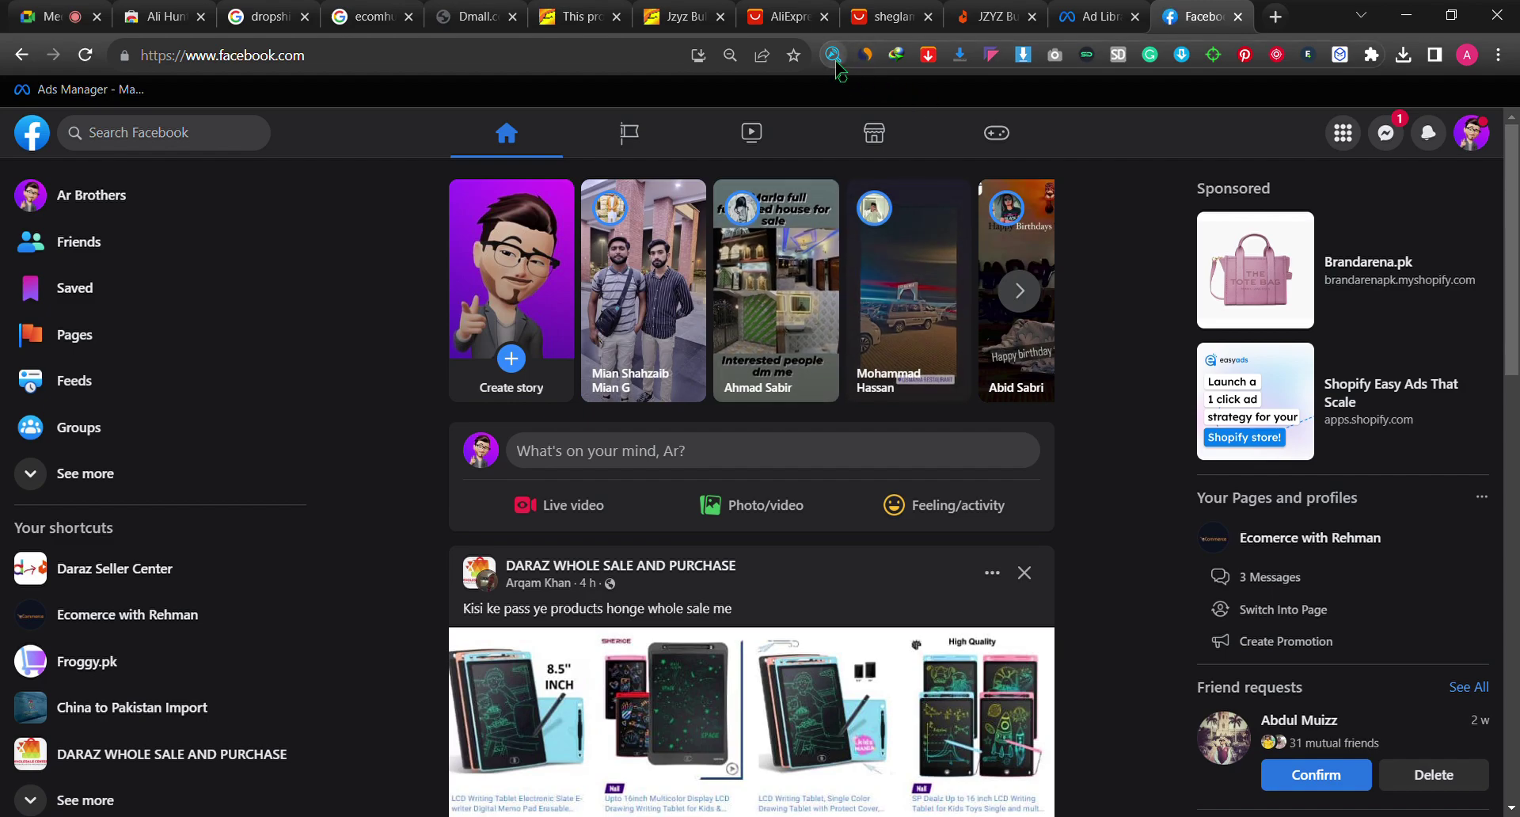
Step: Reload the Facebook feed with sponsored posts using the ad-finding browser extension and look through the ads
left_click(649, 204)
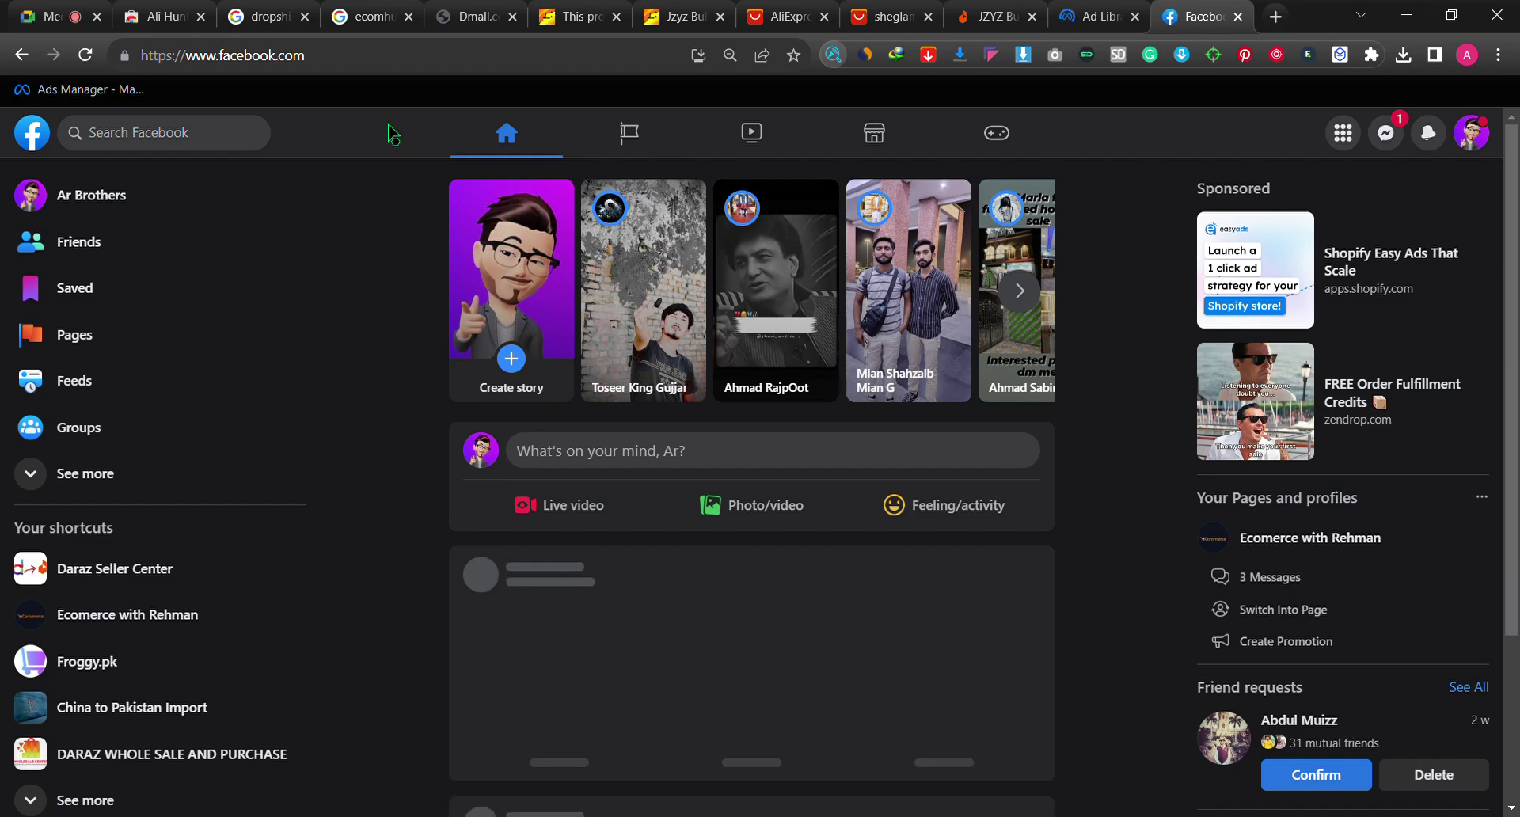
scroll(813, 507, "down", 10)
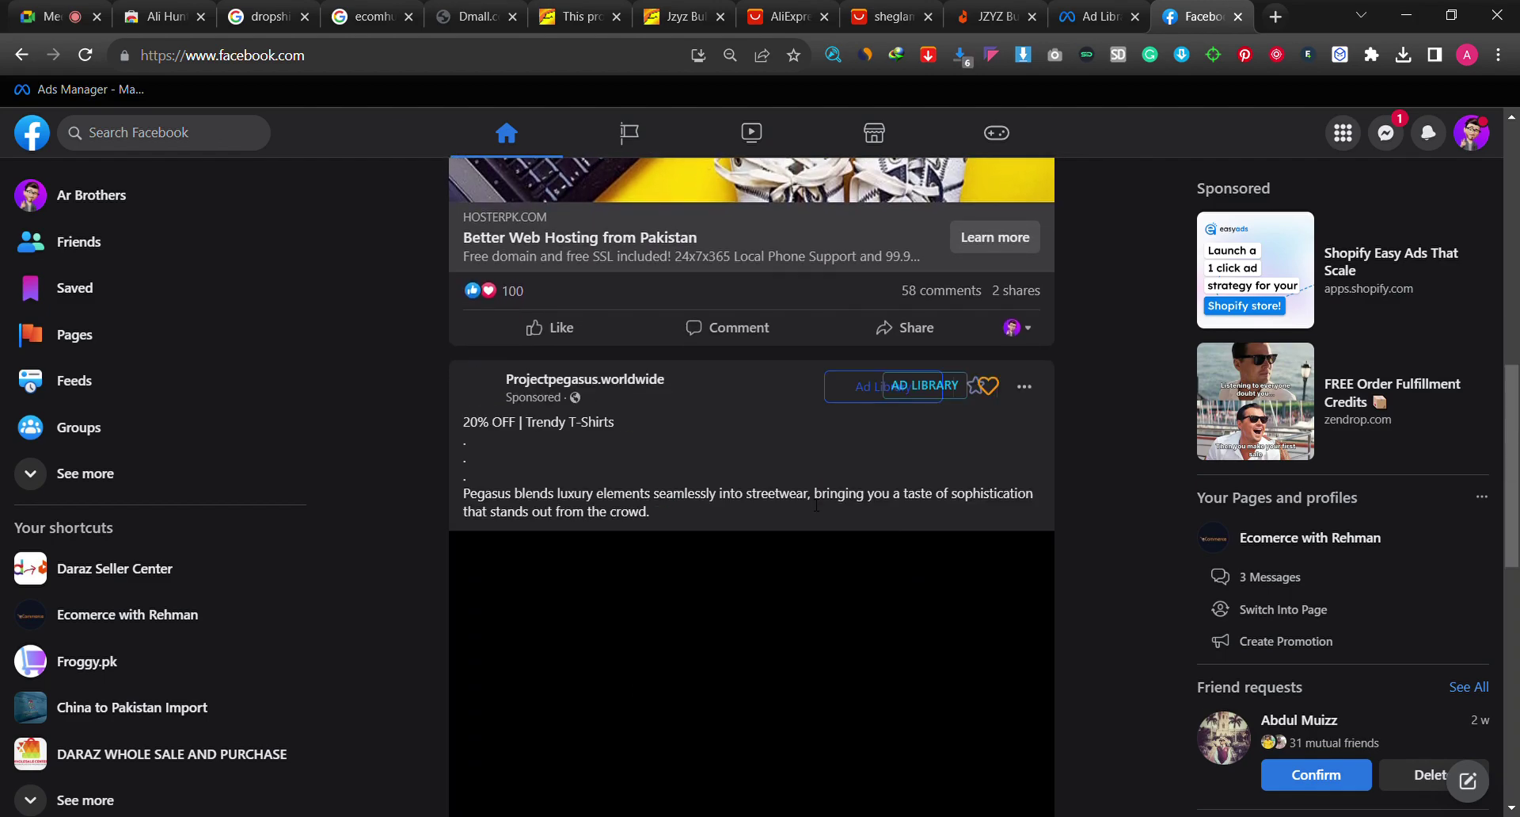
scroll(815, 506, "down", 3)
scroll(816, 505, "down", 7)
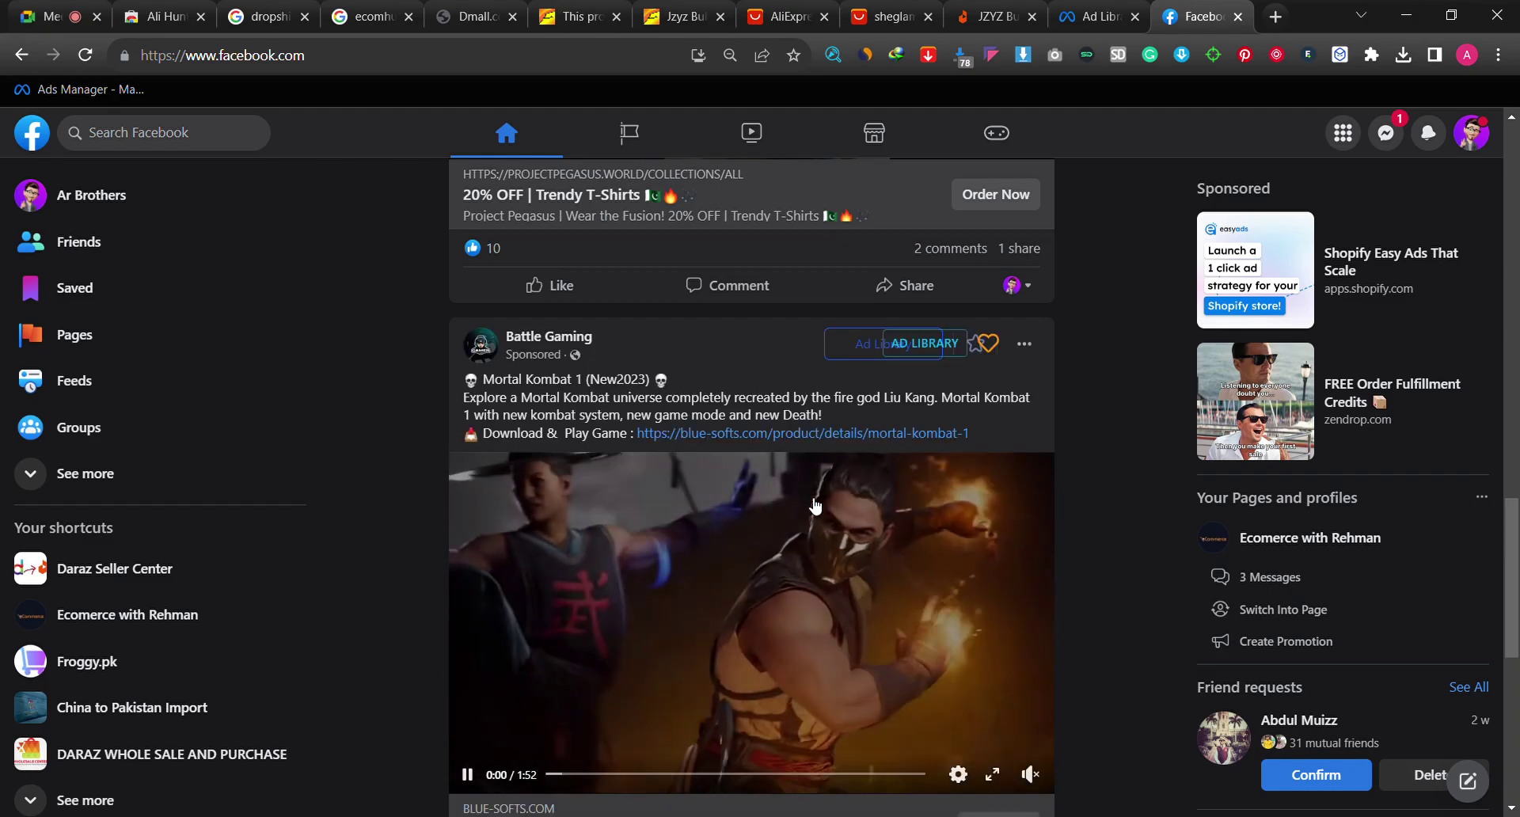
scroll(816, 505, "down", 3)
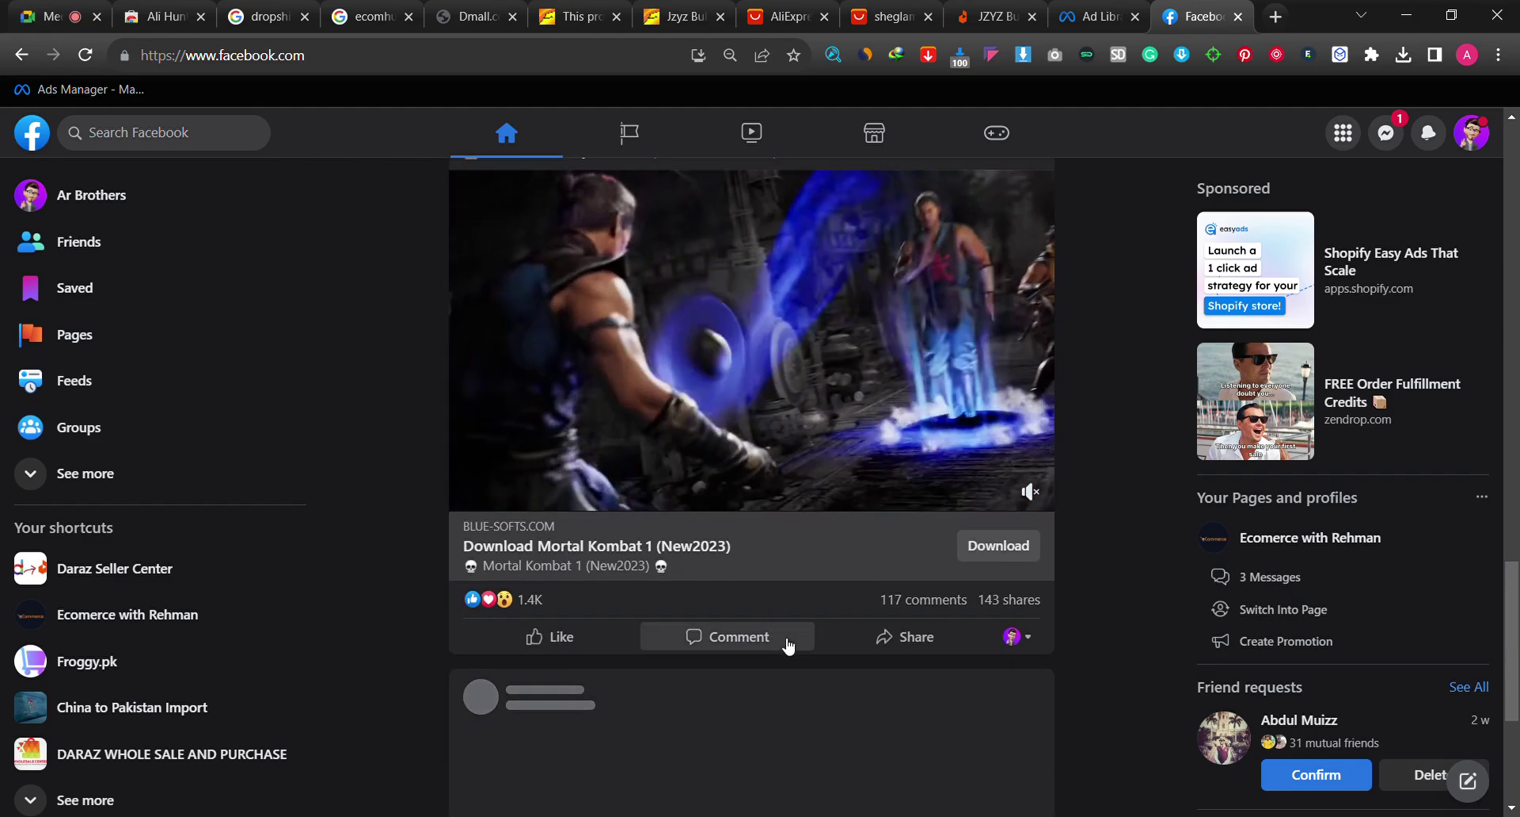
scroll(788, 645, "down", 15)
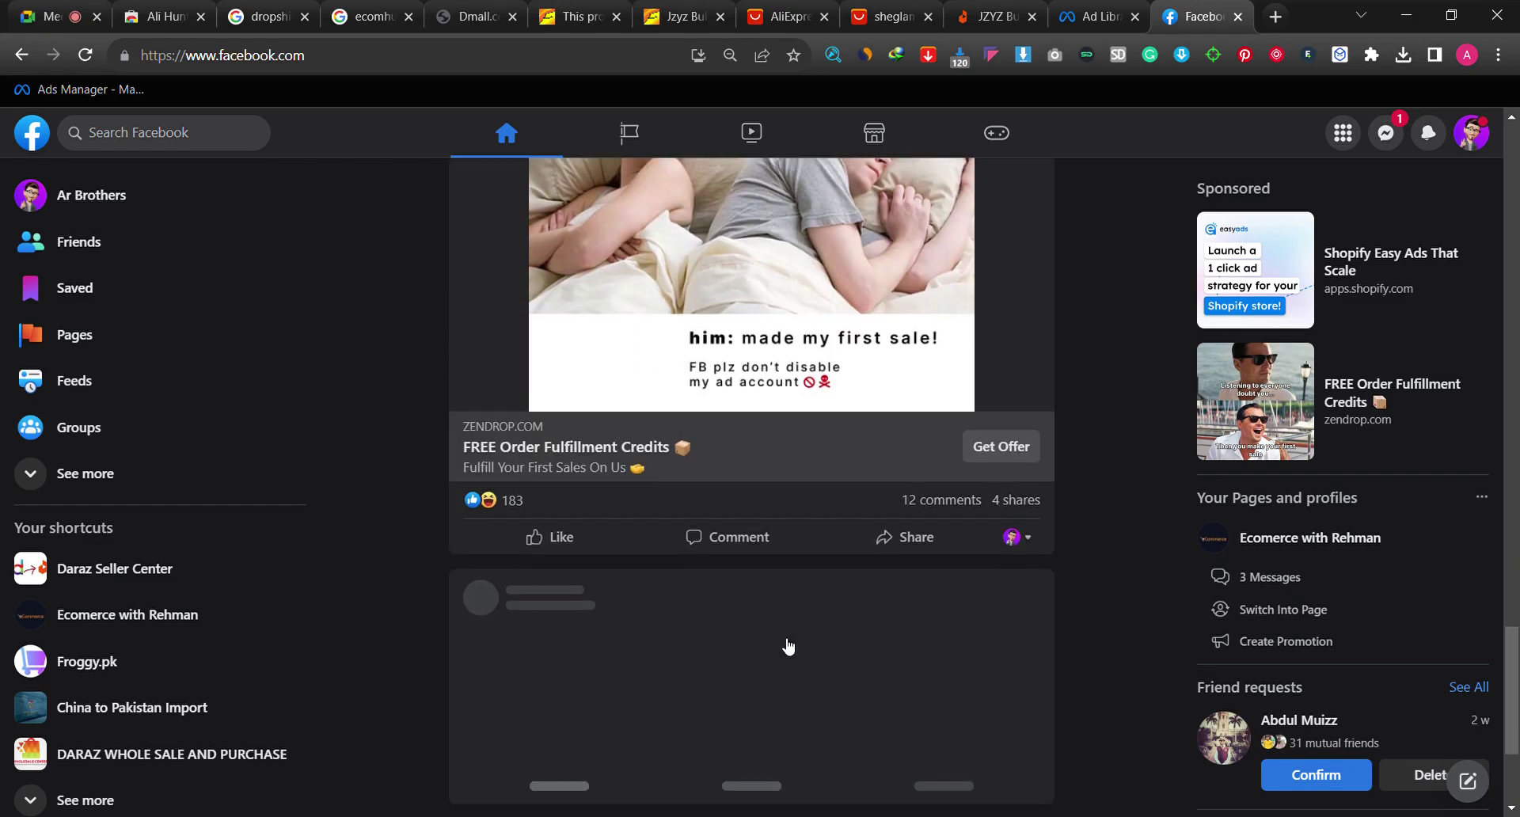
scroll(786, 646, "down", 10)
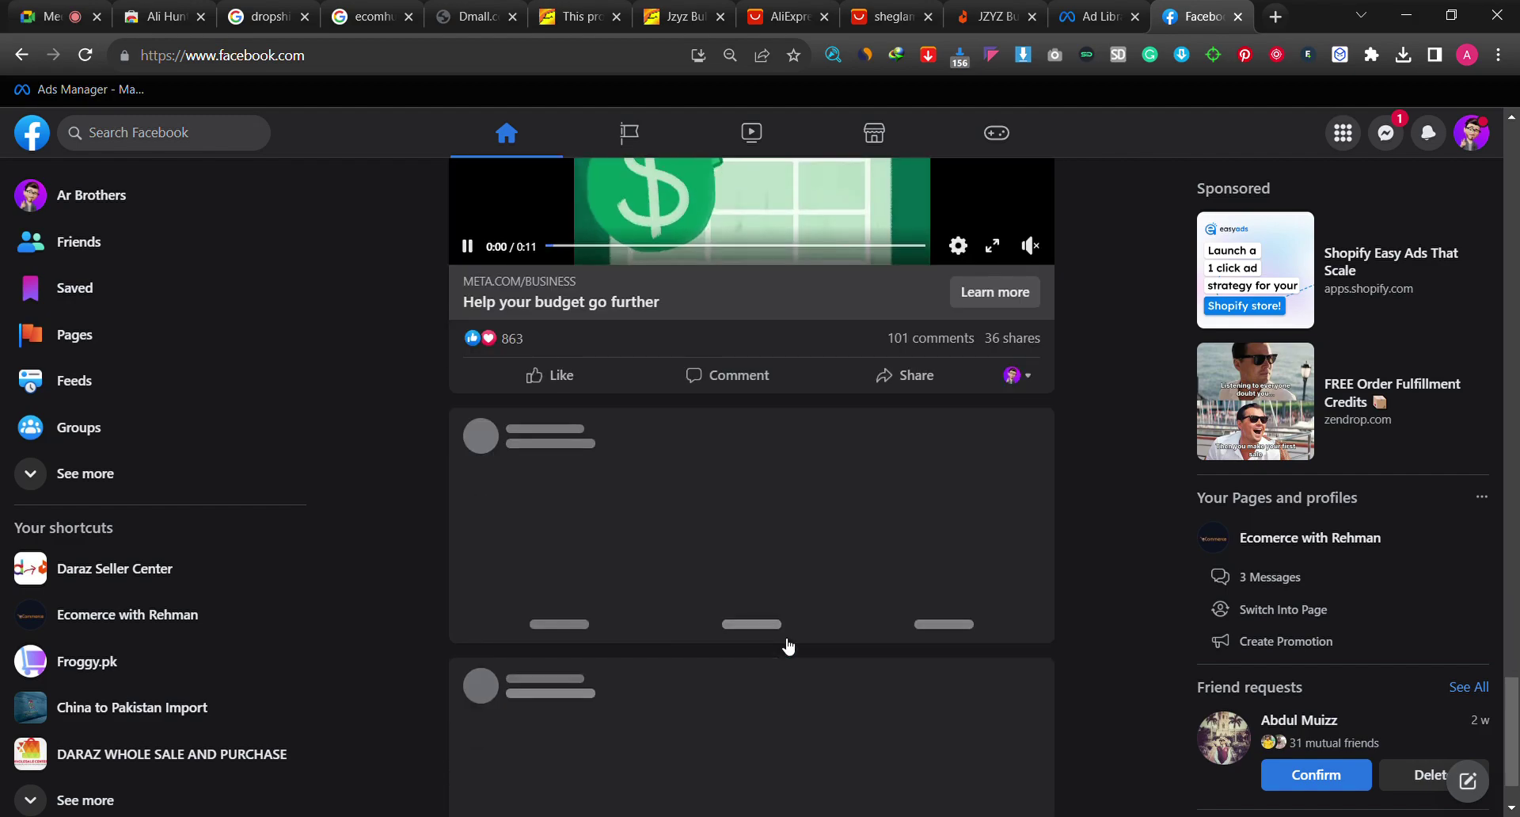
Step: Examine the advertiser's audience choices for the sponsored Nixon.PK Portable Mini Mop ad through "Why am I seeing this ad?"
scroll(788, 645, "down", 2)
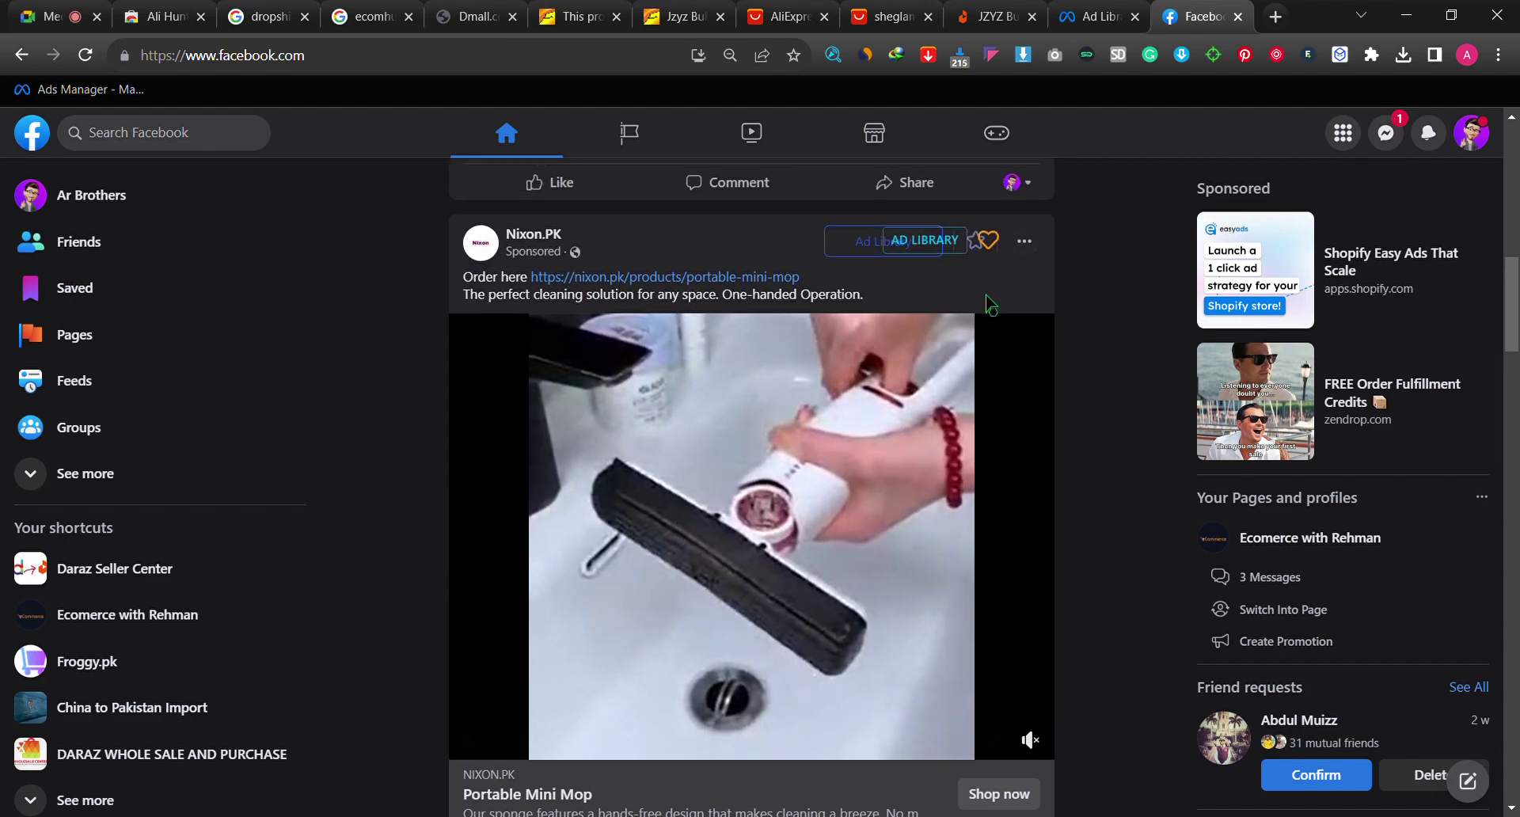
scroll(641, 697, "down", 3)
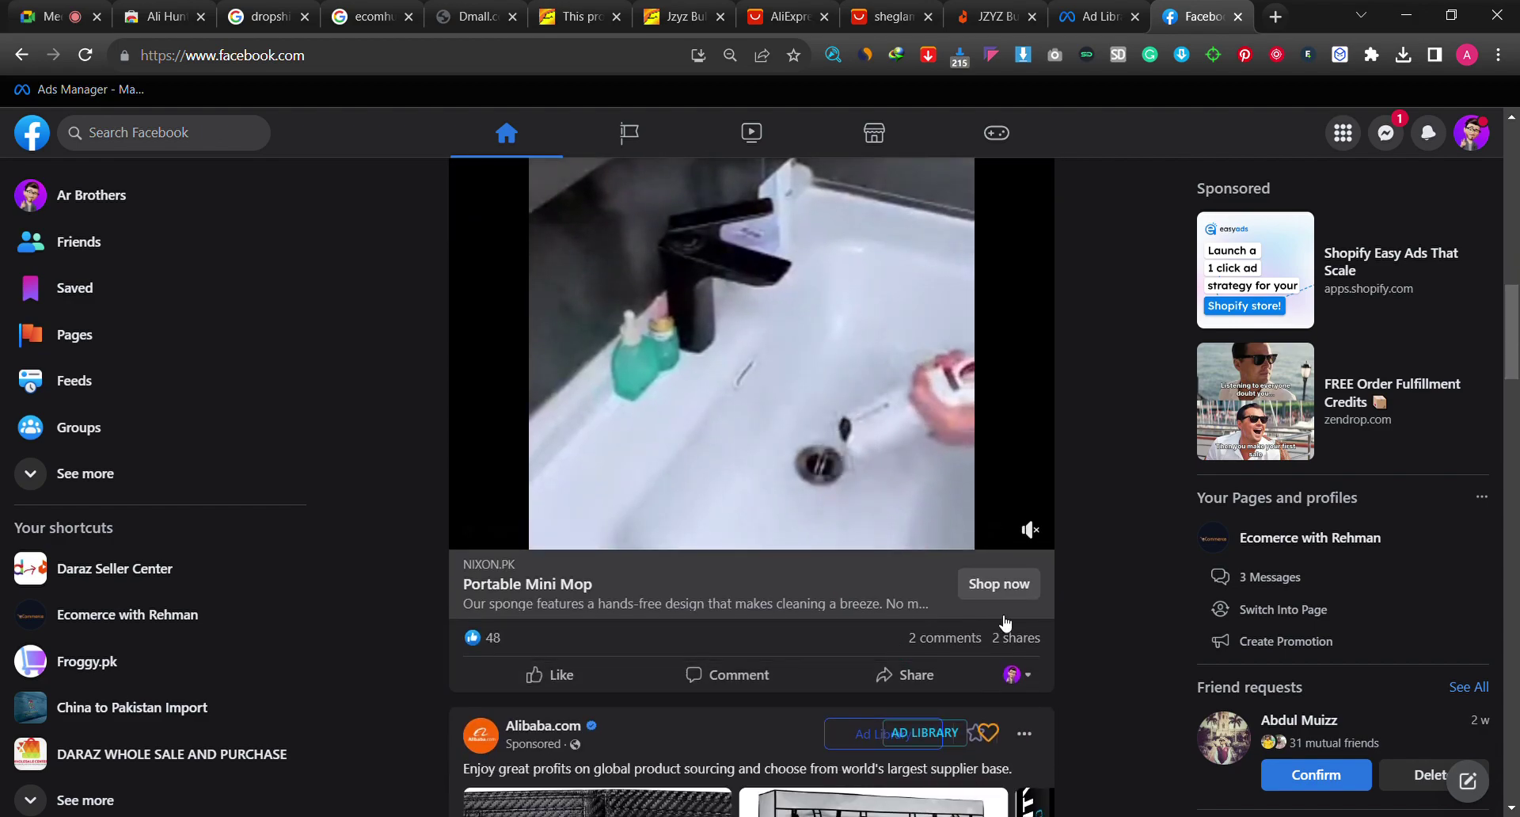
scroll(845, 473, "up", 1)
scroll(845, 473, "up", 1)
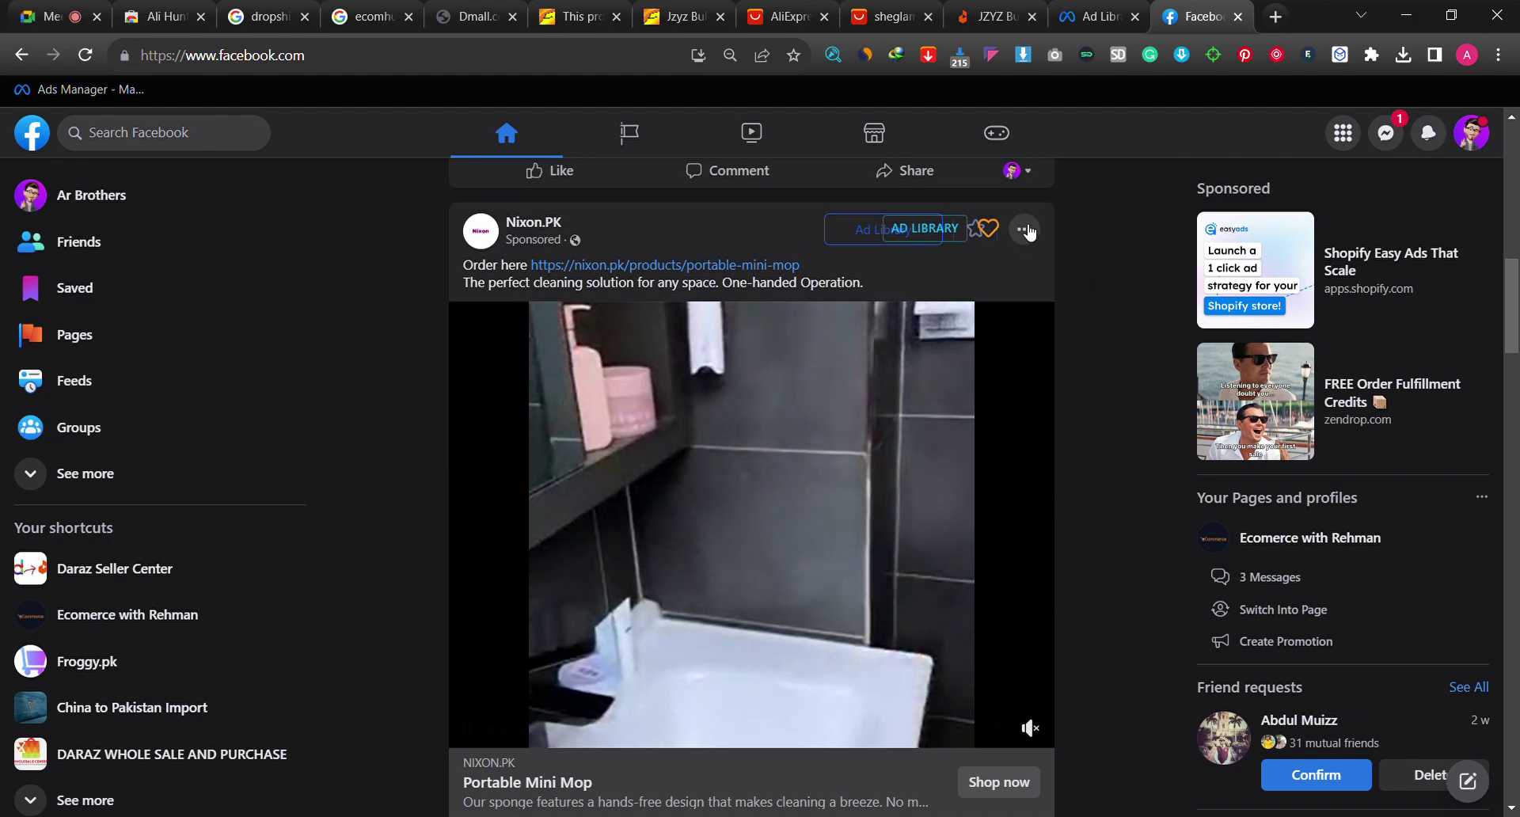
left_click(1026, 229)
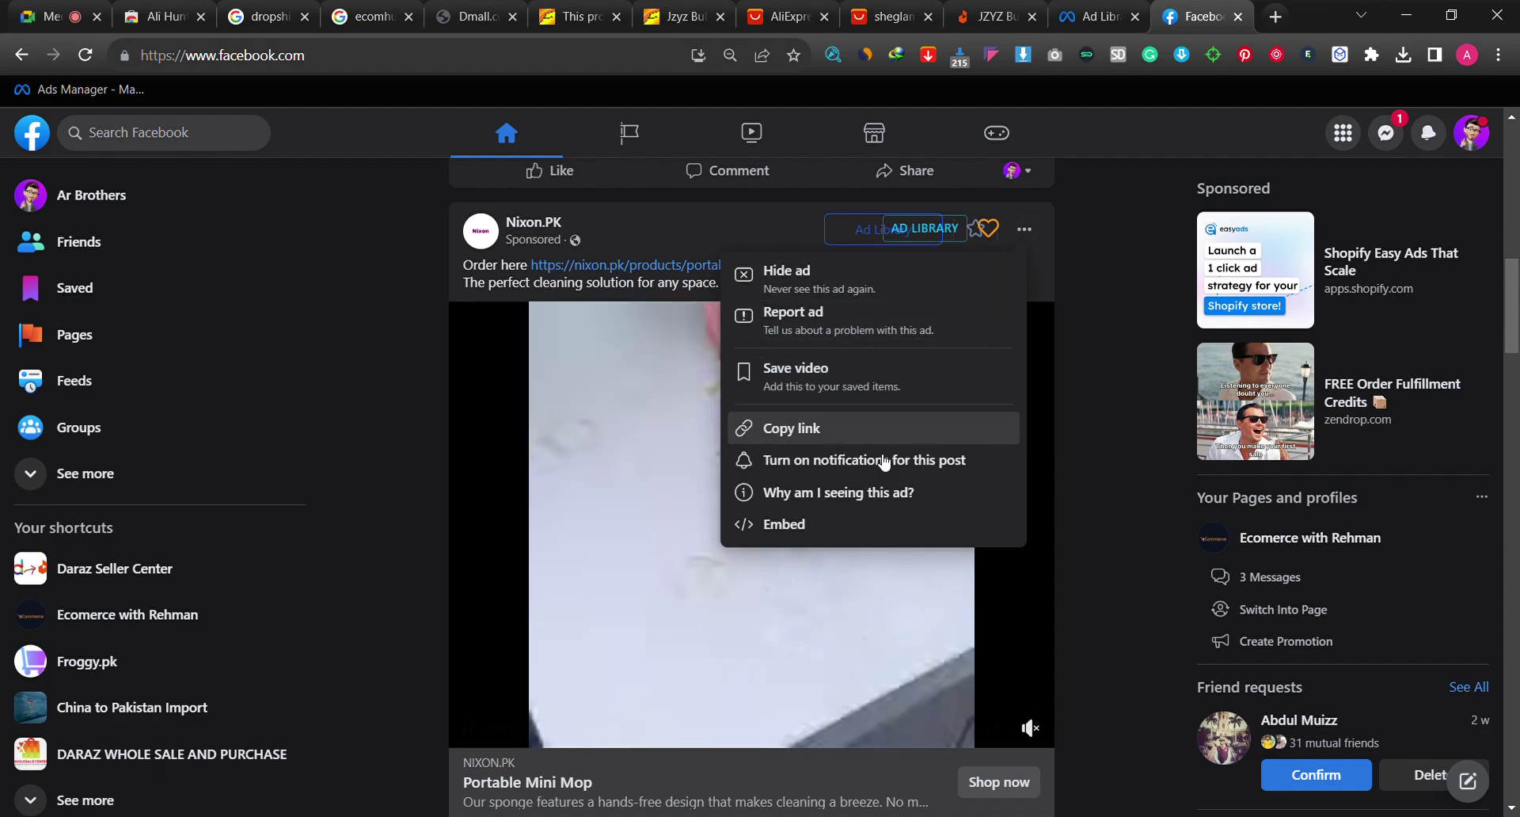
left_click(867, 492)
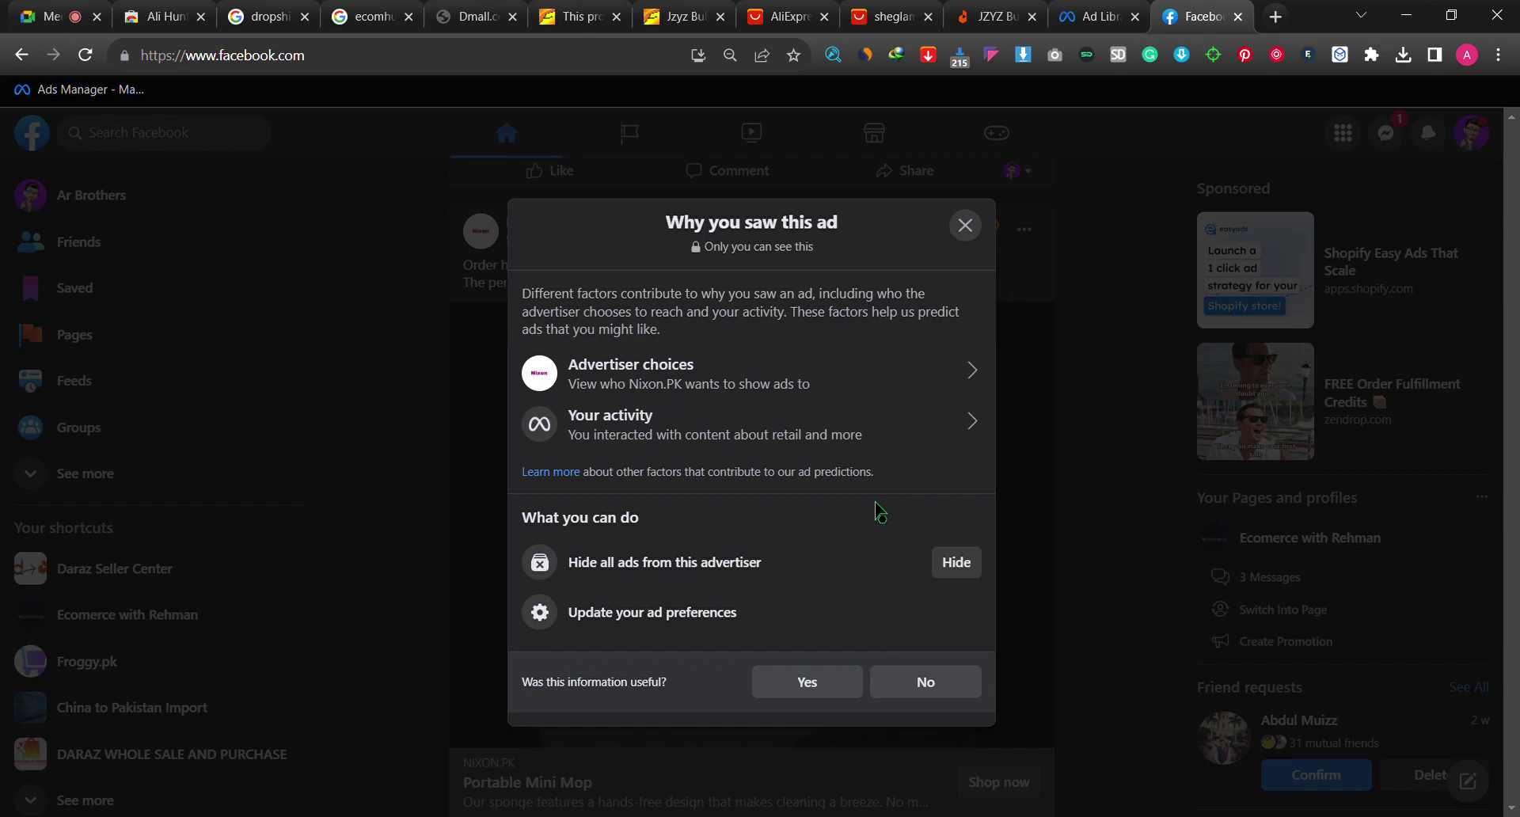
left_click(806, 387)
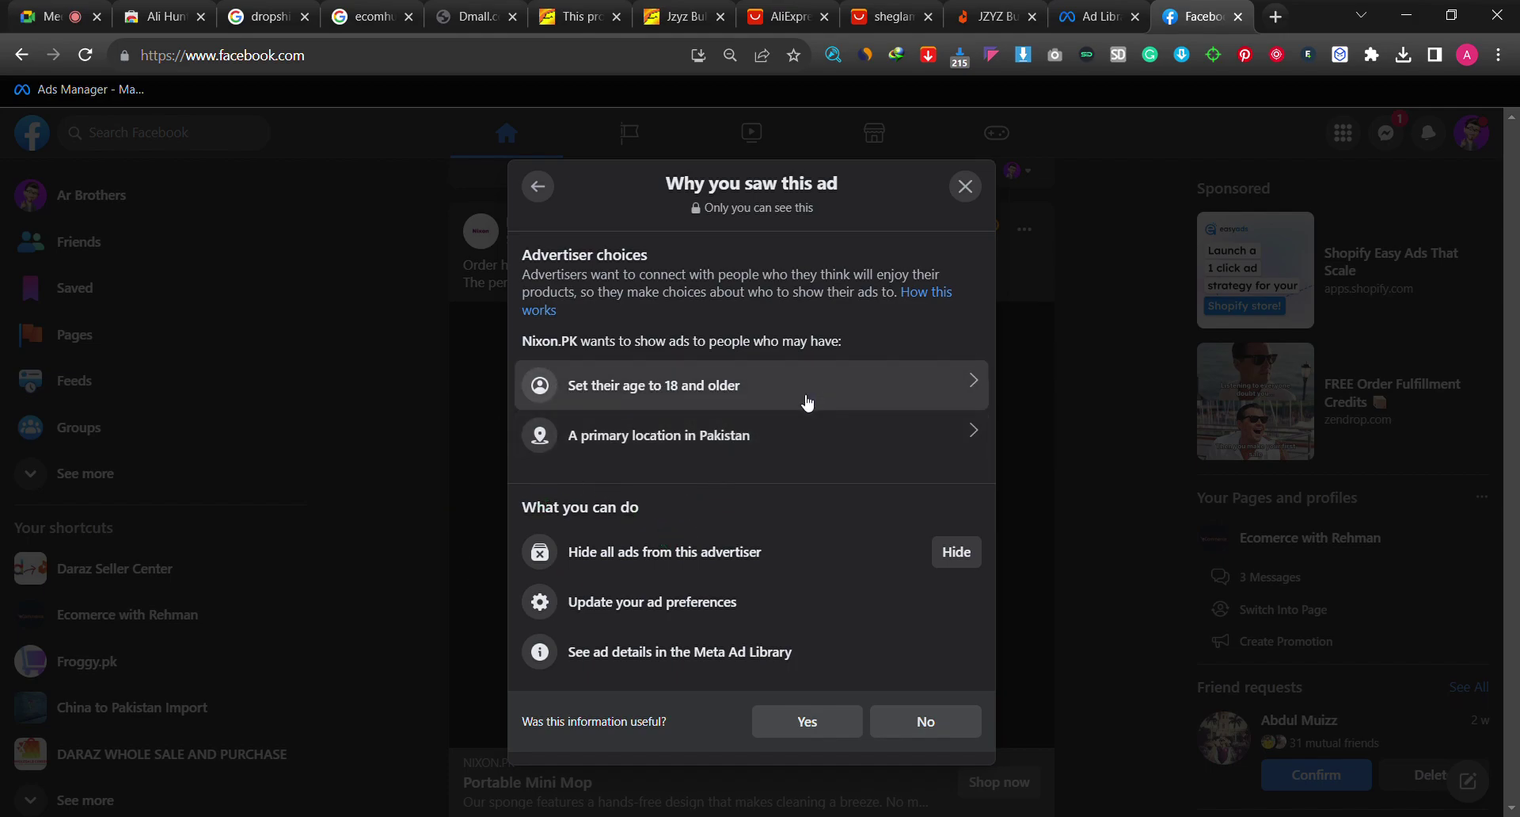
left_click(966, 188)
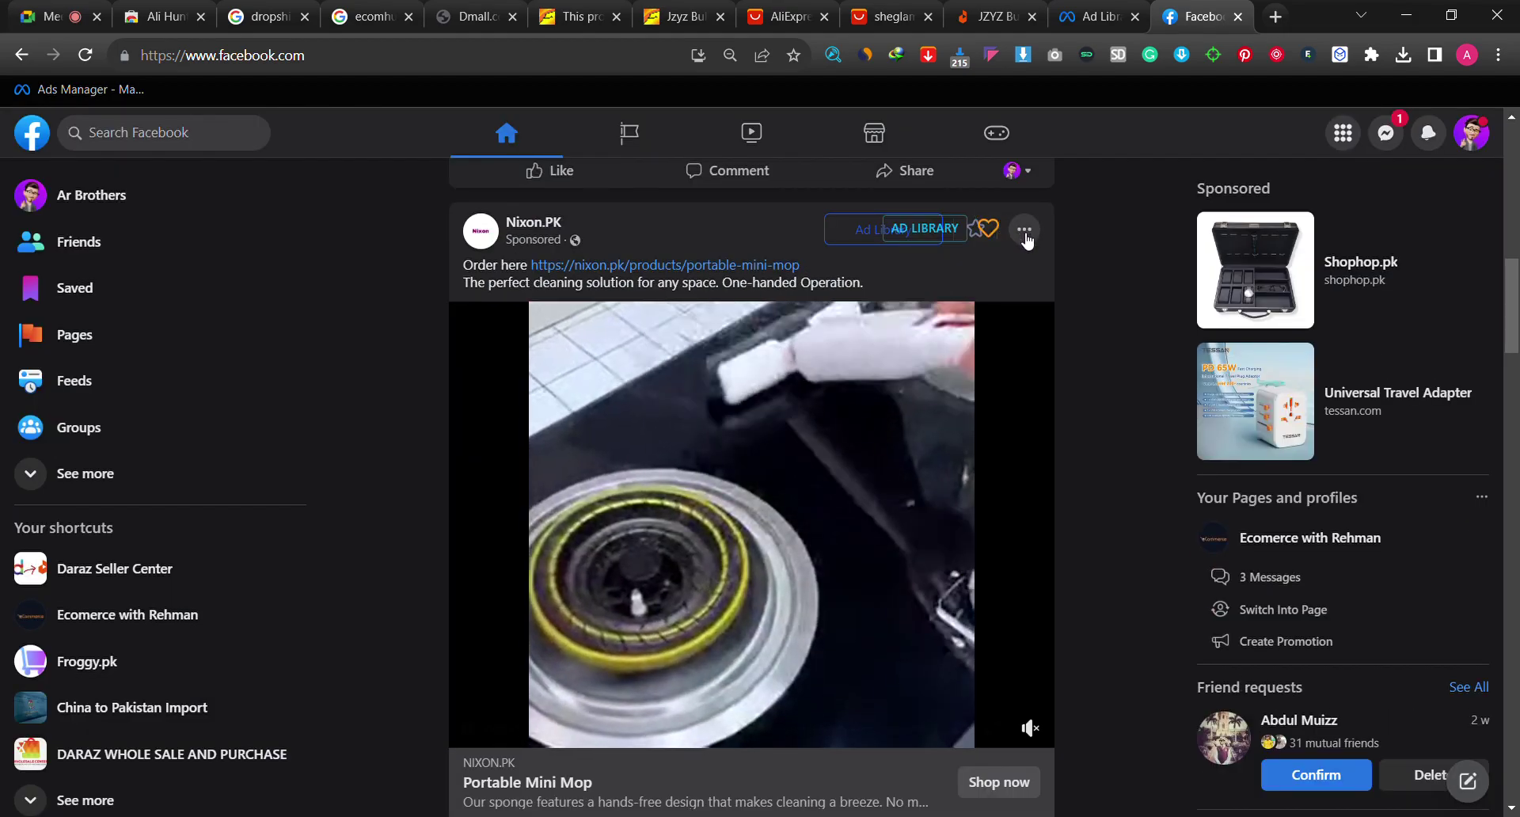
Step: Open the Portable Mini Mop store page from the Nixon.PK ad and look over the product details
scroll(929, 447, "down", 6)
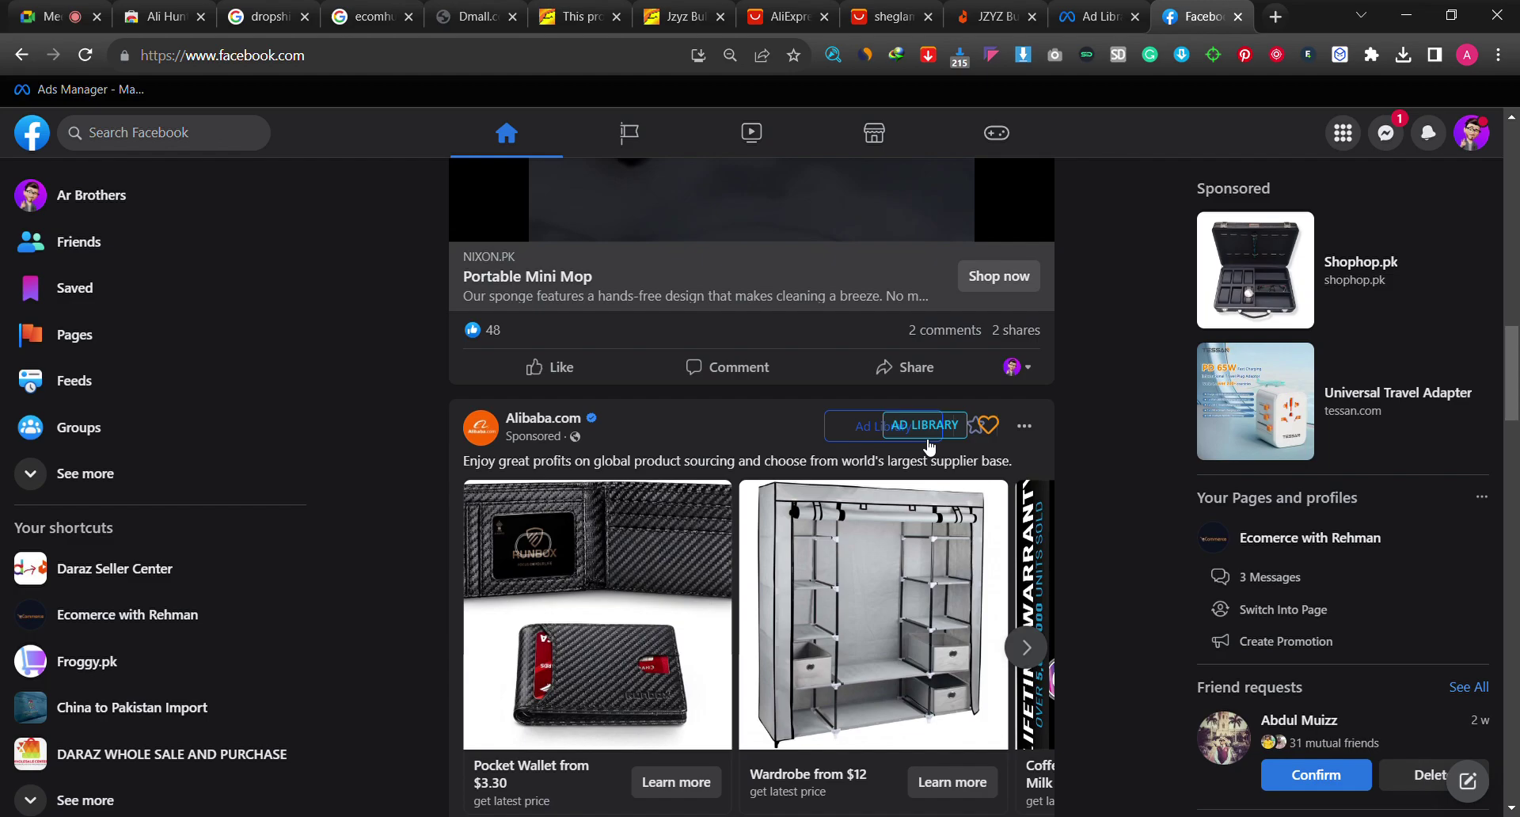
scroll(929, 445, "up", 2)
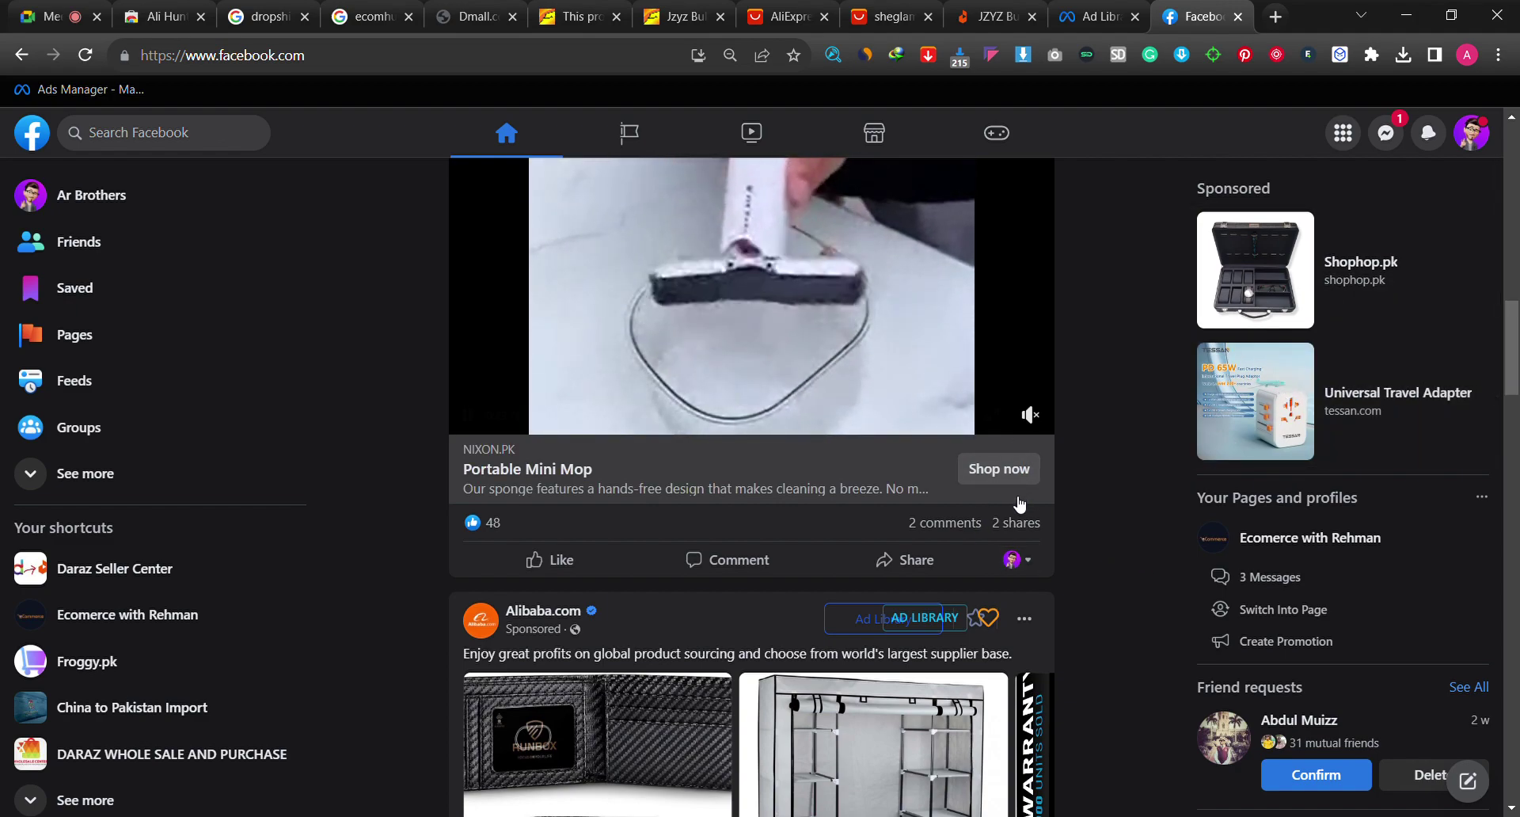
scroll(1025, 411, "up", 6)
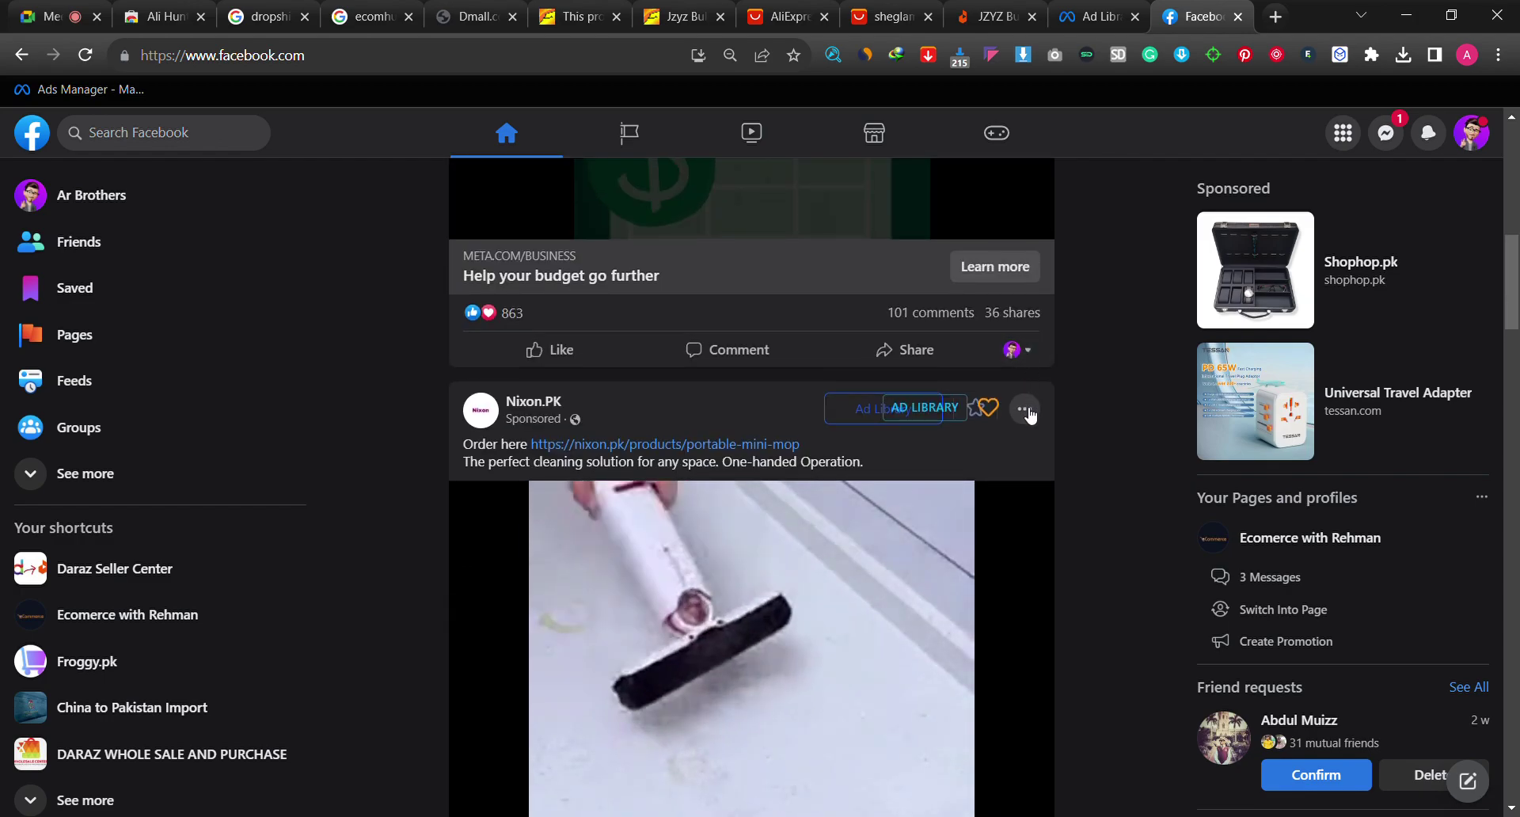
left_click(1024, 410)
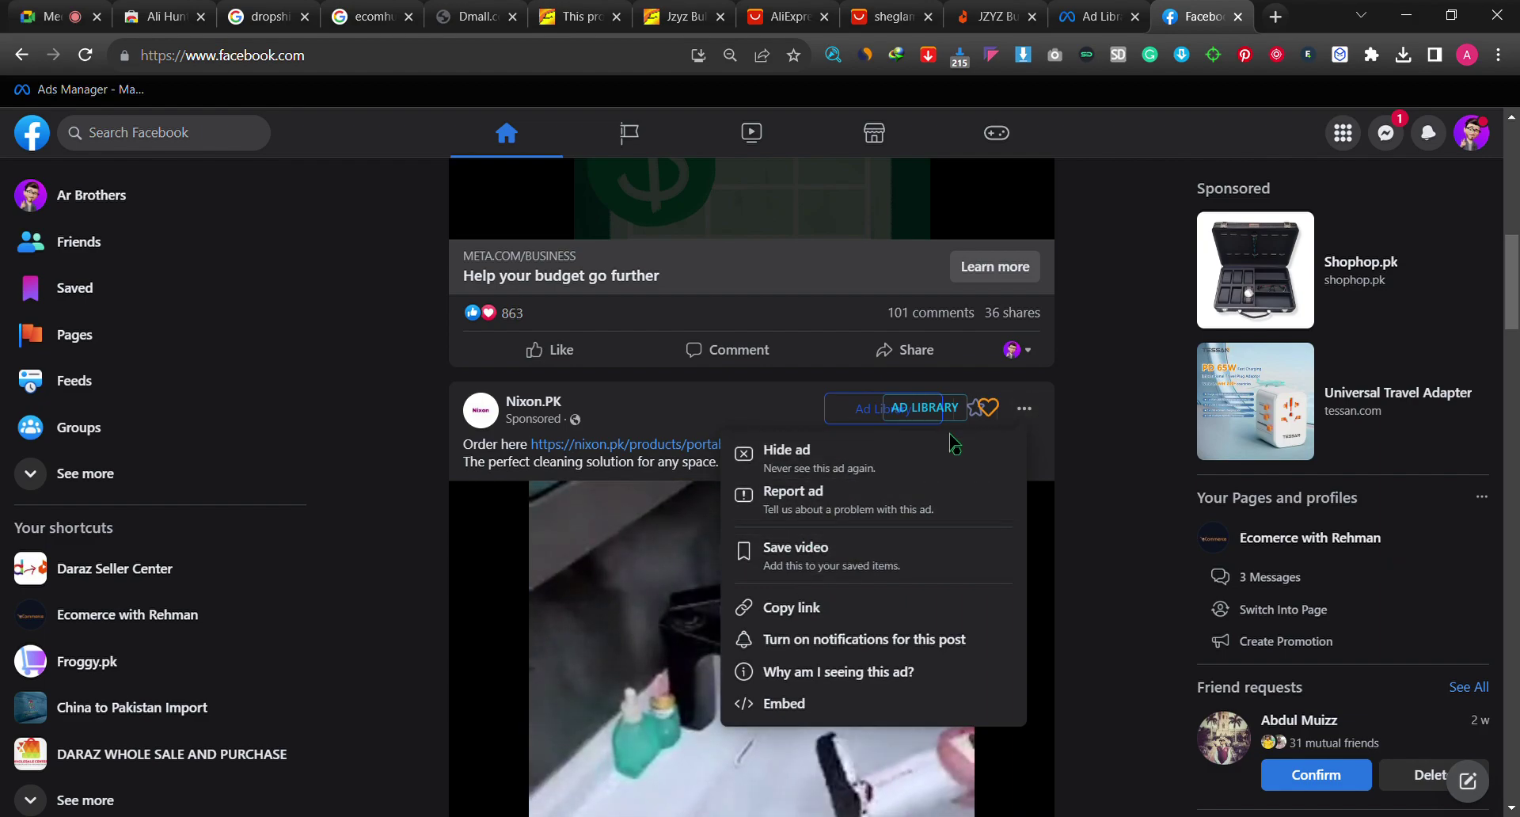
scroll(1094, 459, "down", 8)
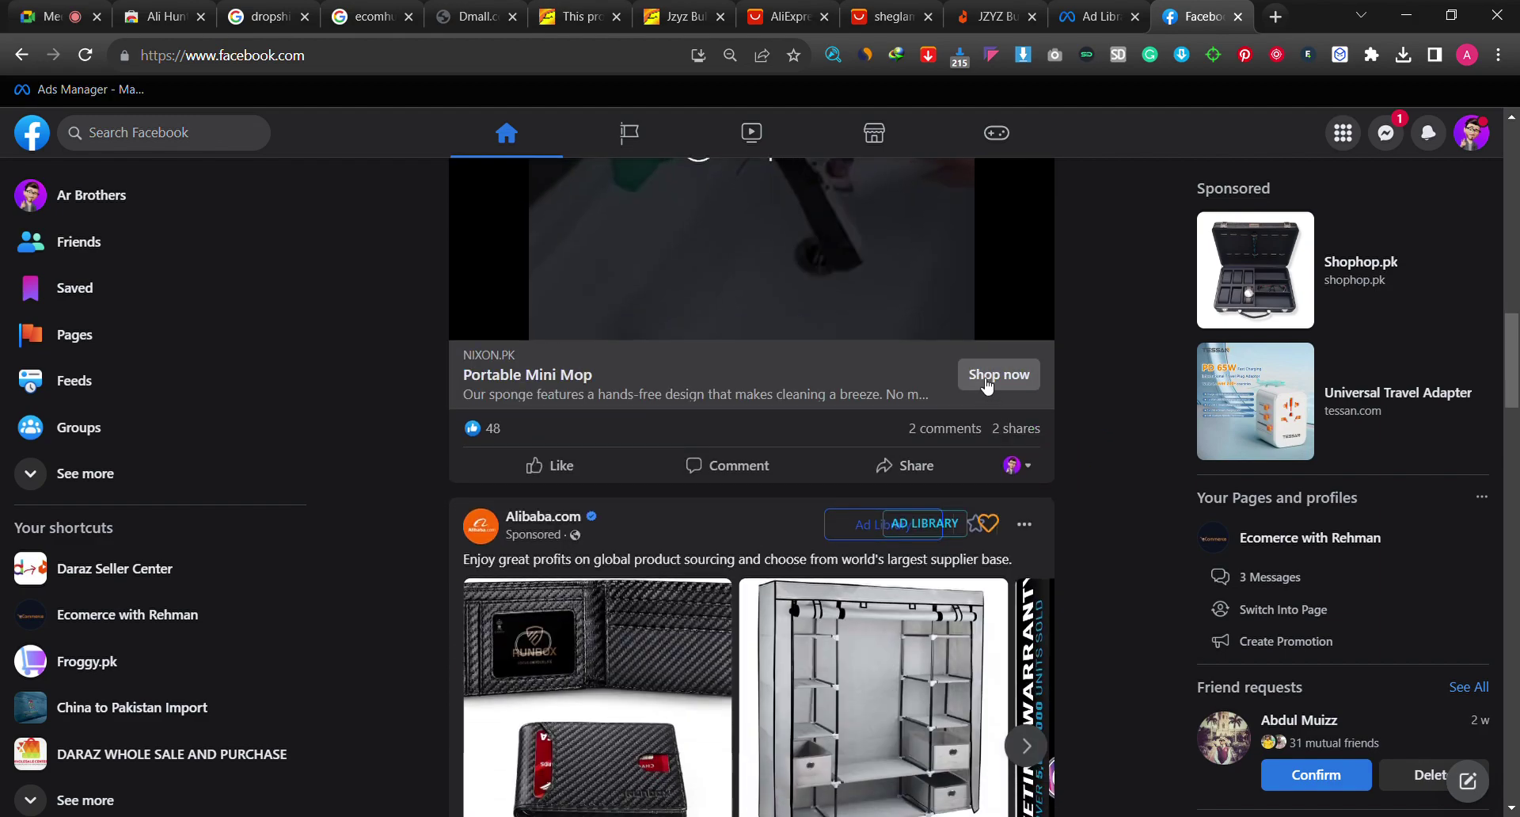
left_click(986, 385)
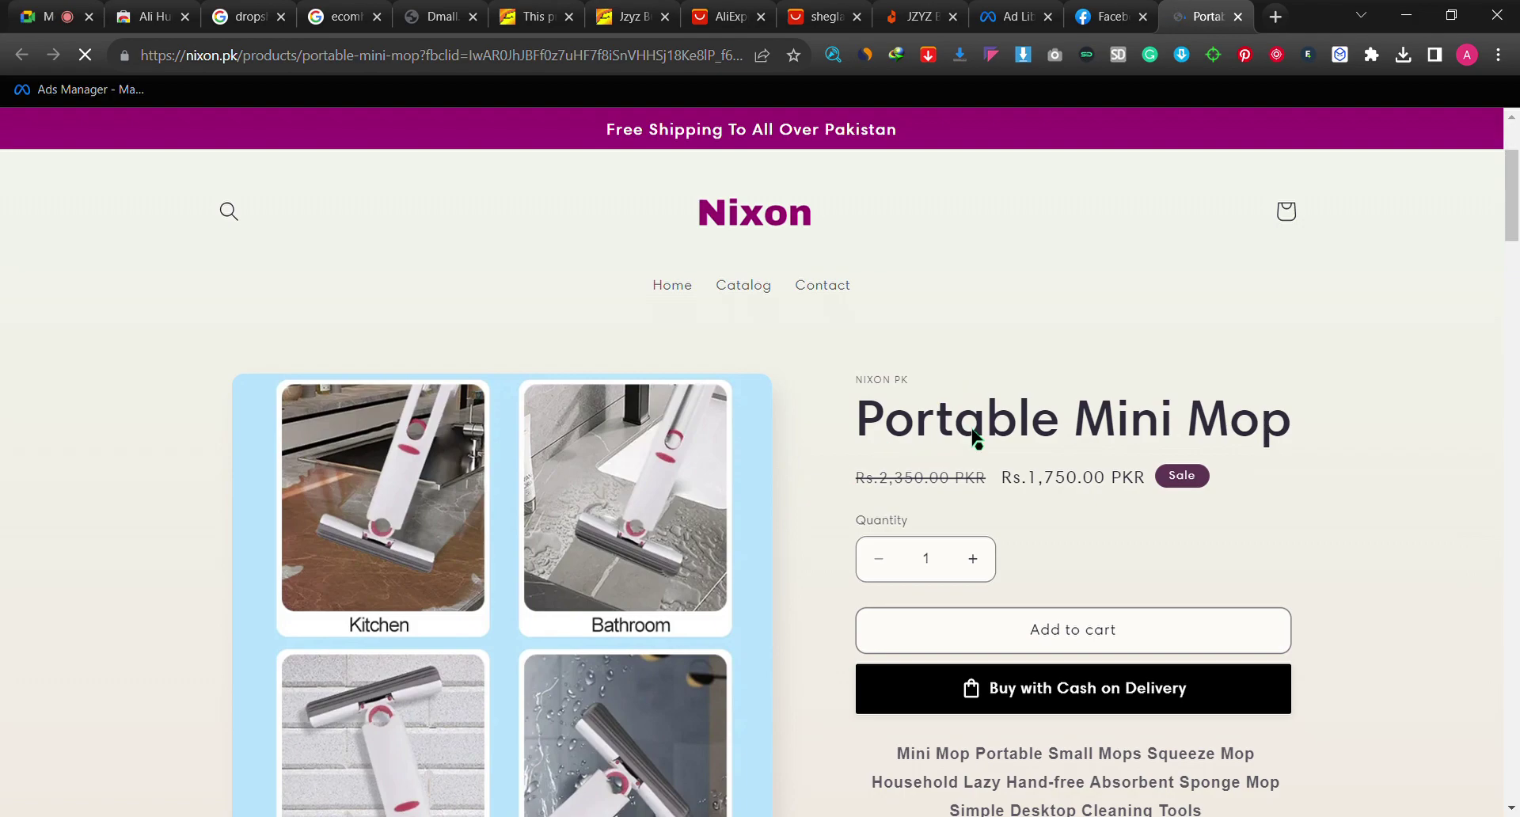
scroll(979, 432, "down", 4)
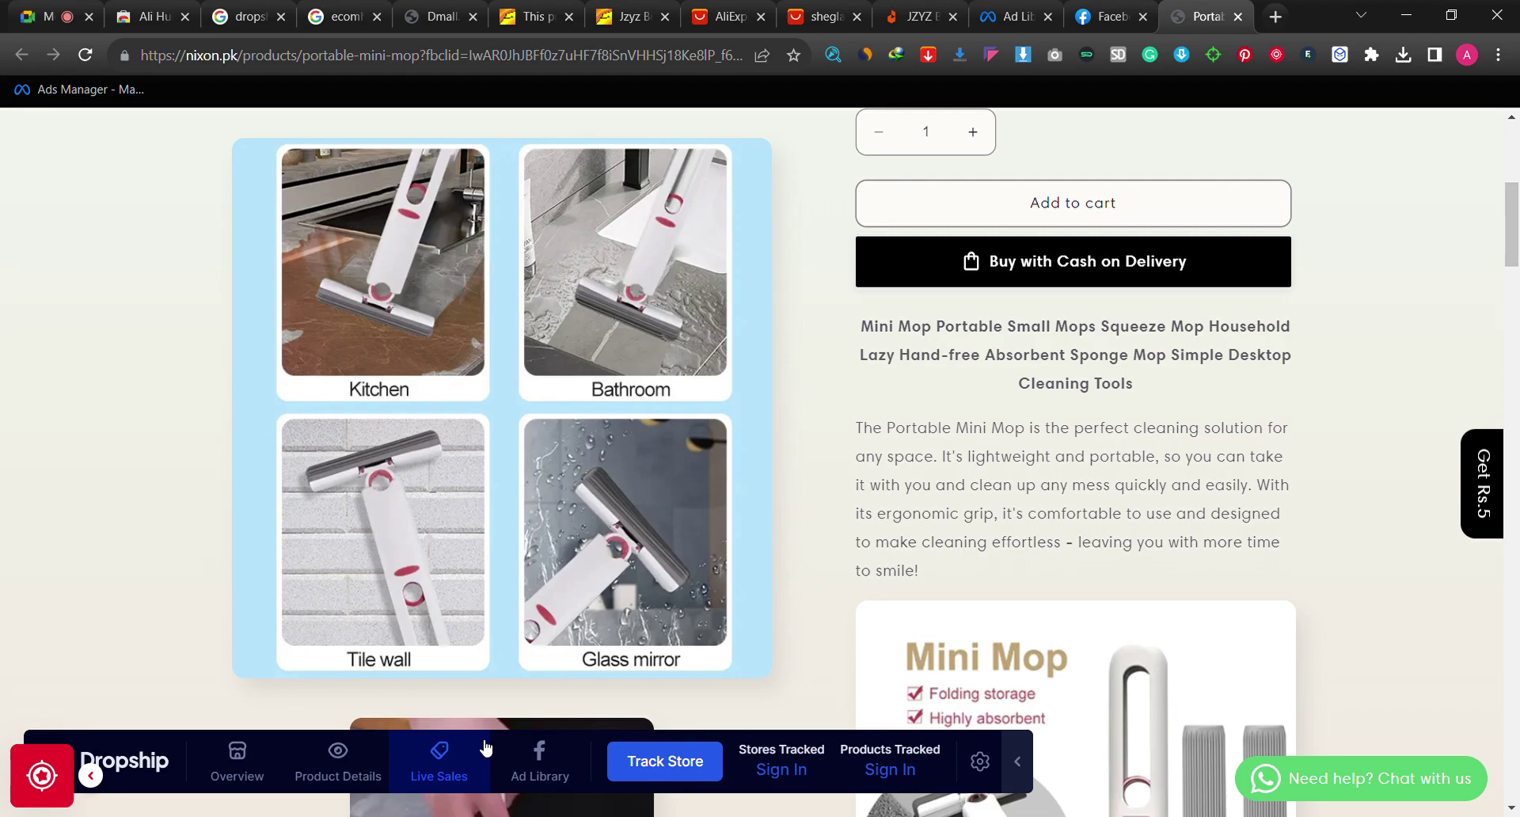
Step: Expand the AliHunter toolbar on the mini mop page to view its sections, and collapse it again
left_click(92, 778)
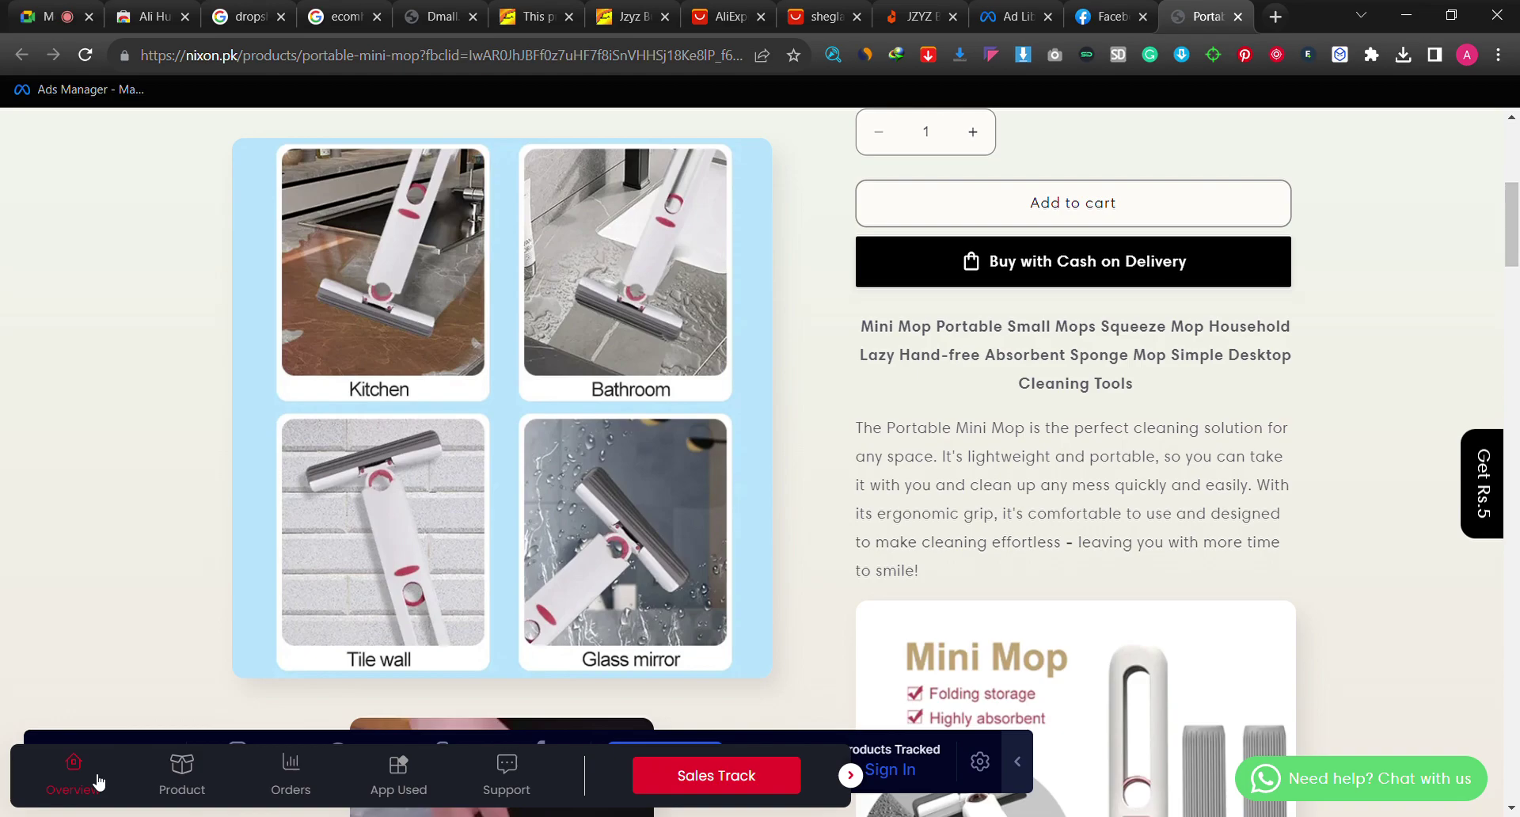
left_click(194, 772)
left_click(850, 776)
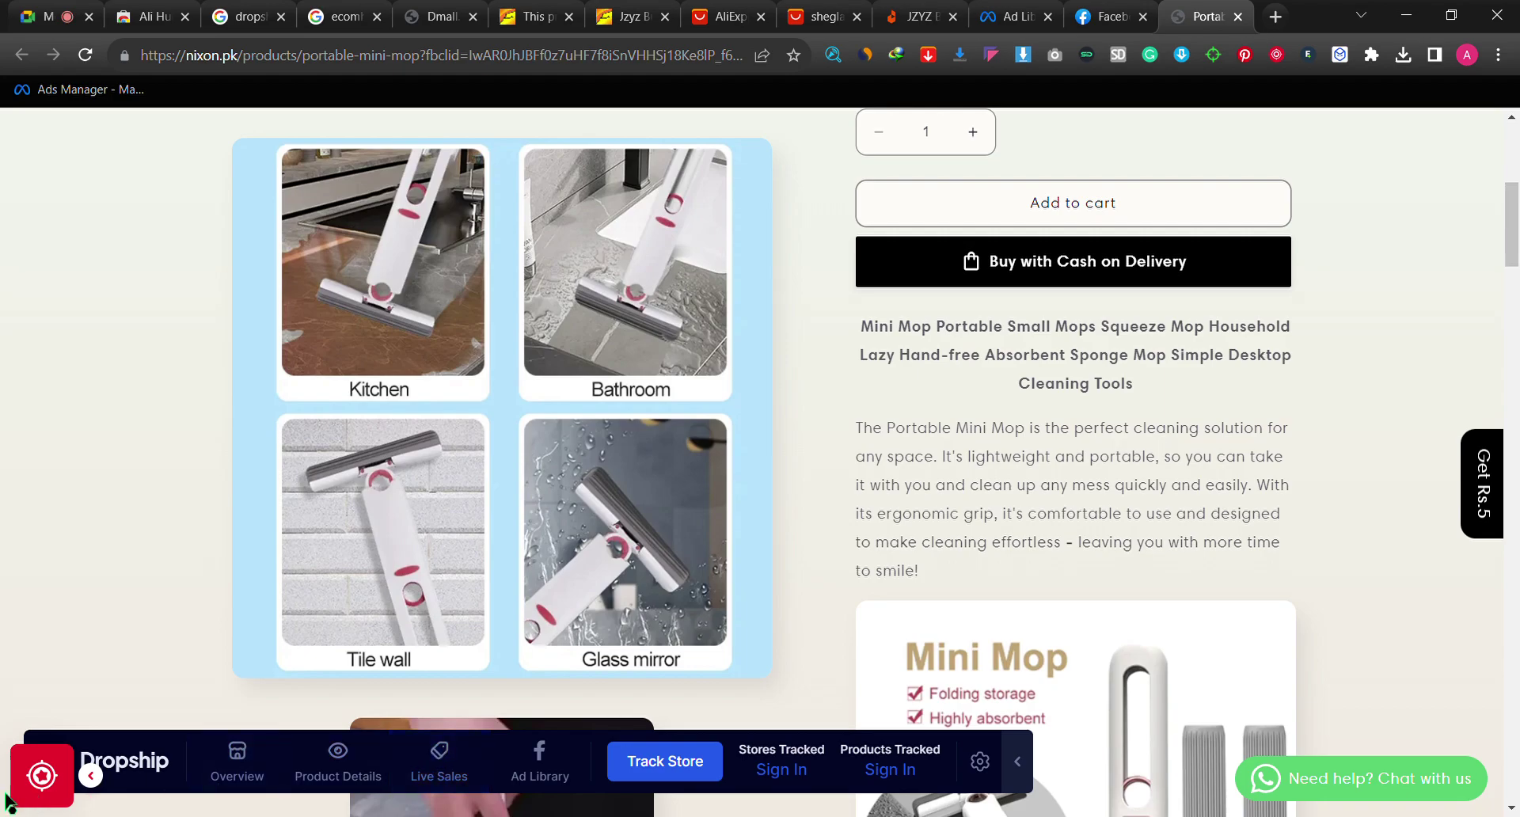
left_click(93, 782)
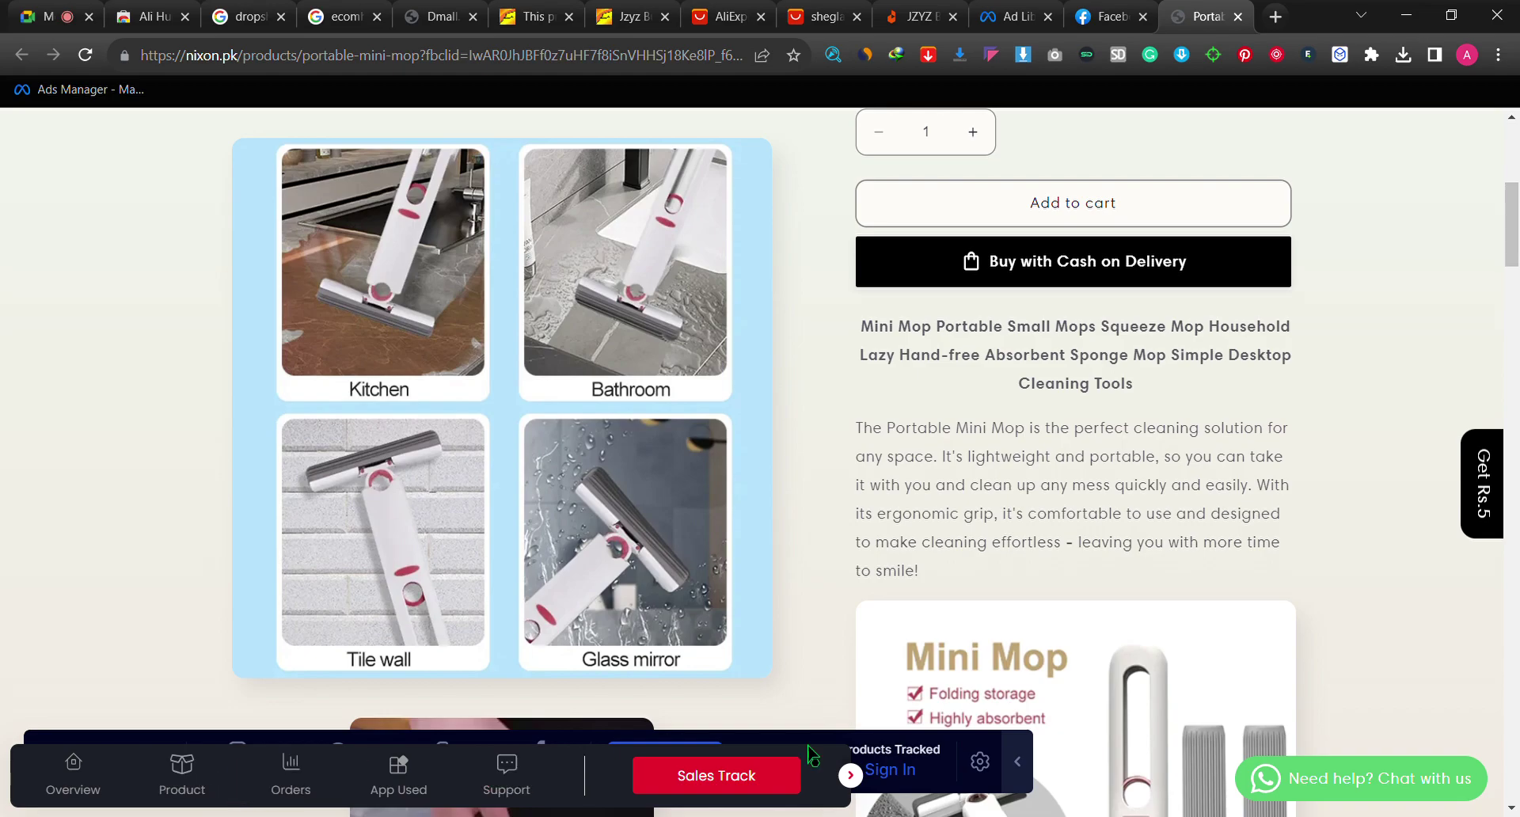
left_click(850, 776)
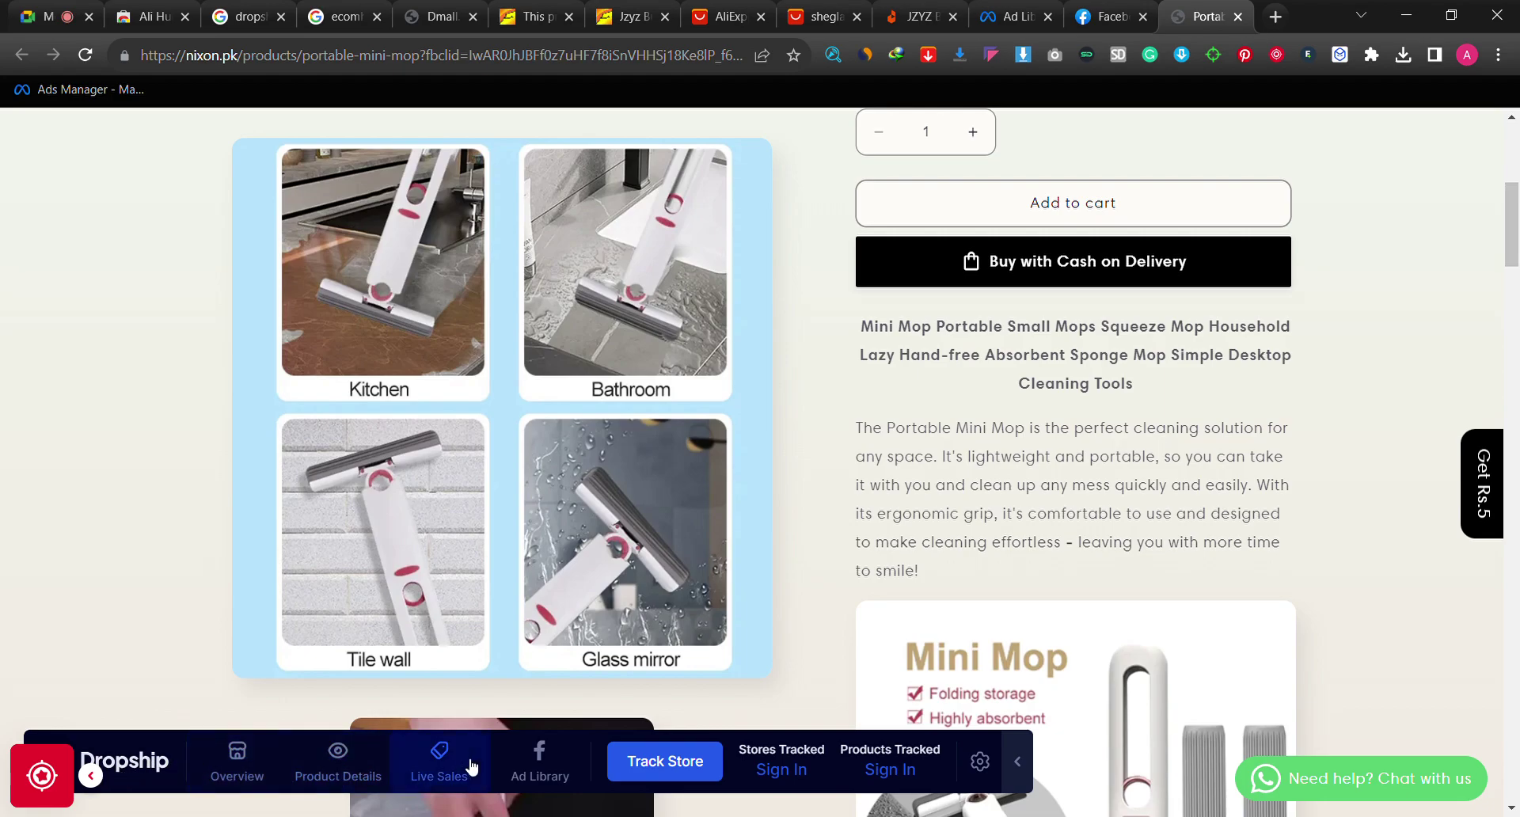
Step: Try AliHunter's Product, Orders, App Used, Support and Sales Track features for the Nixon store, returning to the mini mop page
left_click(93, 779)
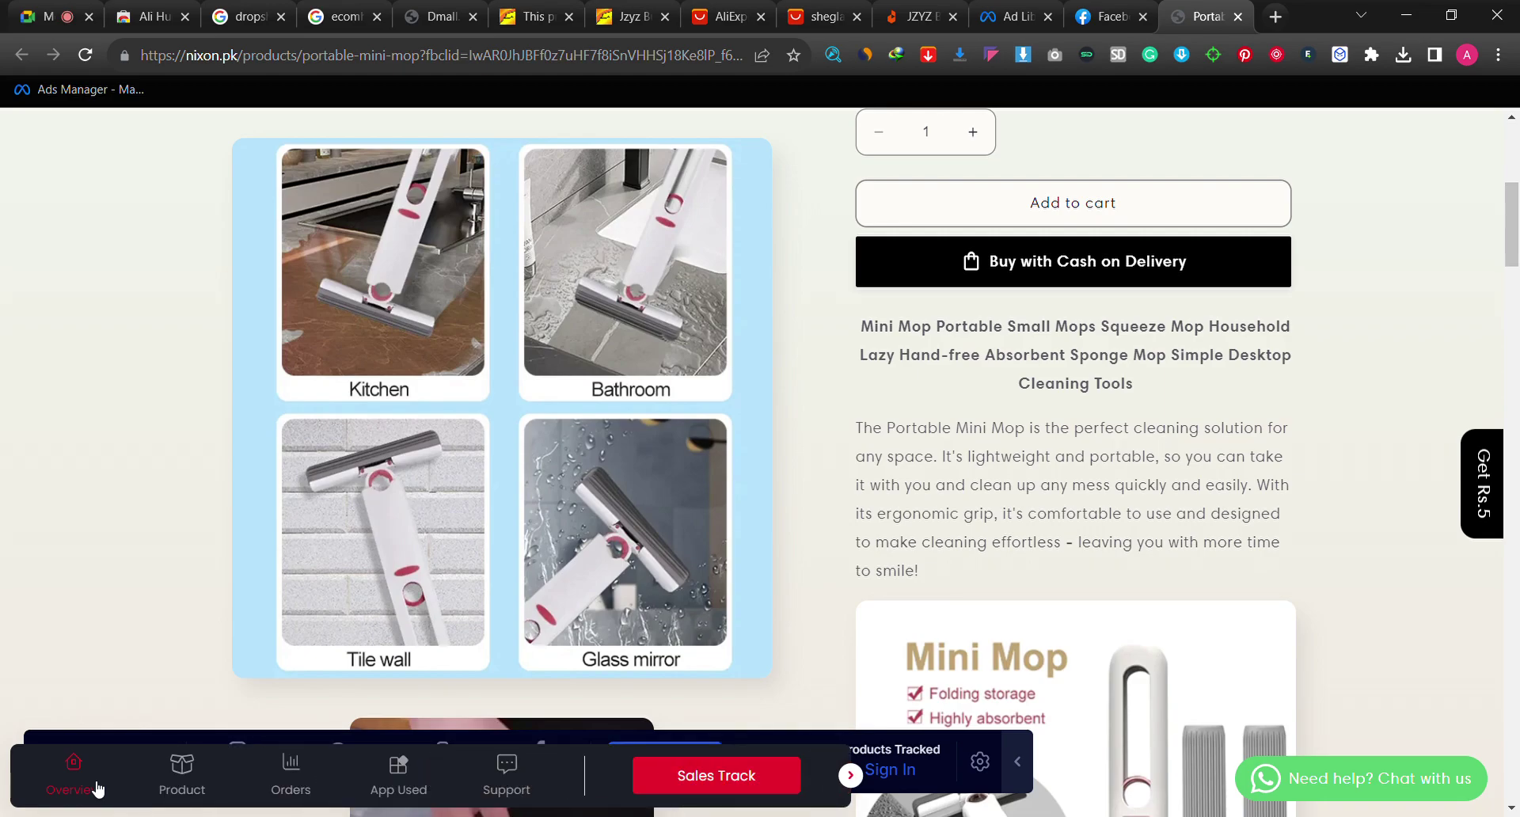
left_click(183, 788)
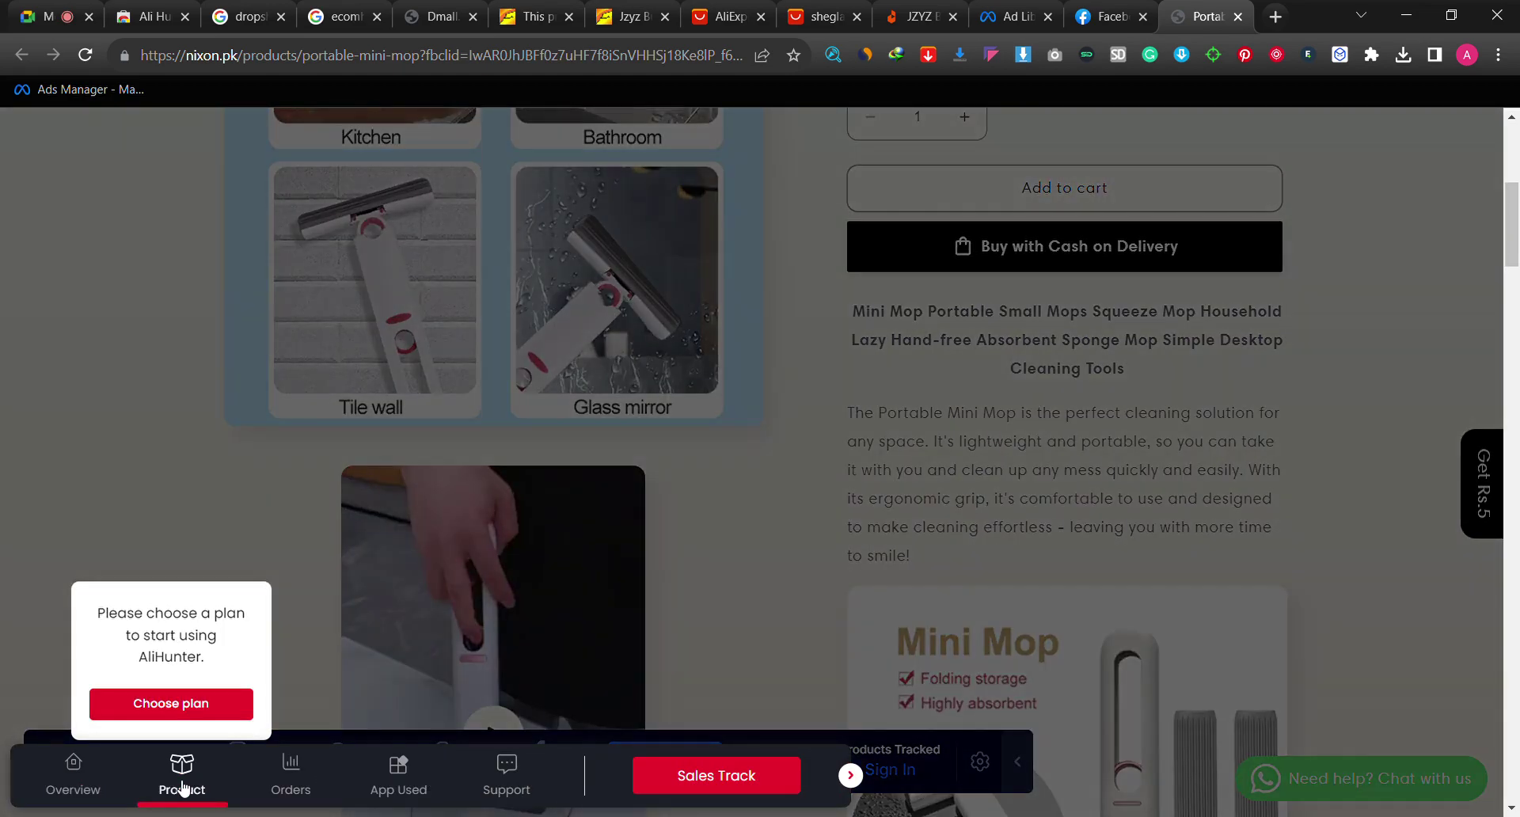
left_click(269, 780)
left_click(415, 796)
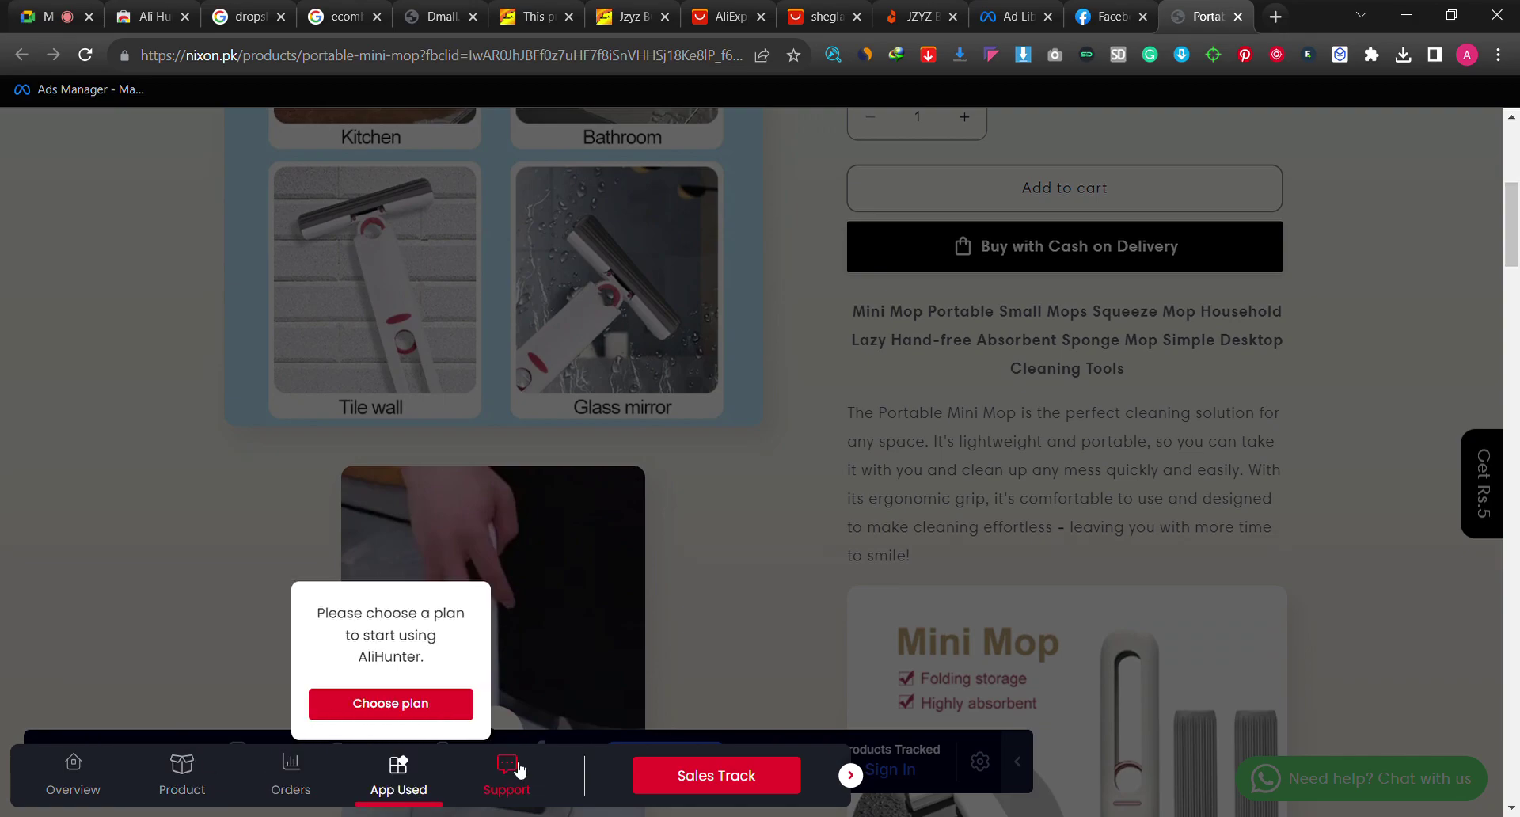
left_click(510, 776)
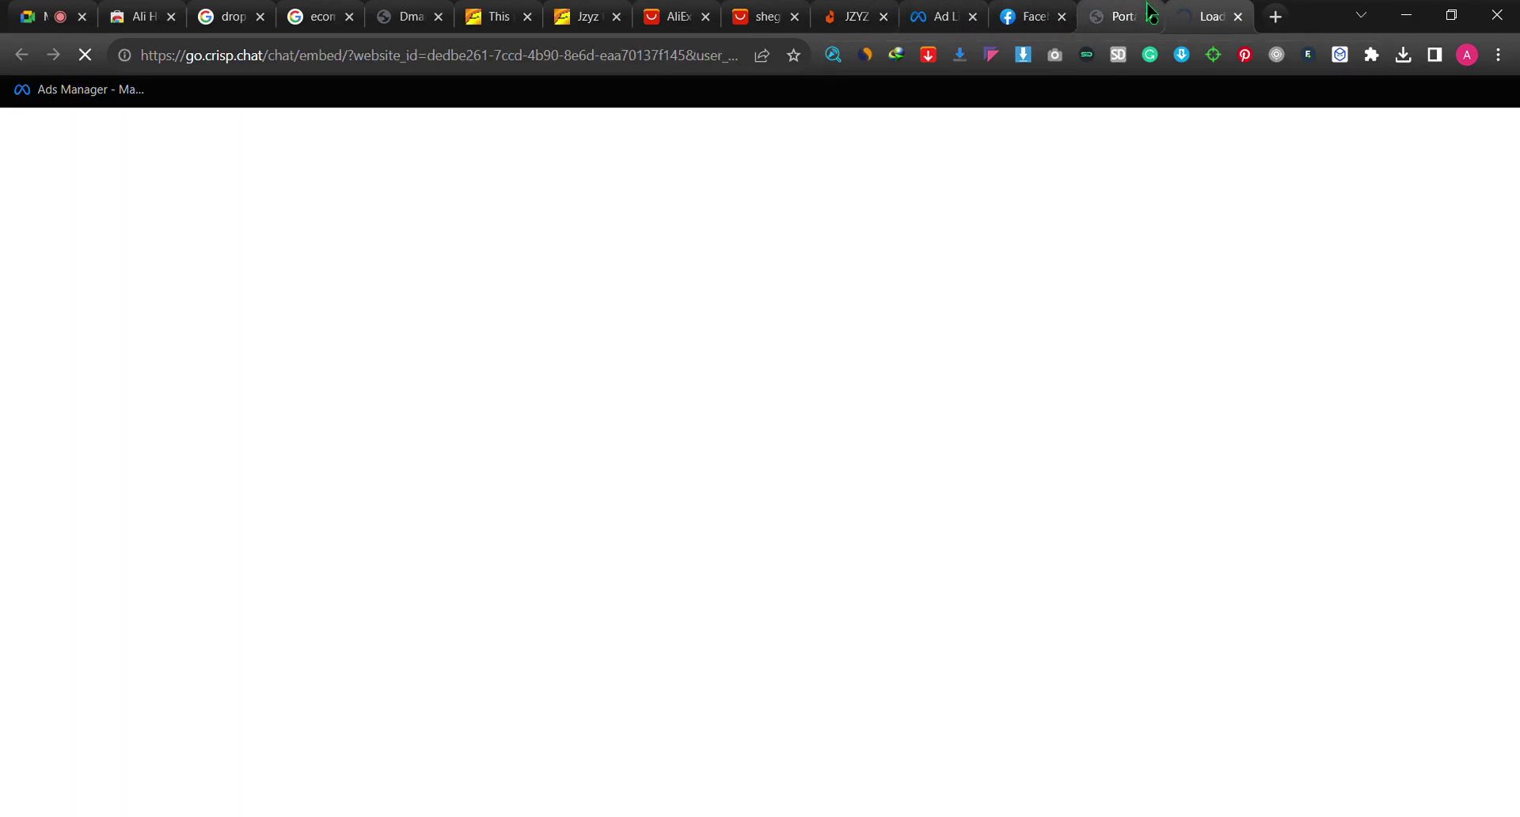
left_click(1103, 11)
left_click(678, 778)
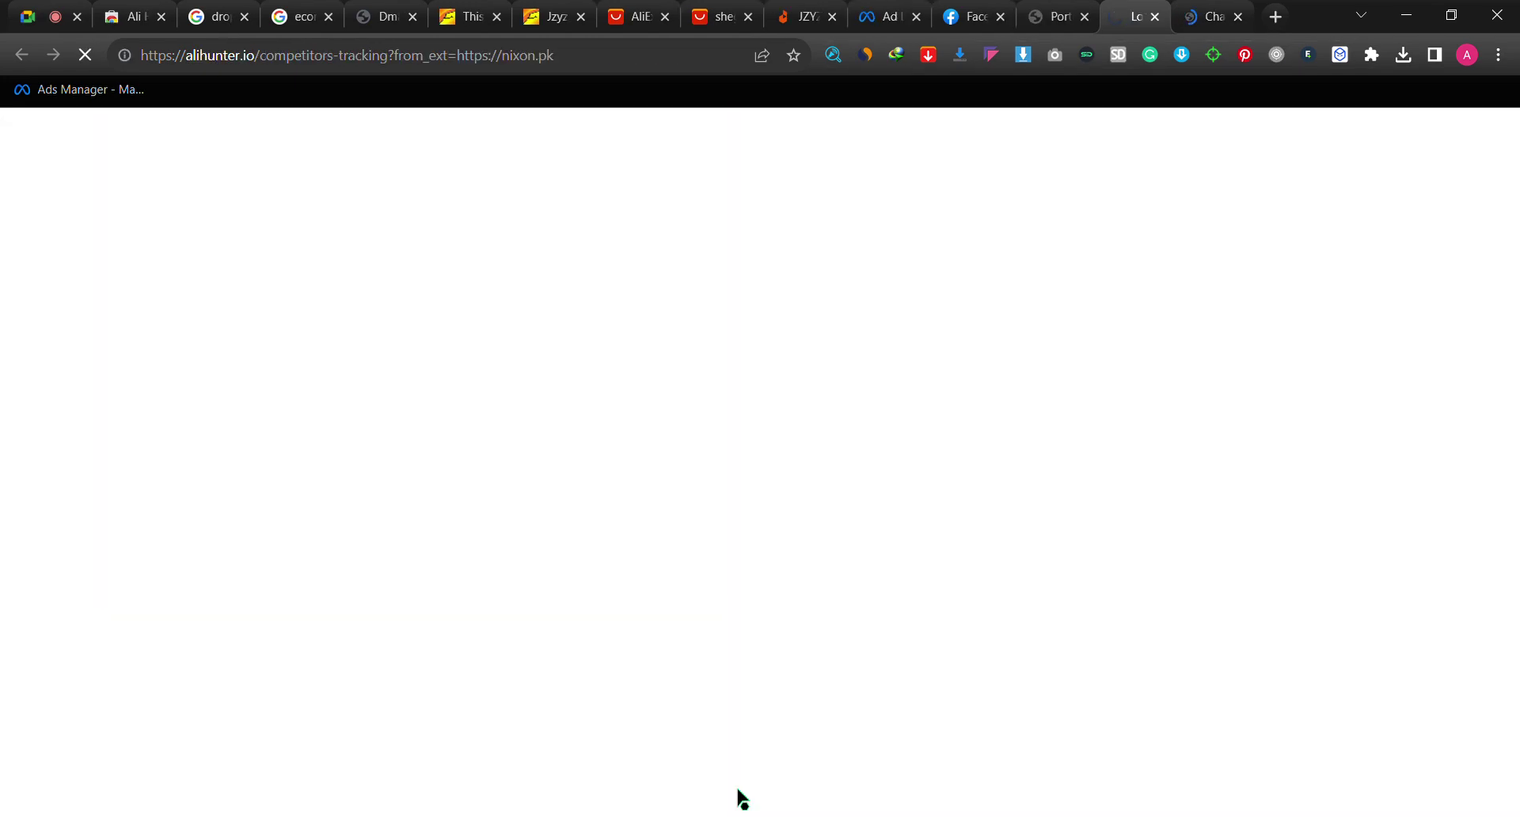
left_click(1053, 17)
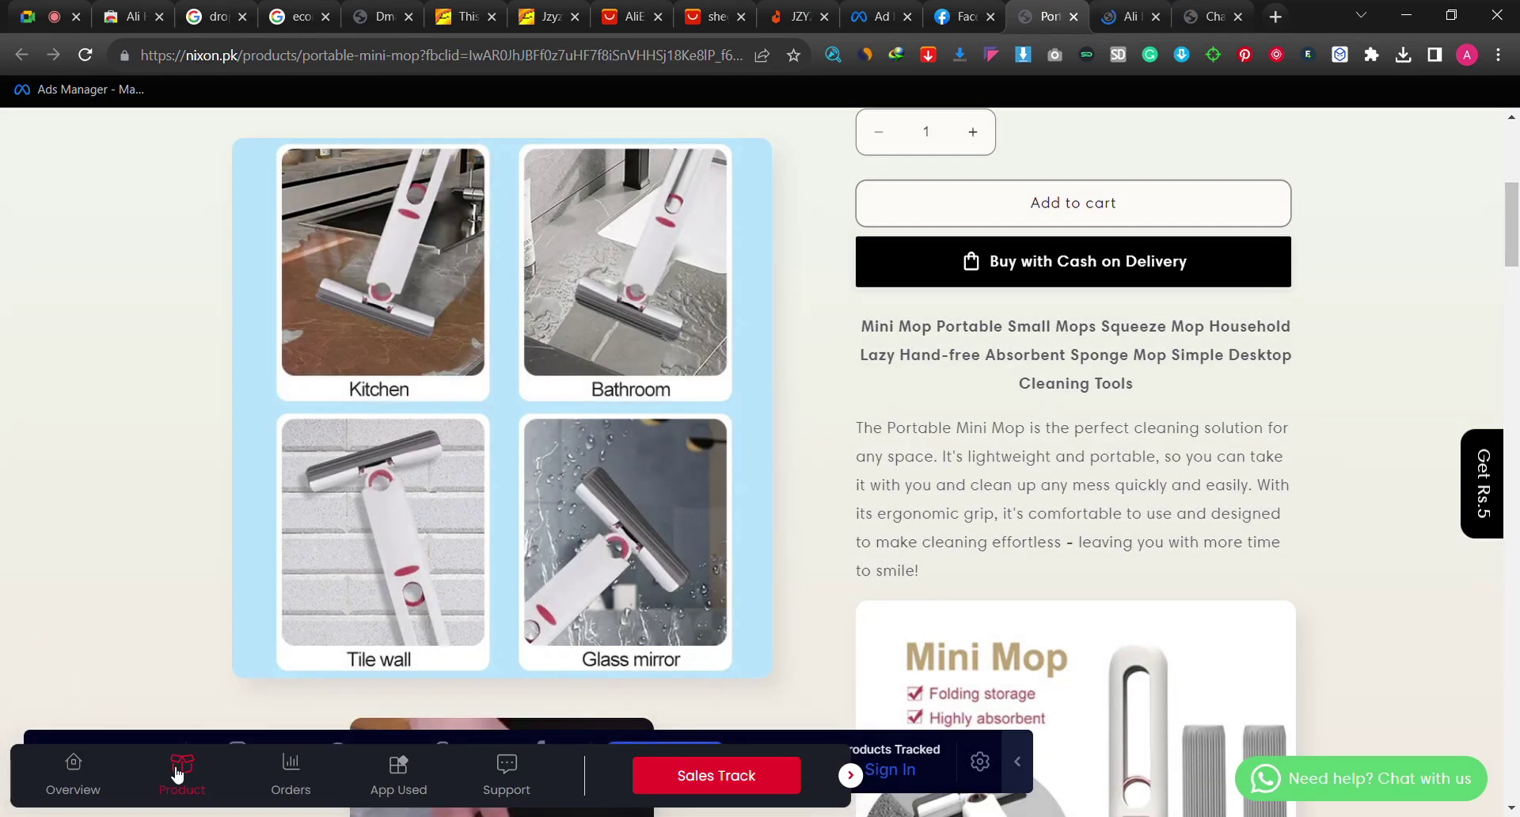
Step: Check AliHunter's Product section once more, dismiss its pop-up and collapse the AliHunter toolbar
left_click(178, 767)
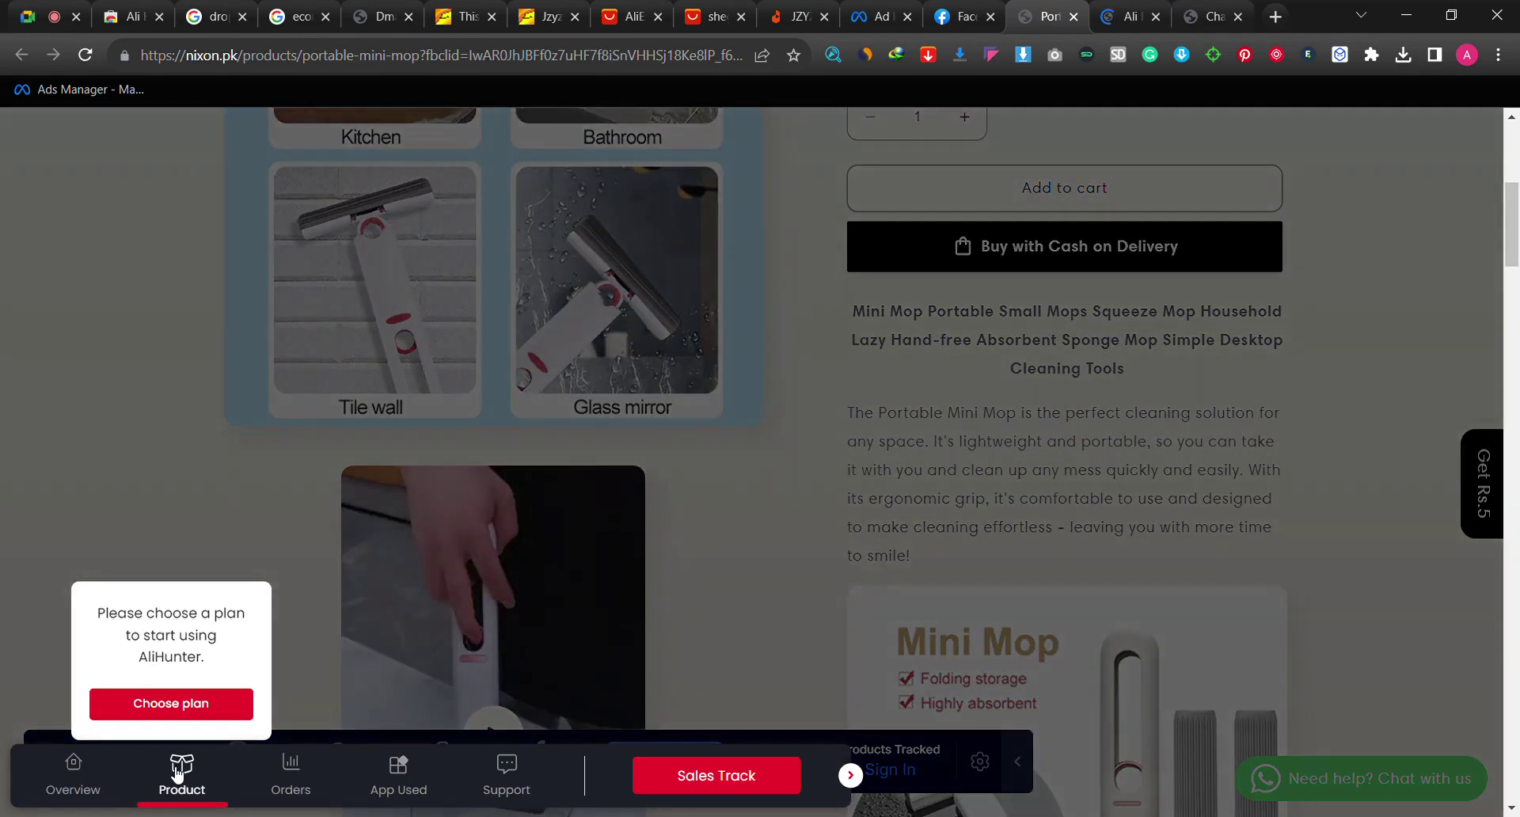
left_click(52, 565)
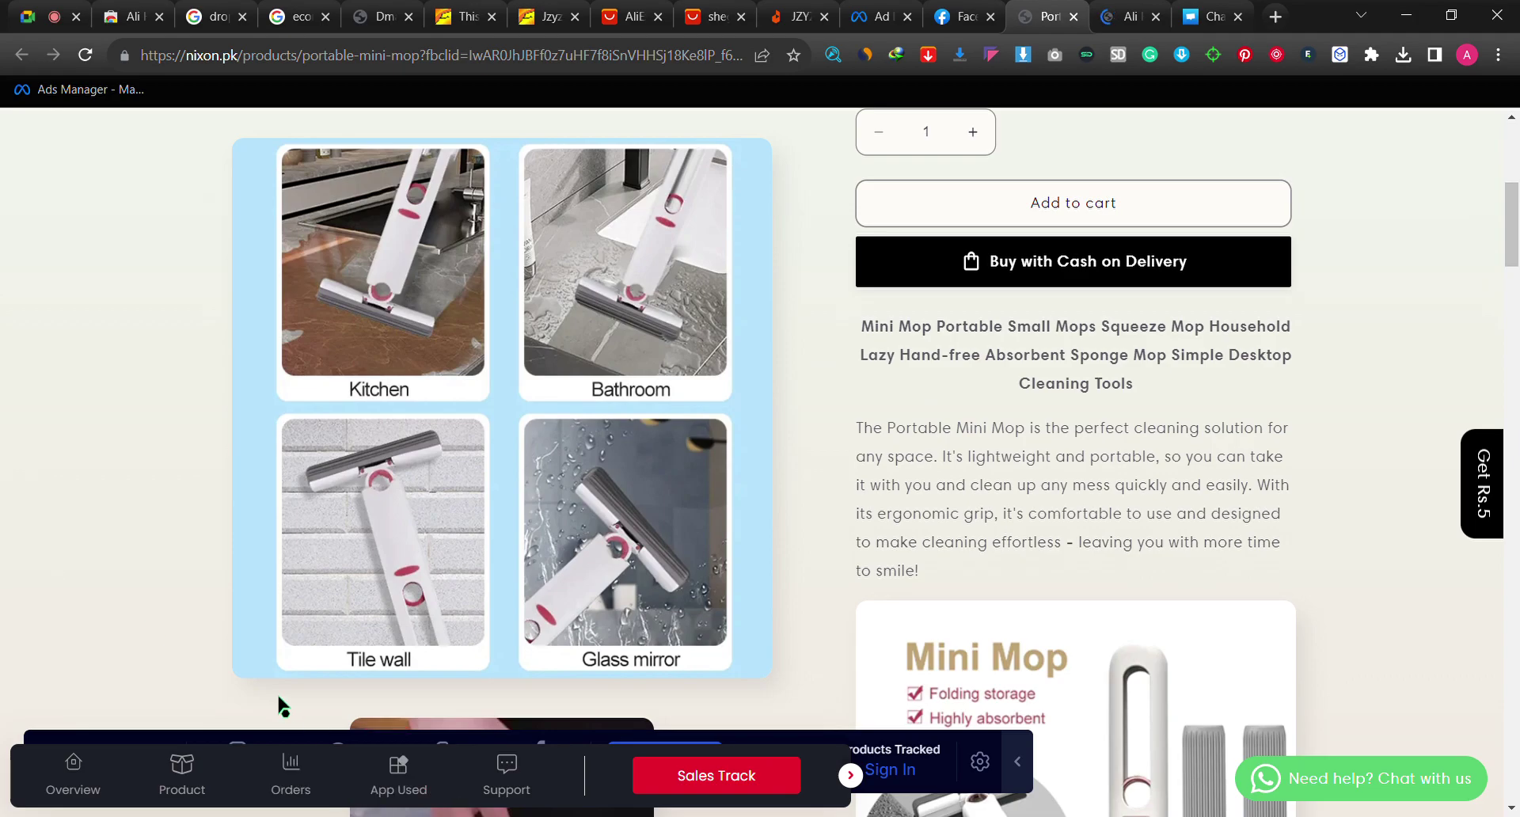
scroll(16, 628, "down", 1)
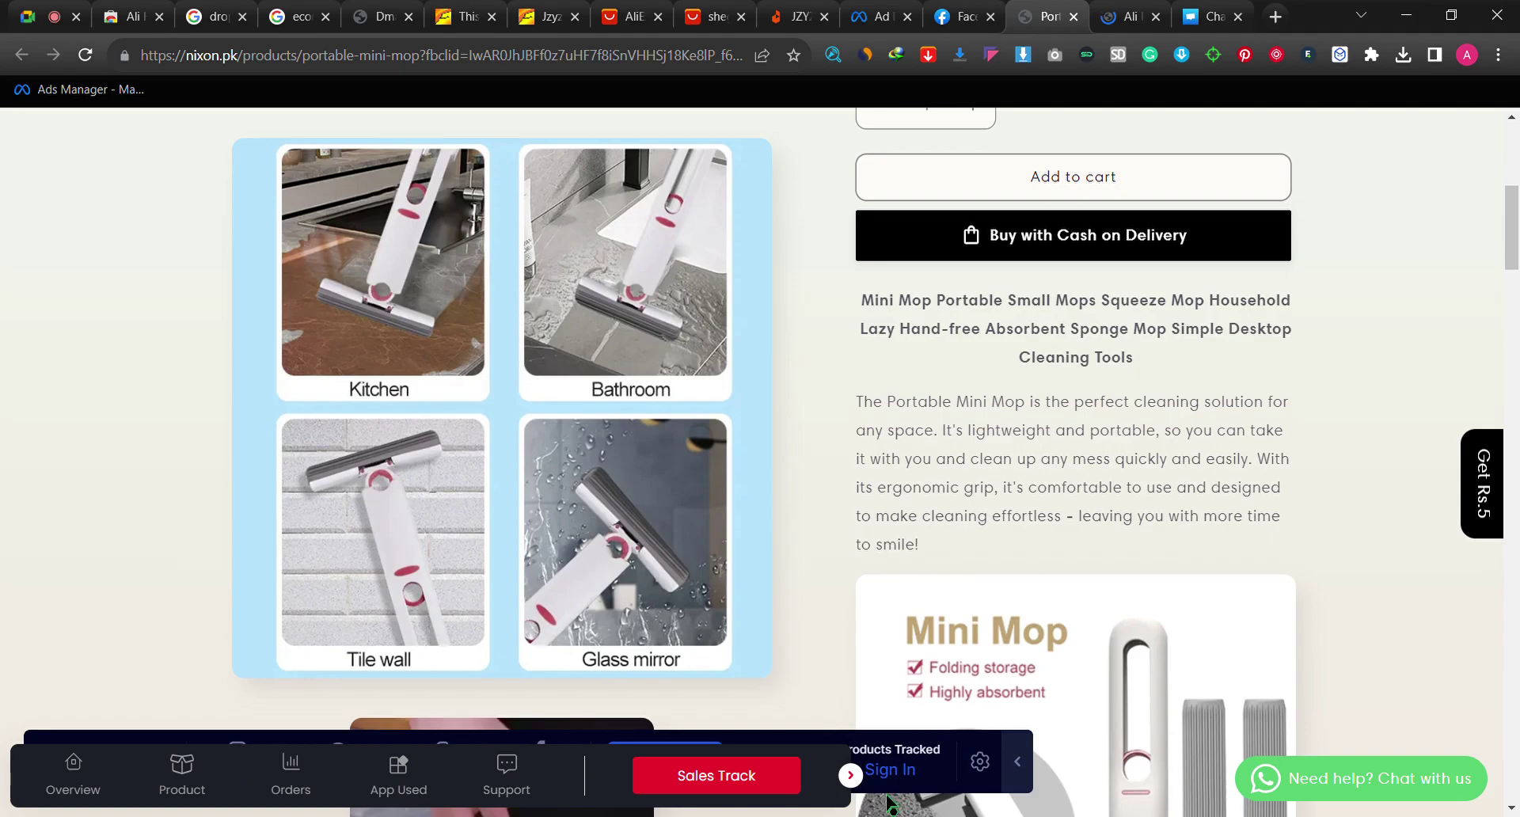
left_click(852, 777)
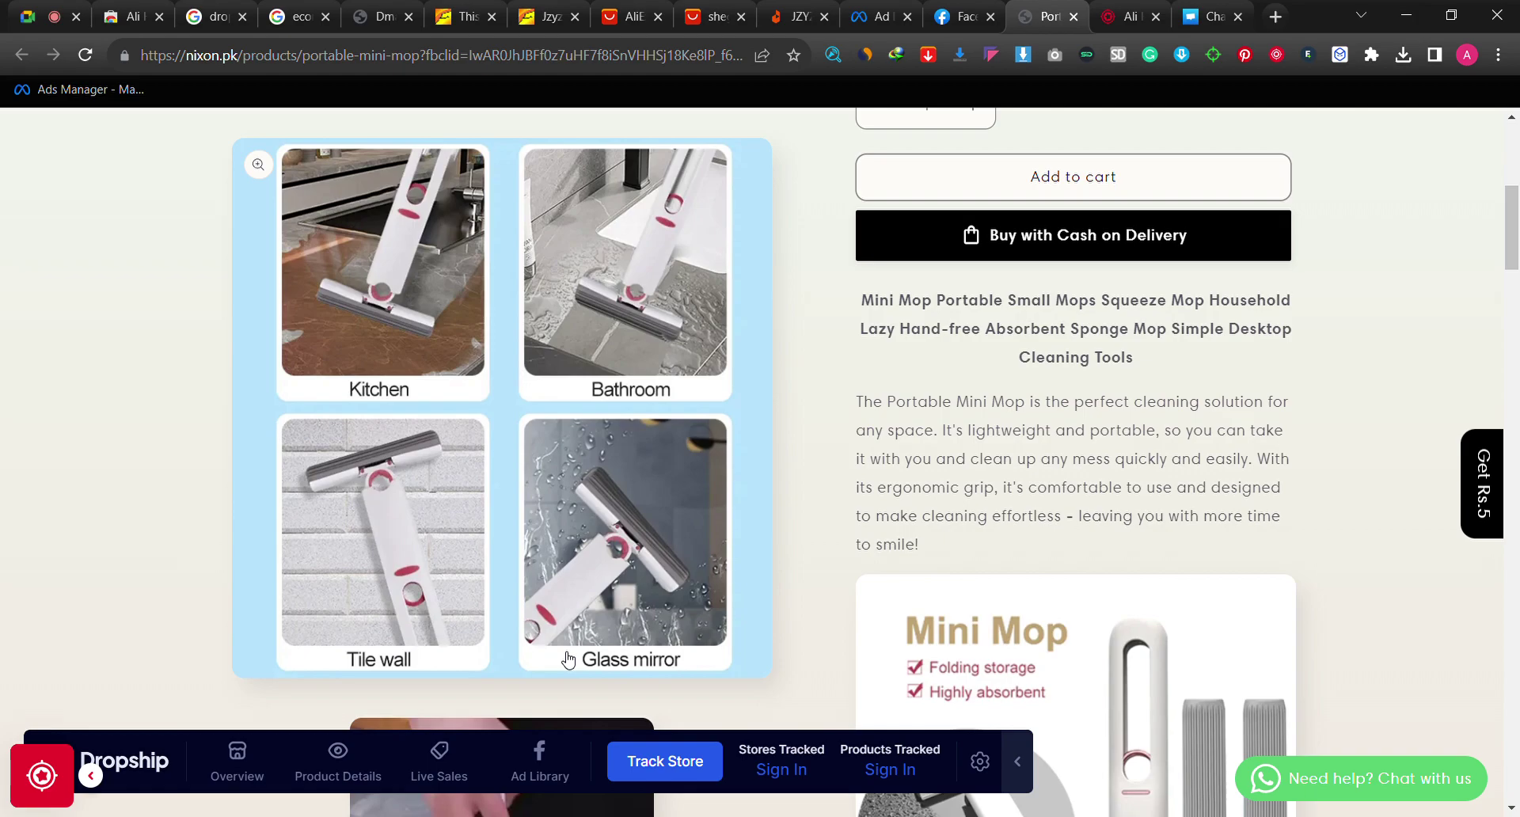
Step: Look through the products on the Nixon store's home page and switch back to the Google Meet call
scroll(738, 458, "up", 3)
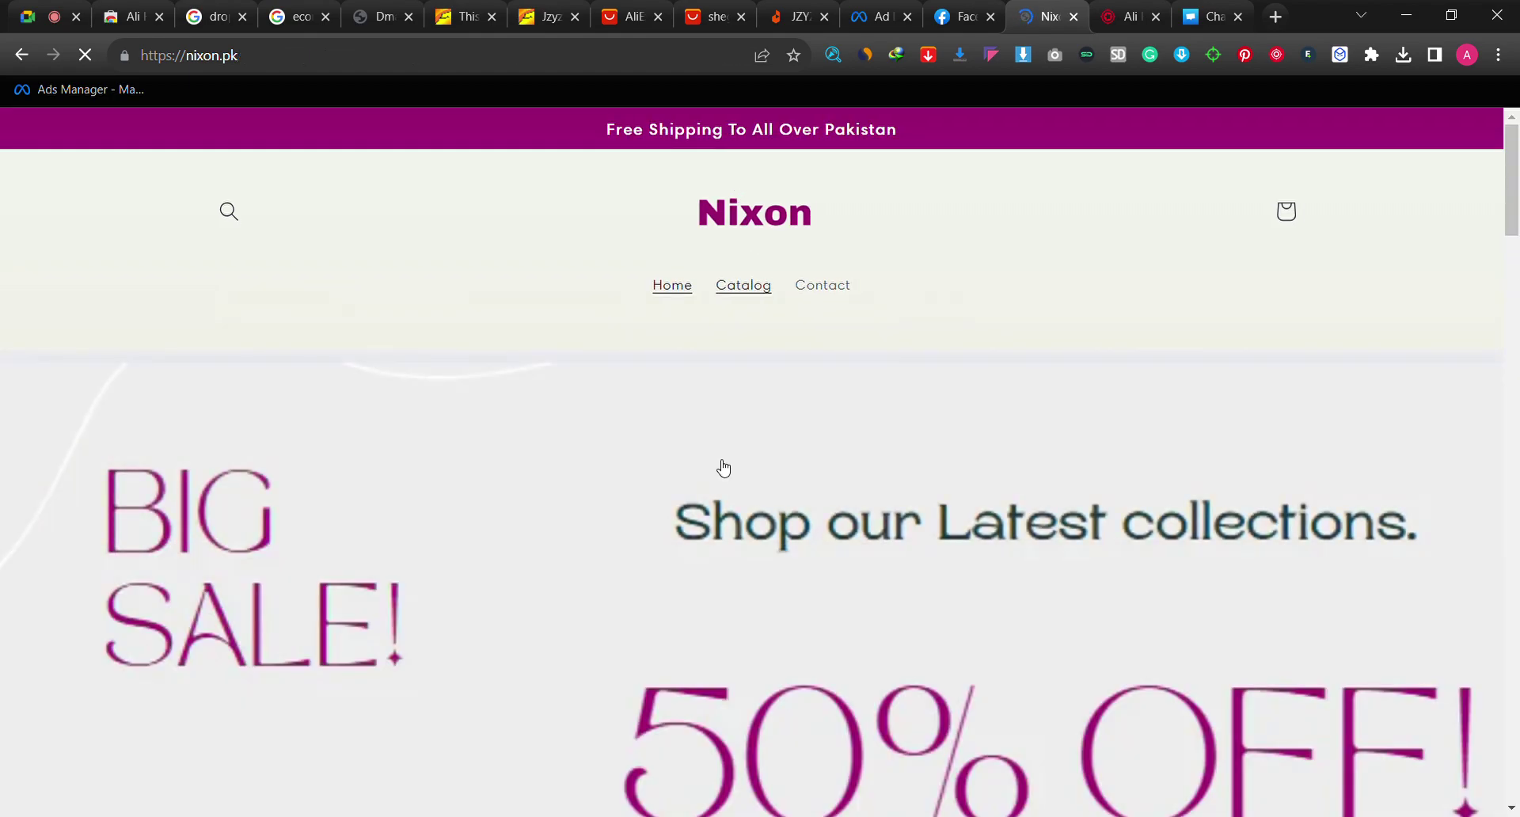
scroll(723, 467, "down", 10)
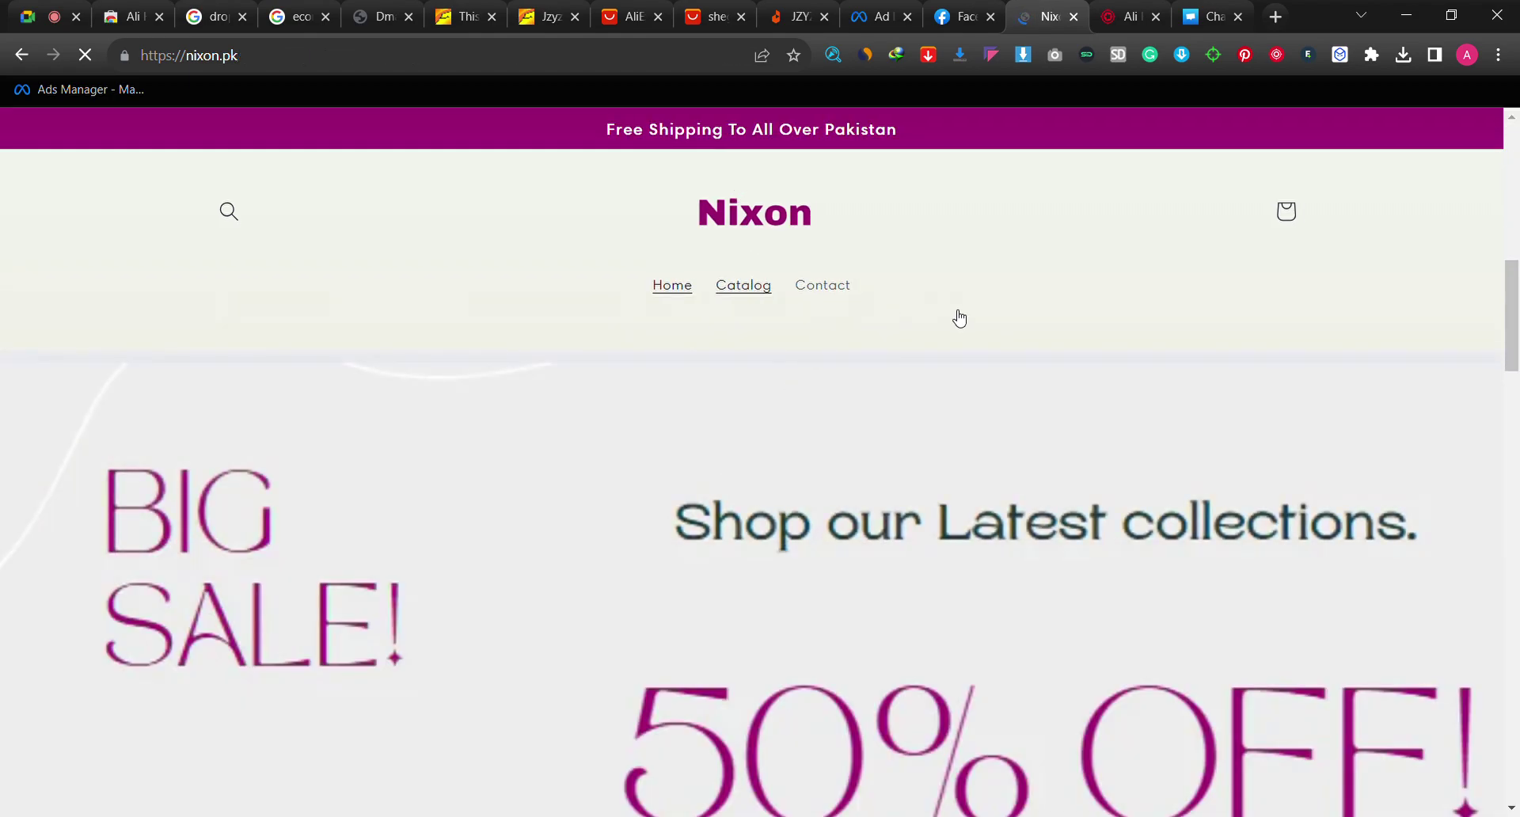
scroll(955, 320, "down", 3)
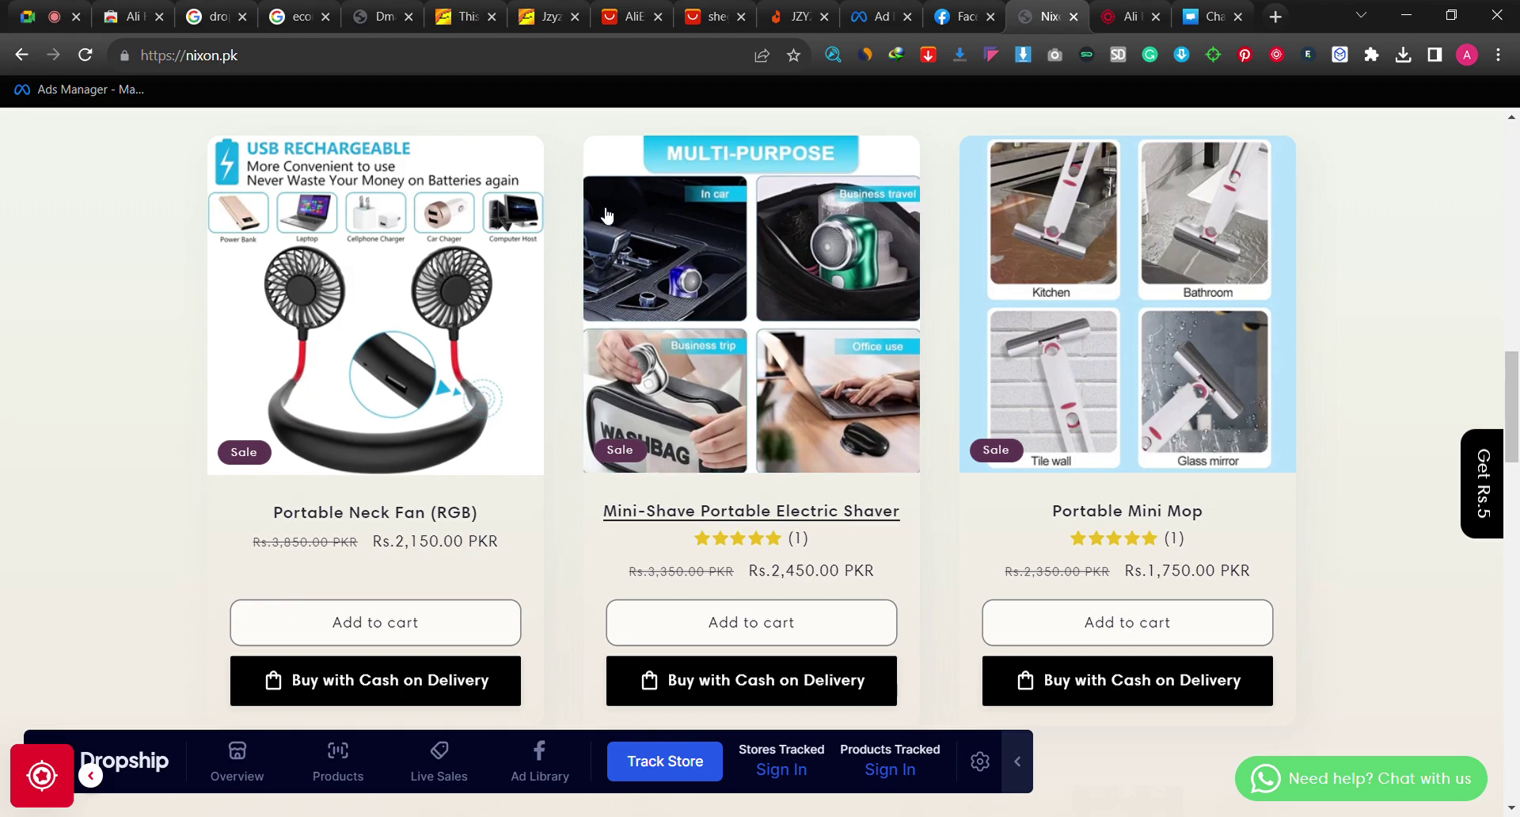
scroll(563, 315, "up", 10)
scroll(568, 316, "up", 1)
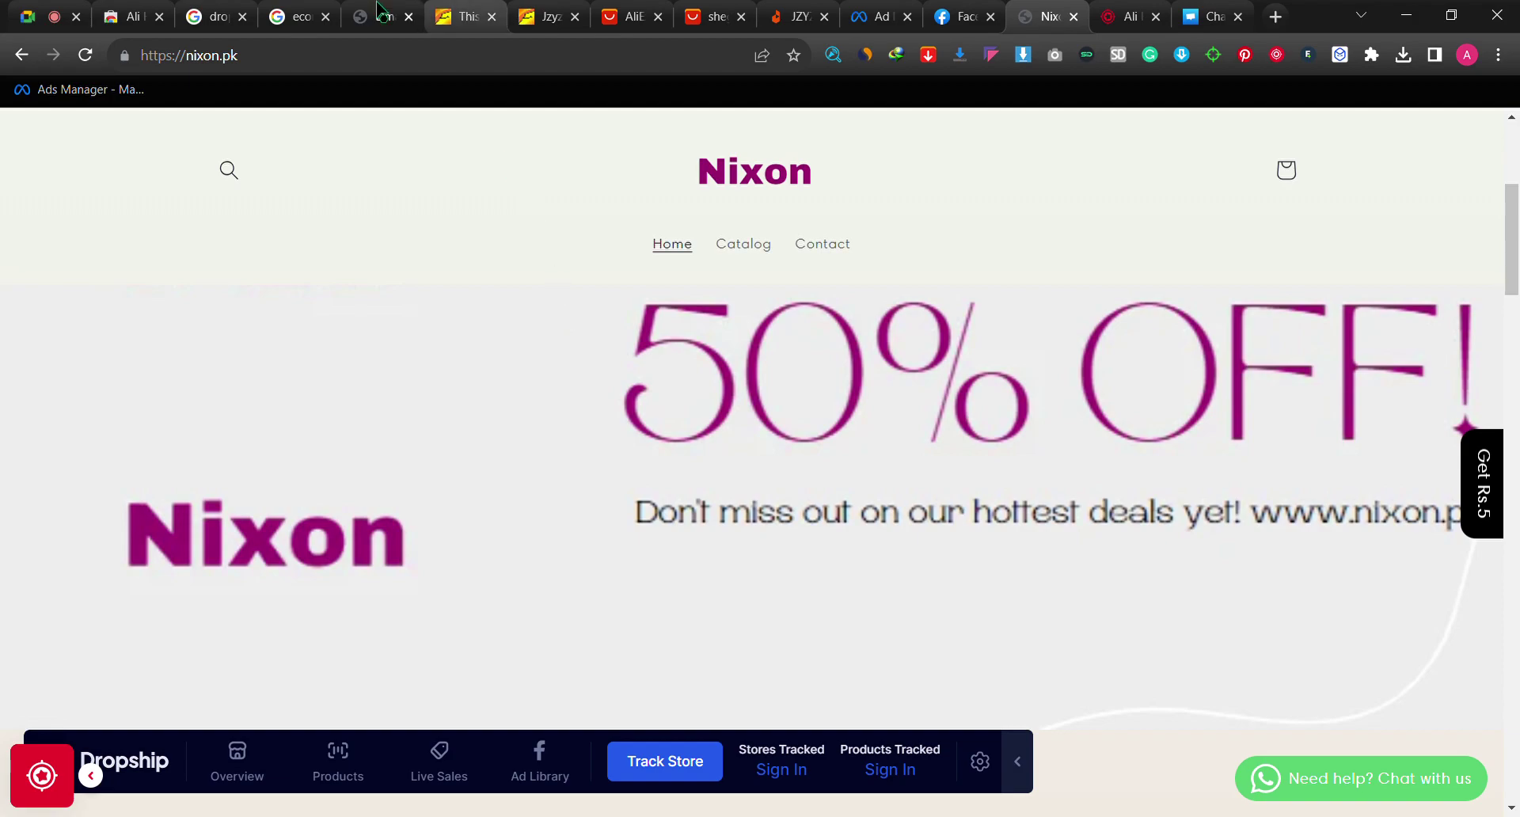
left_click(25, 11)
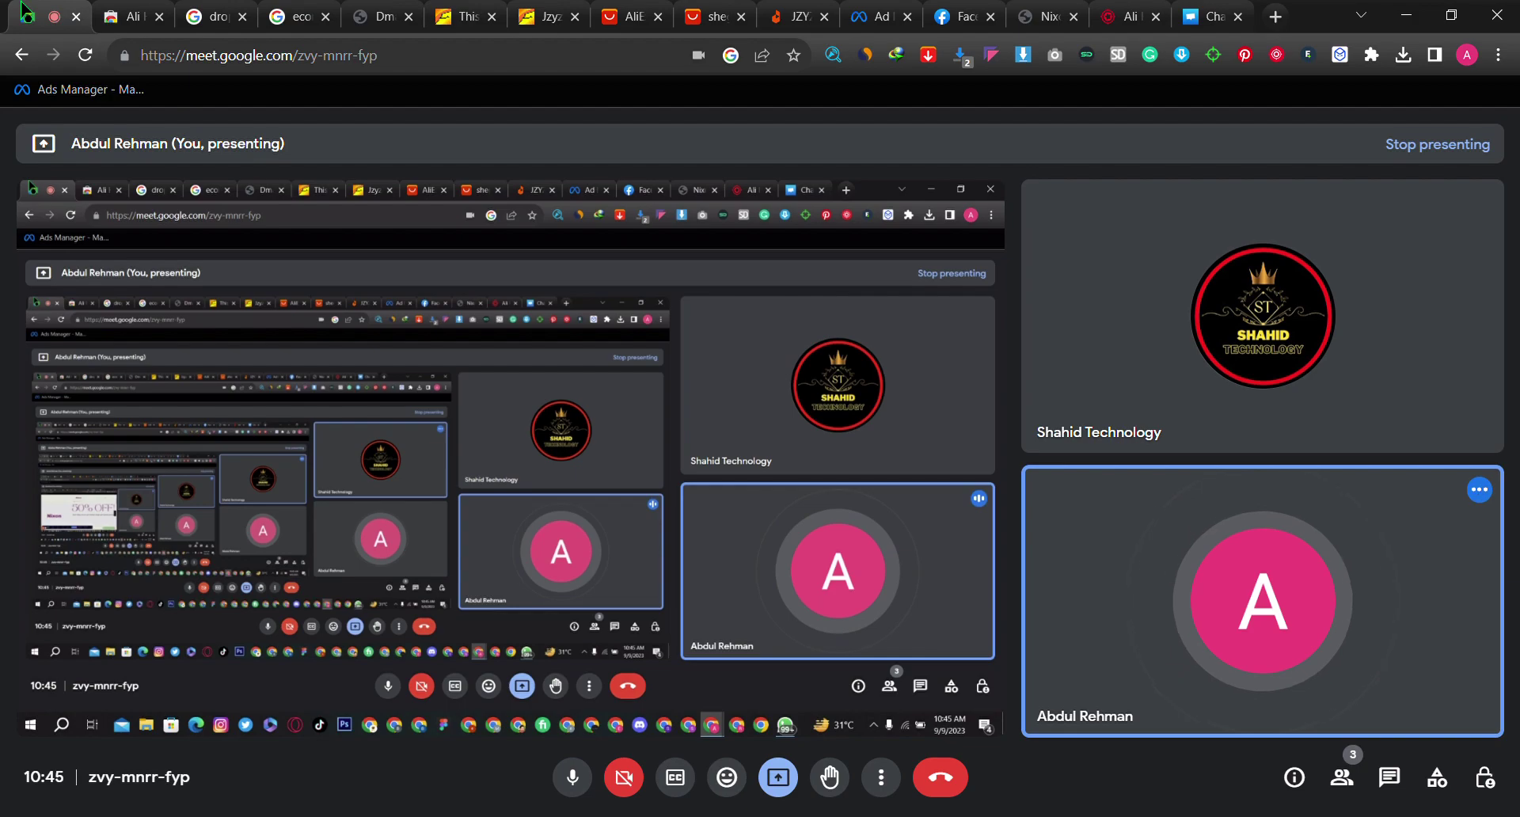